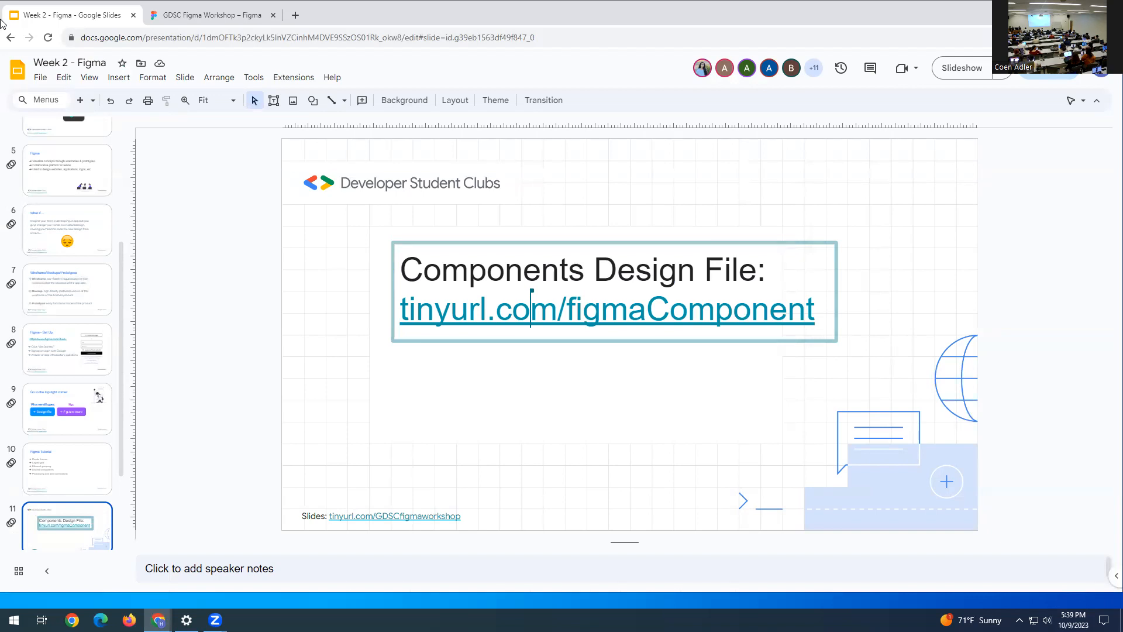
- Switch from Google Slides to the GDSC Figma Workshop file in Figma
click(202, 21)
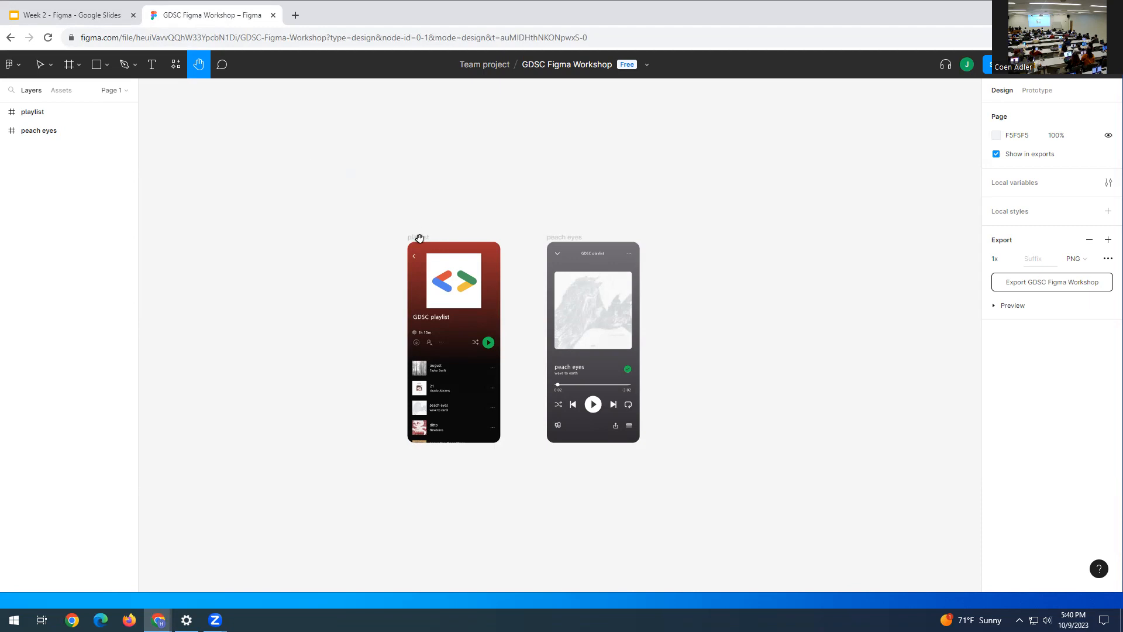
drag(163, 234, 223, 230)
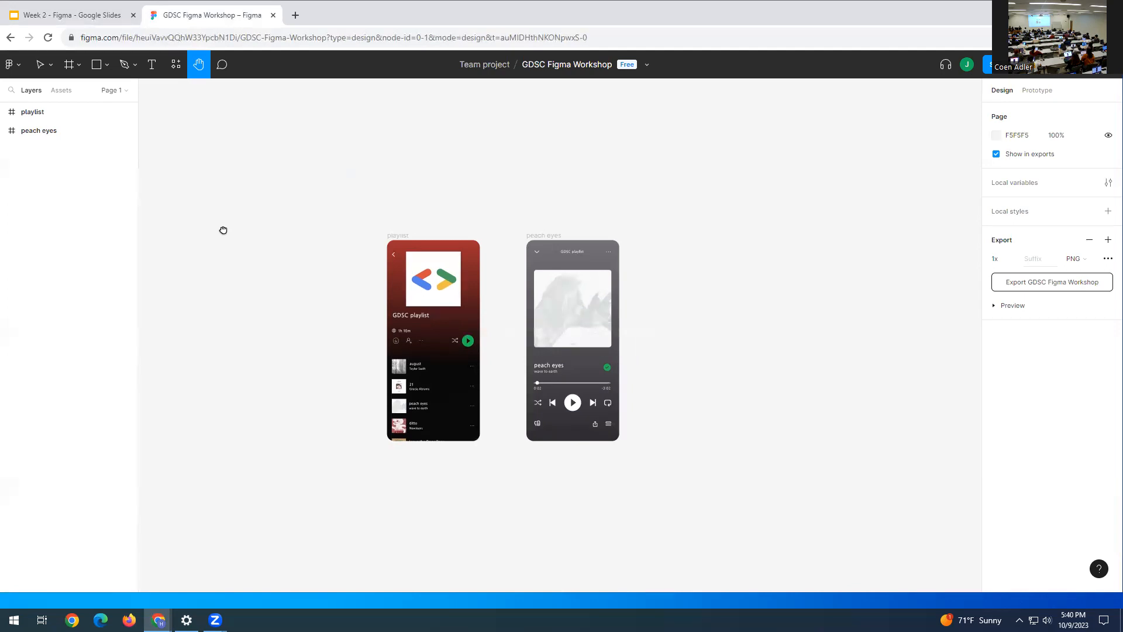
drag(223, 230, 337, 224)
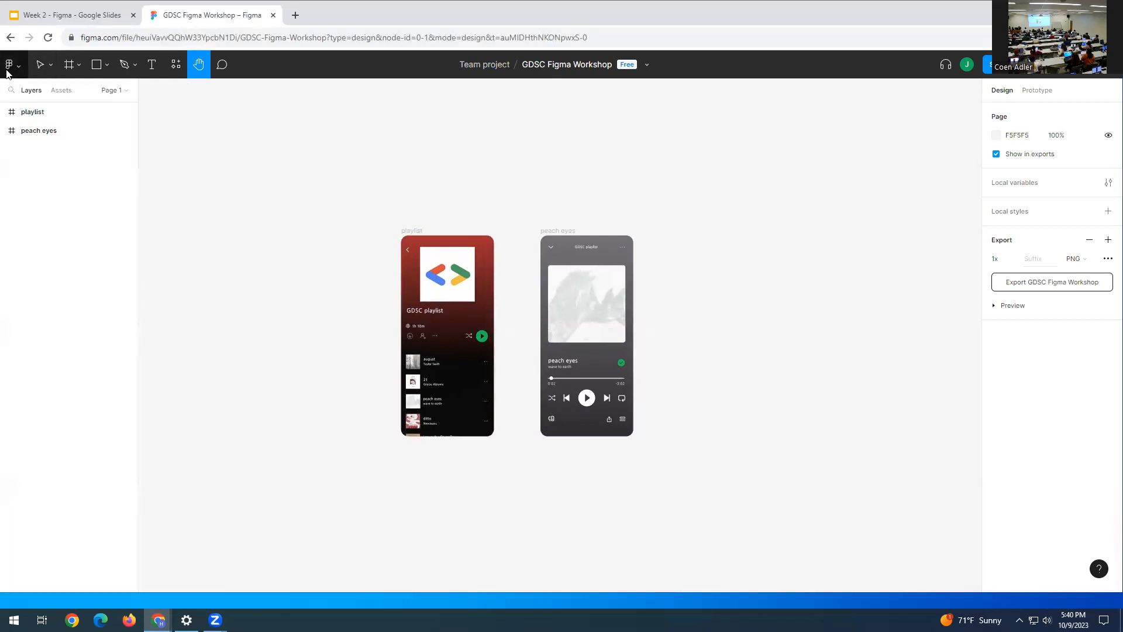
- Drag the Google logo cover, then undo so it stays where it was
click(41, 69)
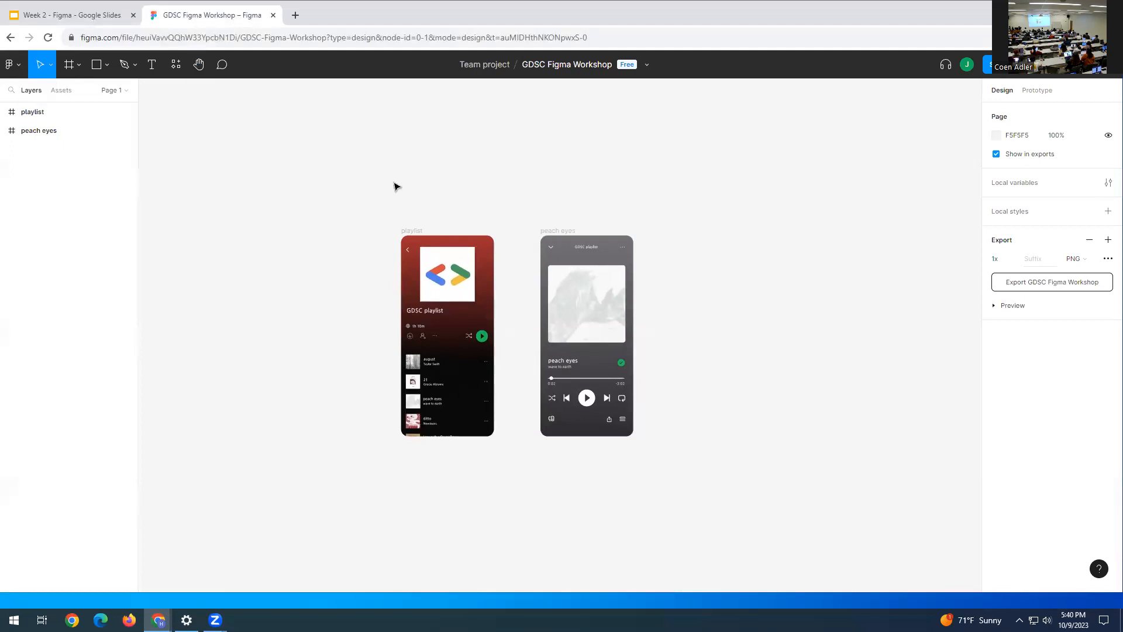
click(450, 287)
drag(451, 284, 441, 285)
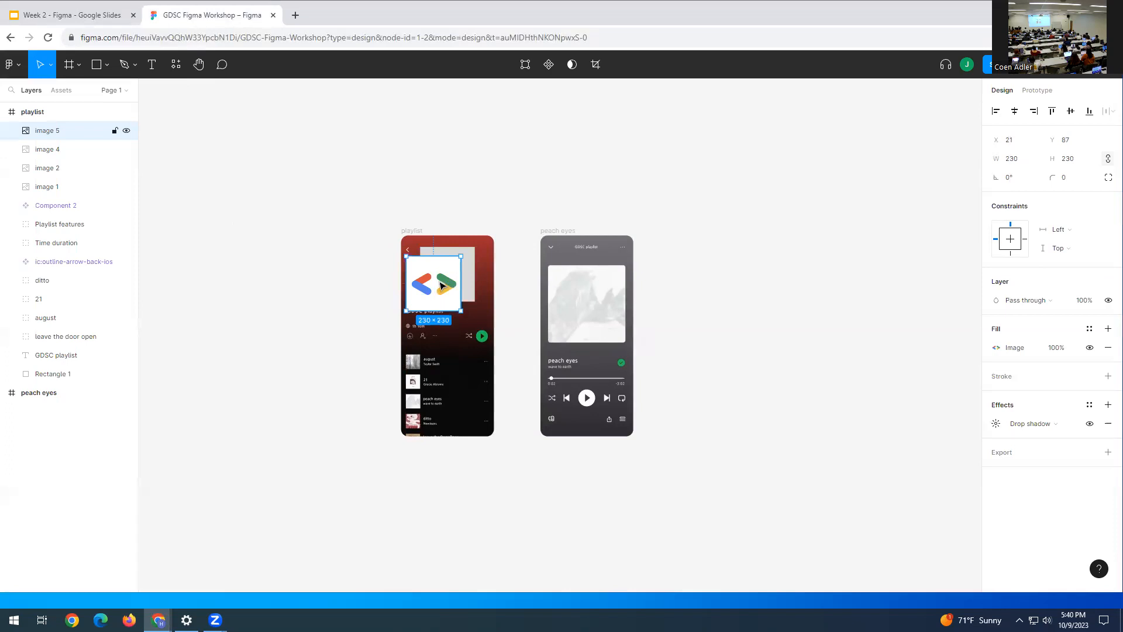
key(ctrl+z)
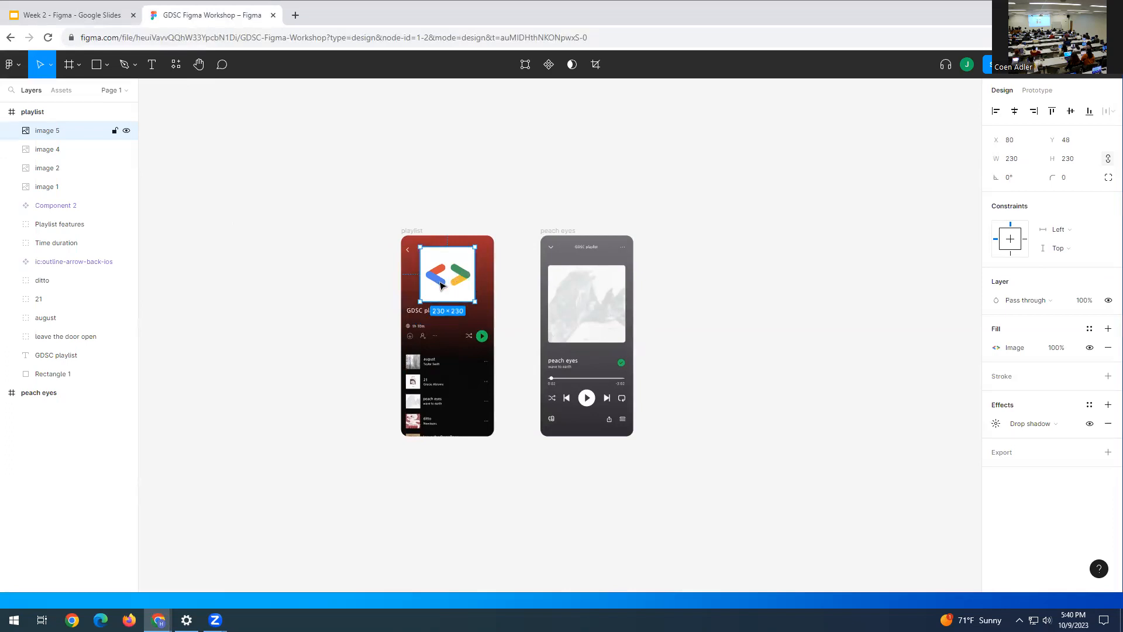
- Browse the Frame, Shape and Pen tool option lists, then show the Resources components panel
click(74, 67)
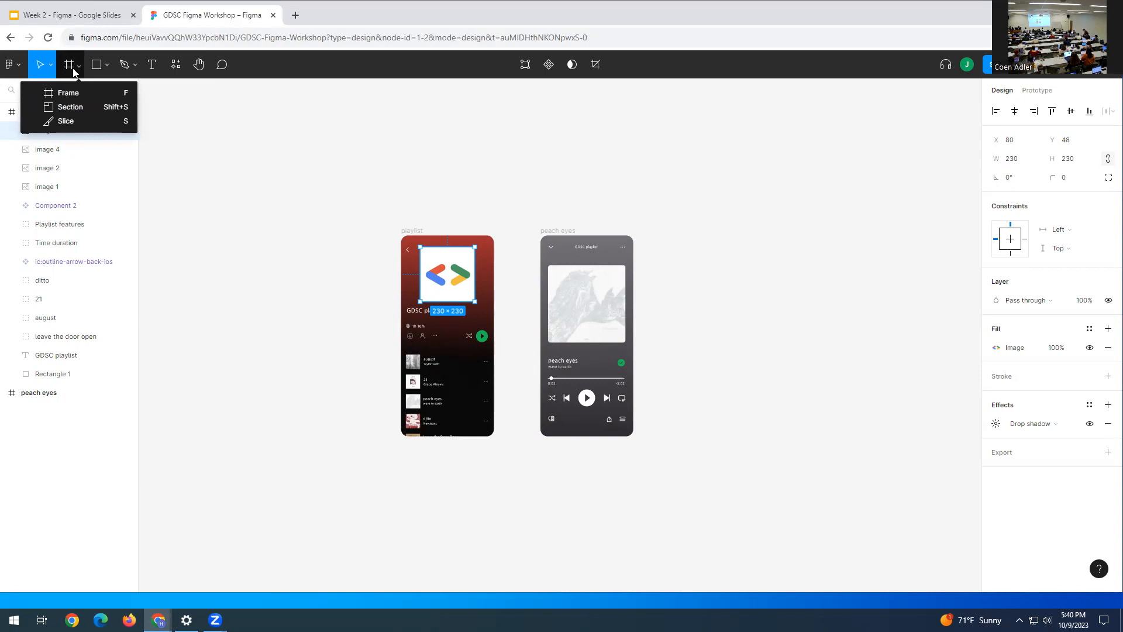
click(104, 66)
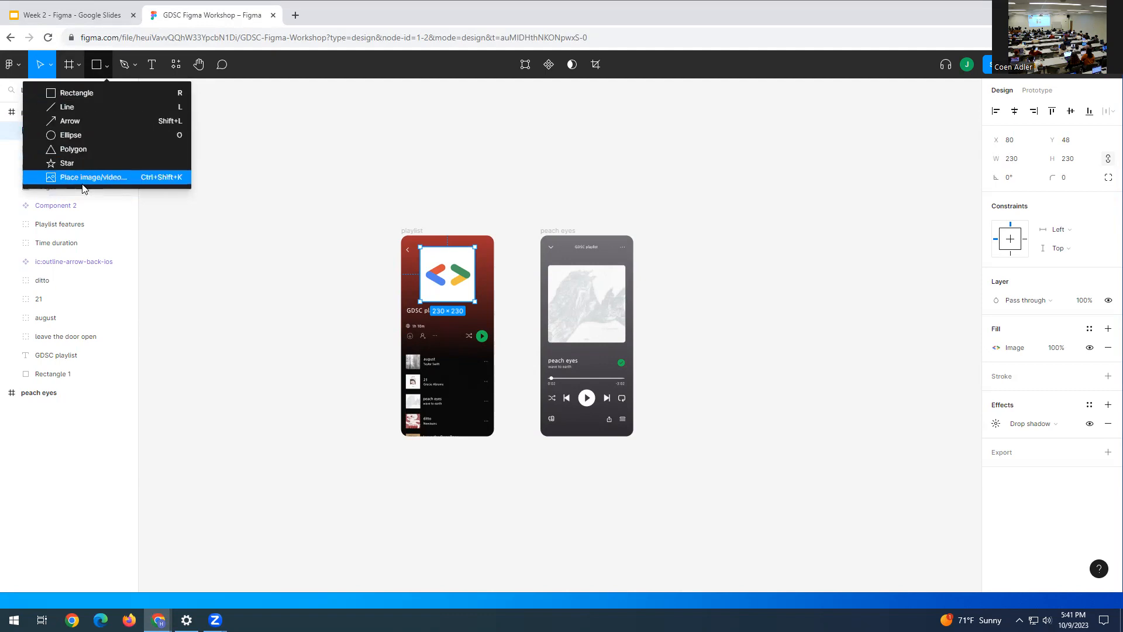
click(106, 66)
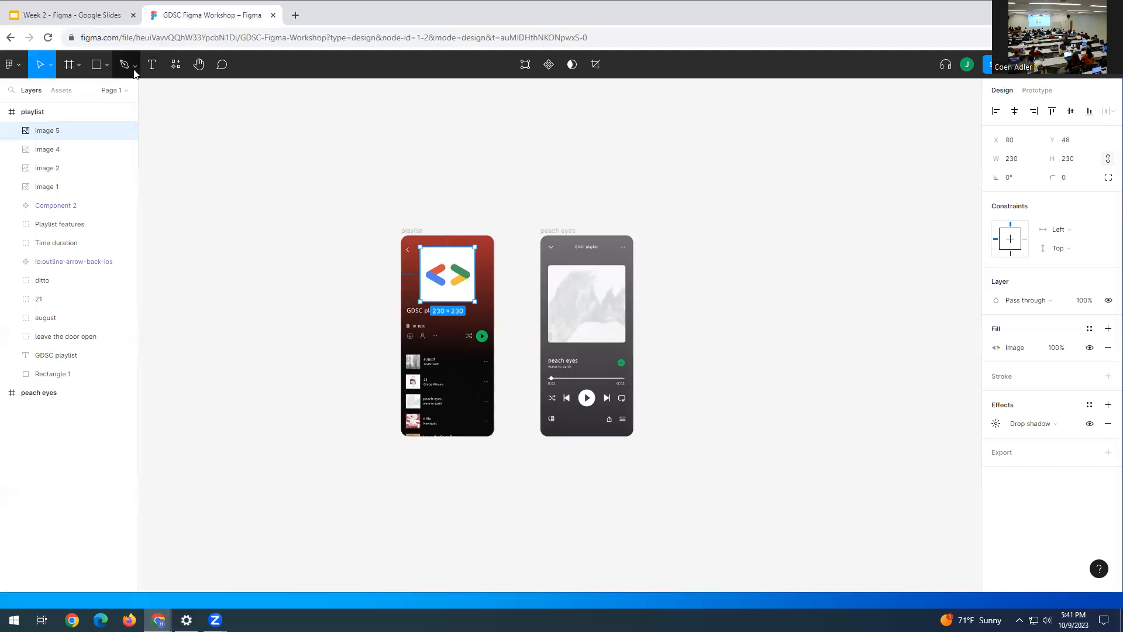
click(132, 66)
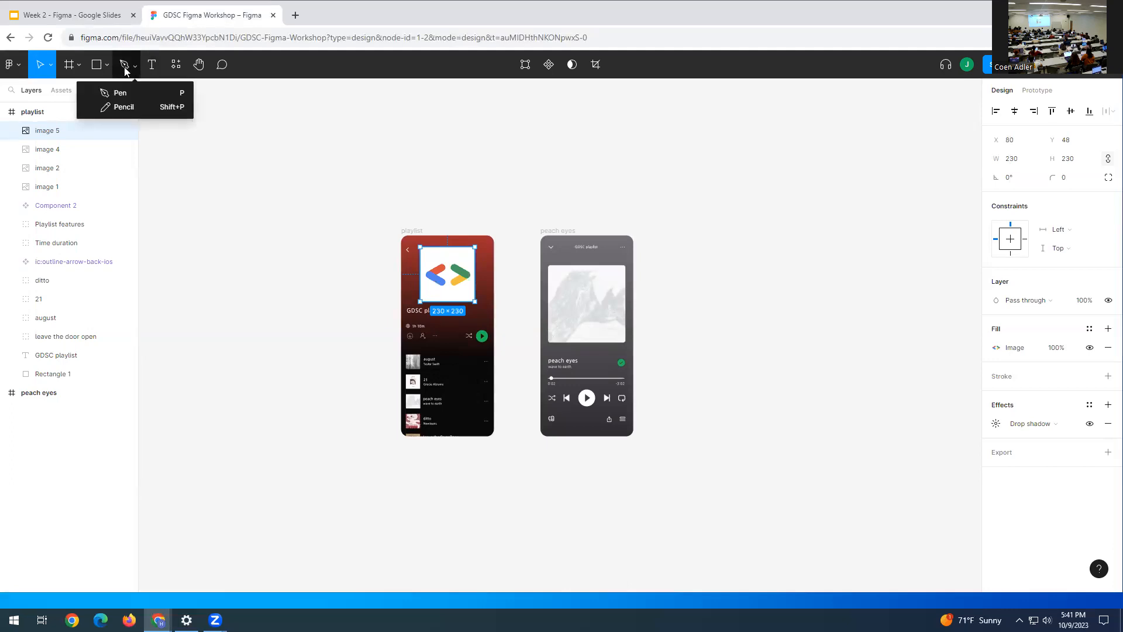
click(133, 65)
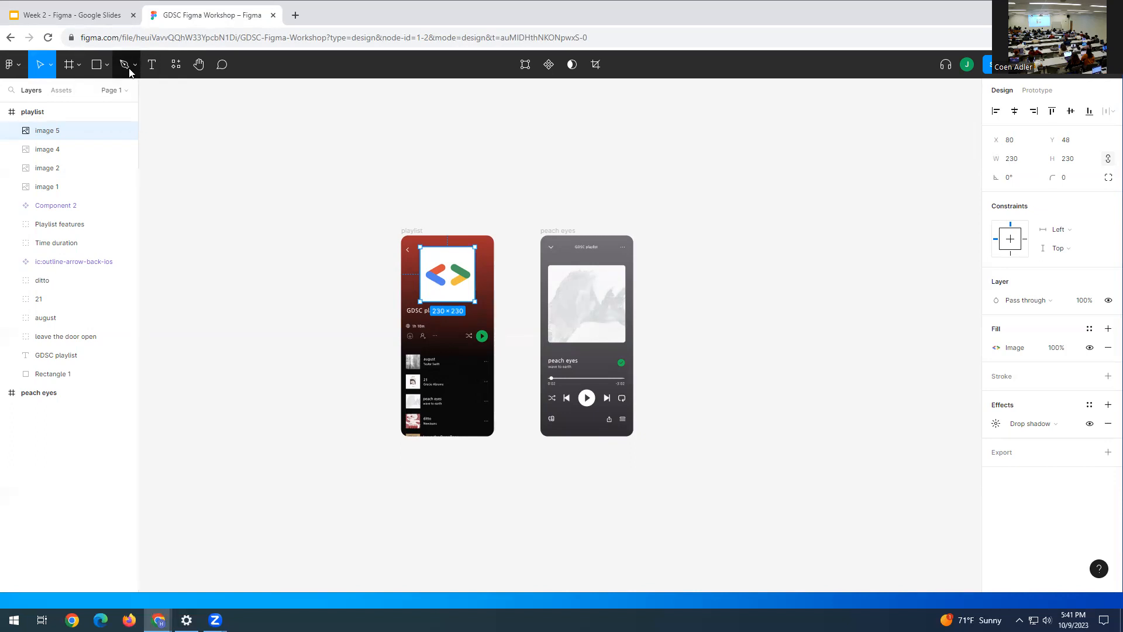
click(176, 64)
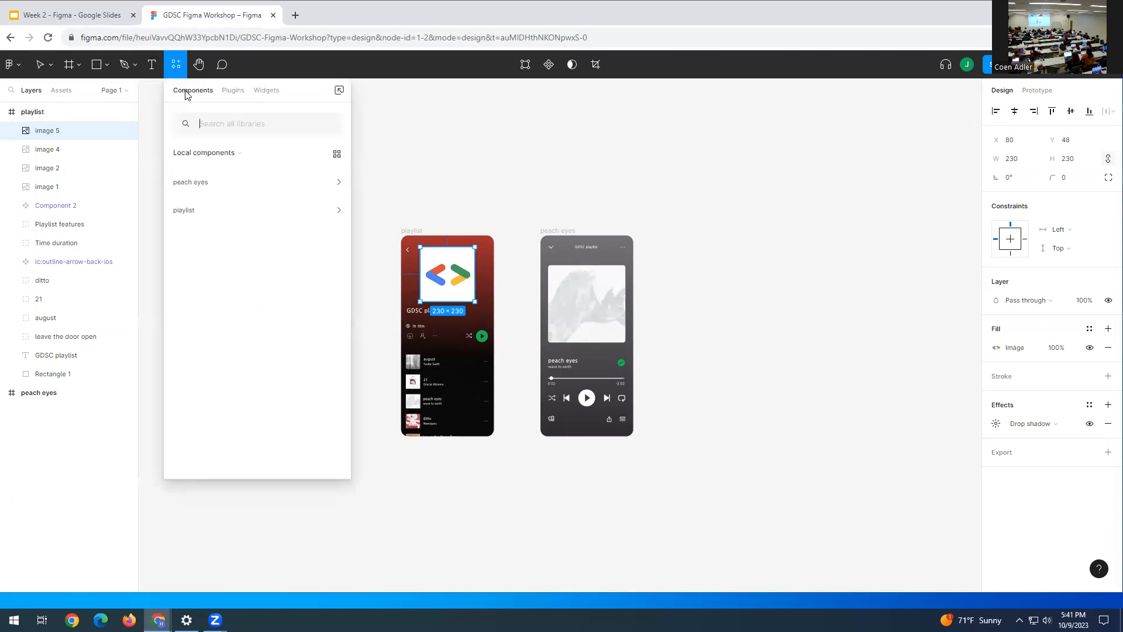
- Find the Iconify plugin under Plugins and run it
click(234, 94)
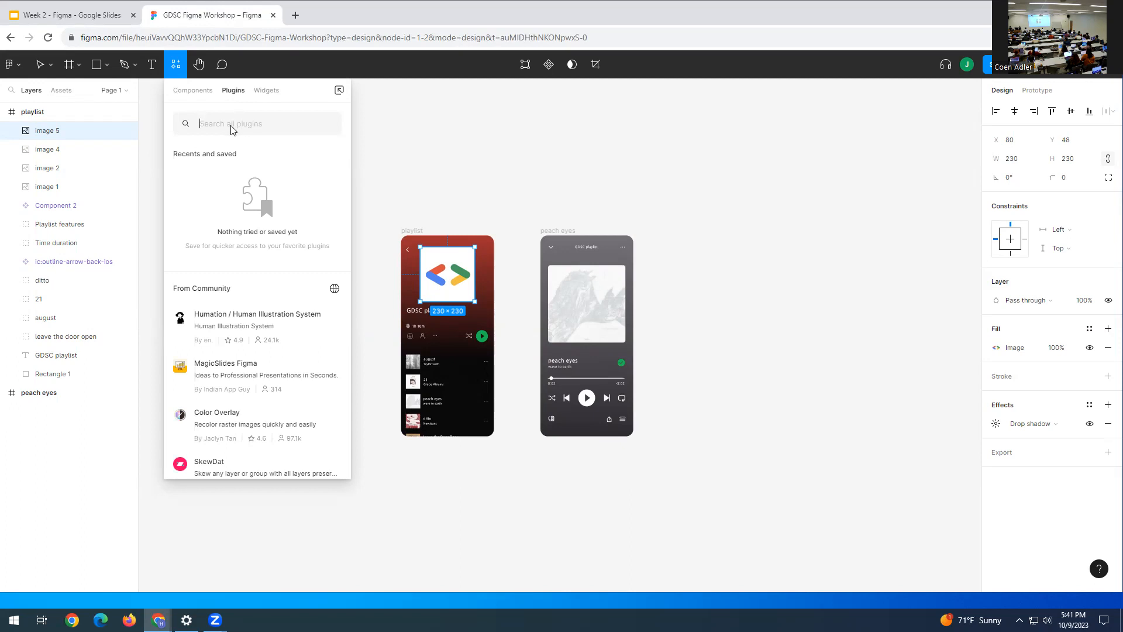
text(iconify)
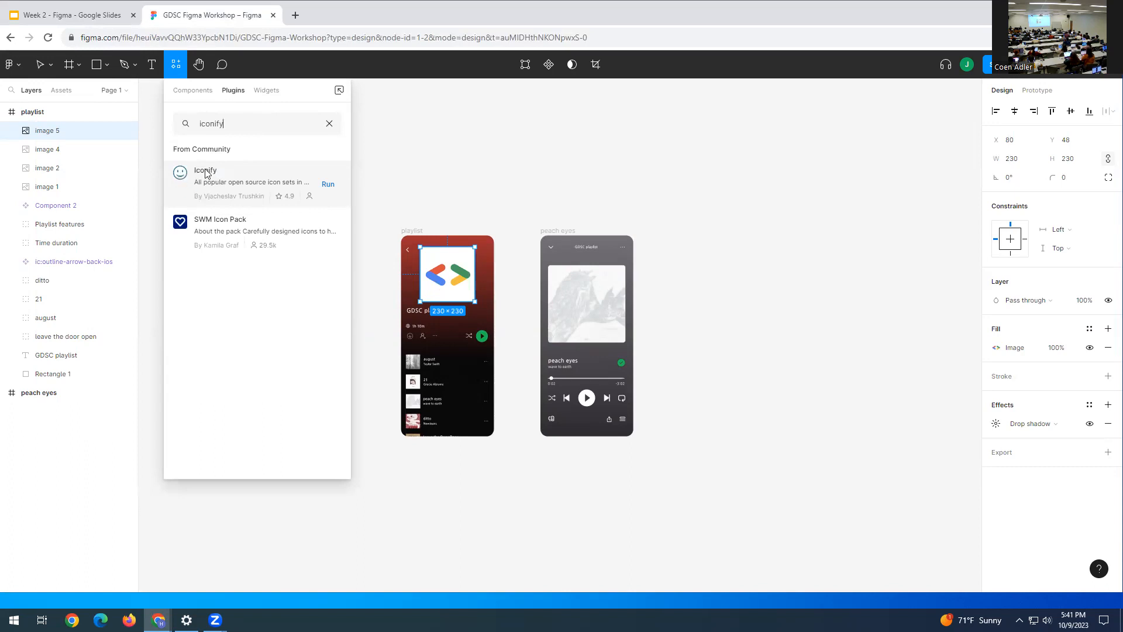
click(206, 173)
click(237, 249)
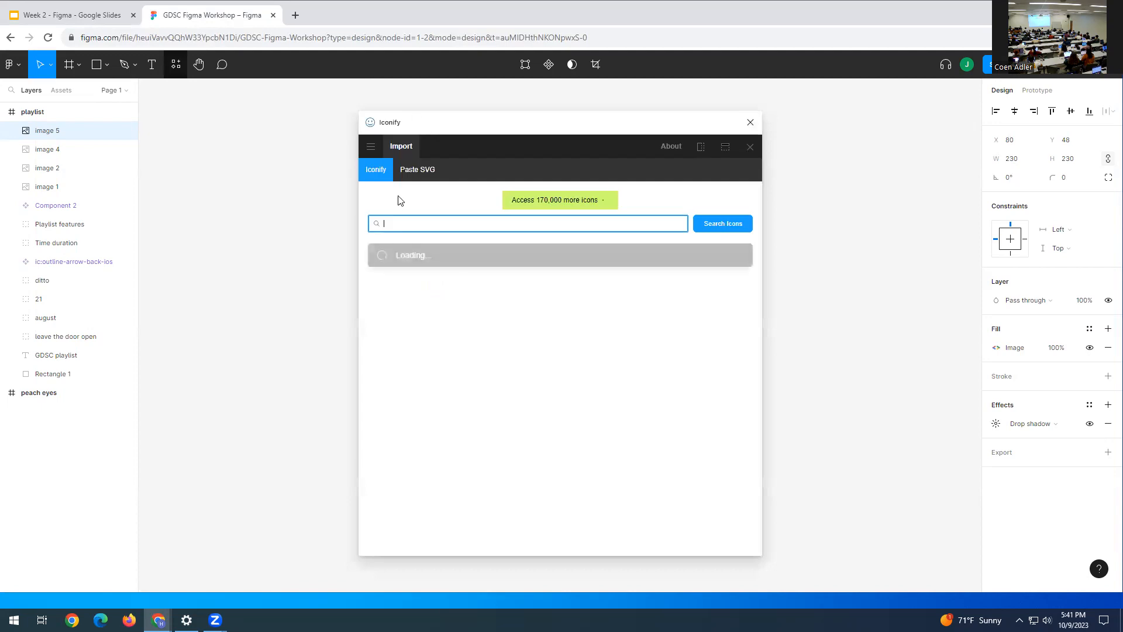
- Search Iconify for 'checkmark', preview carbon:checkmark-filled, and close the plugin without importing
text(checkmark)
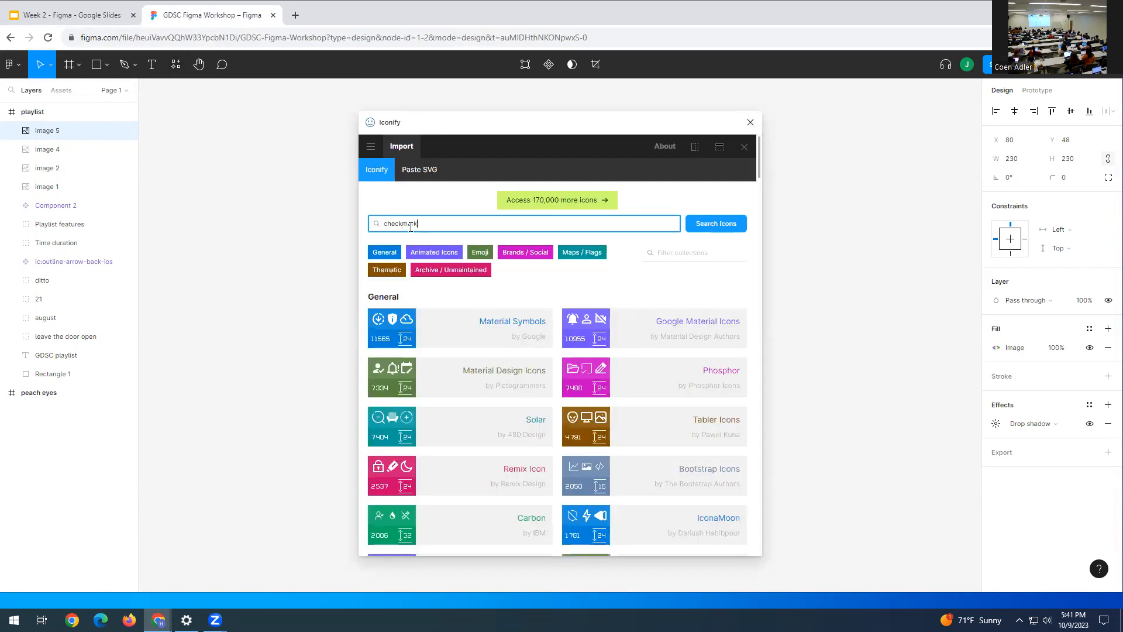
key(Return)
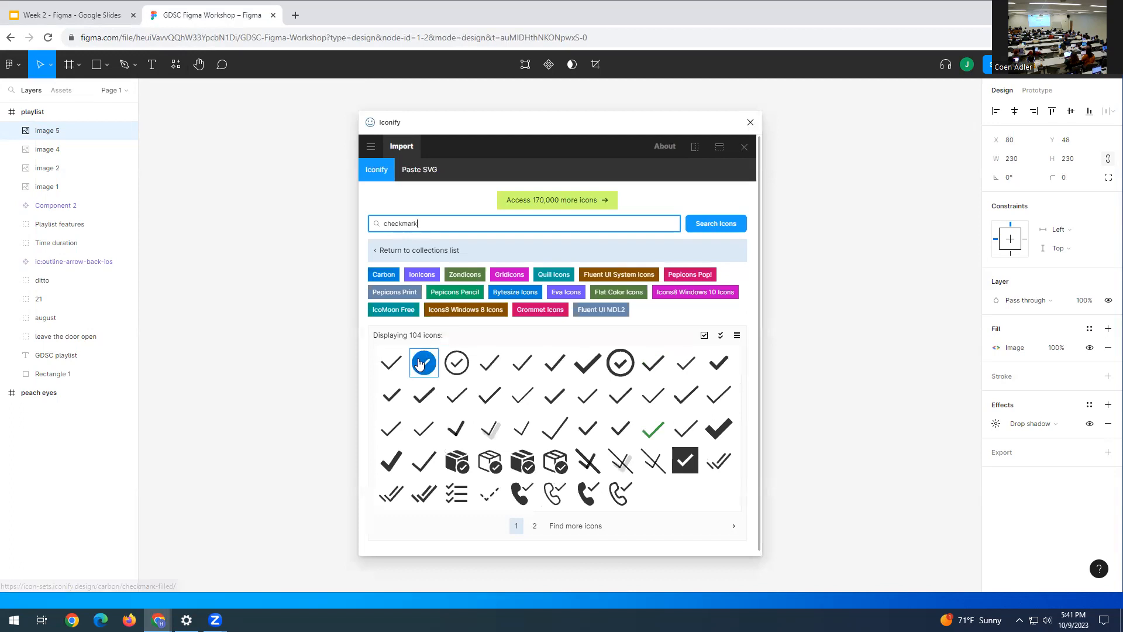
click(420, 364)
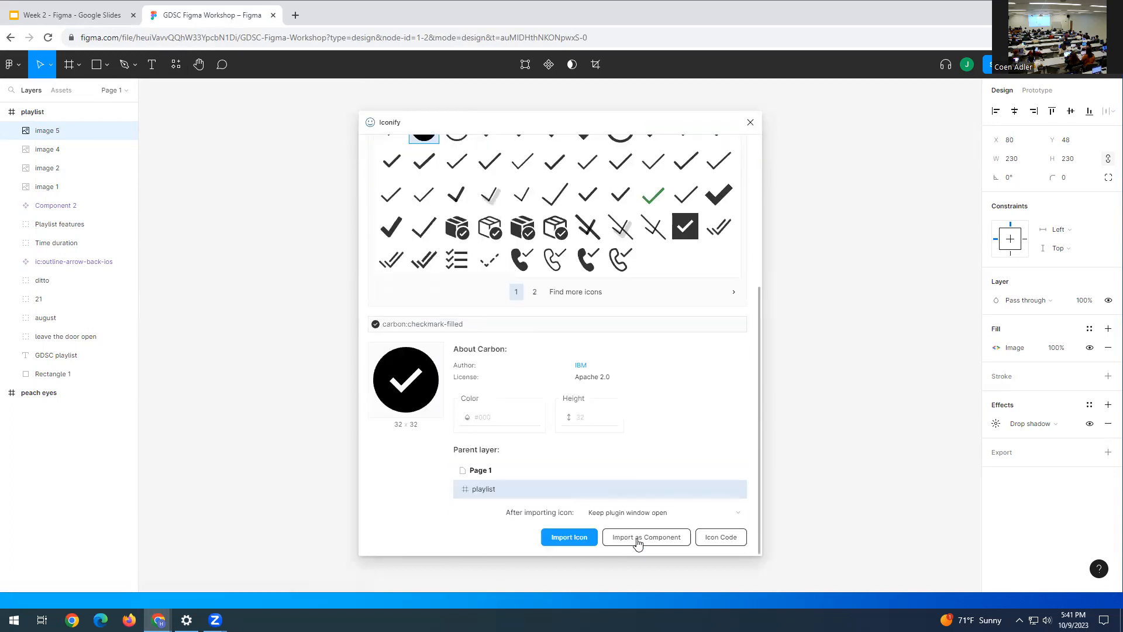
click(749, 124)
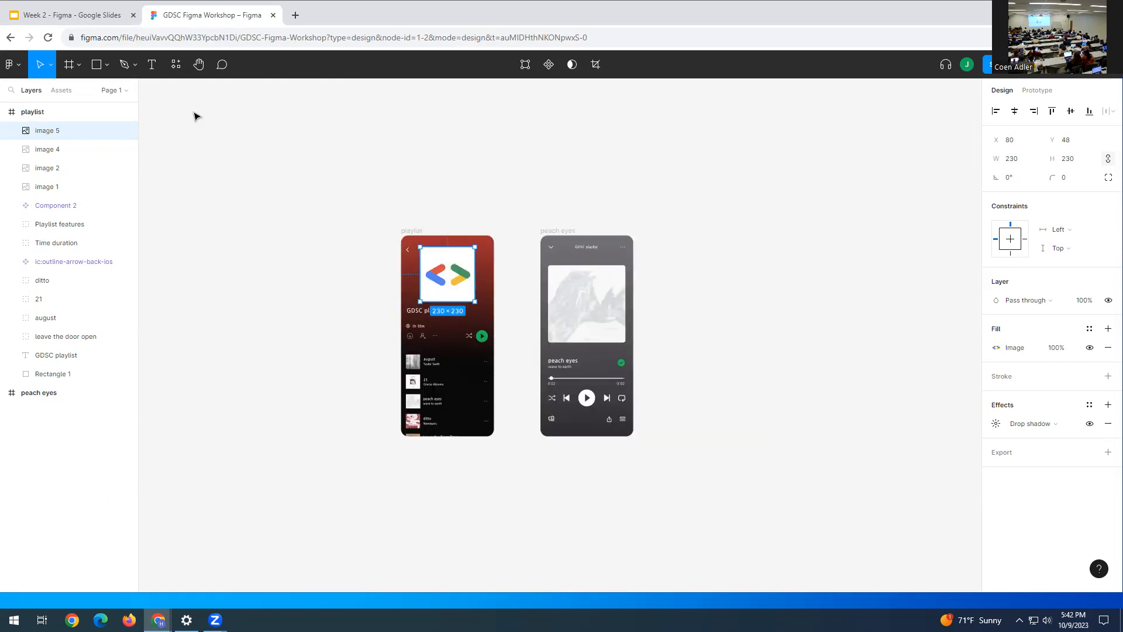
- Pan the canvas so the frames sit lower and collapse the playlist frame's layer list
click(199, 65)
drag(275, 218, 259, 131)
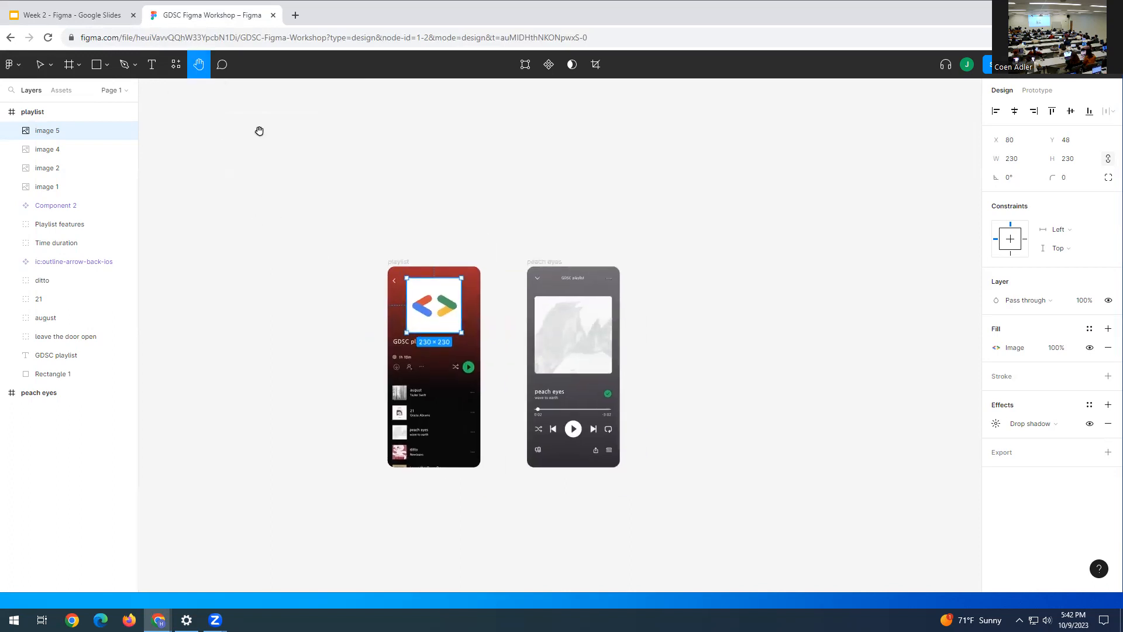
click(222, 65)
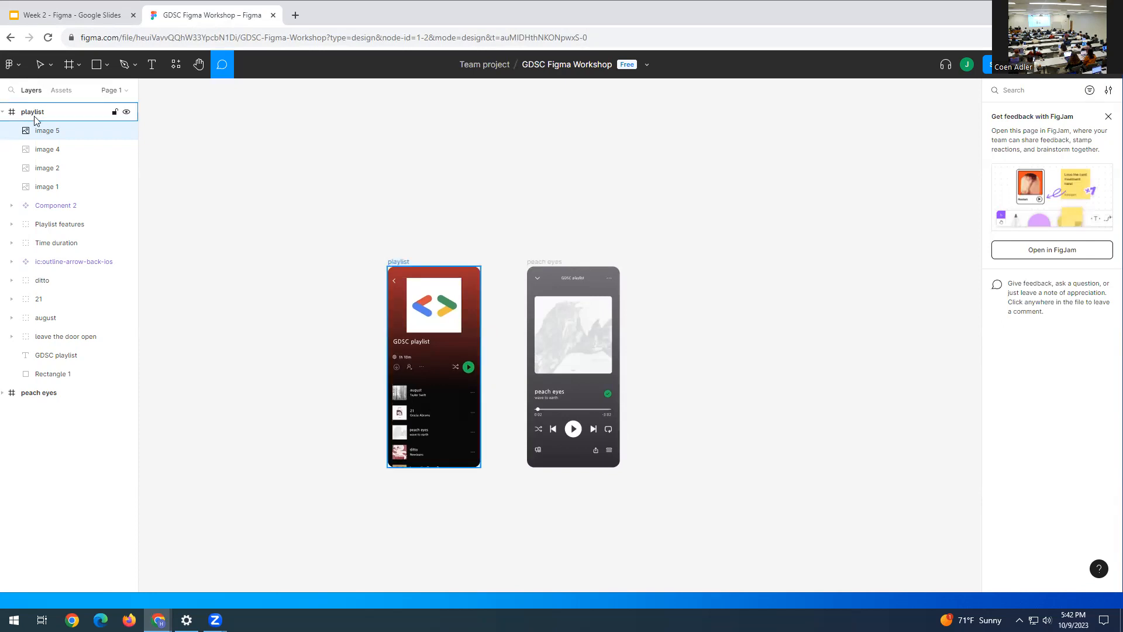
click(4, 114)
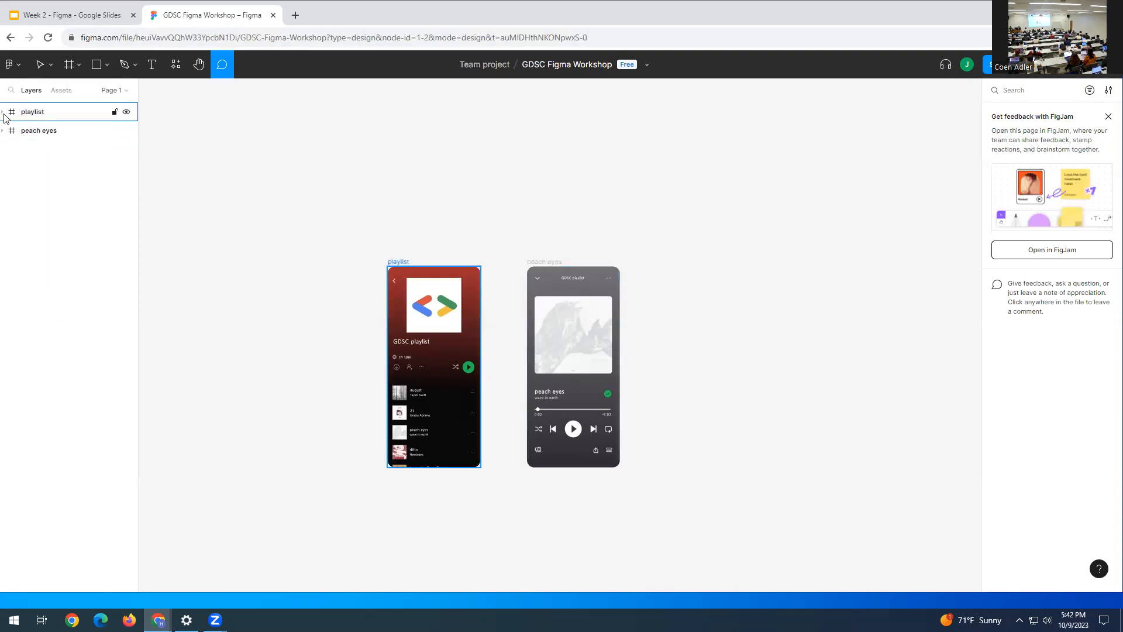
click(3, 114)
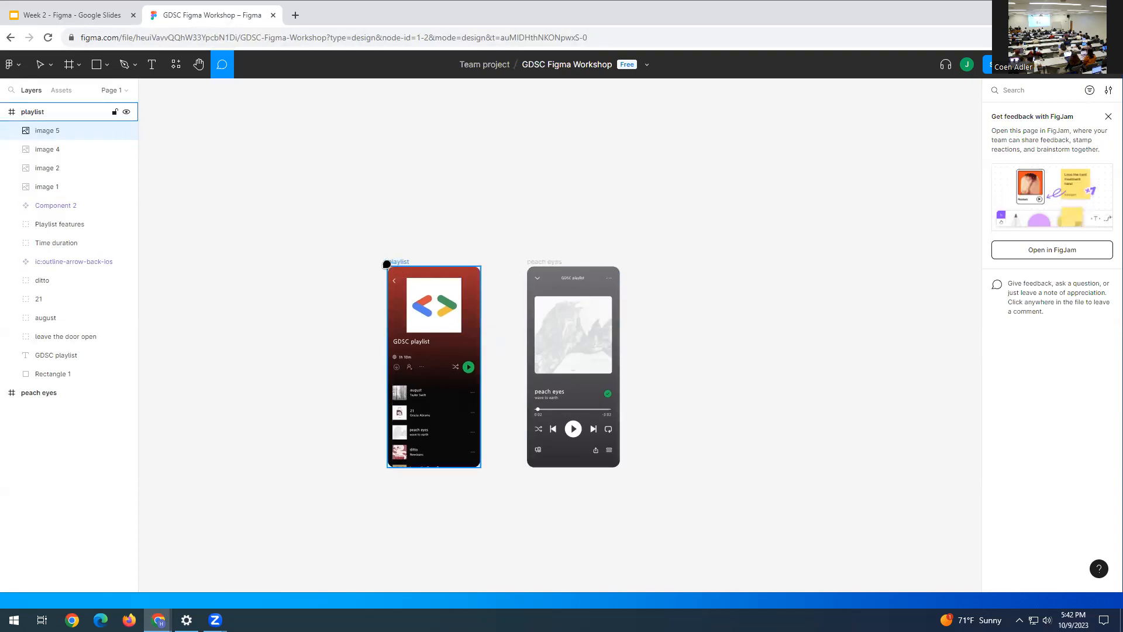
click(8, 394)
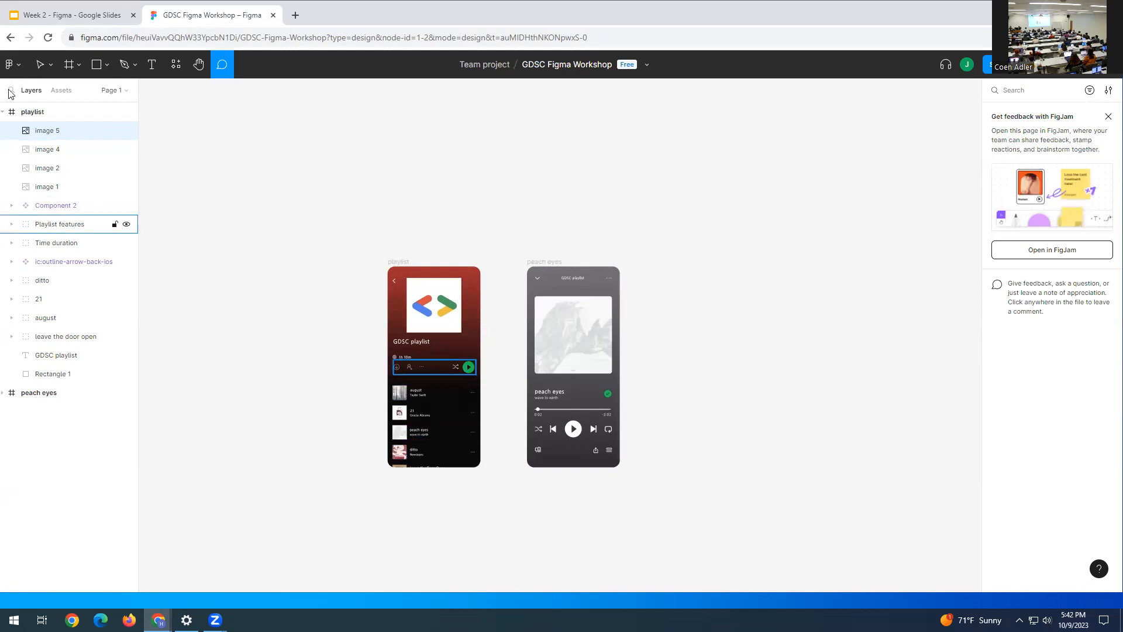
click(4, 111)
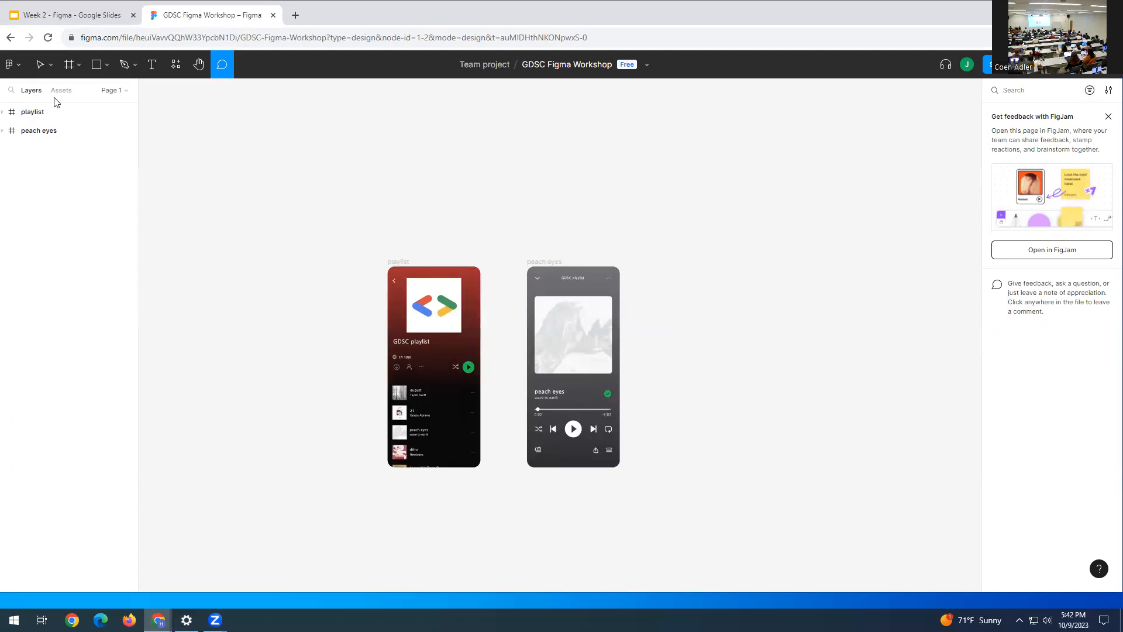
- Drop a comment on the playlist frame and drag the draft to the upper-right canvas
click(40, 112)
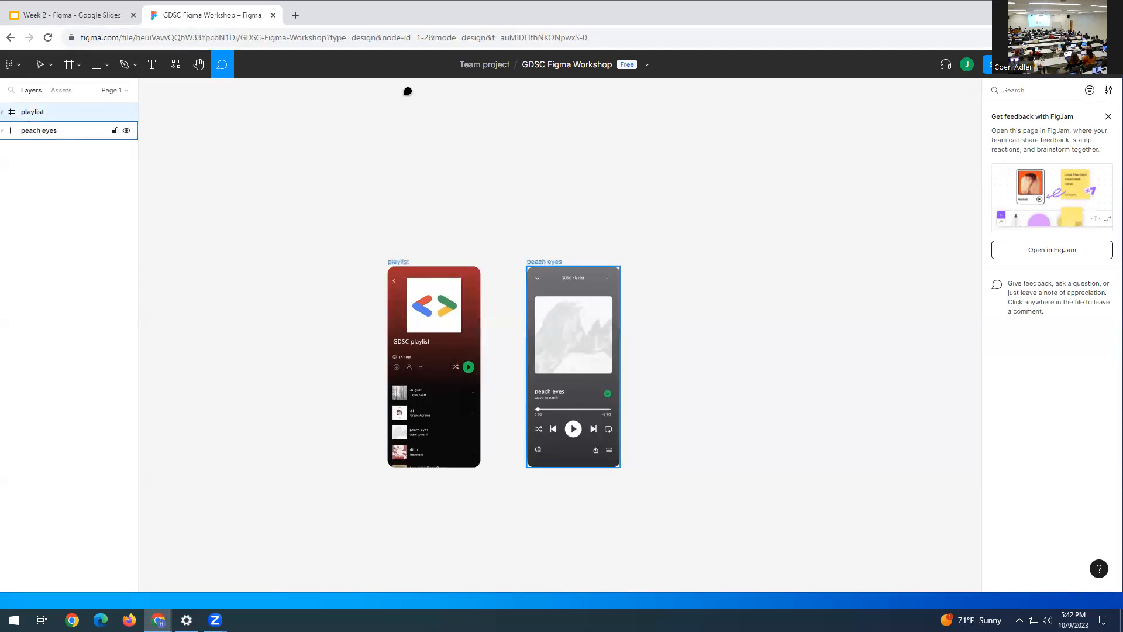
click(403, 316)
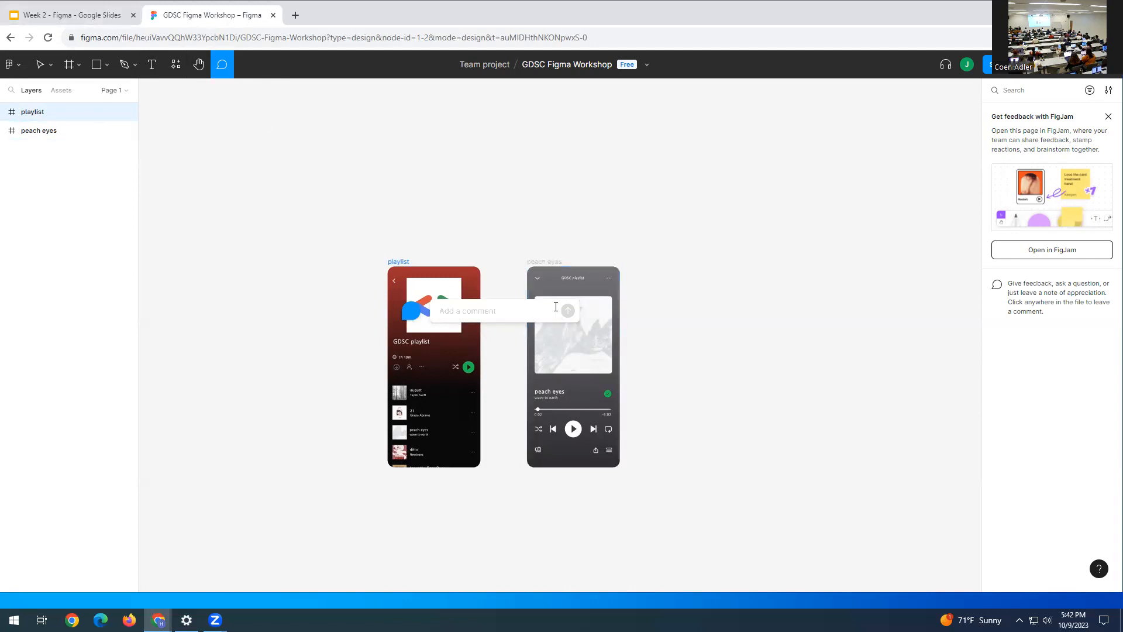
click(40, 66)
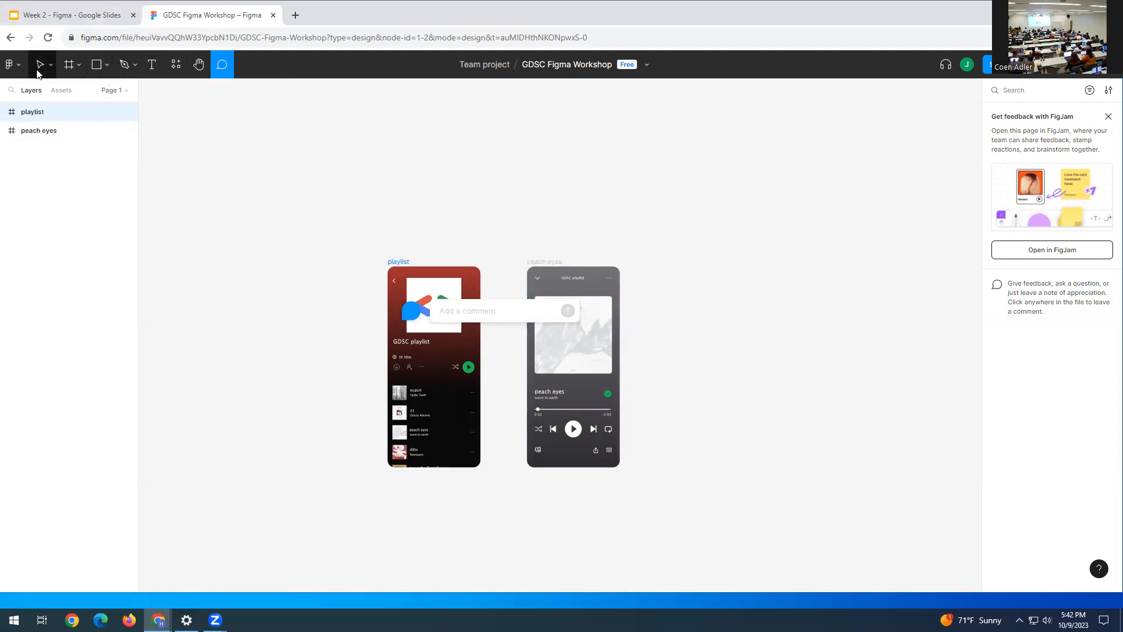
drag(413, 315, 958, 126)
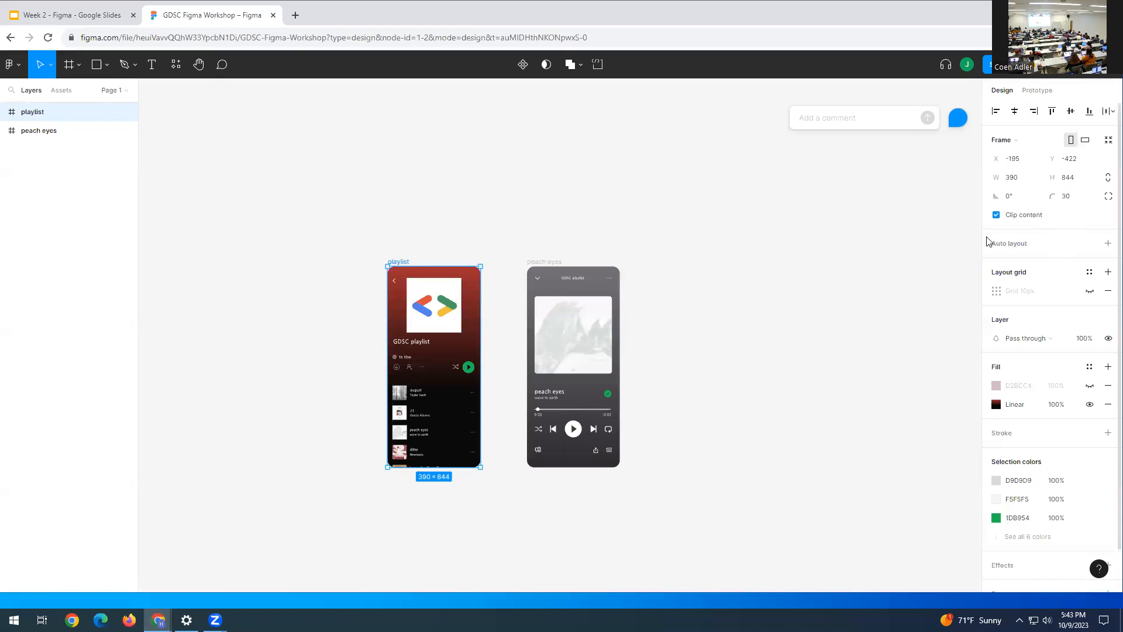
- Deselect the playlist, scroll the screens higher, and show frame presets like iPhone 13 & 14 (390×844)
click(690, 287)
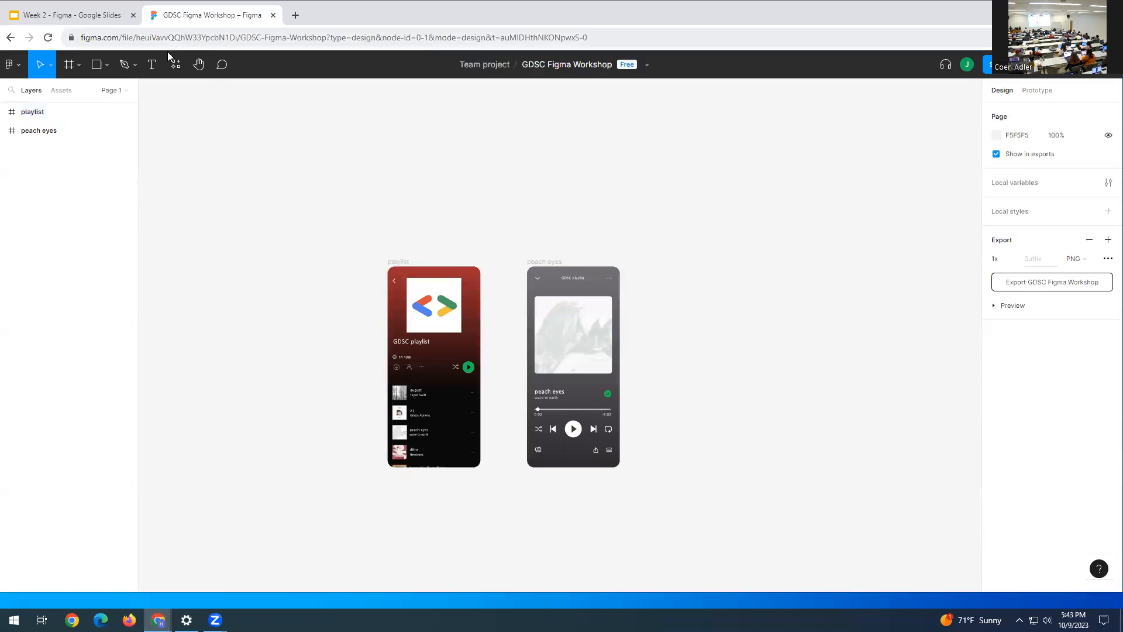
click(198, 64)
scroll(222, 240, down, 5)
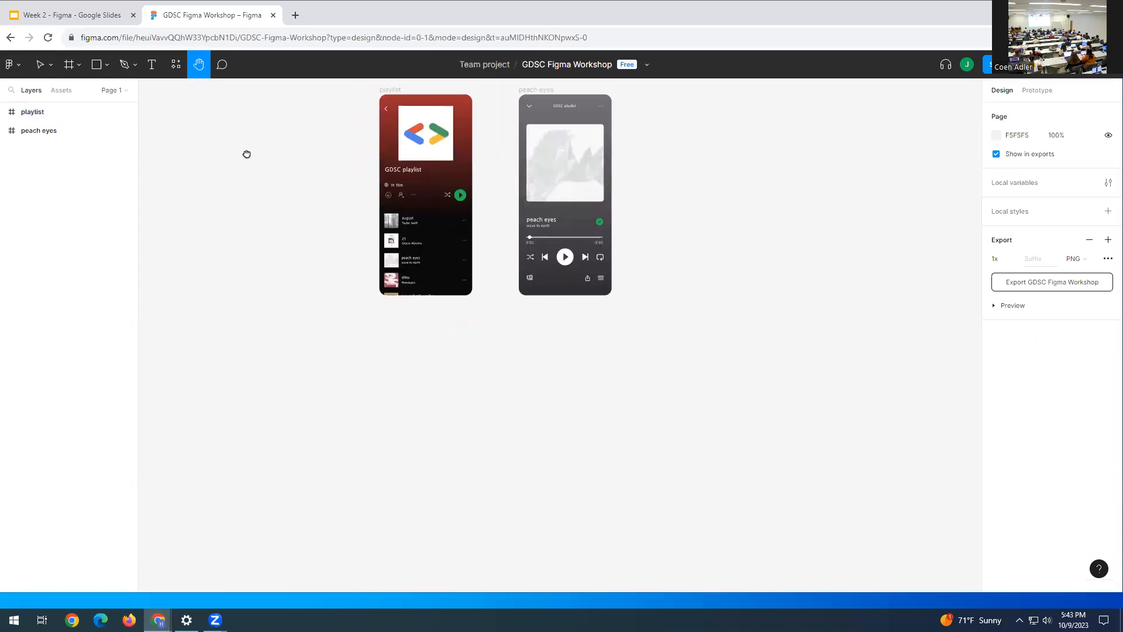
click(69, 66)
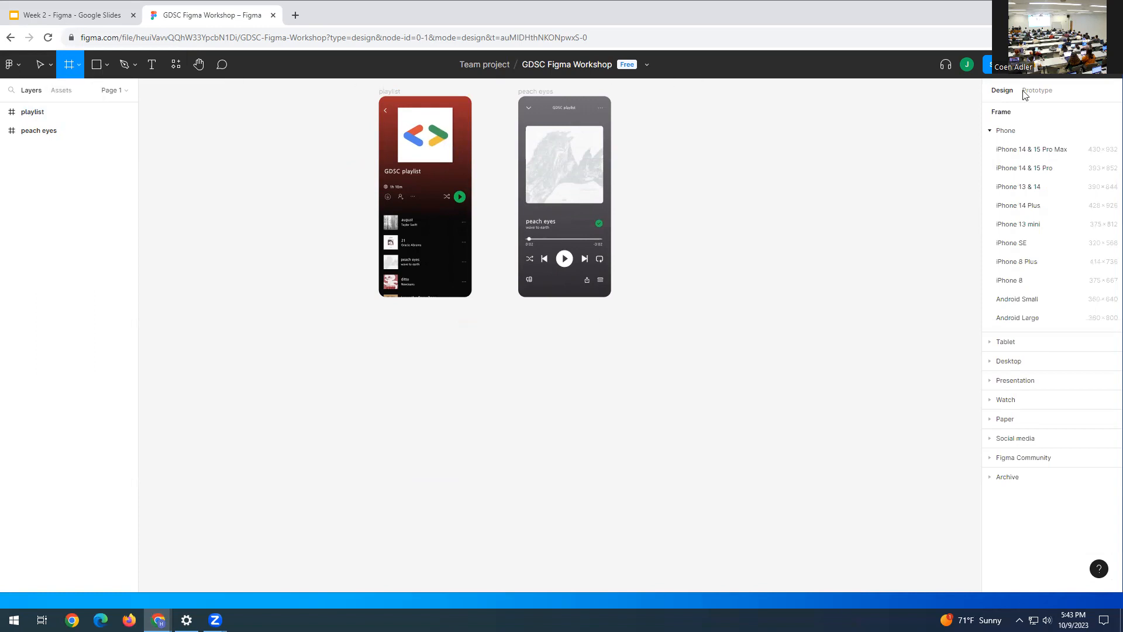
- Add a 390×844 iPhone 13 & 14 frame below the playlist screen with corner radius 30
click(1023, 187)
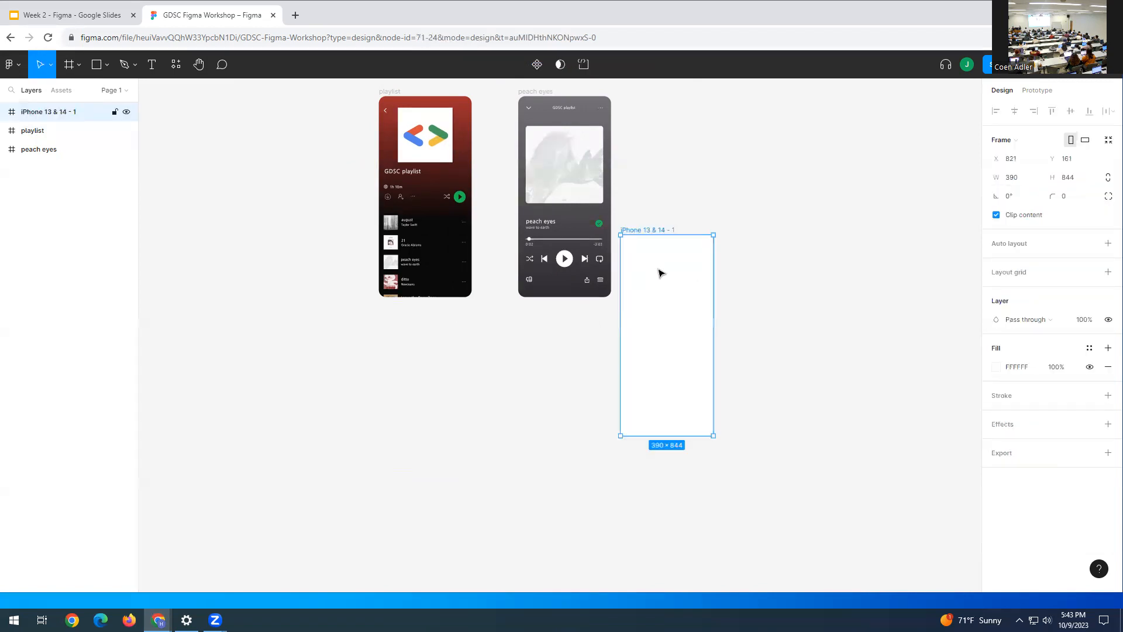
drag(383, 427, 414, 379)
click(532, 363)
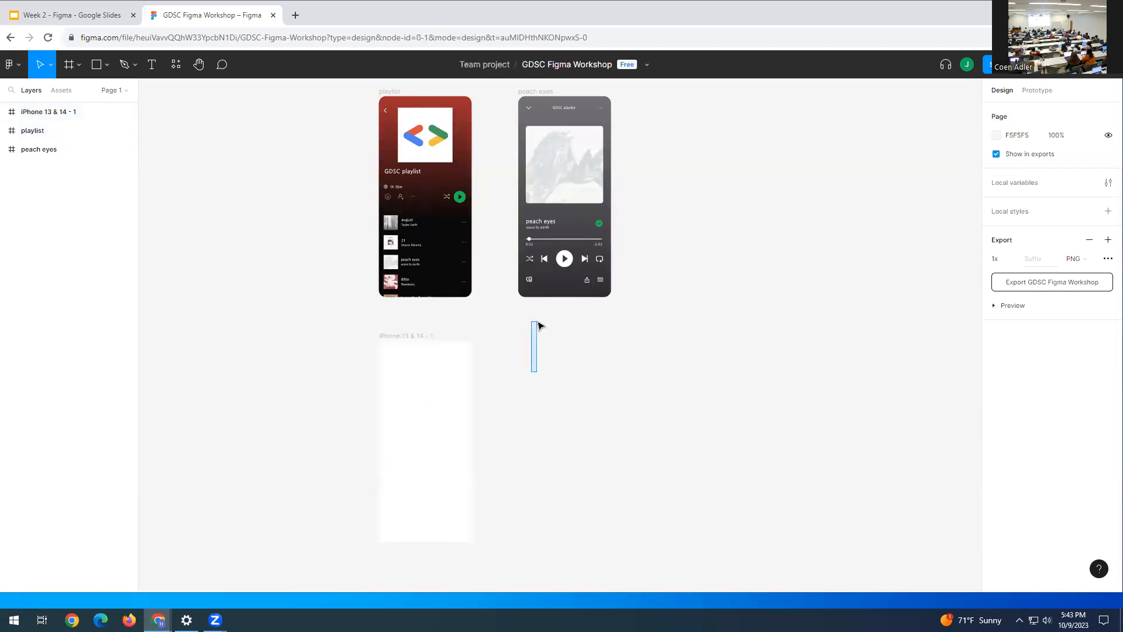
click(426, 403)
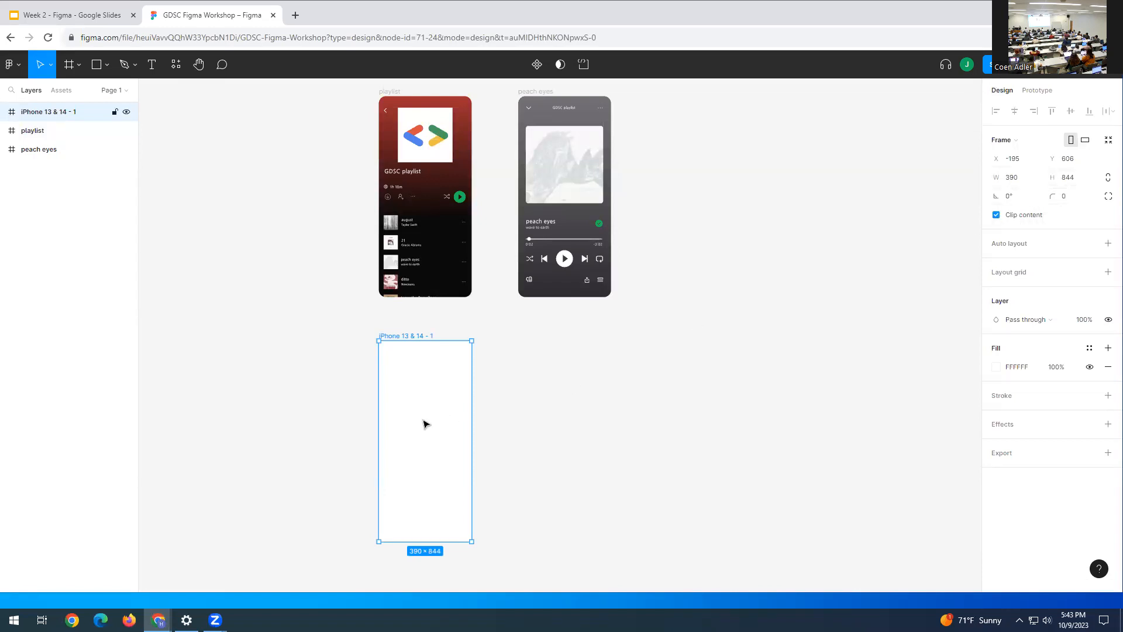
click(1068, 200)
key(Return)
click(724, 338)
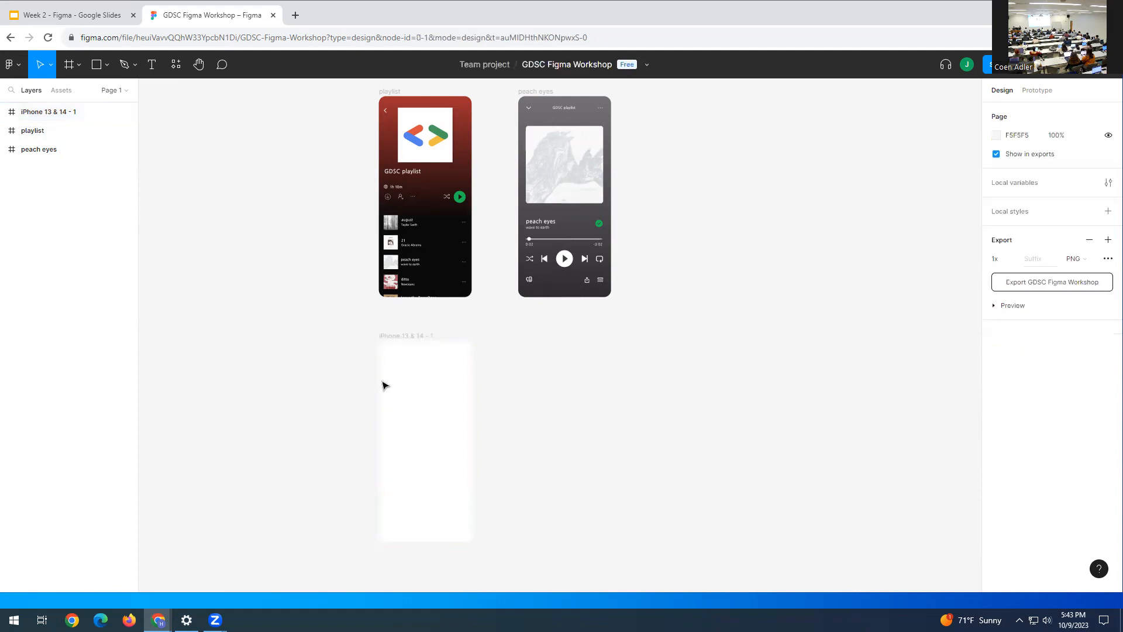
click(432, 400)
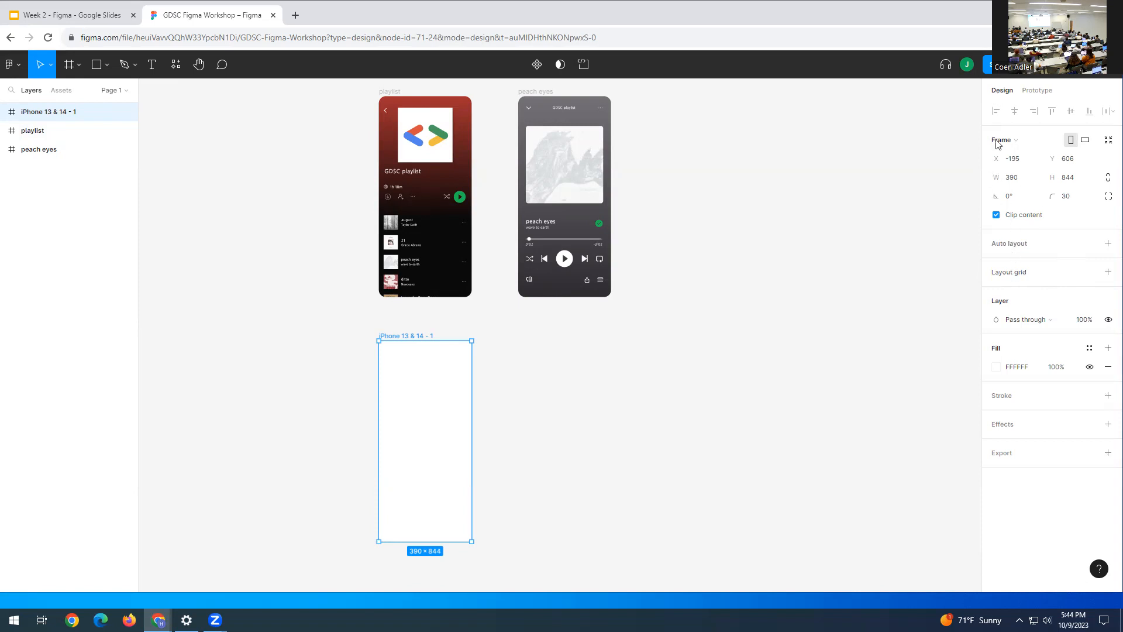
- Add a 10px layout grid to iPhone 13 & 14 - 1, toggling its visibility off and back on
click(1007, 275)
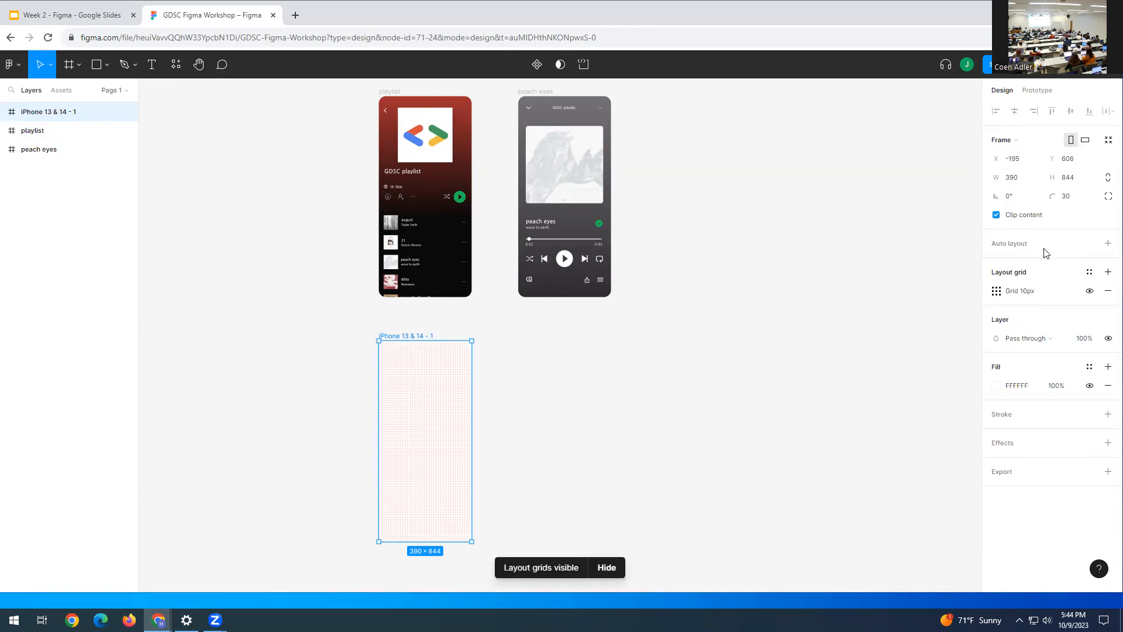
click(1089, 291)
click(1090, 291)
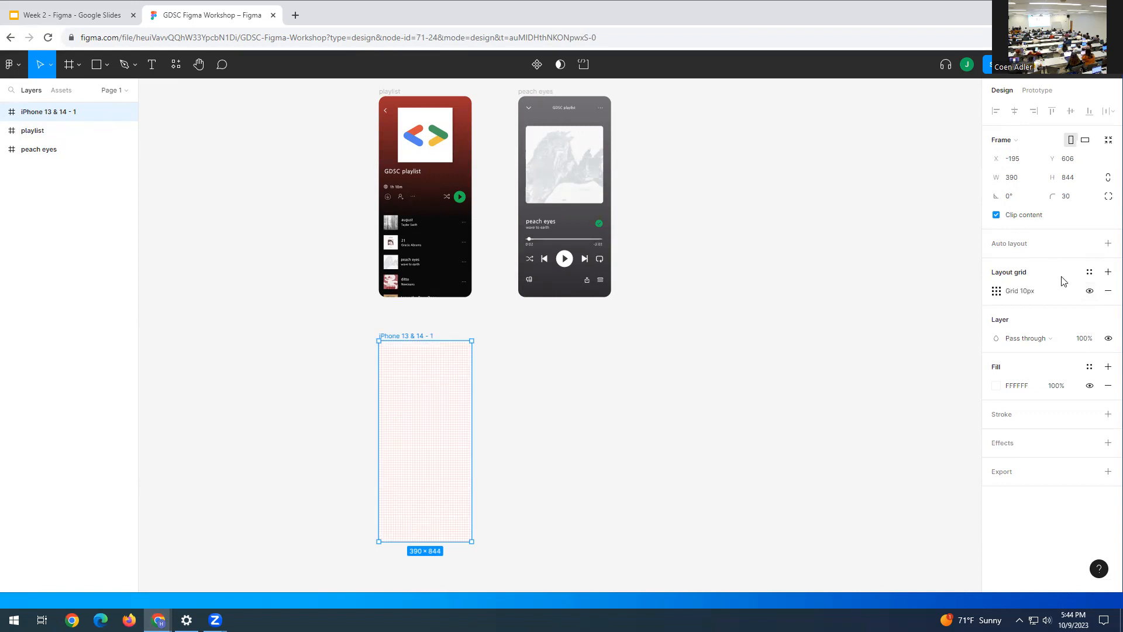
click(1088, 291)
click(1088, 291)
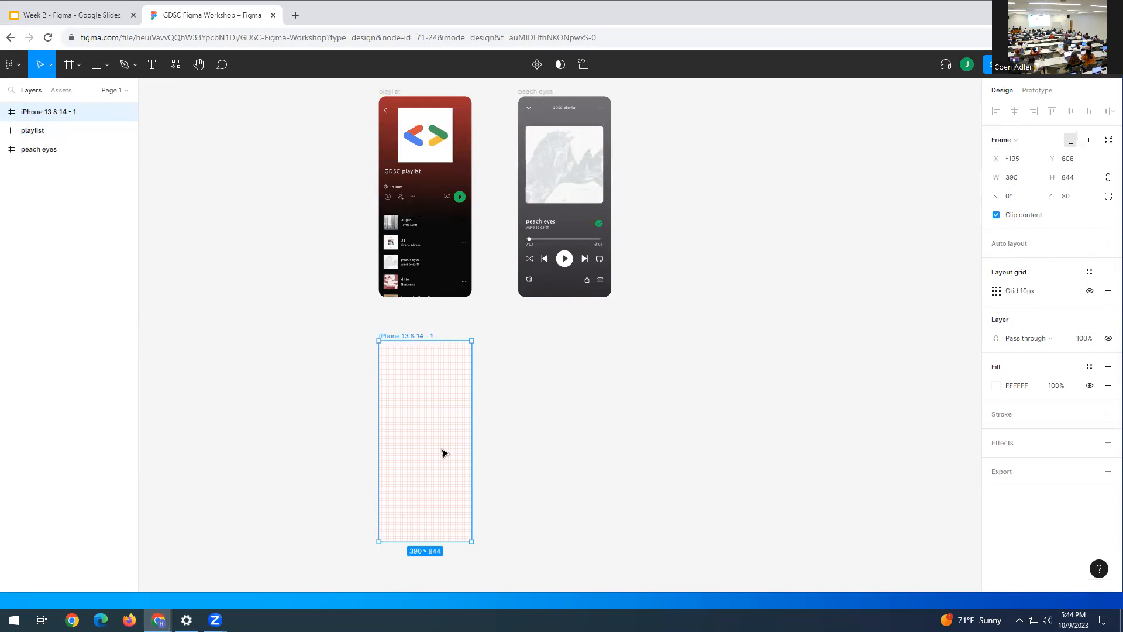
- Make the frame fill a linear gradient from 8F3CCF purple to 100% opaque 000000 black
click(996, 386)
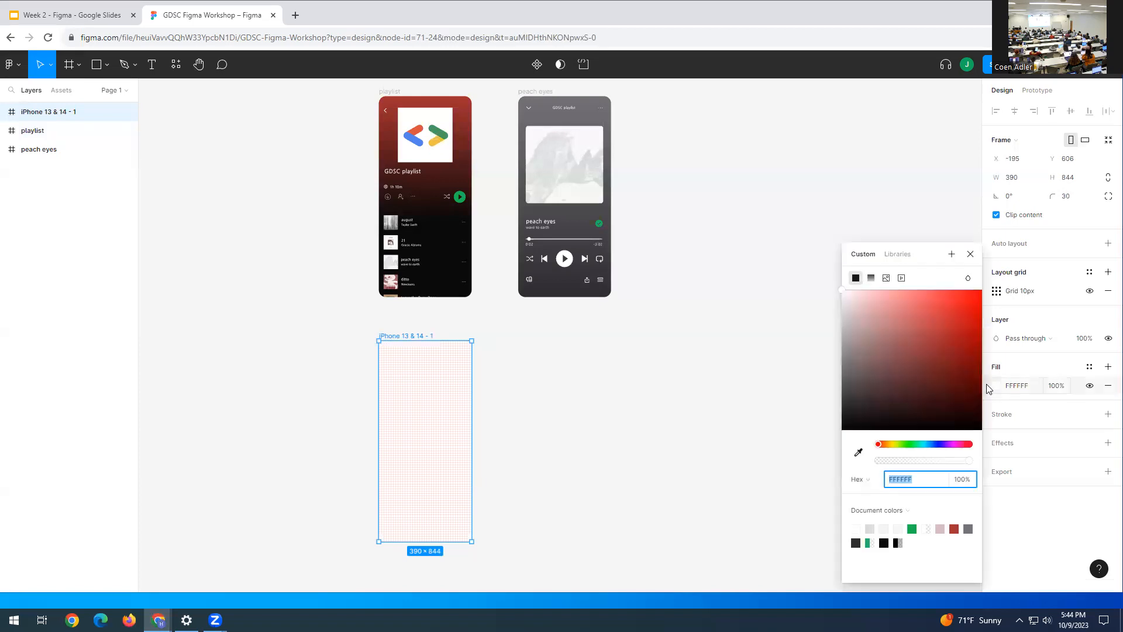
click(867, 276)
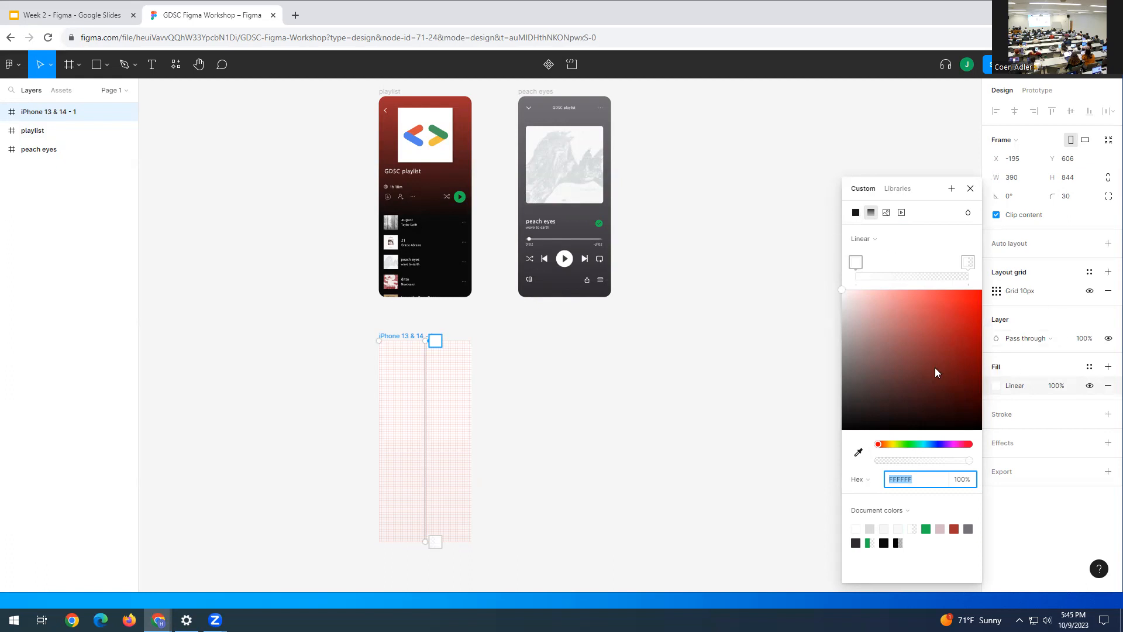
drag(938, 446, 948, 446)
drag(915, 340, 940, 320)
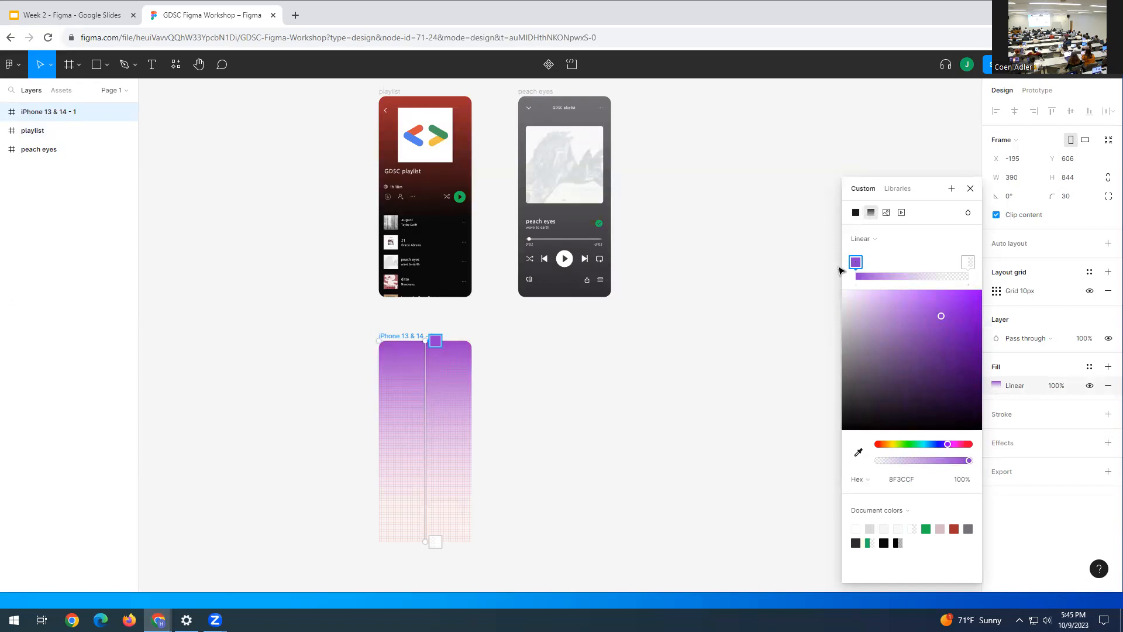
click(968, 263)
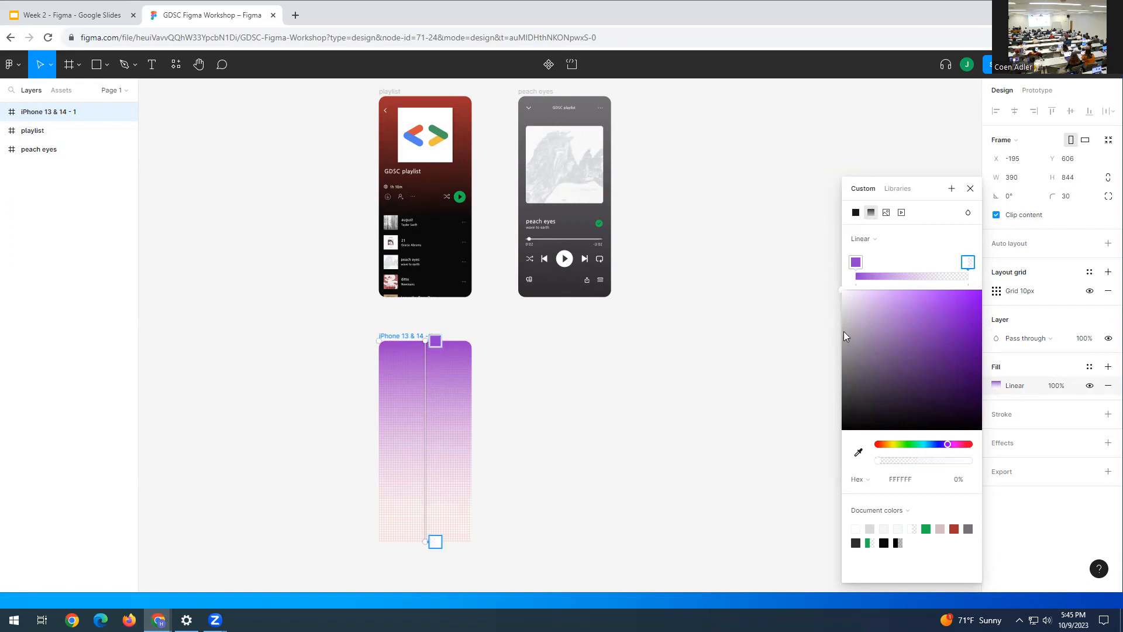
drag(911, 371, 846, 453)
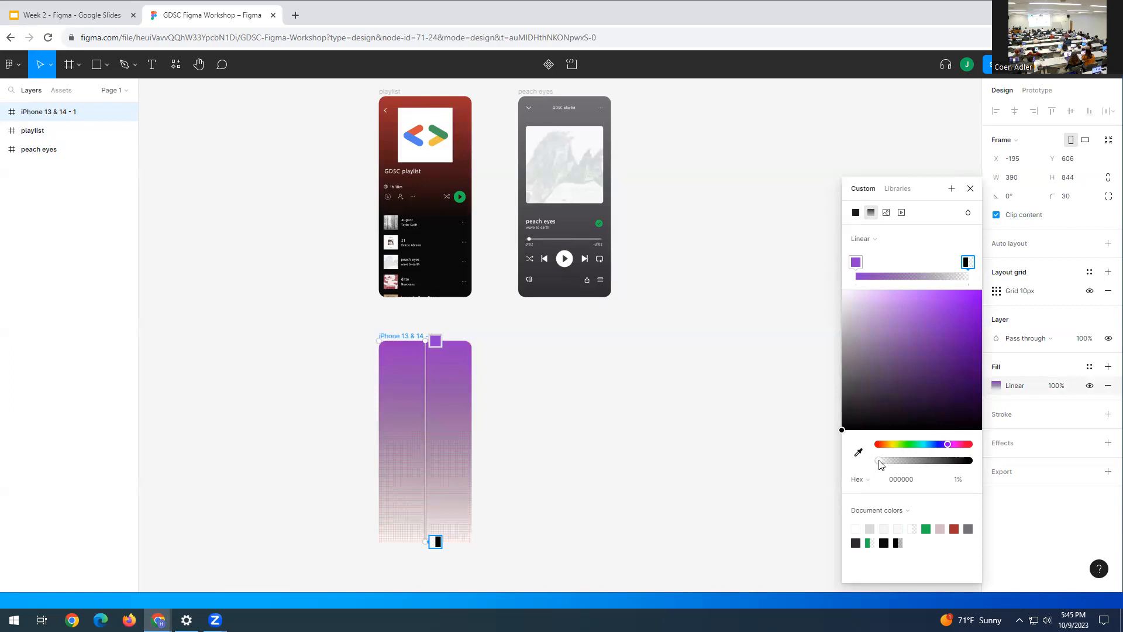
drag(881, 462, 975, 461)
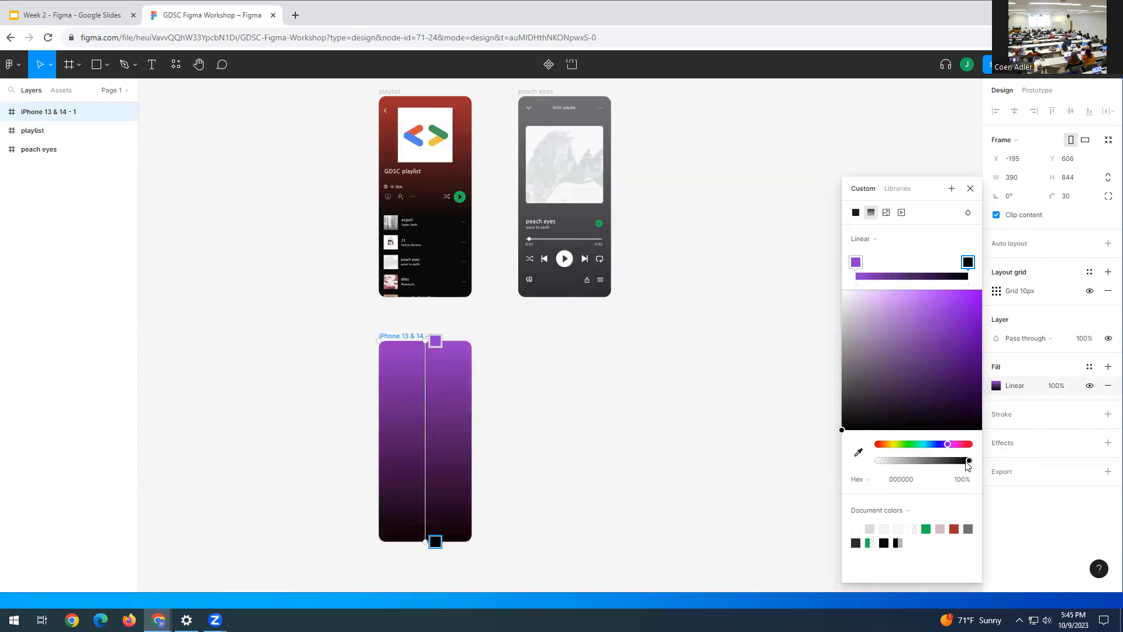
drag(968, 262, 924, 270)
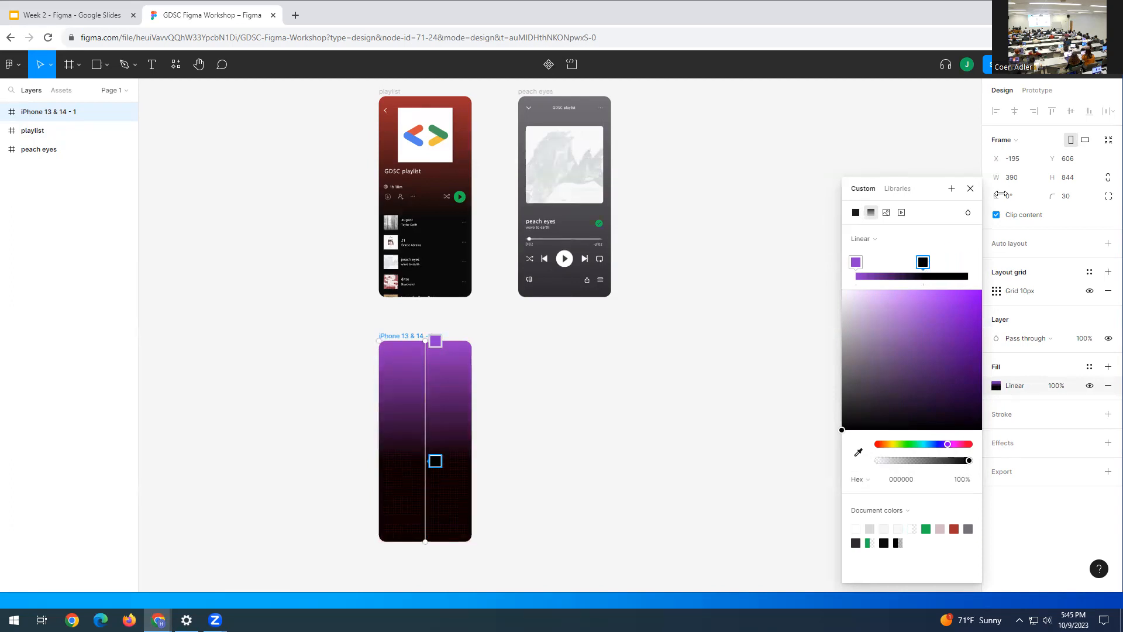
click(970, 189)
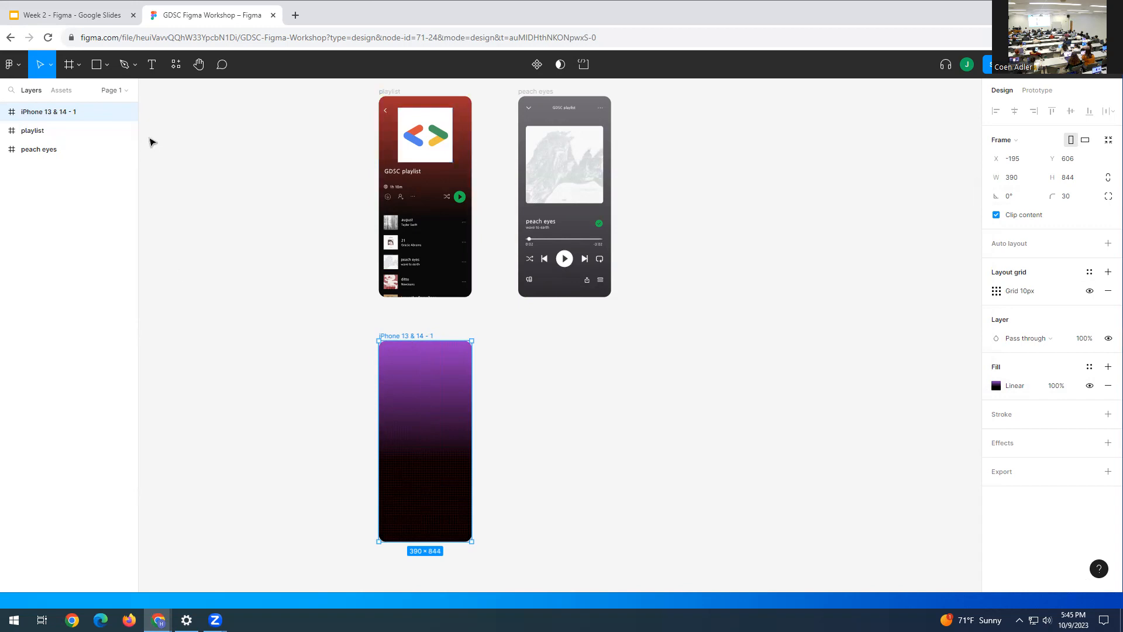
- Draw a rectangle inside the purple frame and size it to 230×230
click(107, 67)
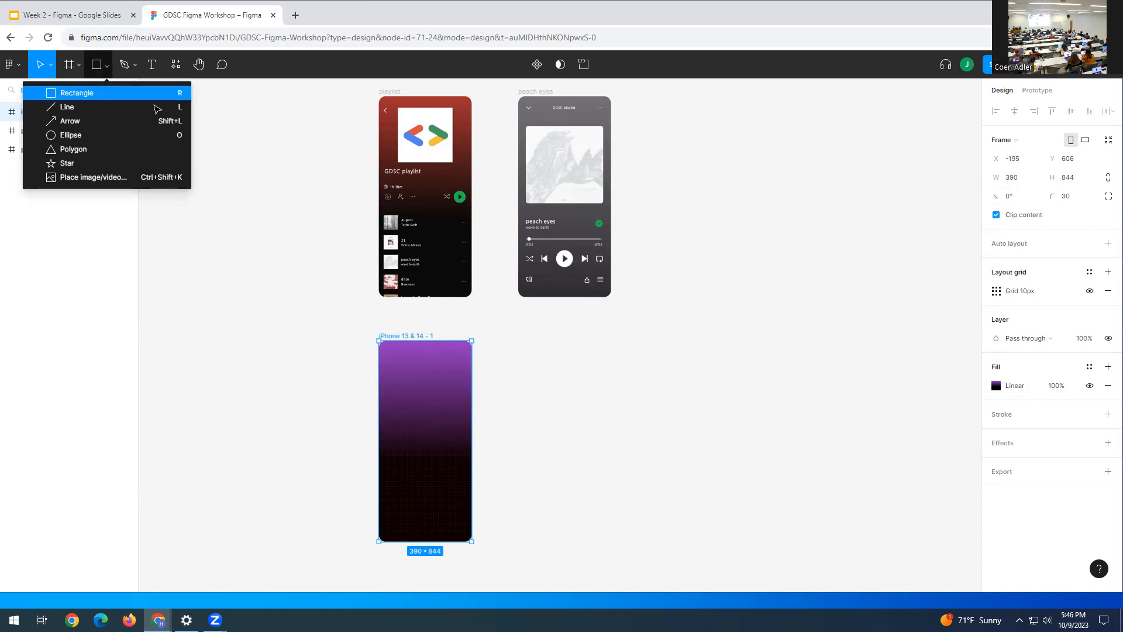
click(418, 401)
key(r)
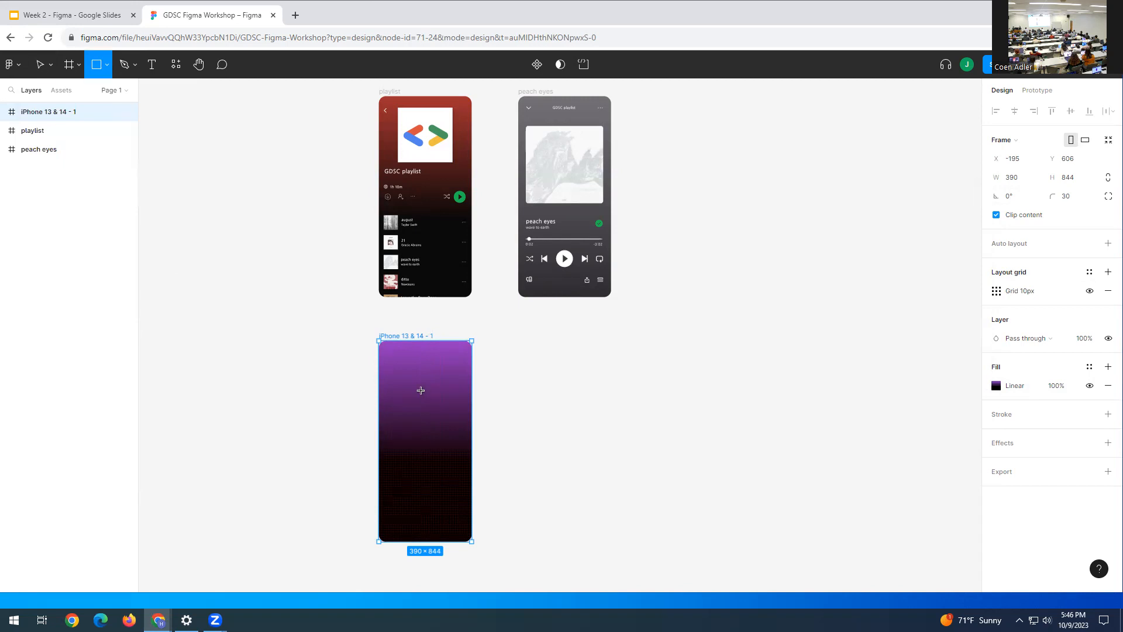
click(414, 387)
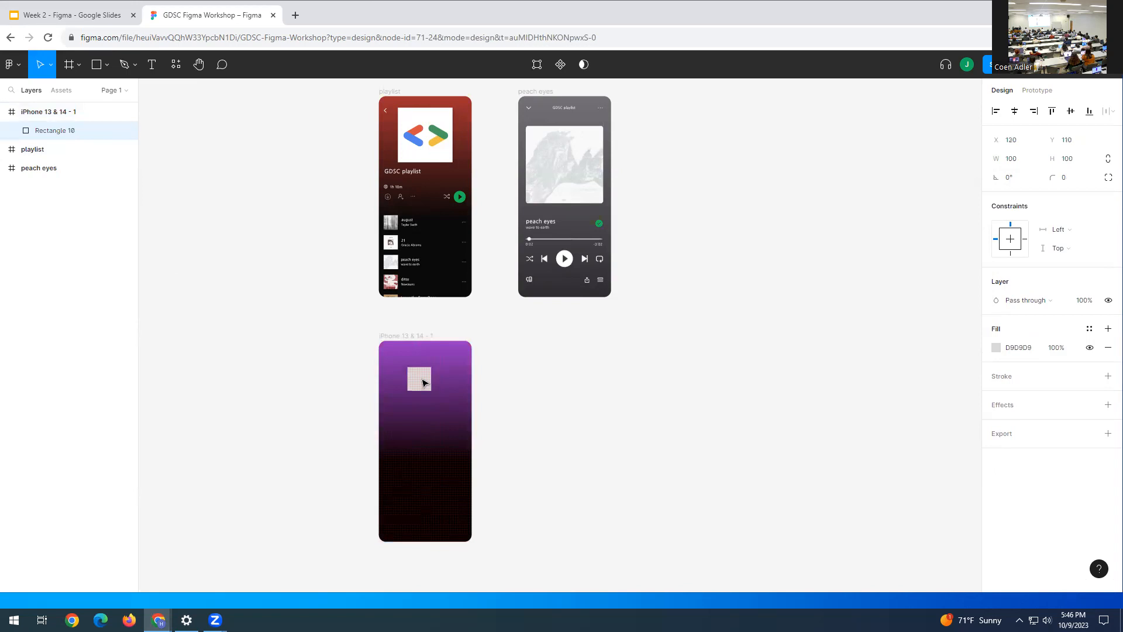
click(425, 383)
click(1022, 145)
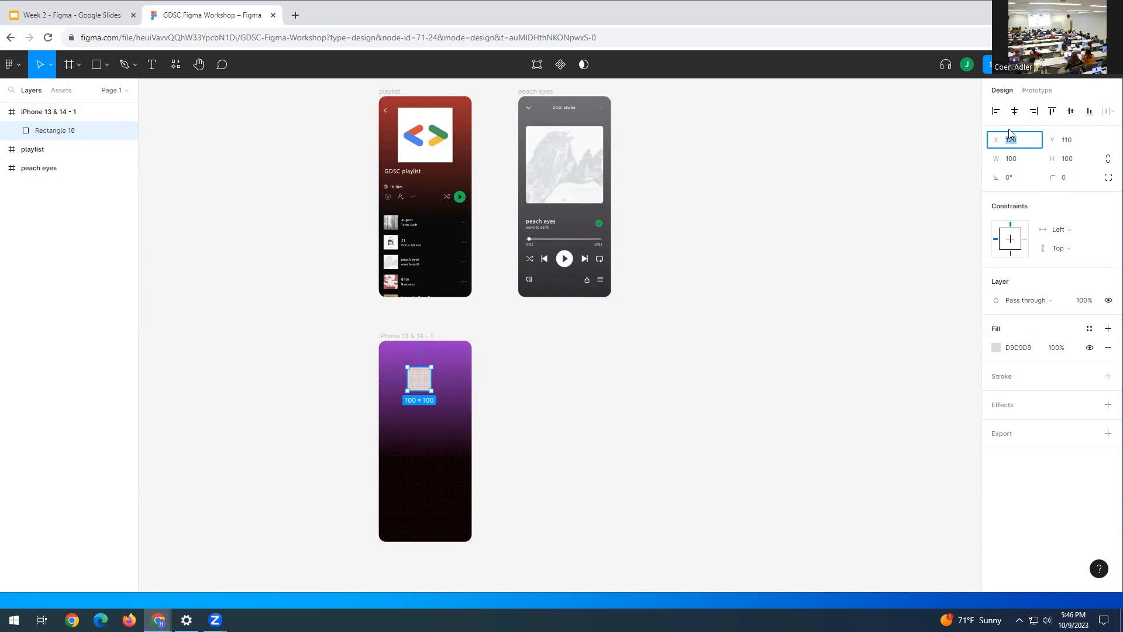
click(1018, 166)
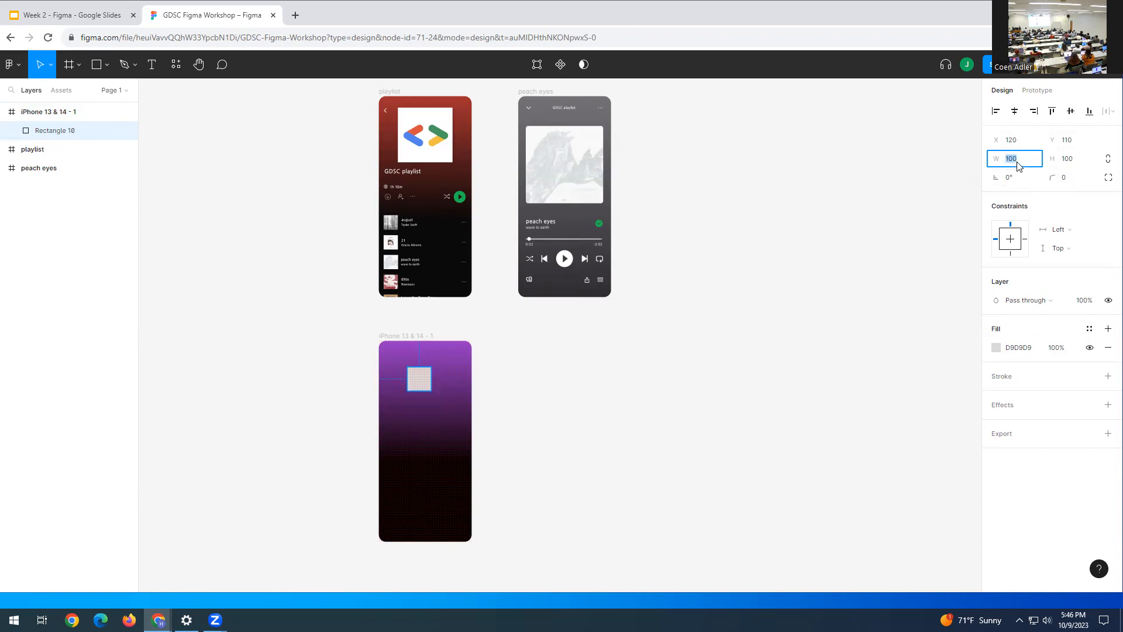
text(230)
click(1069, 161)
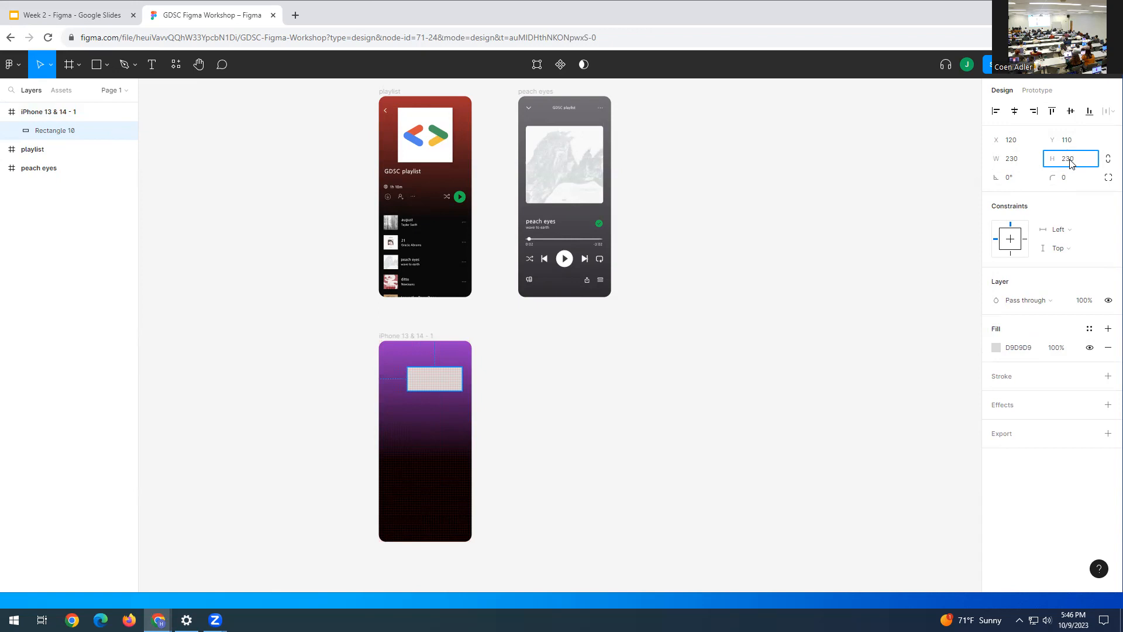
key(Return)
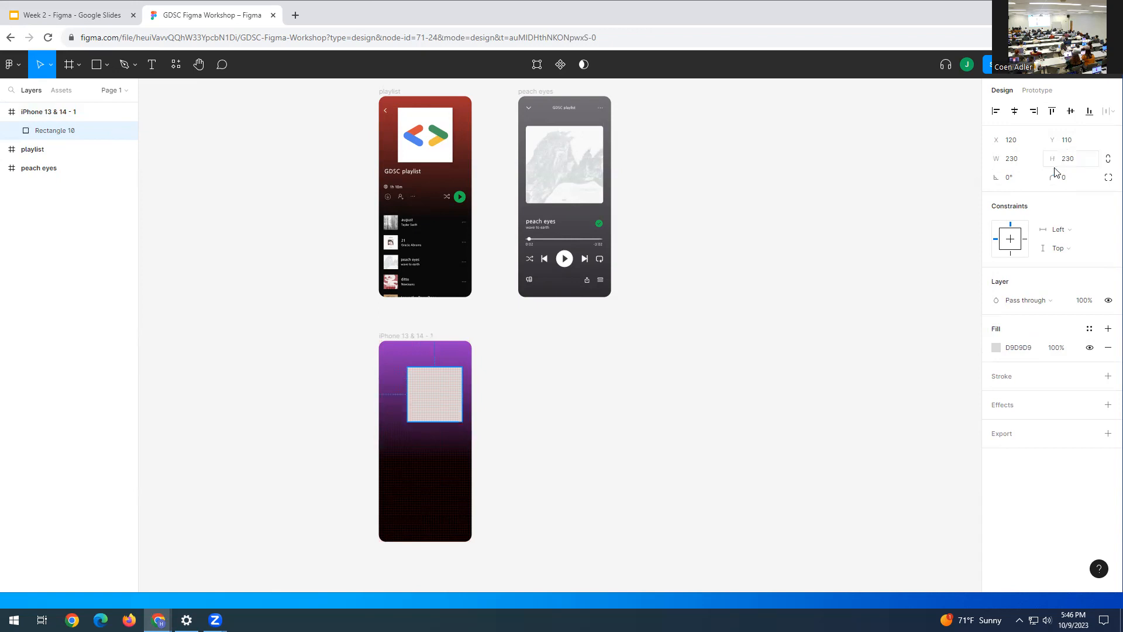
- Position the grey square near the frame's top centre at X 80, Y 50
drag(430, 407, 422, 392)
key(shift+Down)
click(420, 392)
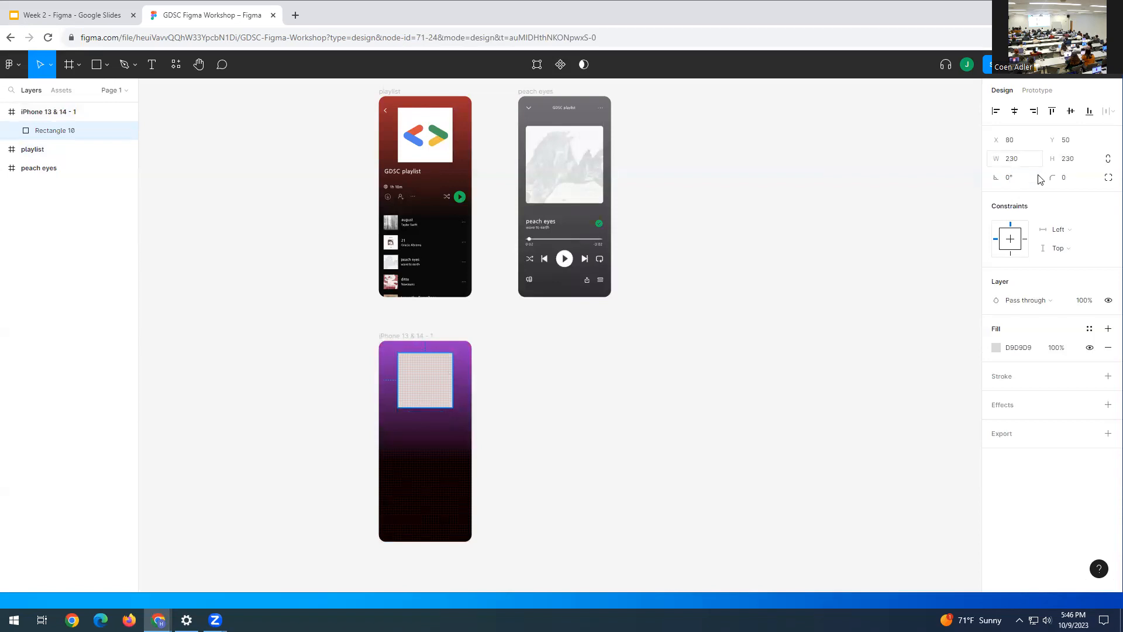
click(1070, 139)
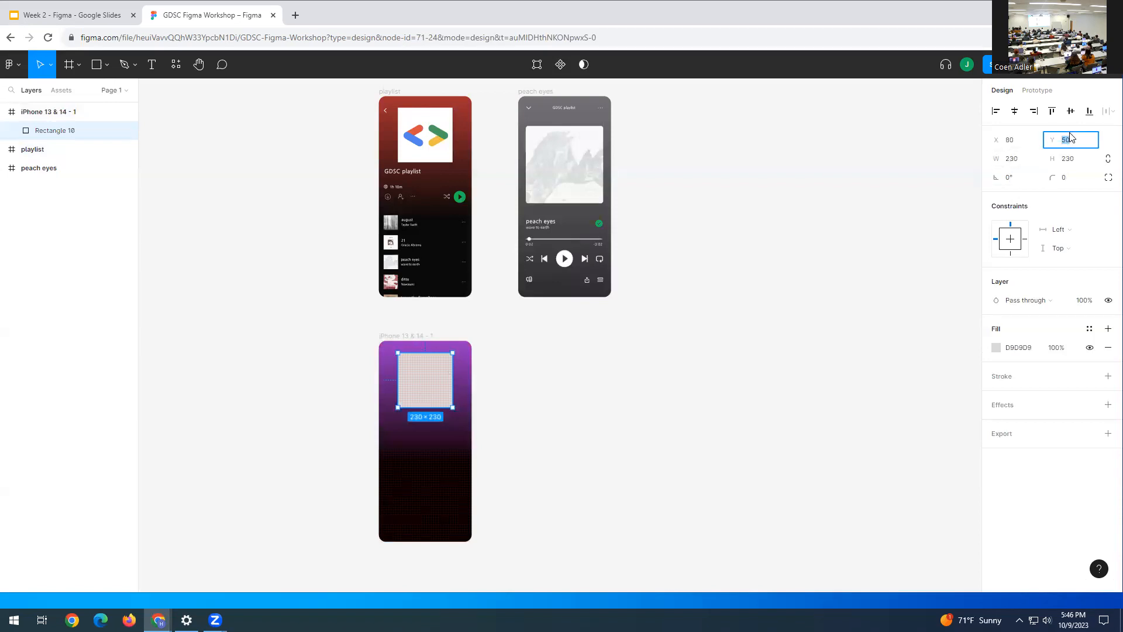
click(694, 423)
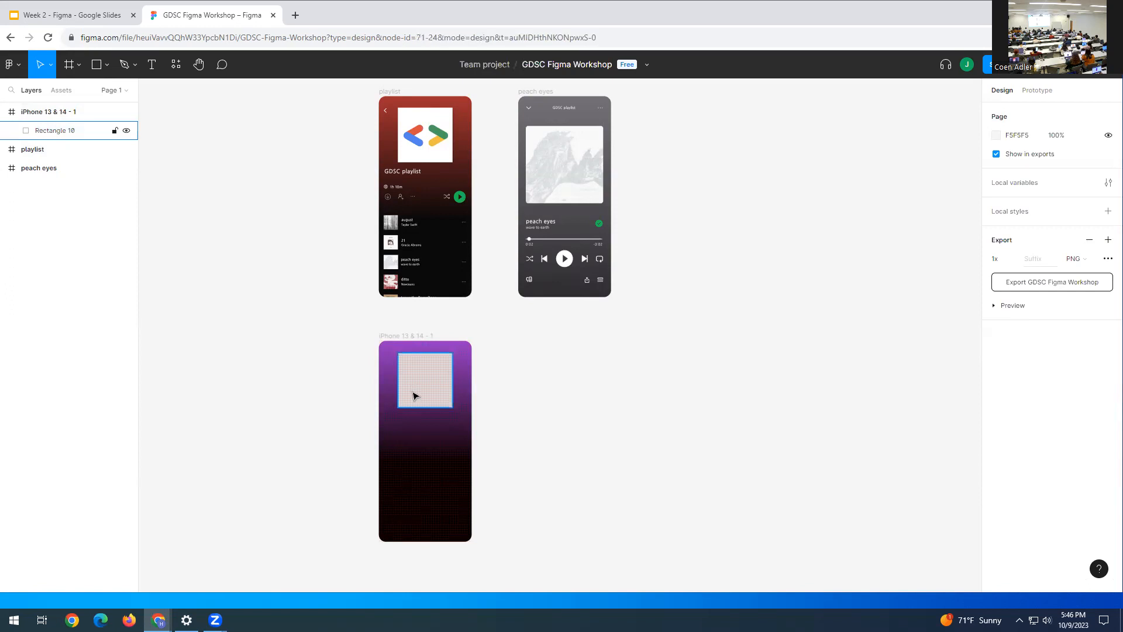
click(414, 396)
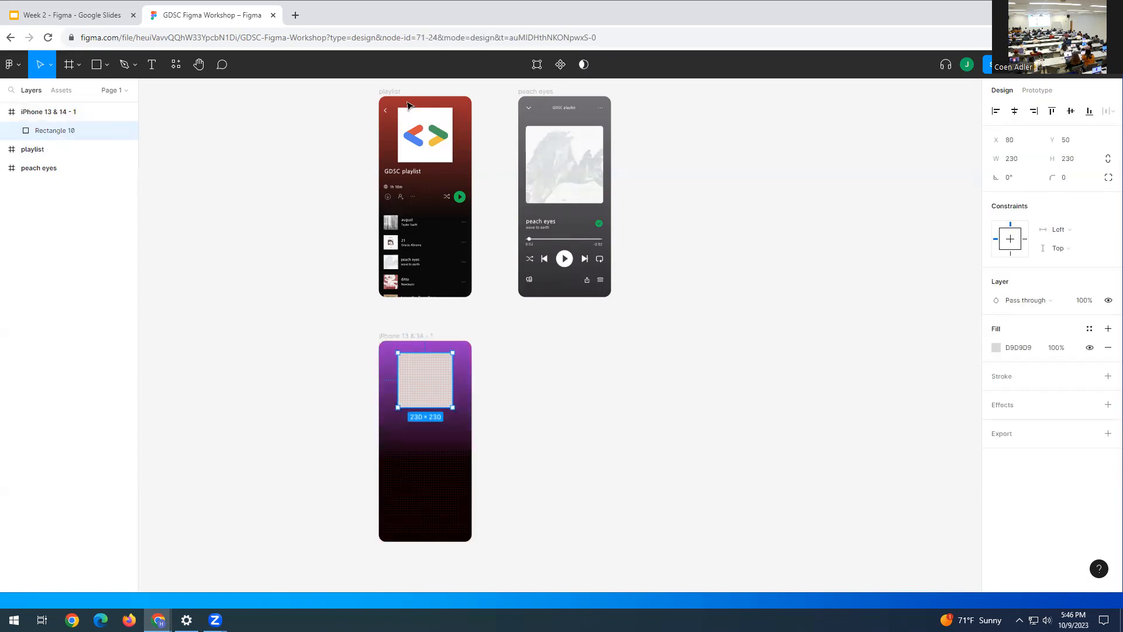
click(411, 173)
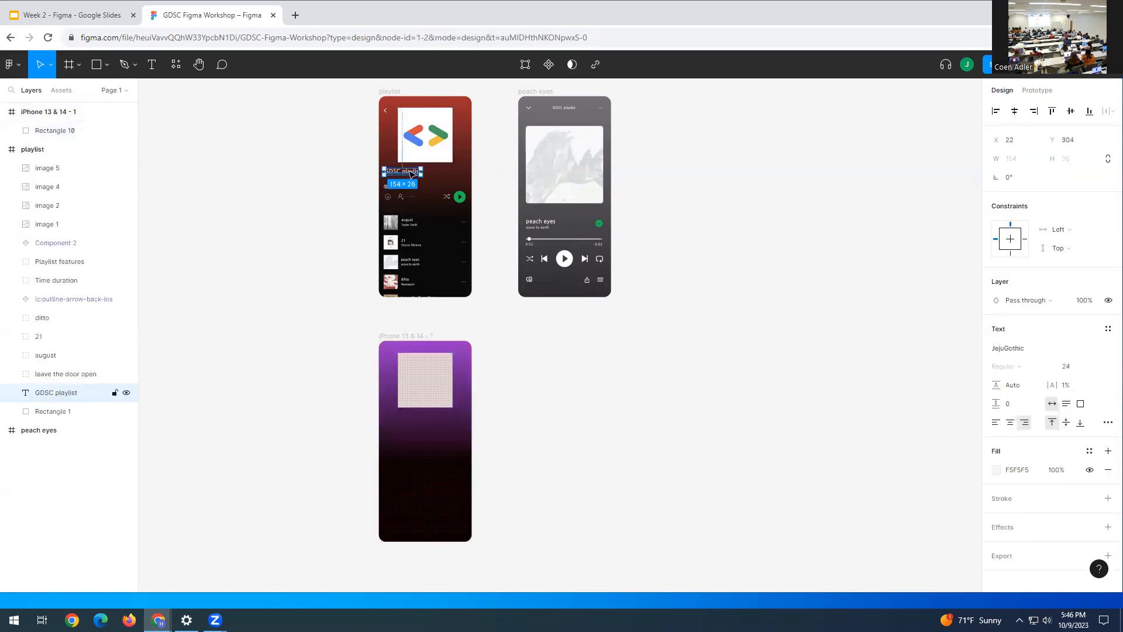
click(553, 454)
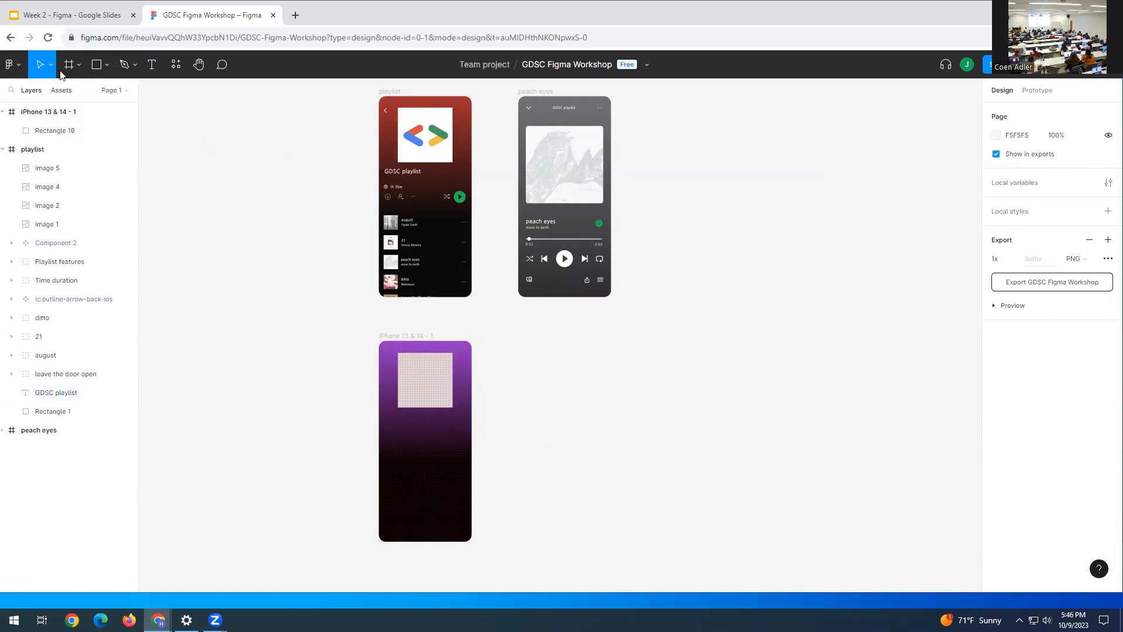
click(152, 66)
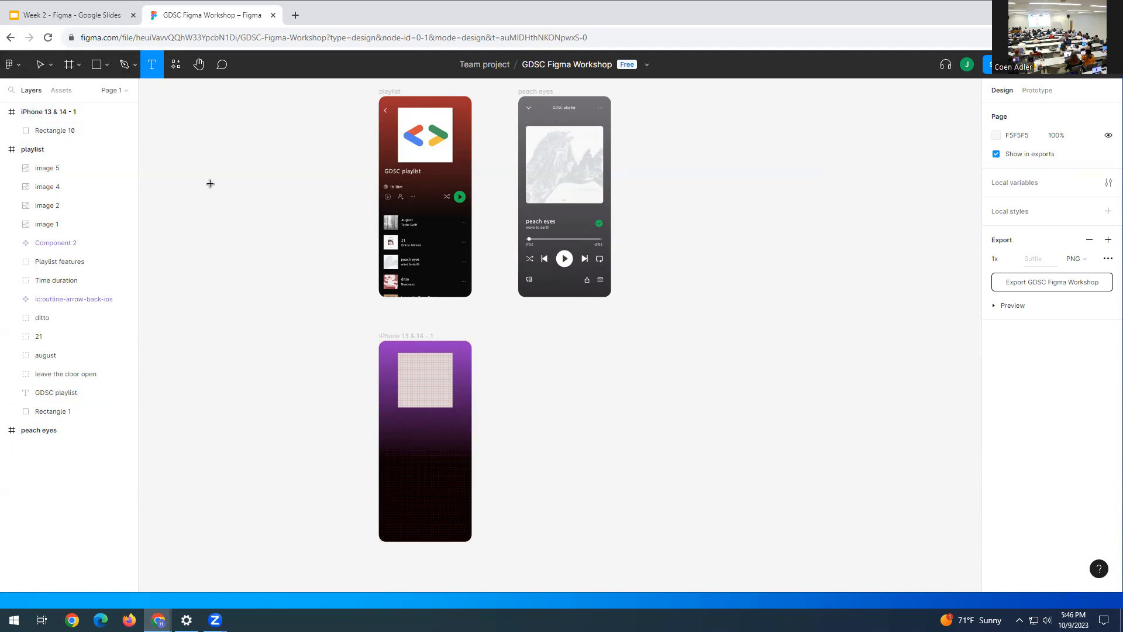
click(391, 418)
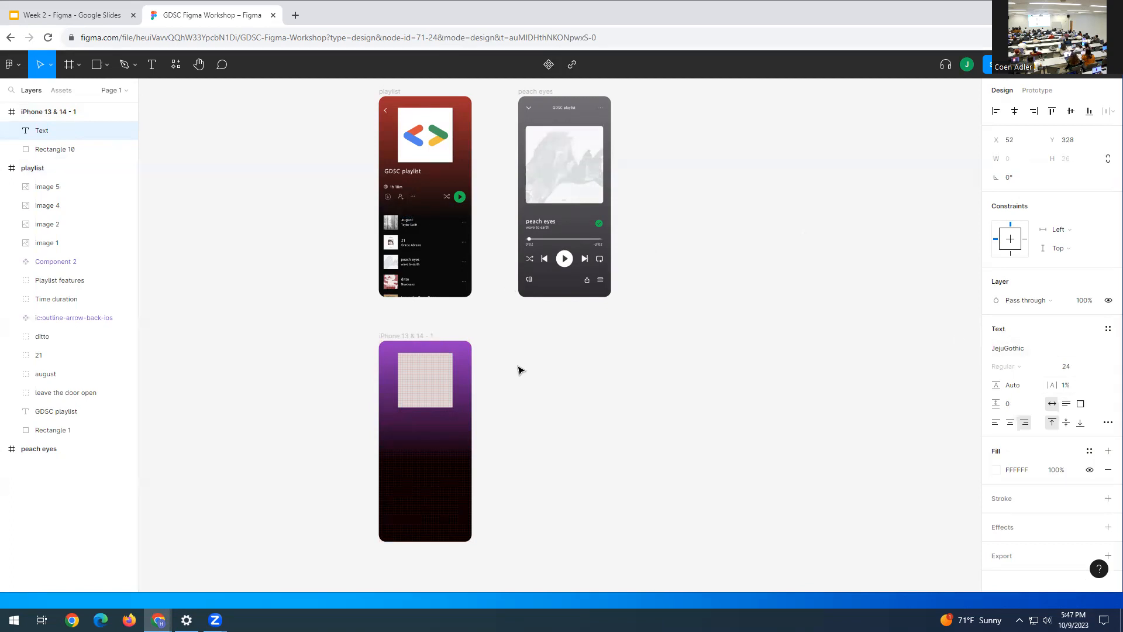
click(1004, 351)
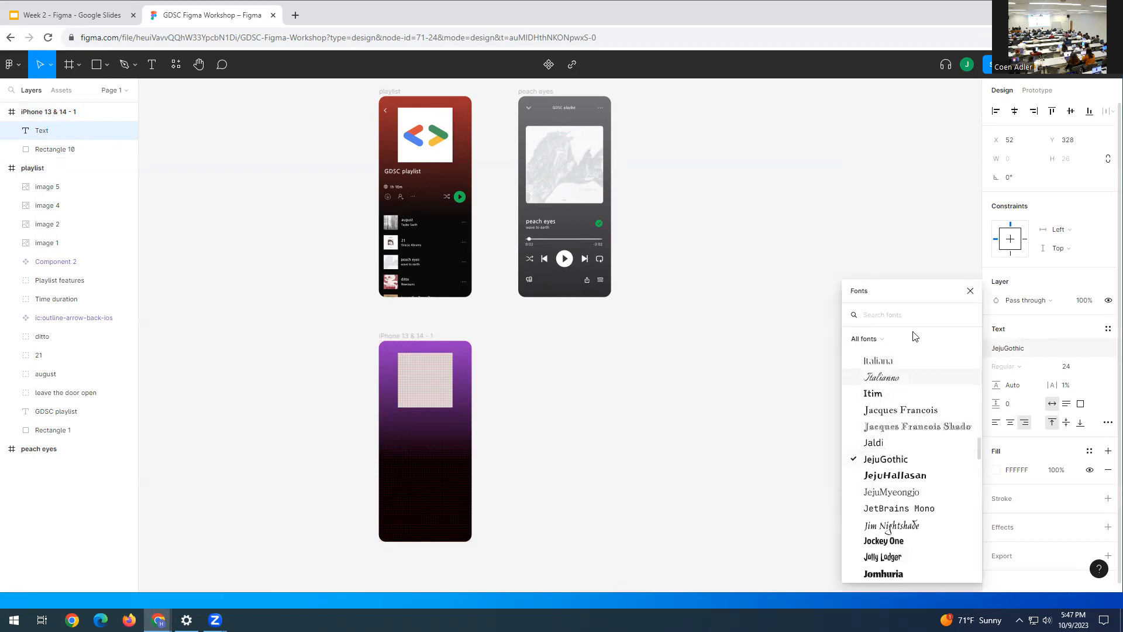
click(1025, 348)
click(1014, 353)
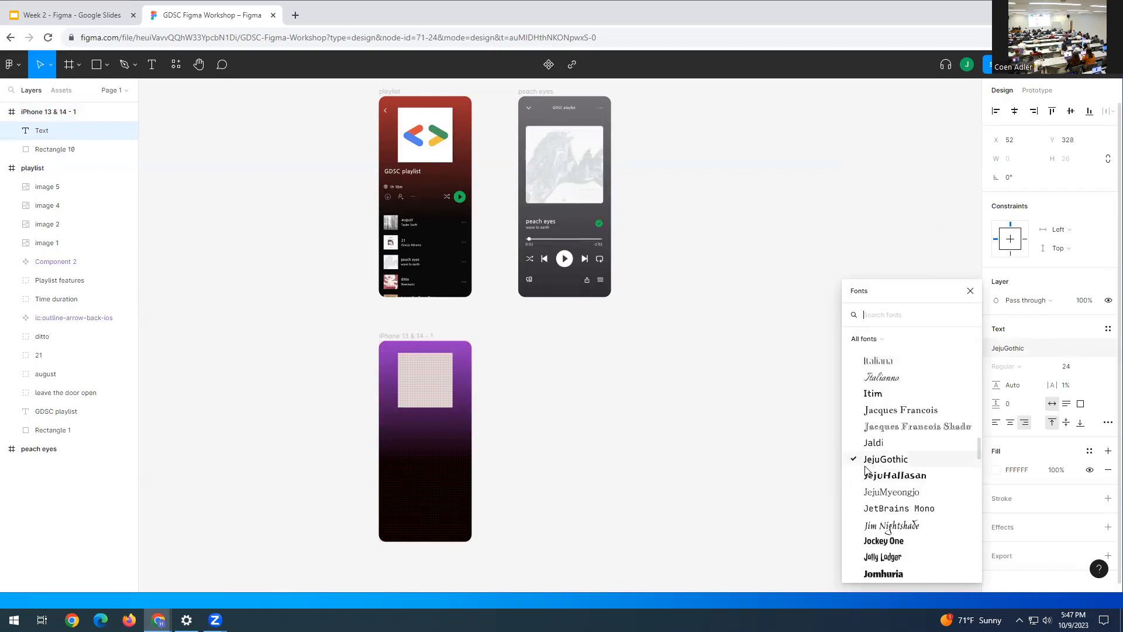
click(969, 290)
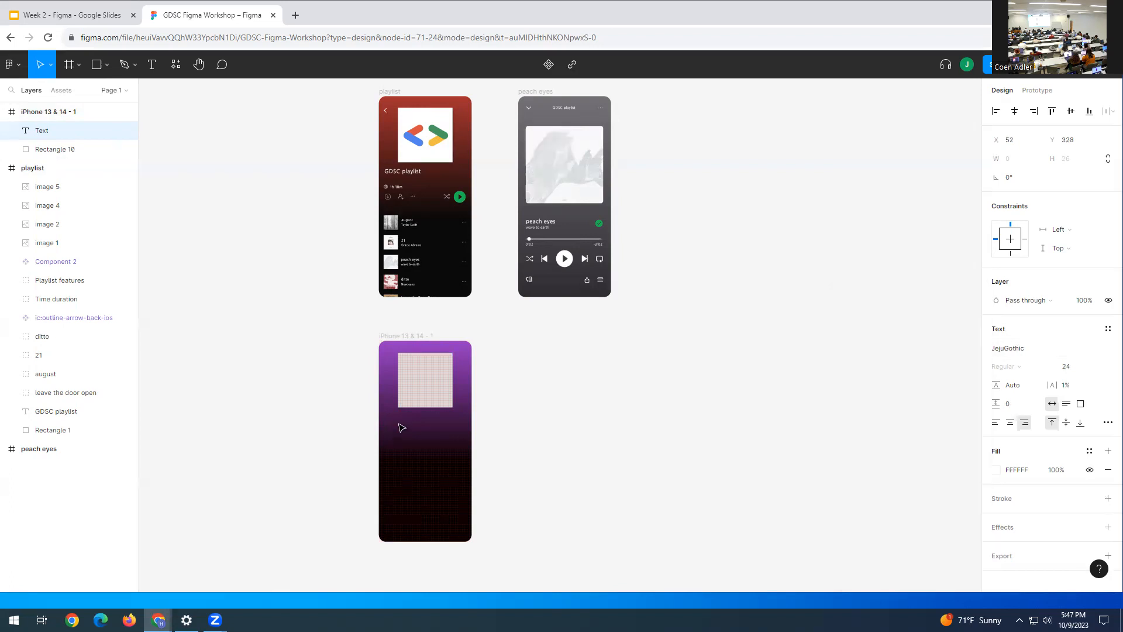
click(400, 428)
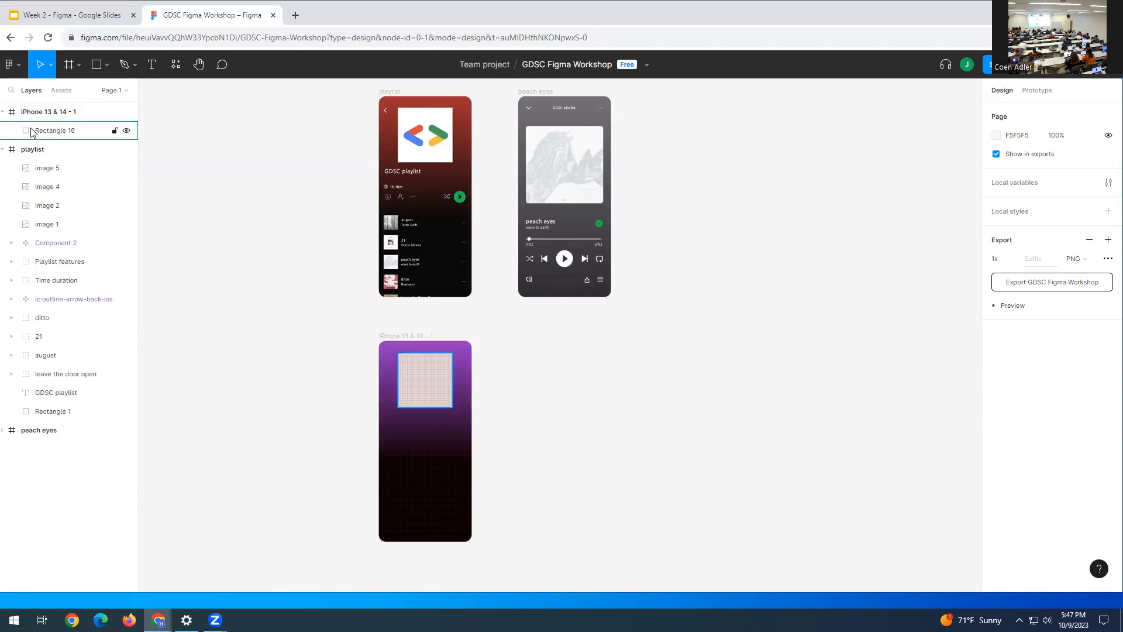
key(t)
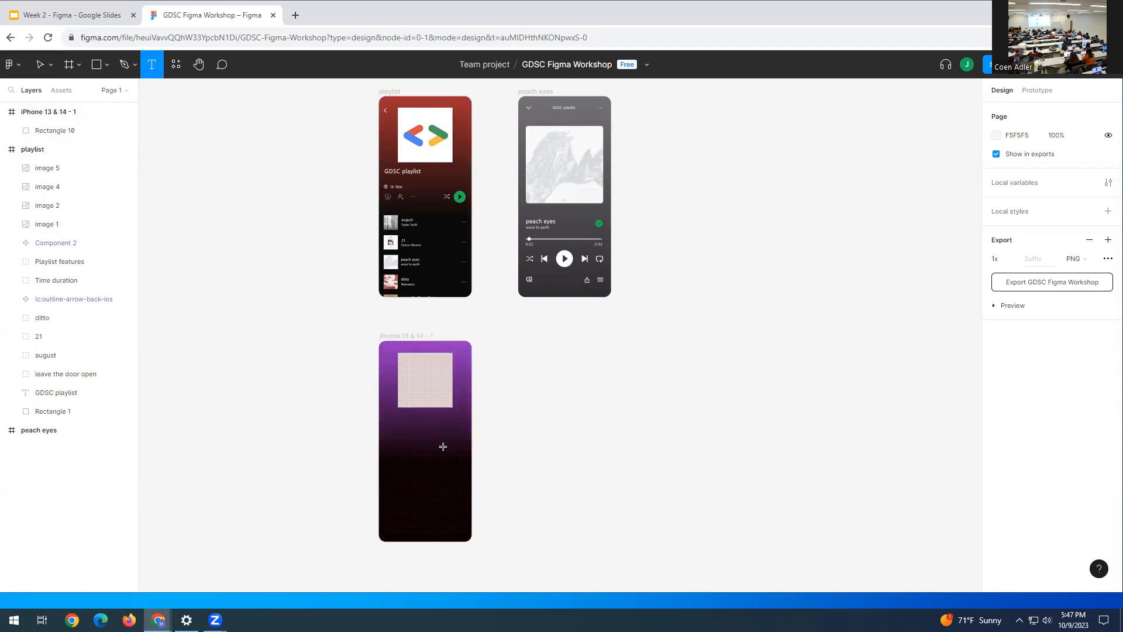
click(395, 424)
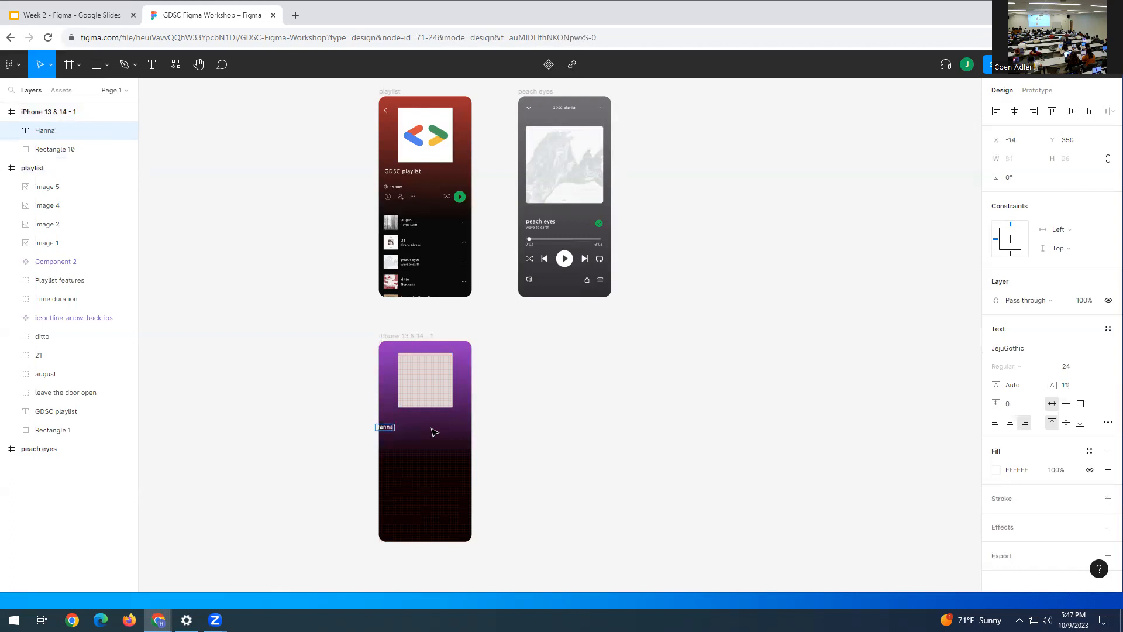
- Type the 'Playlist' title and place it under the cover square at X 34, Y 314
text(Playlist)
key(Escape)
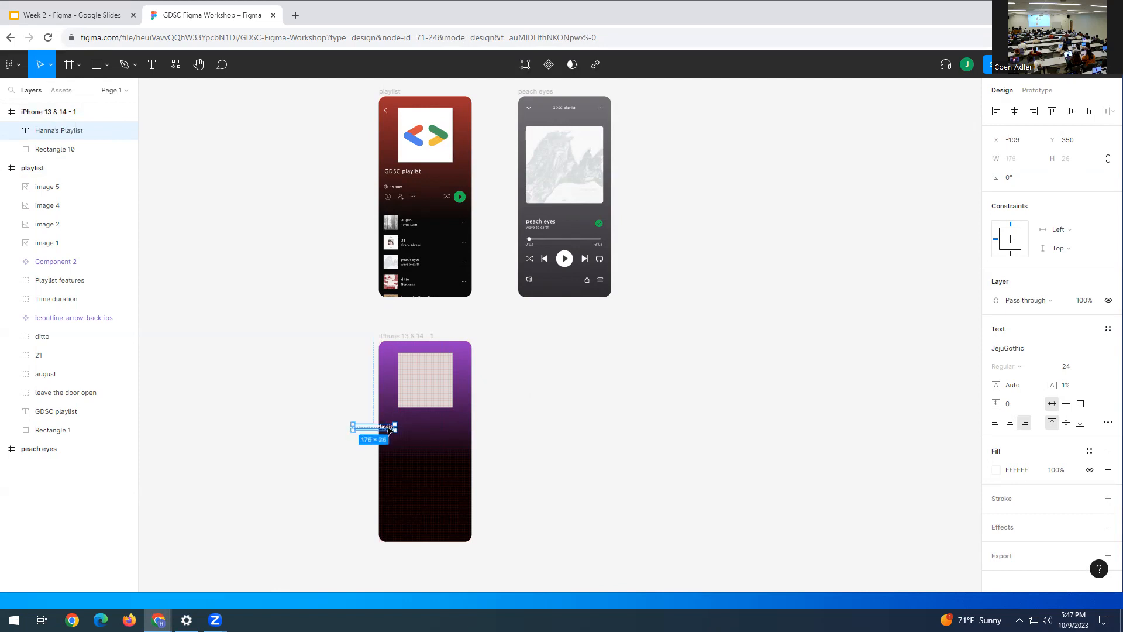
drag(387, 429, 420, 421)
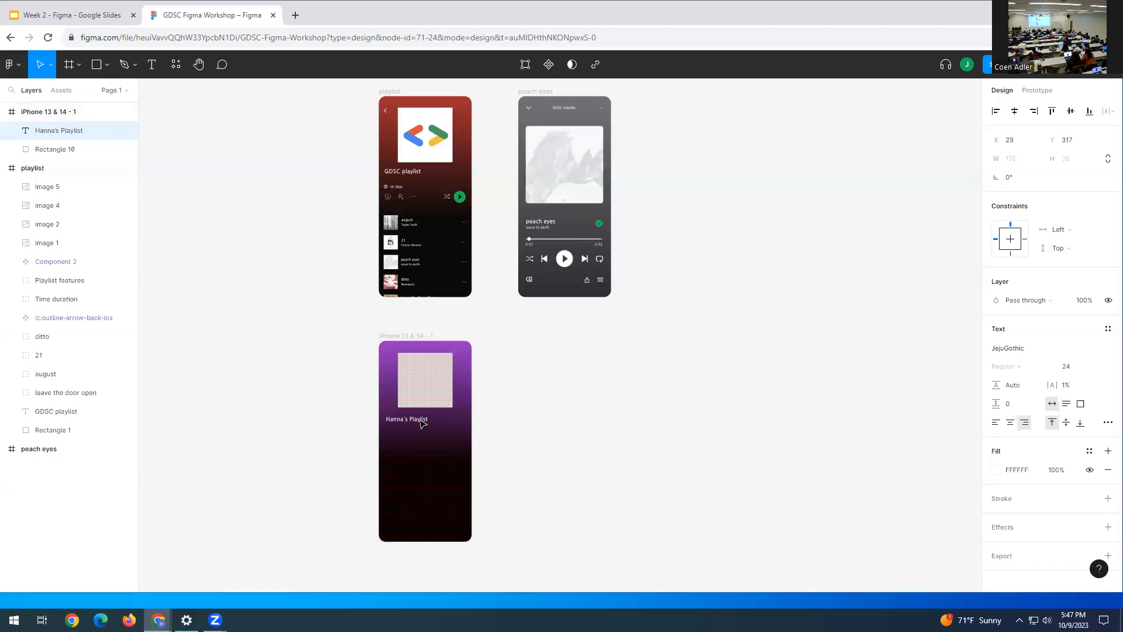
double_click(421, 420)
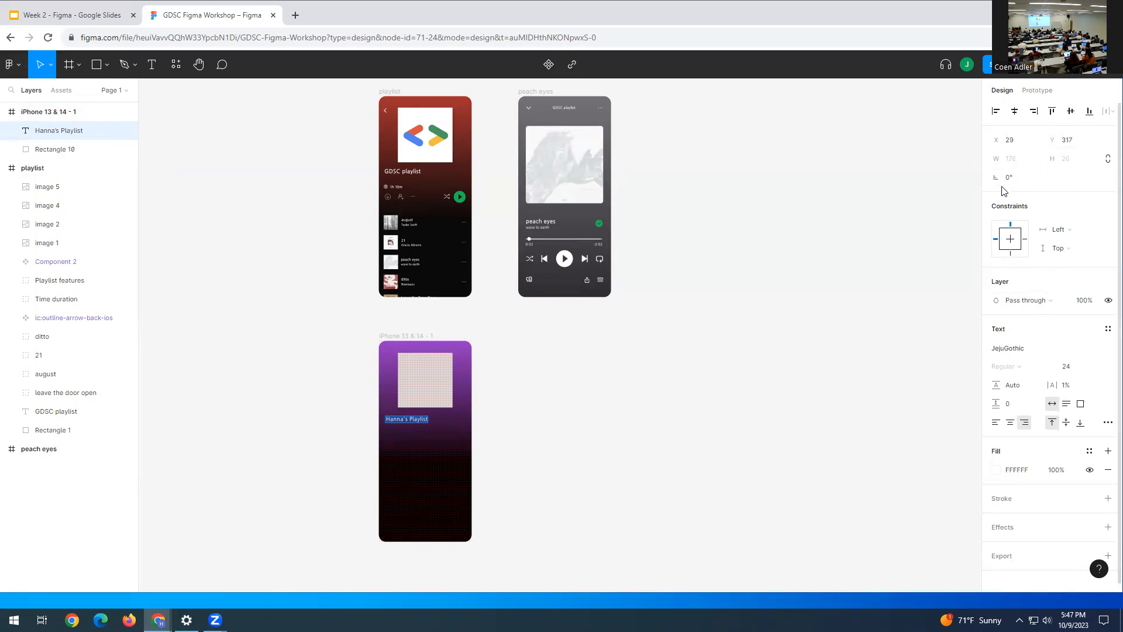
key(Escape)
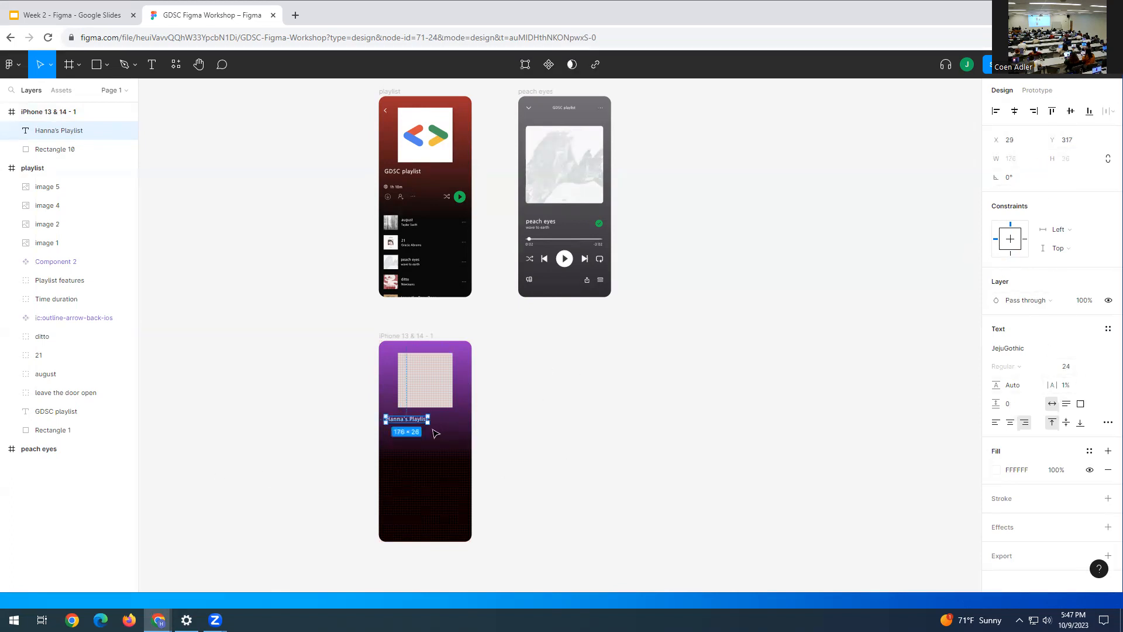
drag(414, 424, 411, 414)
click(97, 23)
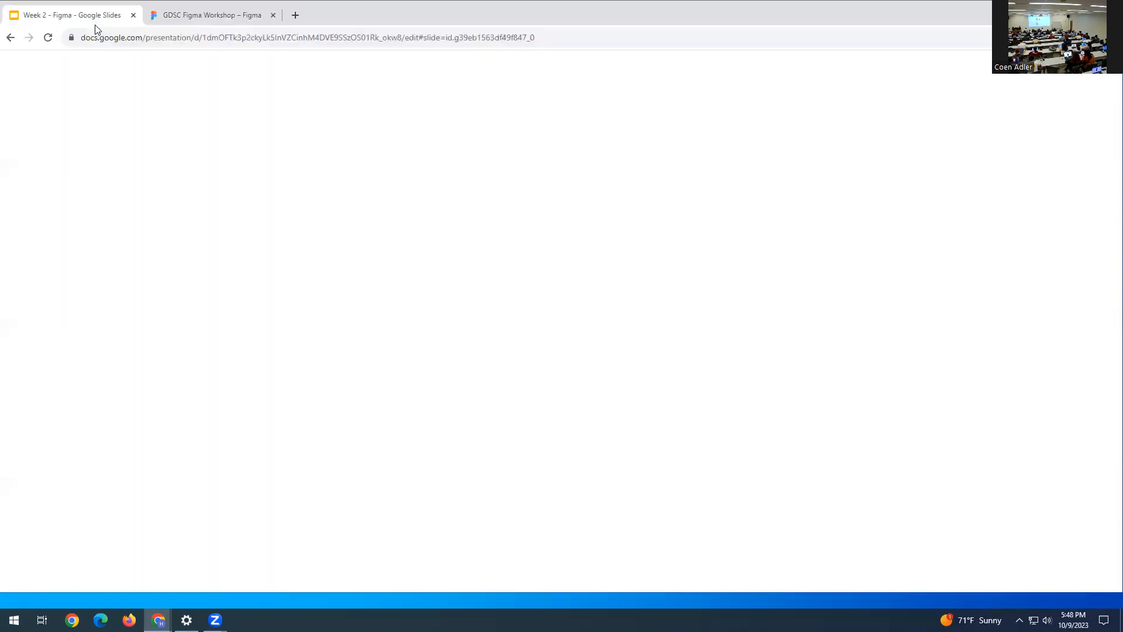
scroll(49, 467, down, 3)
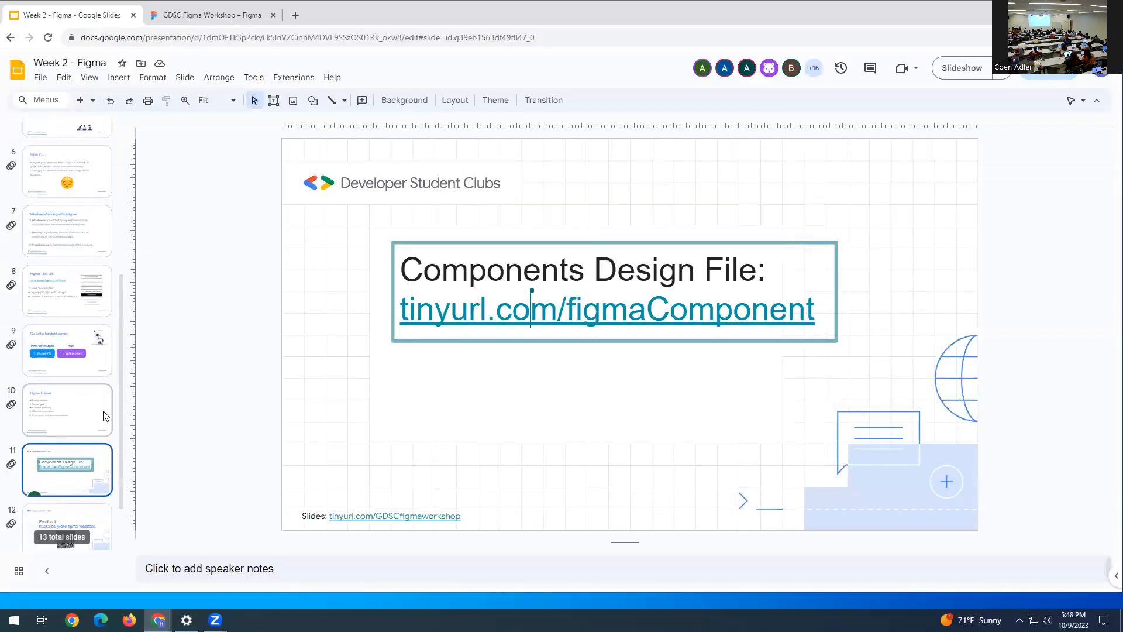
scroll(49, 453, down, 1)
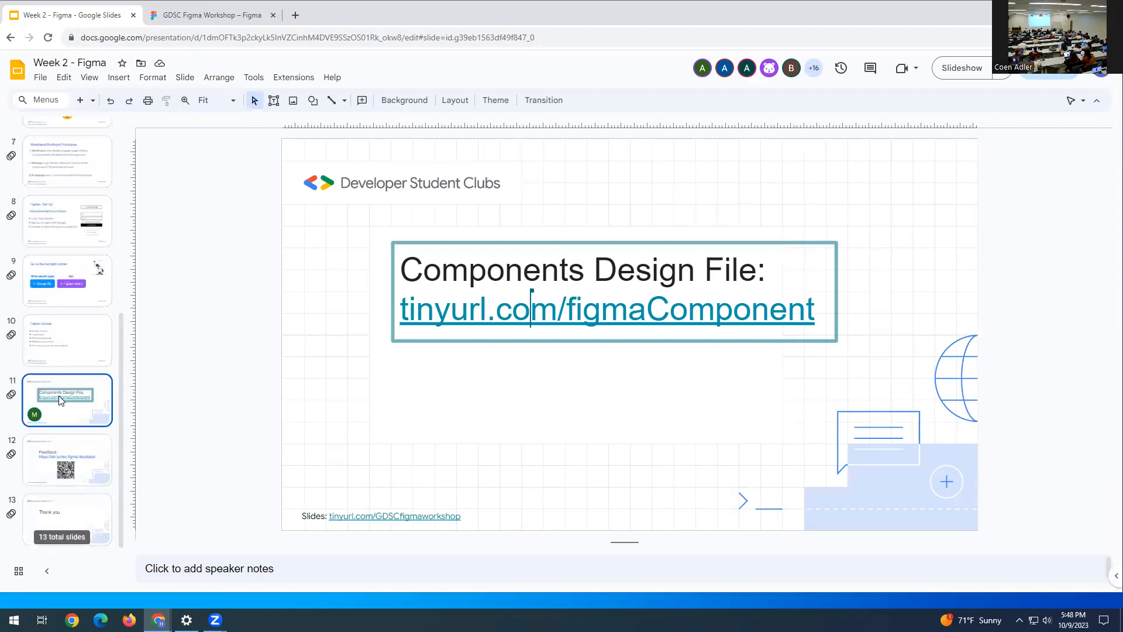
click(707, 317)
click(435, 333)
drag(161, 19, 328, 14)
- Load the shared Components file, select its back-arrow vector, then return to the workshop file with nothing selected
click(197, 21)
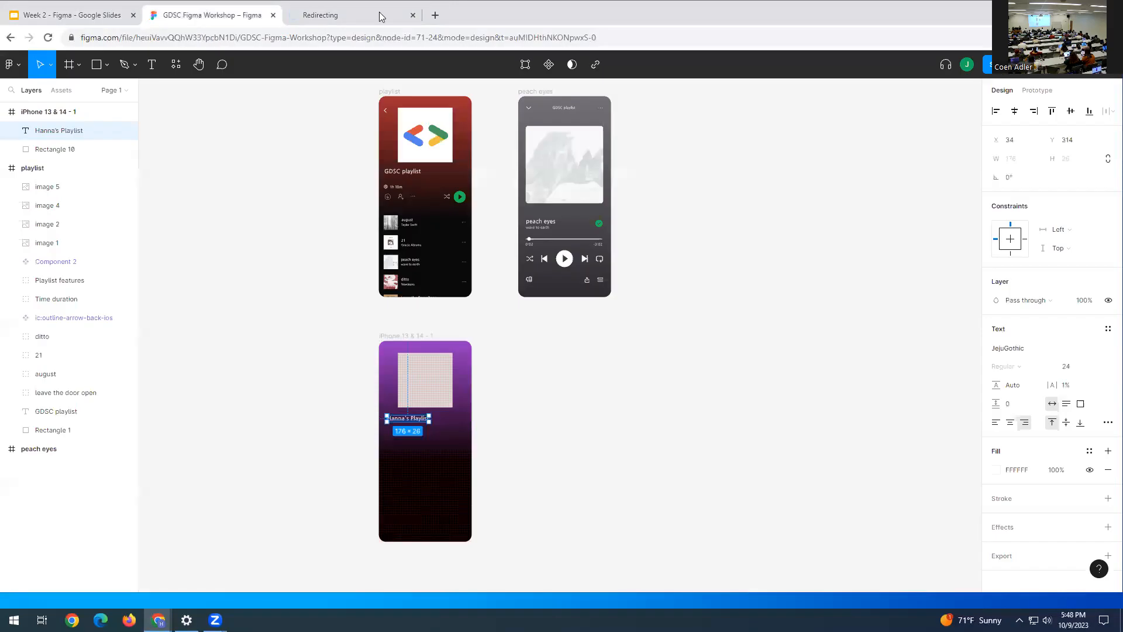
click(373, 13)
click(175, 14)
click(362, 16)
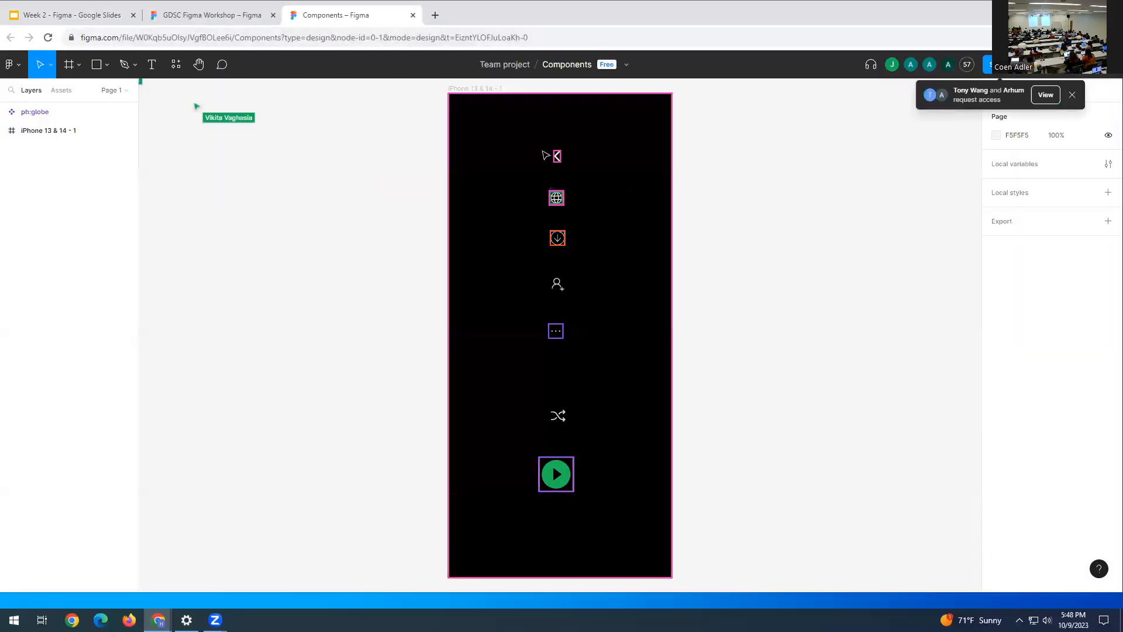
click(557, 157)
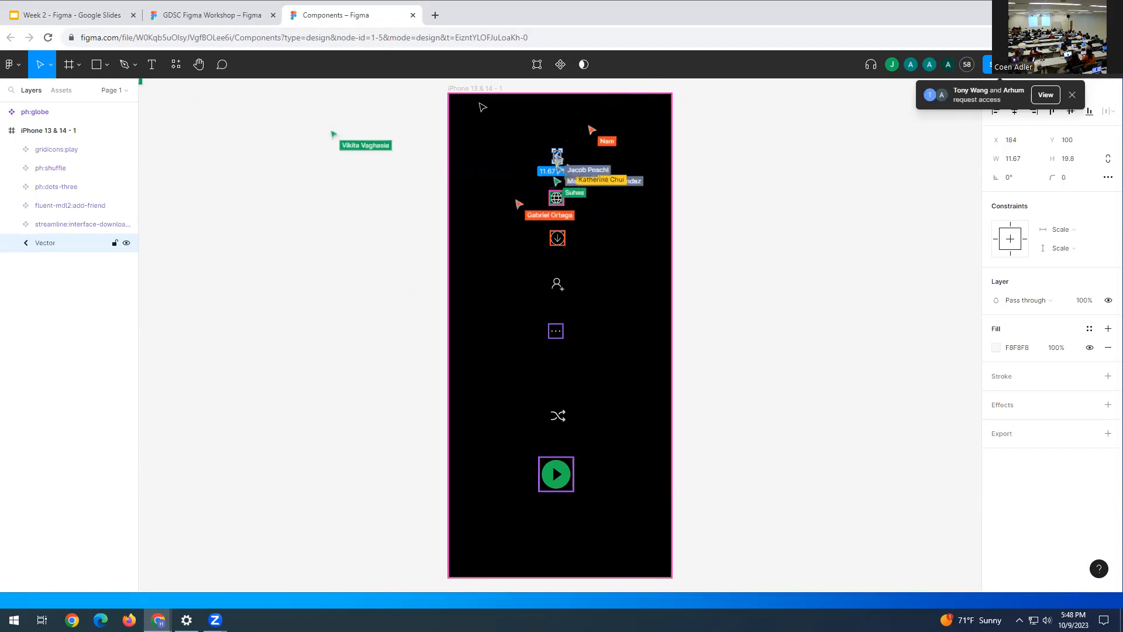
click(181, 16)
key(Escape)
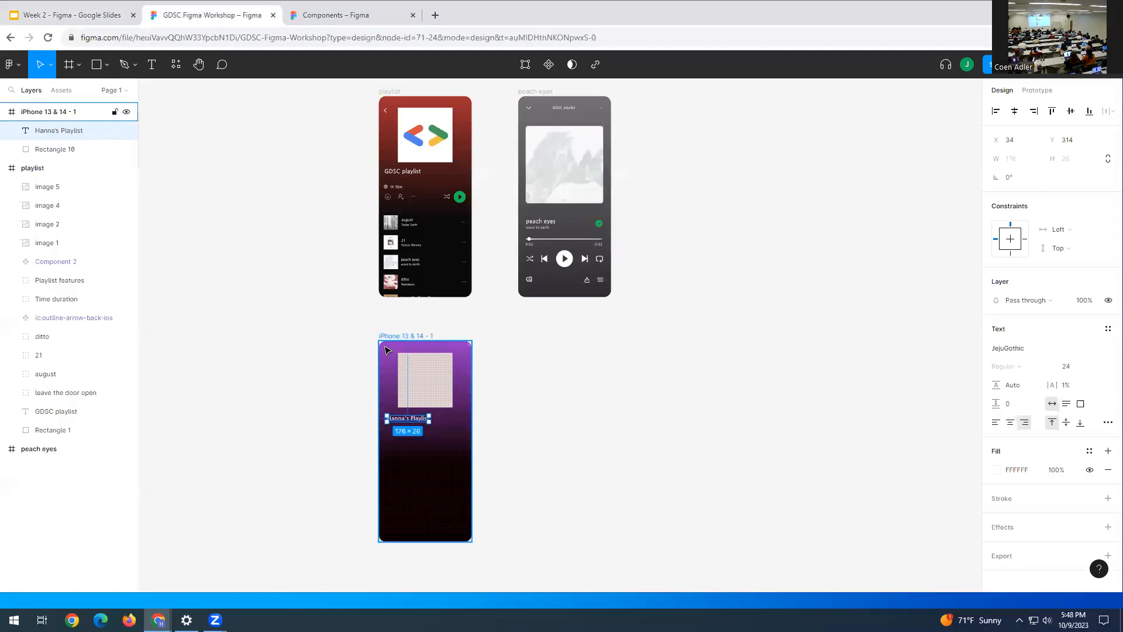
key(Escape)
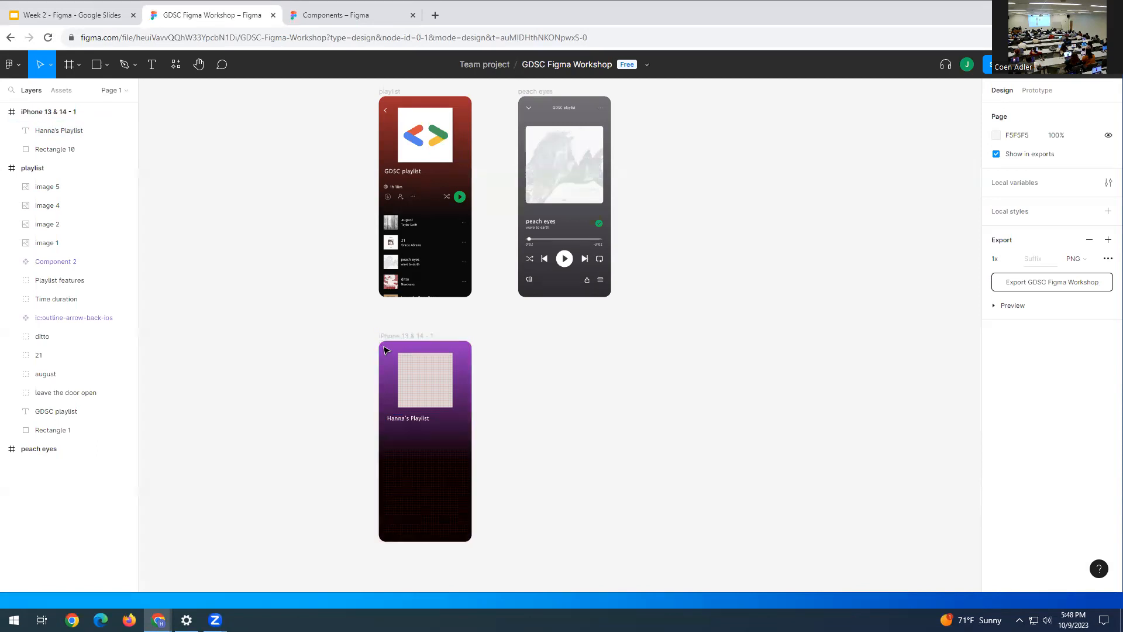
- Copy the back-arrow icon from the Components file and try pasting it onto the purple frame
key(super+v)
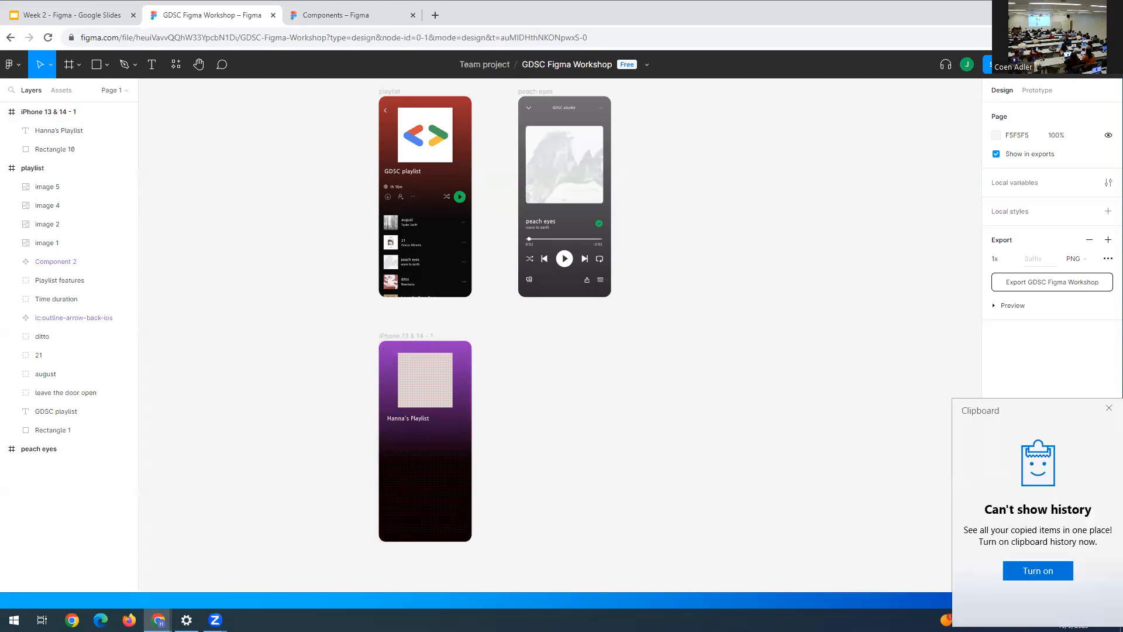
click(1108, 408)
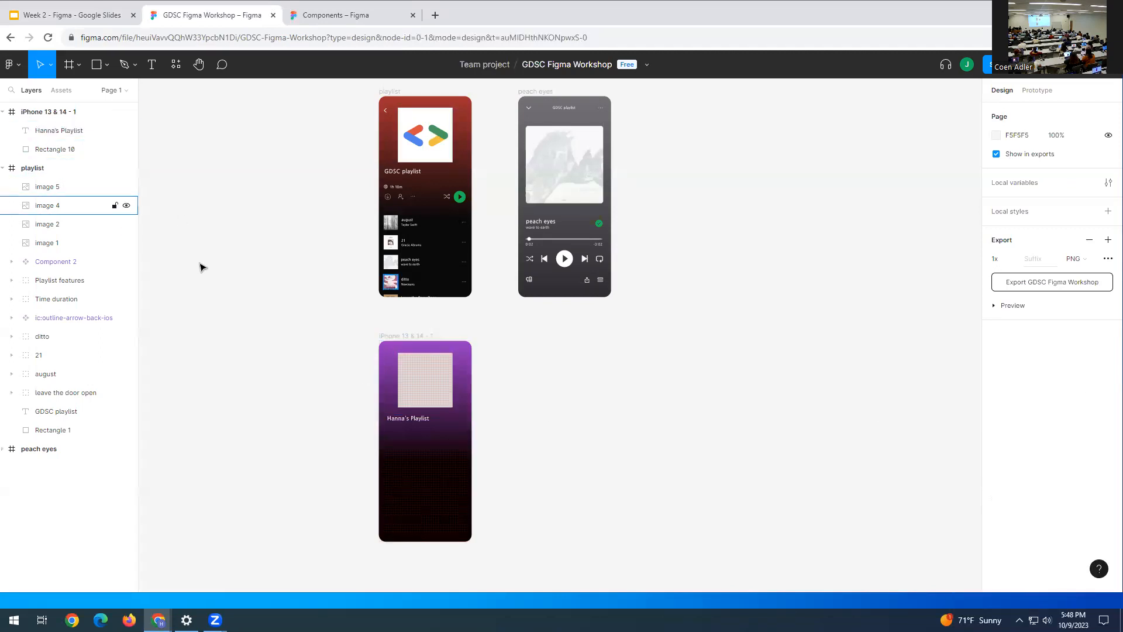
click(381, 18)
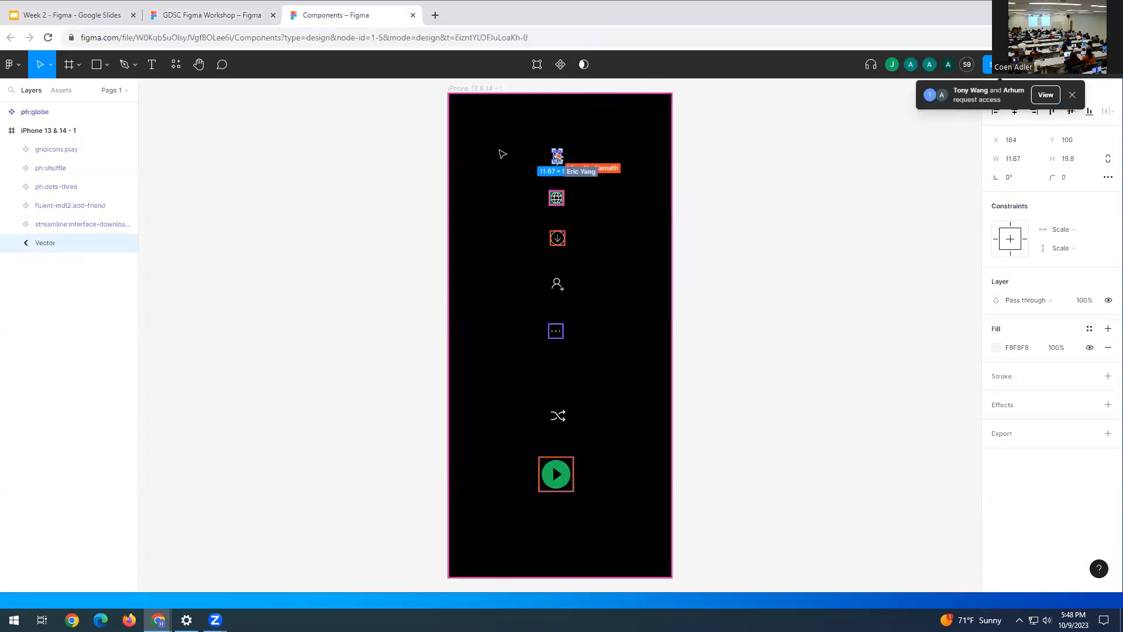
right_click(555, 154)
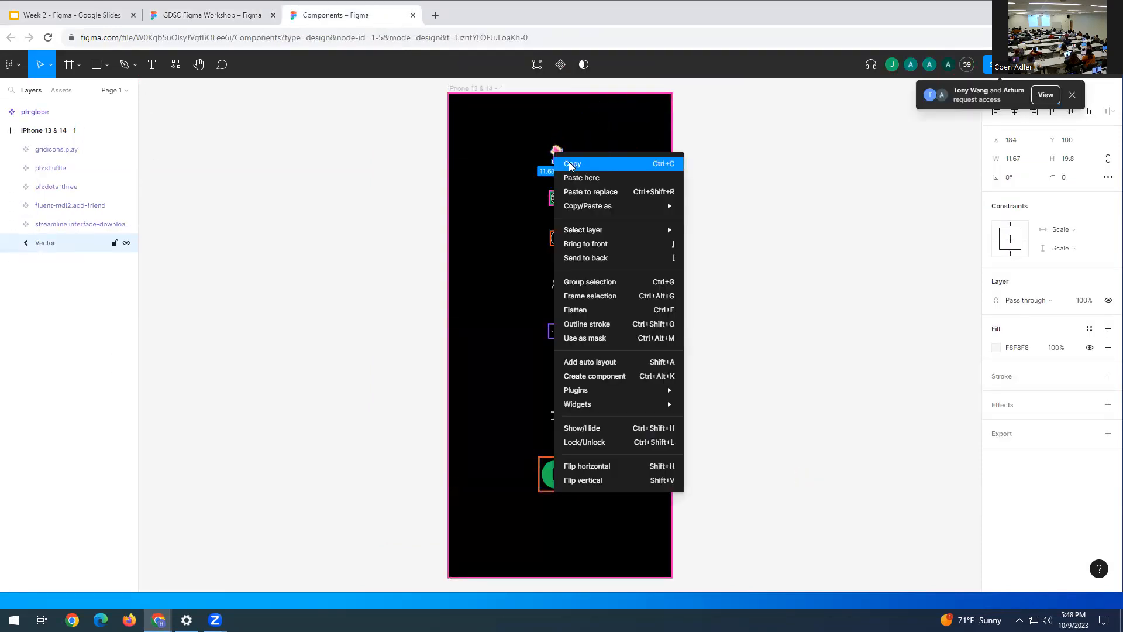
click(579, 160)
click(210, 16)
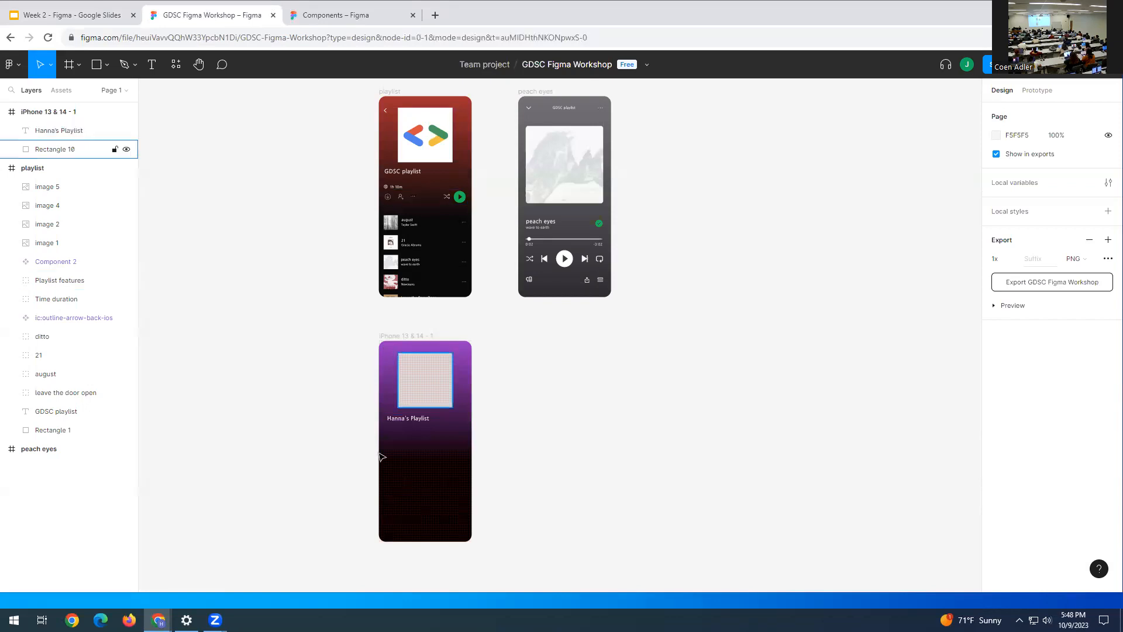
right_click(392, 386)
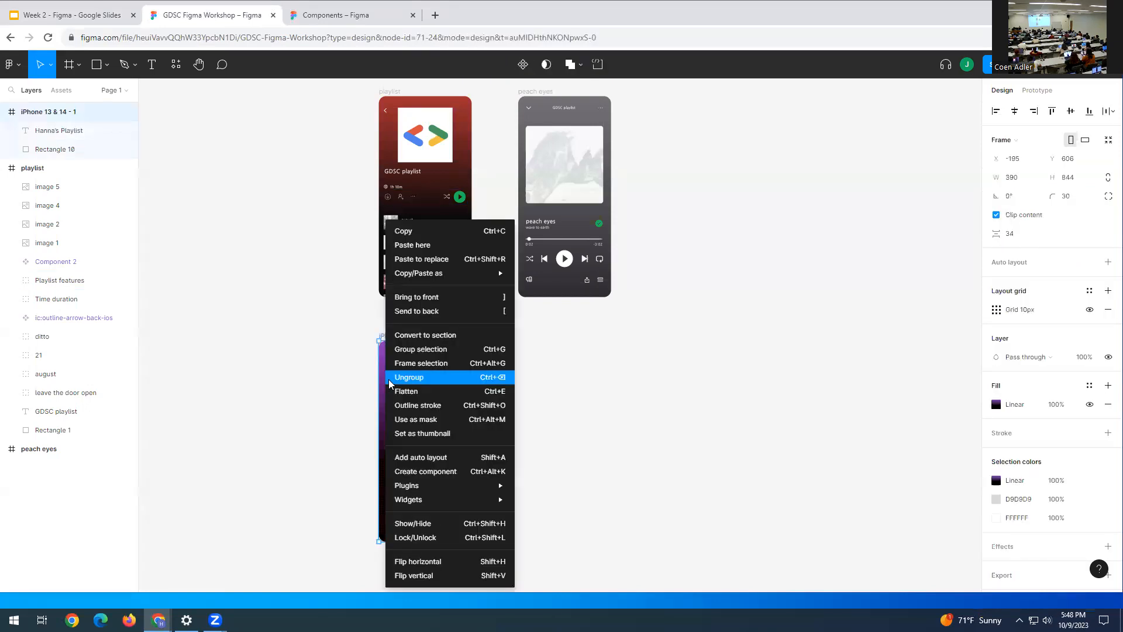
click(425, 247)
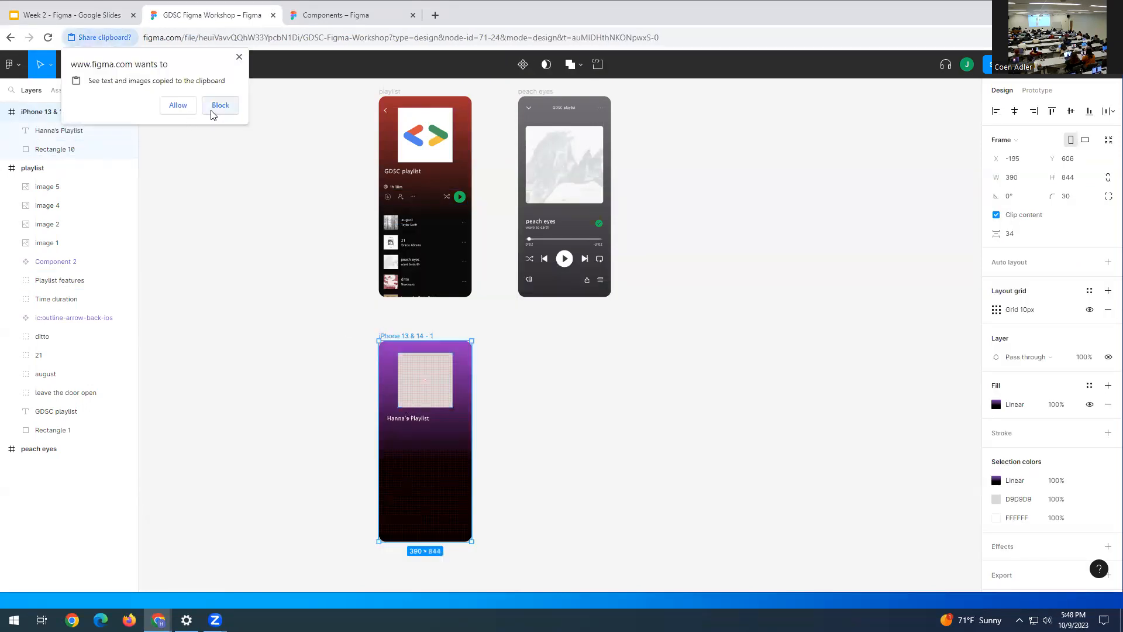
click(187, 112)
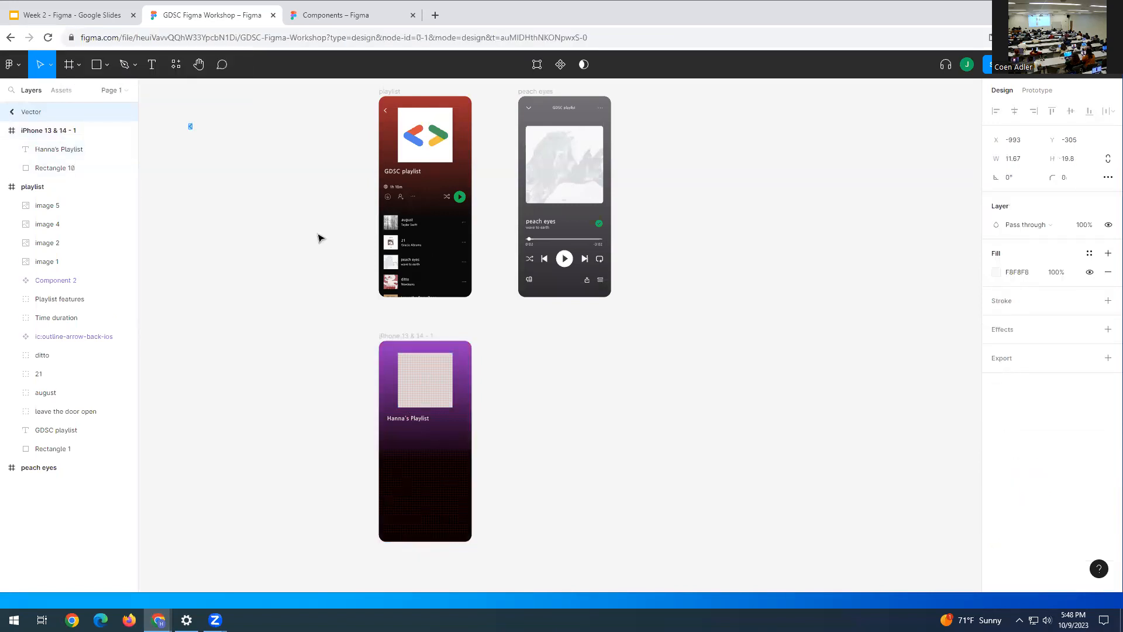
click(334, 307)
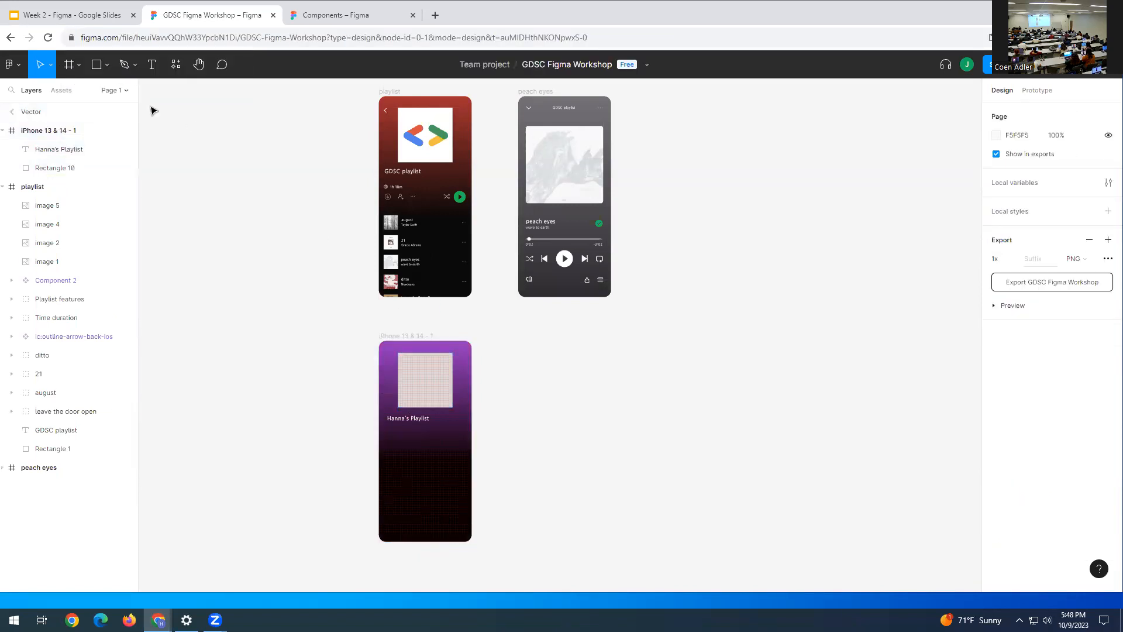
- Paste the back arrow and place it at the purple frame's top-left, X 22, Y 50
click(70, 15)
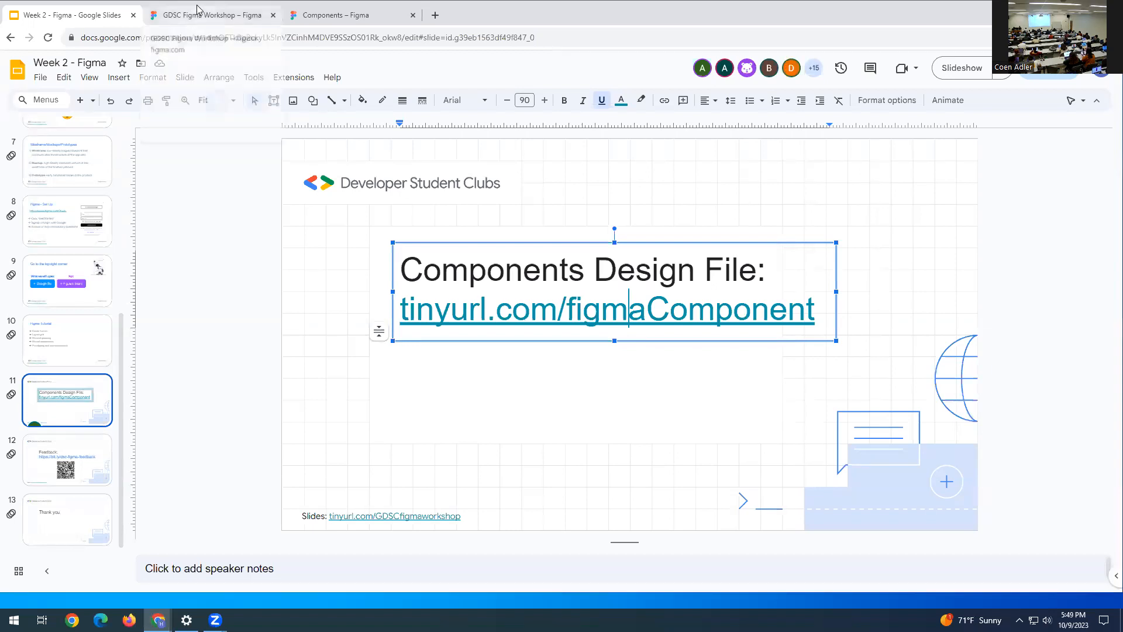
click(335, 17)
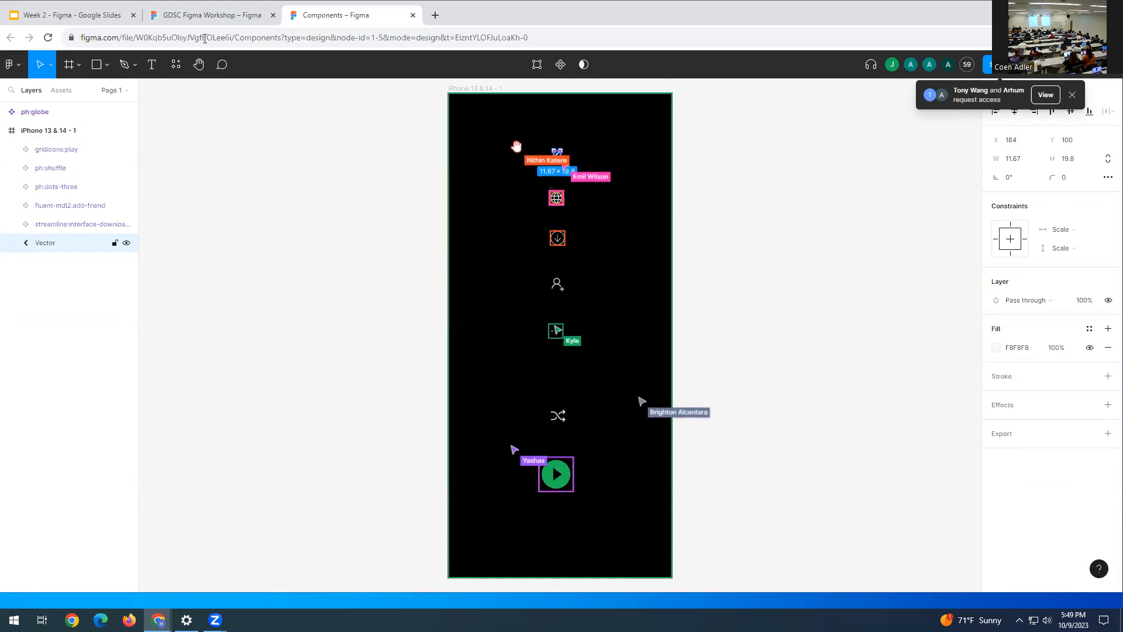
click(226, 16)
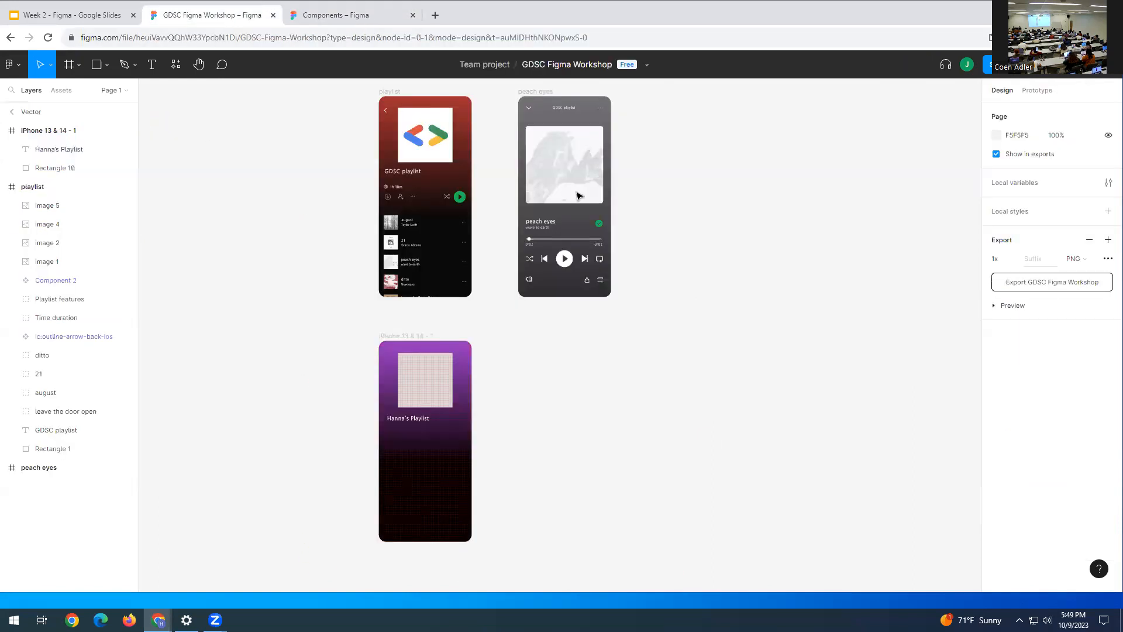
click(410, 391)
click(386, 384)
key(ctrl+v)
drag(560, 338, 386, 354)
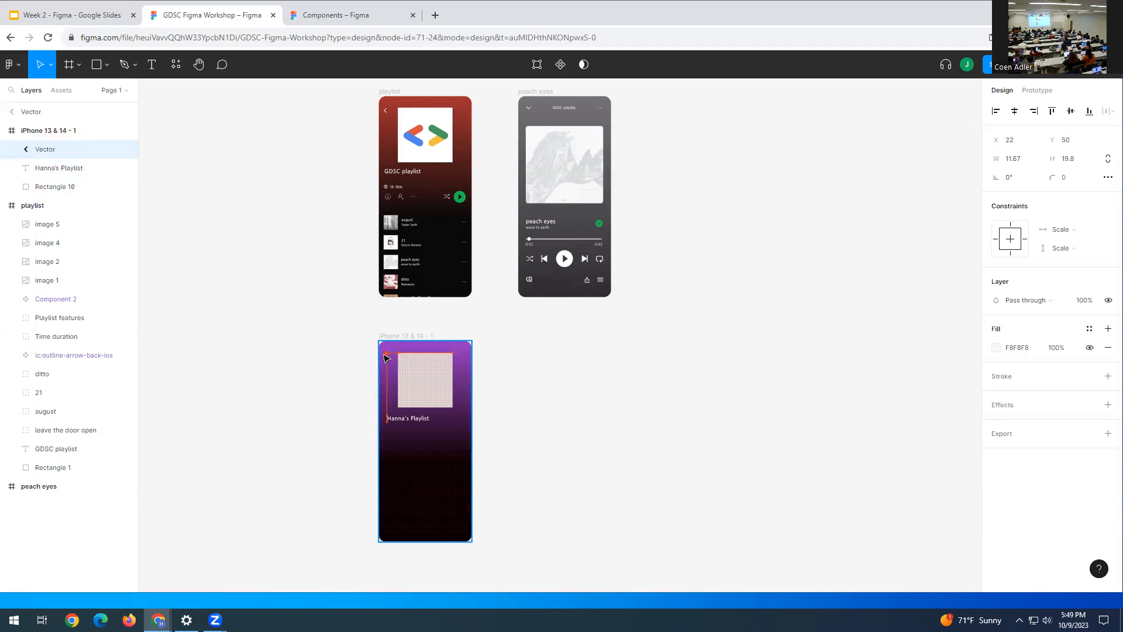
click(518, 318)
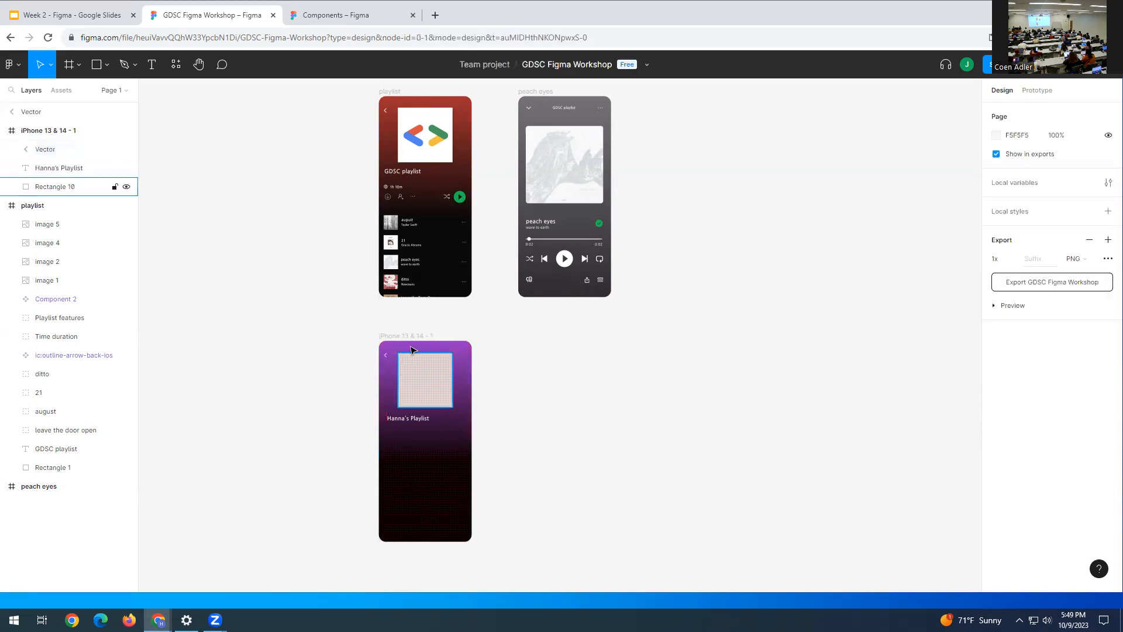
click(386, 358)
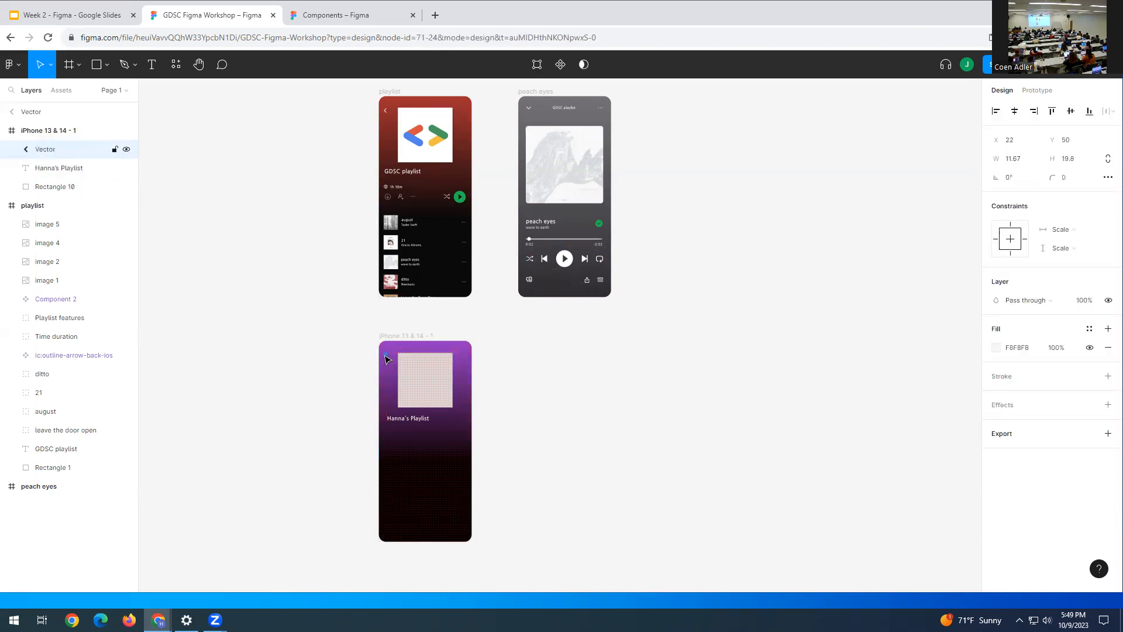
click(572, 353)
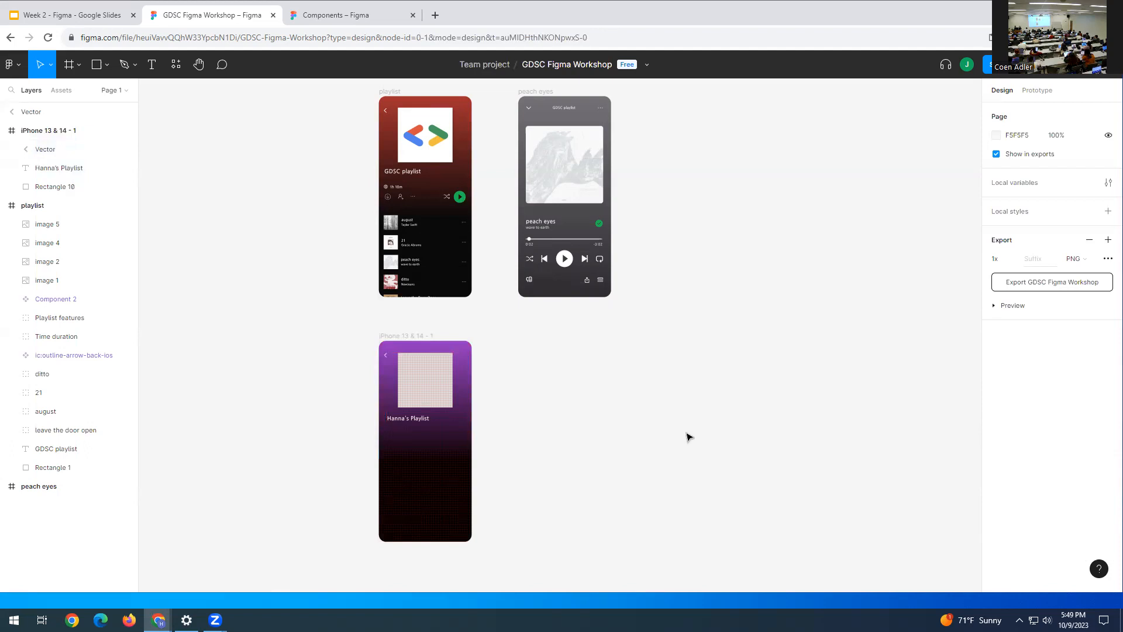
- Drag the iPhone 13 & 14 - 1 frame left of the GDSC playlist screen and zoom in on it
drag(369, 326, 495, 527)
click(501, 516)
click(42, 131)
drag(398, 350, 265, 102)
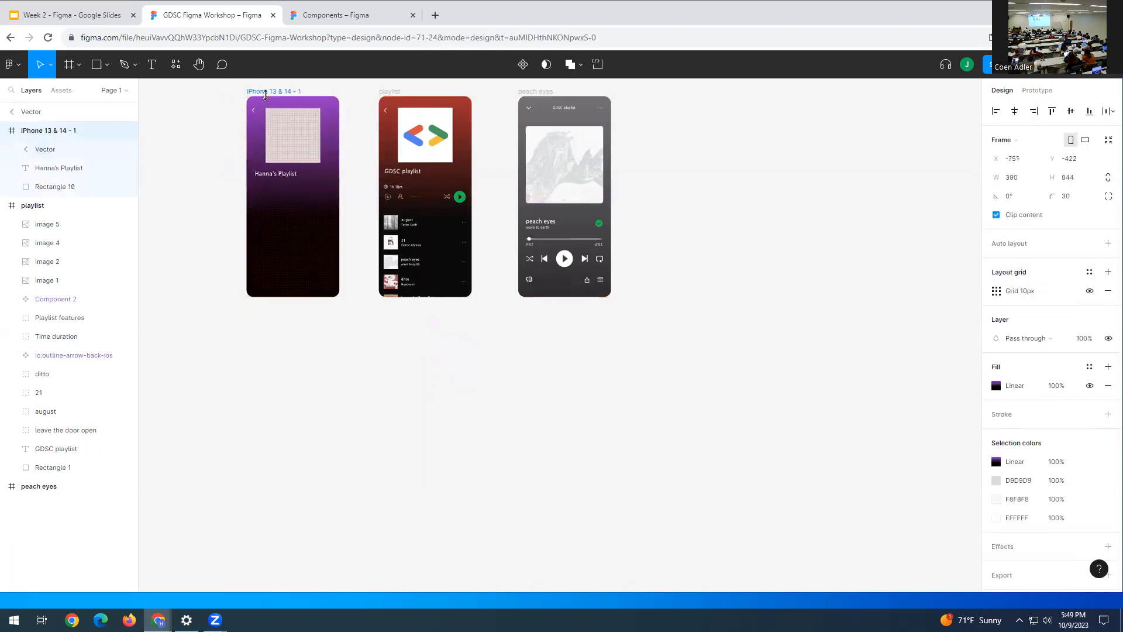
click(688, 178)
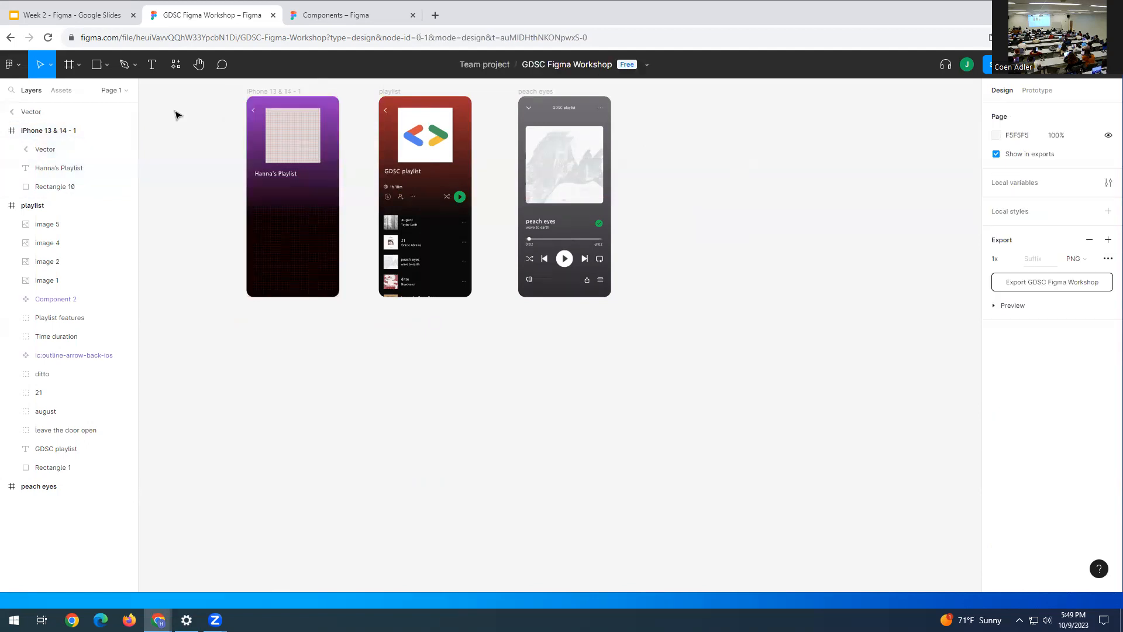
click(198, 64)
drag(222, 182, 326, 317)
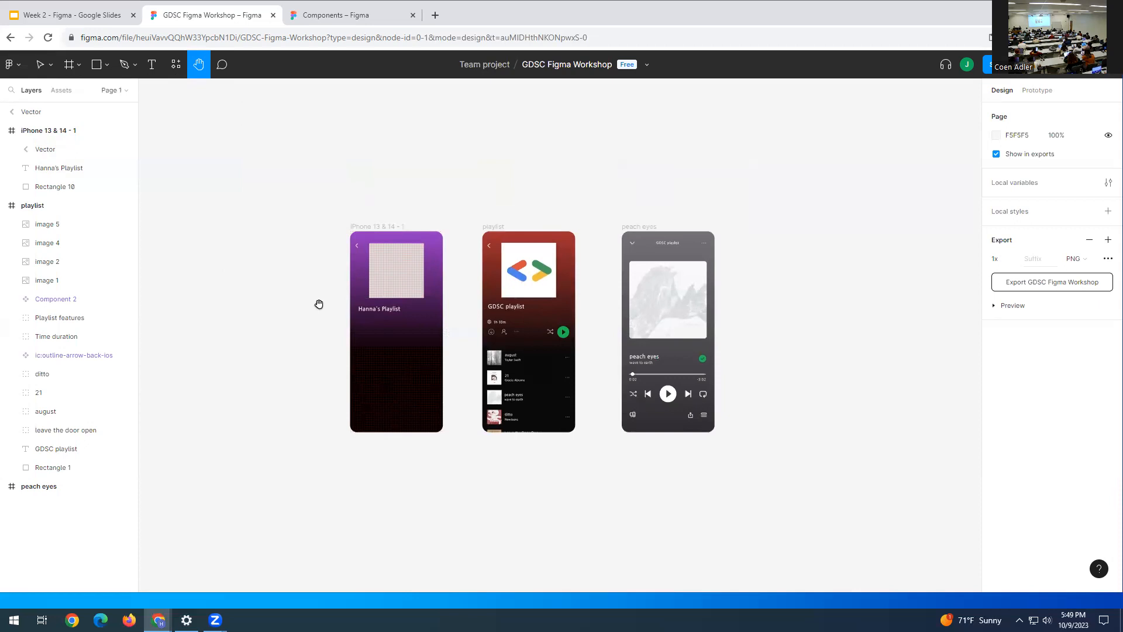
scroll(318, 301, up, 1)
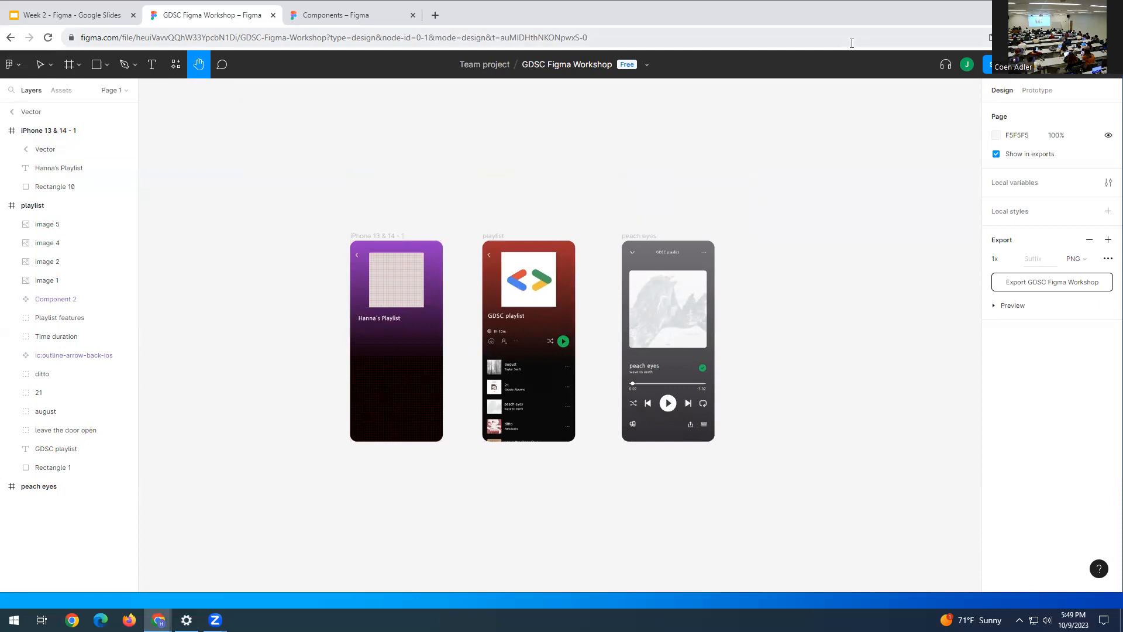
key(ctrl+equal)
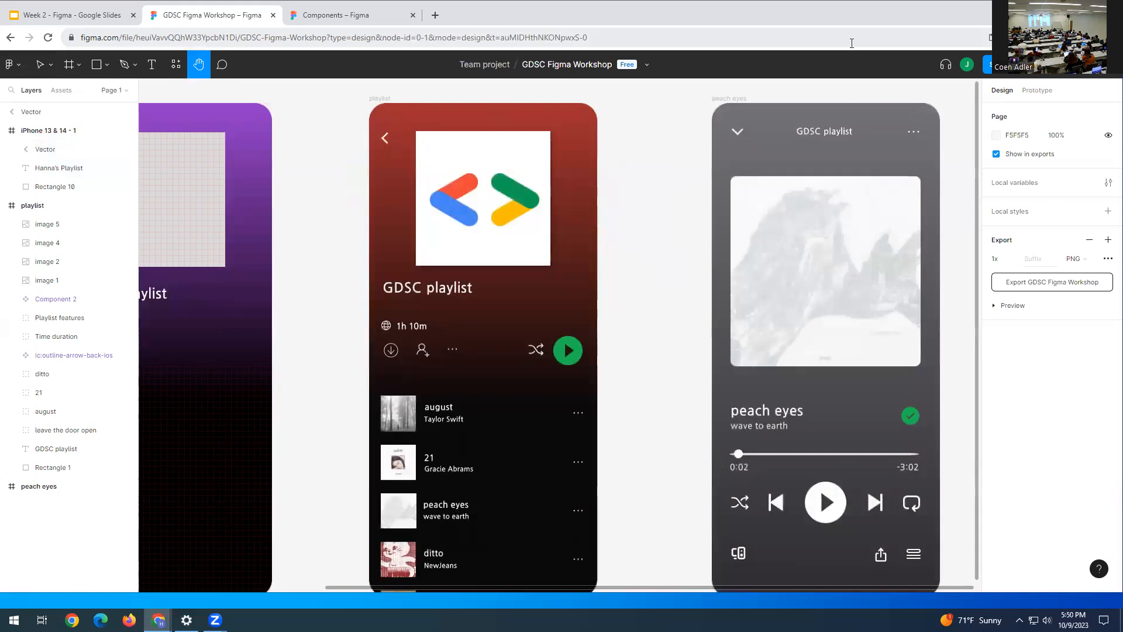
drag(679, 240, 922, 222)
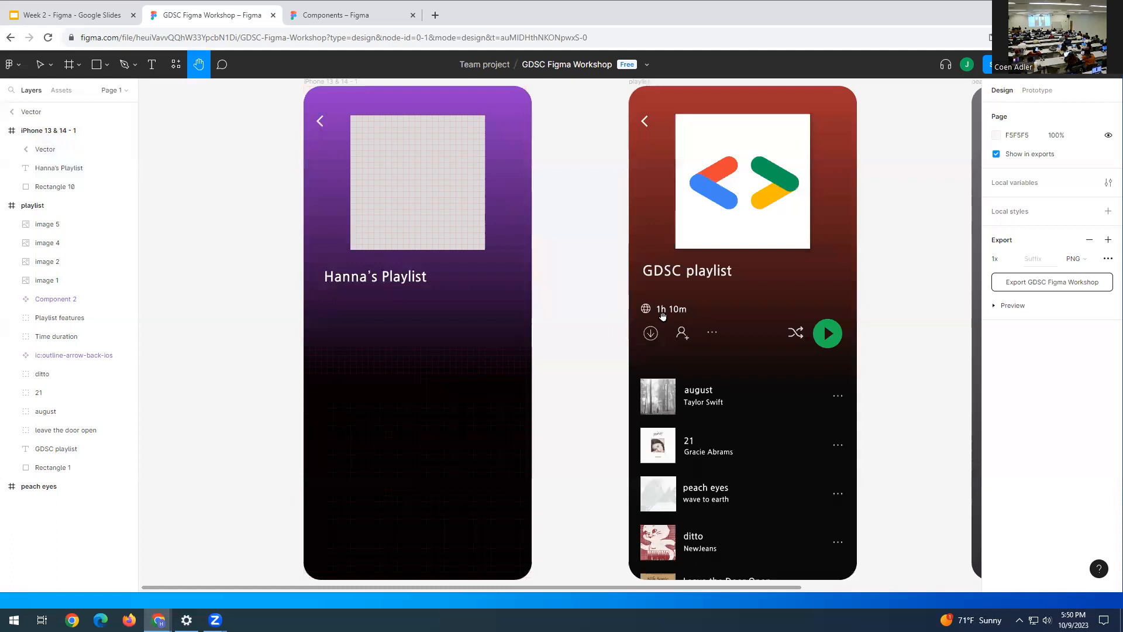
- Paste from the Components file, then cancel the mistaken back-arrow paste
click(362, 25)
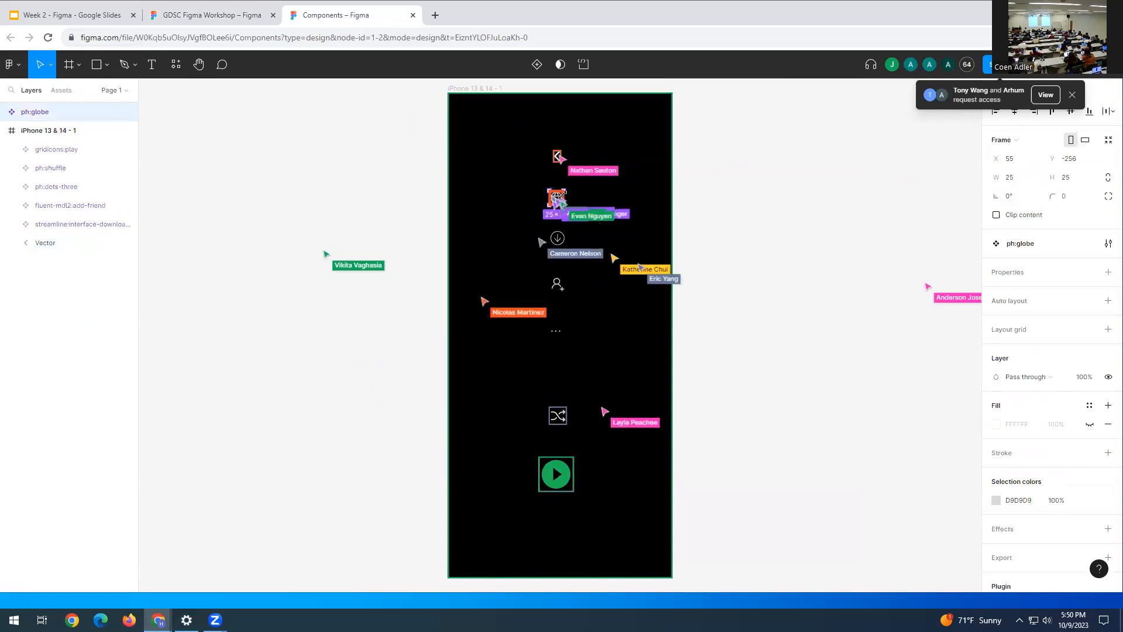
click(195, 15)
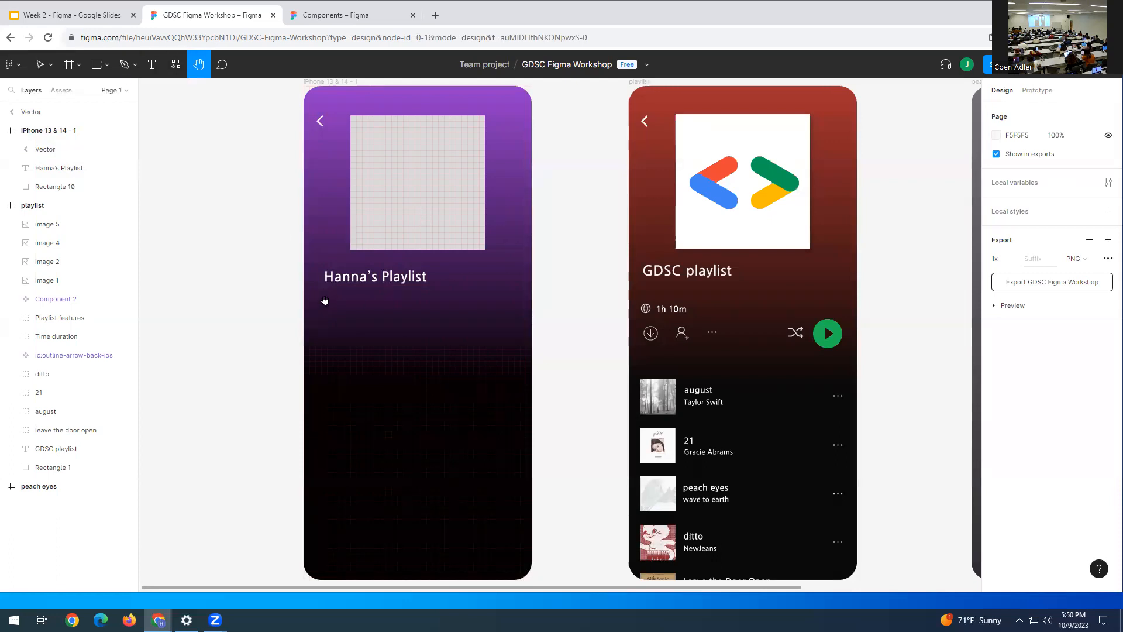
key(ctrl+v)
key(Escape)
- Paste the 25×25 ph:globe icon and place it under the playlist title at X 22, Y 365
click(356, 18)
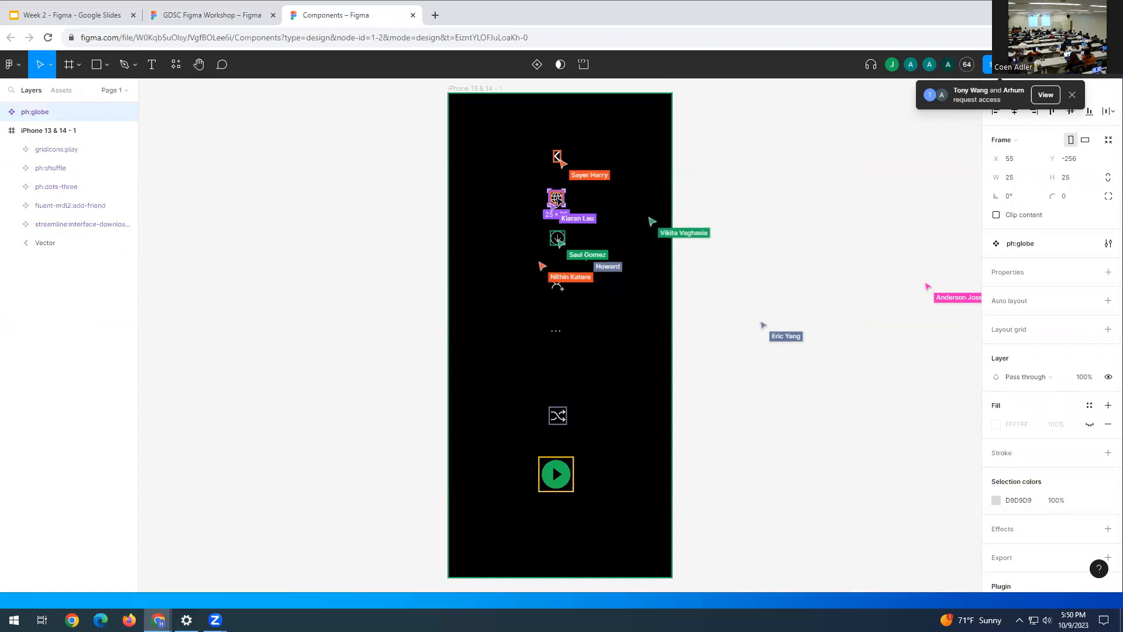
click(181, 20)
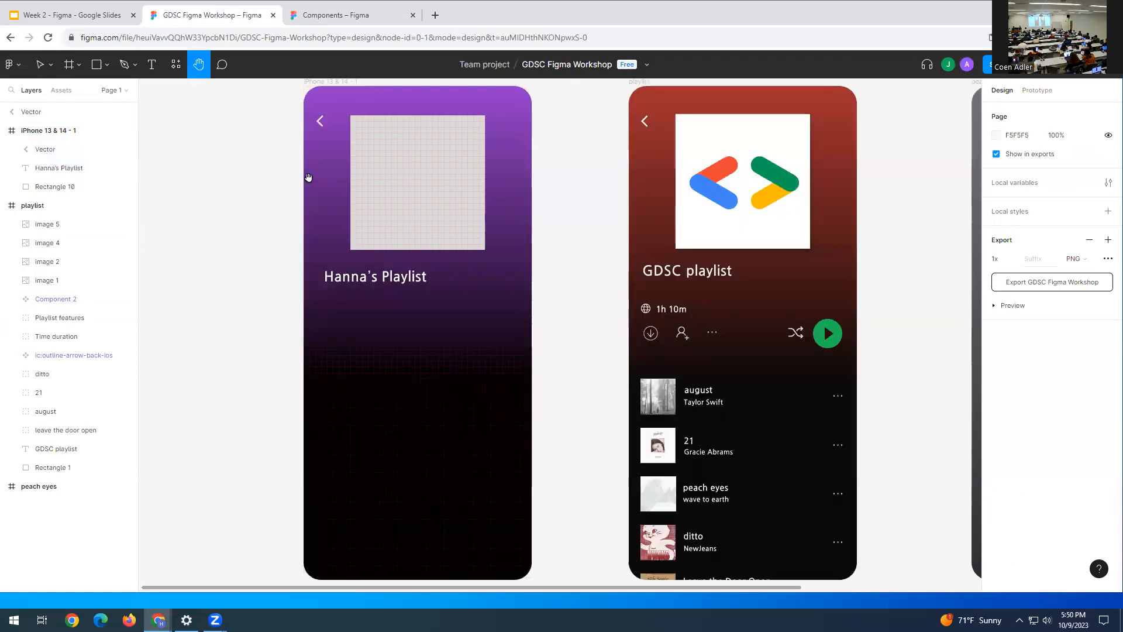
key(ctrl+v)
drag(556, 338, 192, 305)
key(v)
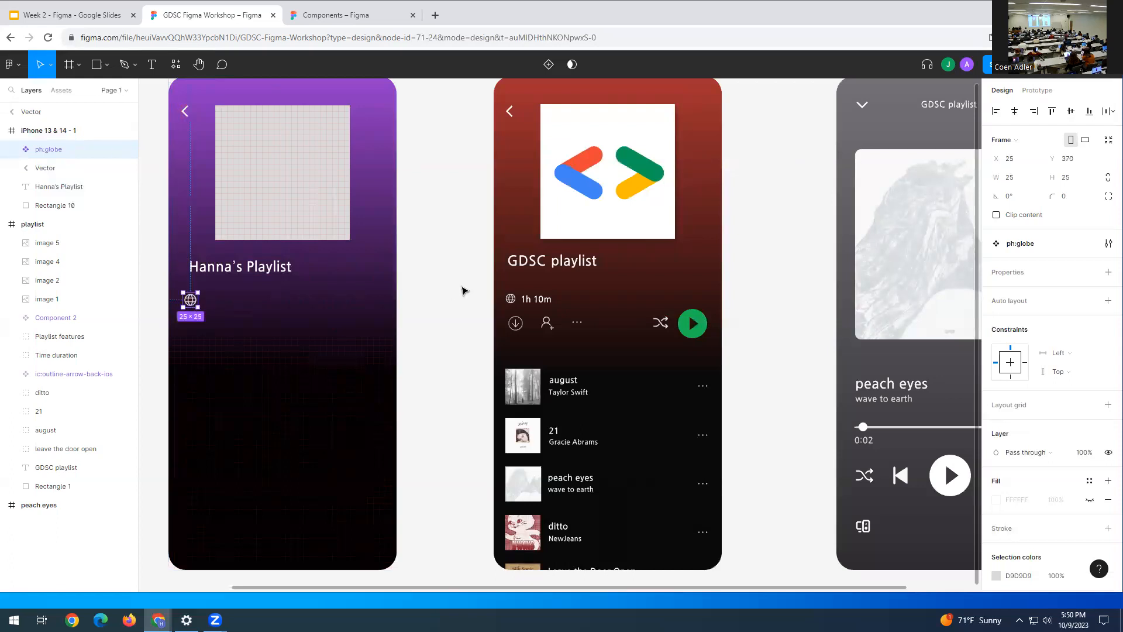
drag(193, 302, 191, 299)
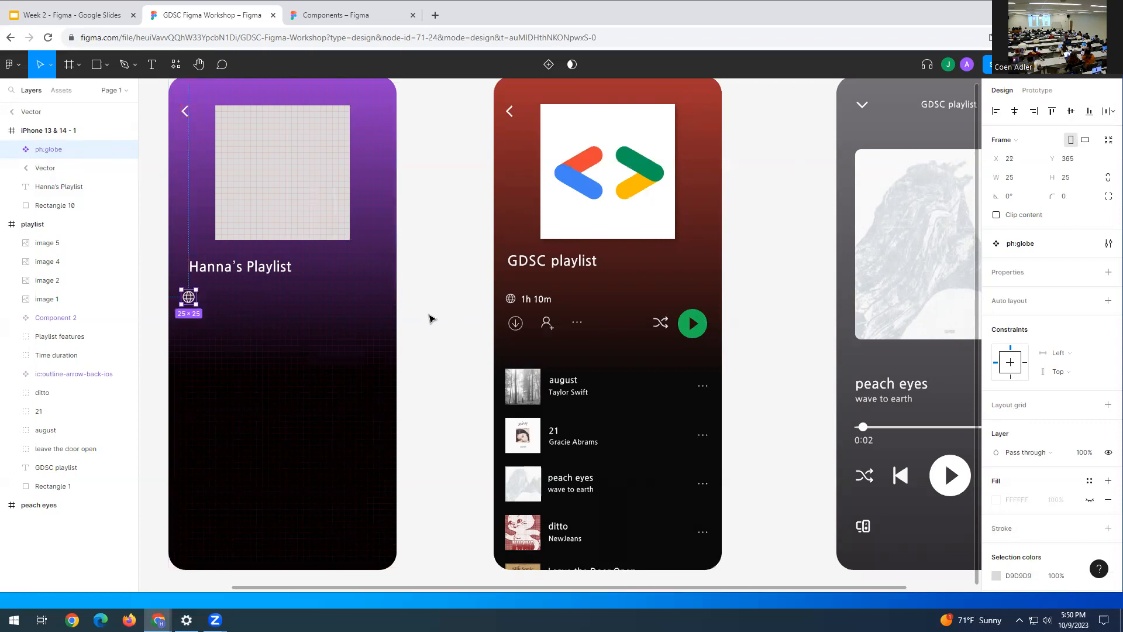
click(158, 275)
click(220, 266)
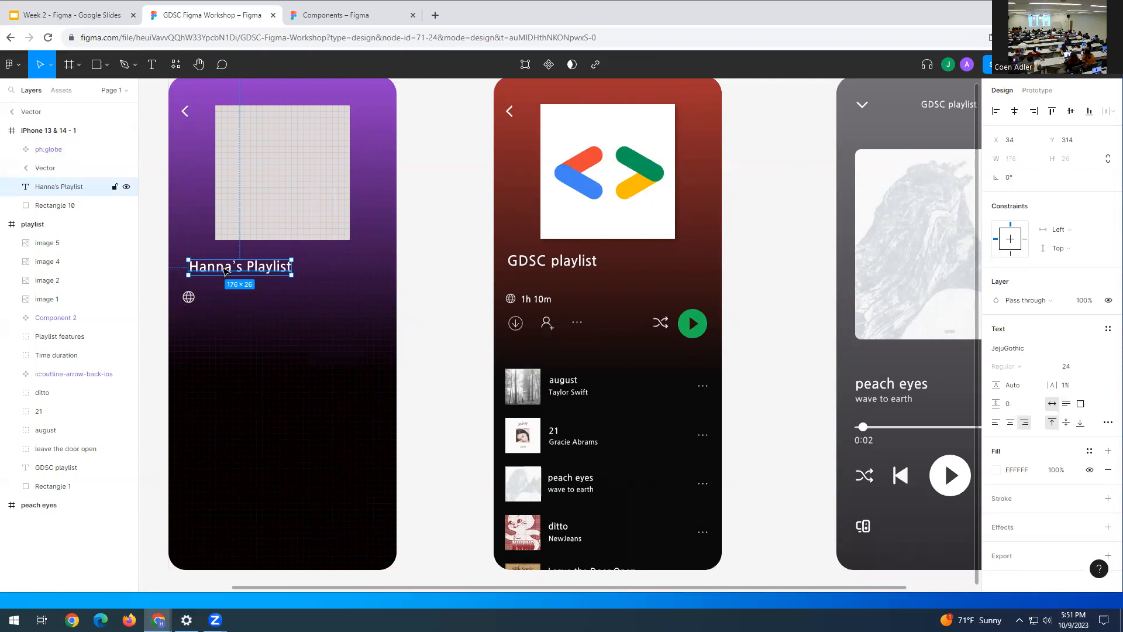
- Duplicate the playlist title beside the globe and retype it as '2h 40m'
key(ctrl+d)
drag(220, 268, 232, 300)
double_click(230, 299)
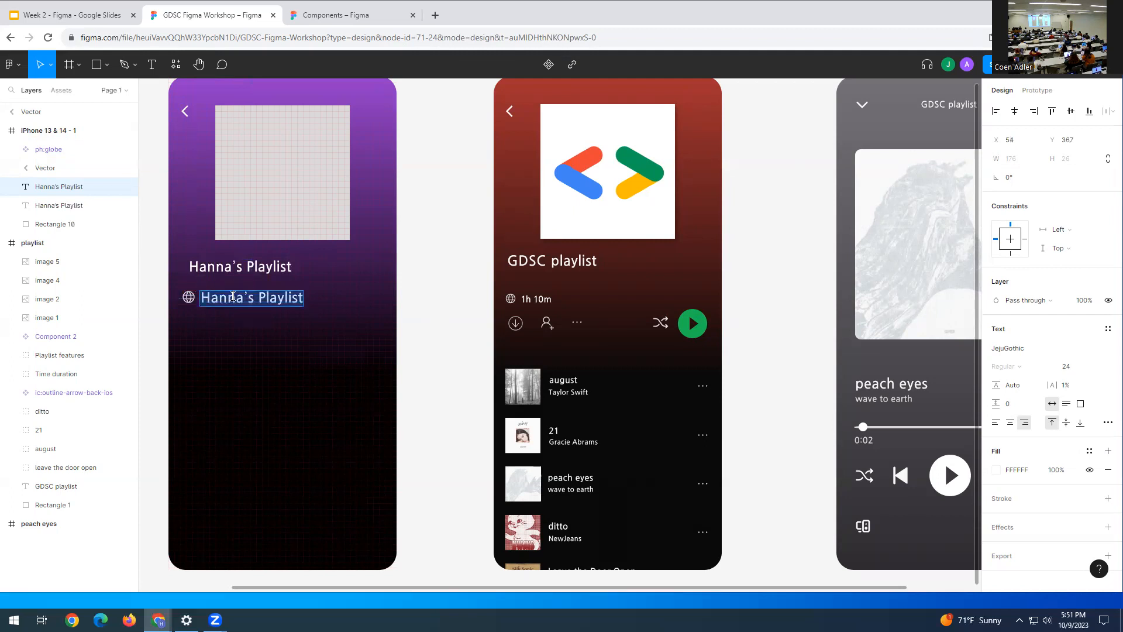
text(2)
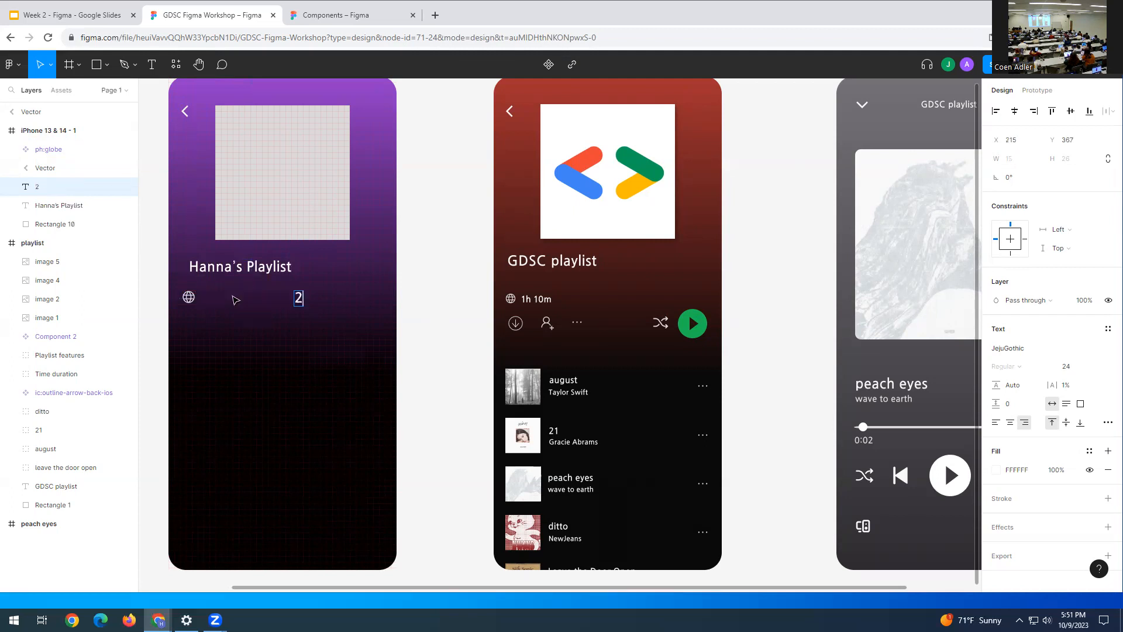
text(hr 40m)
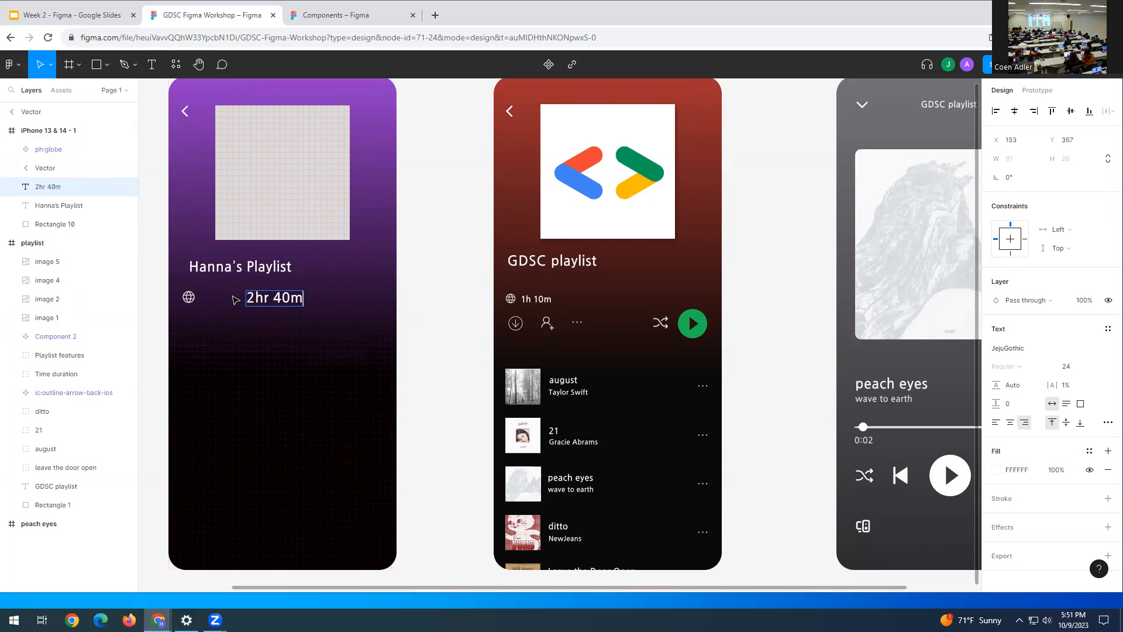
key(BackSpace)
click(433, 254)
- Set the '2h 40m' text to size 15 and nudge it next to the globe at X 55, Y 370
double_click(276, 300)
click(1068, 367)
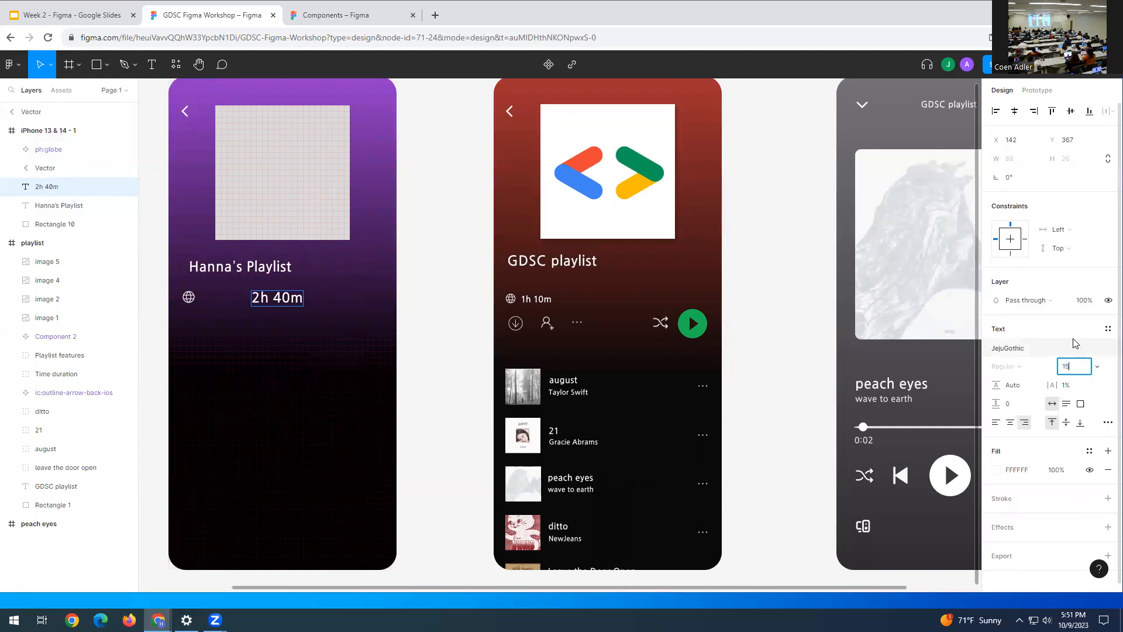
key(Return)
click(434, 288)
drag(266, 308, 213, 310)
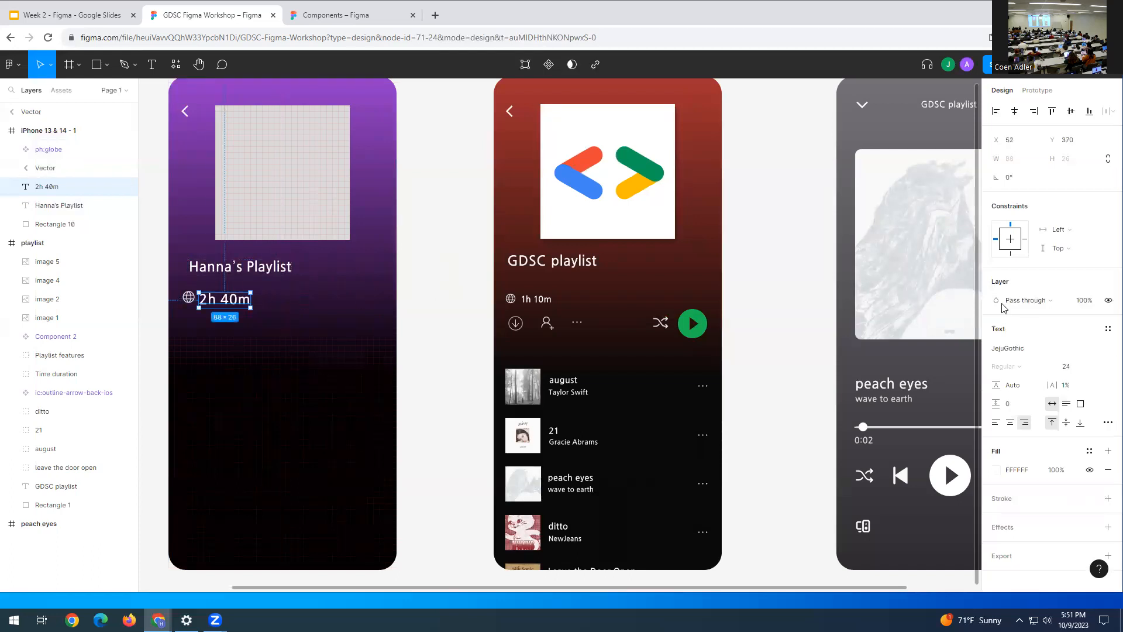
double_click(218, 299)
click(1078, 369)
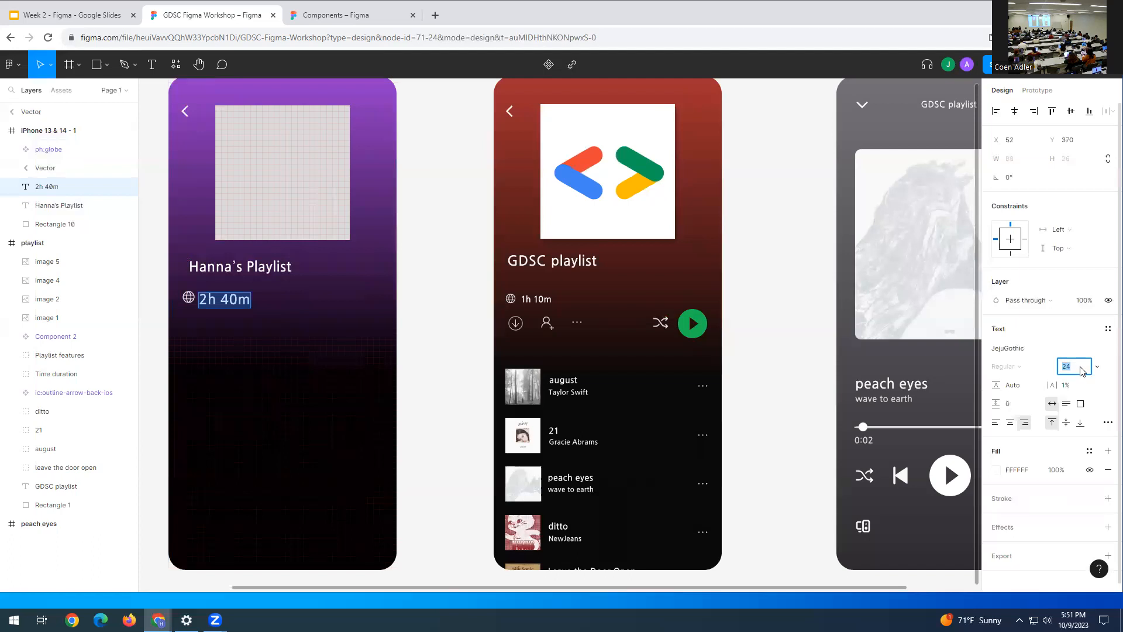
text(15)
key(Return)
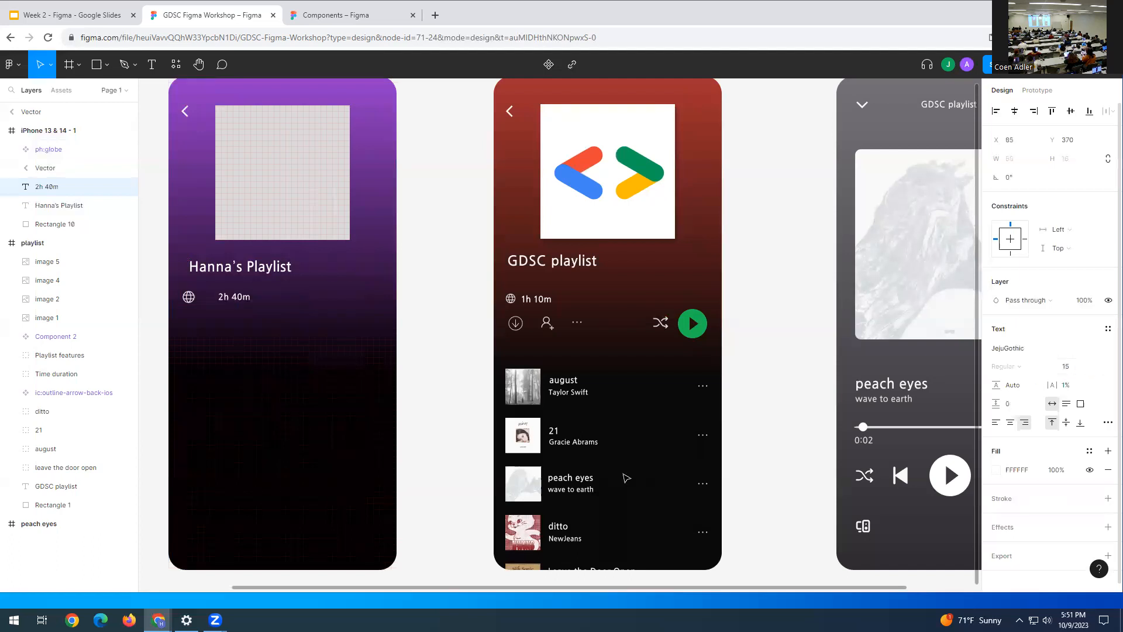
key(Escape)
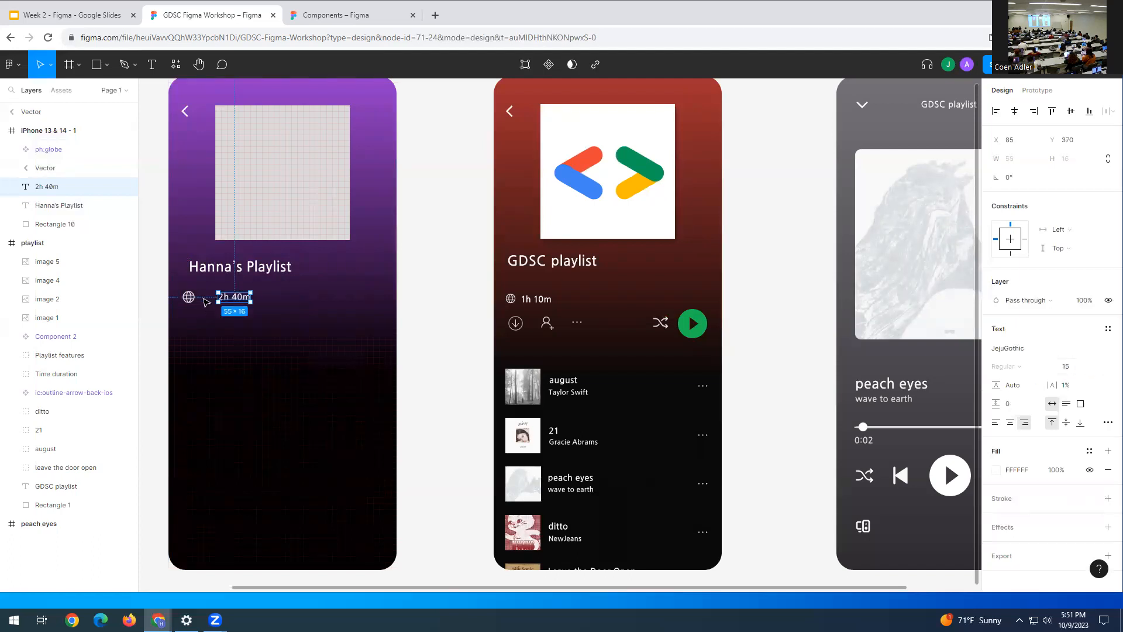
key(shift+Left)
key(shift+Left)
key(shift+Left)
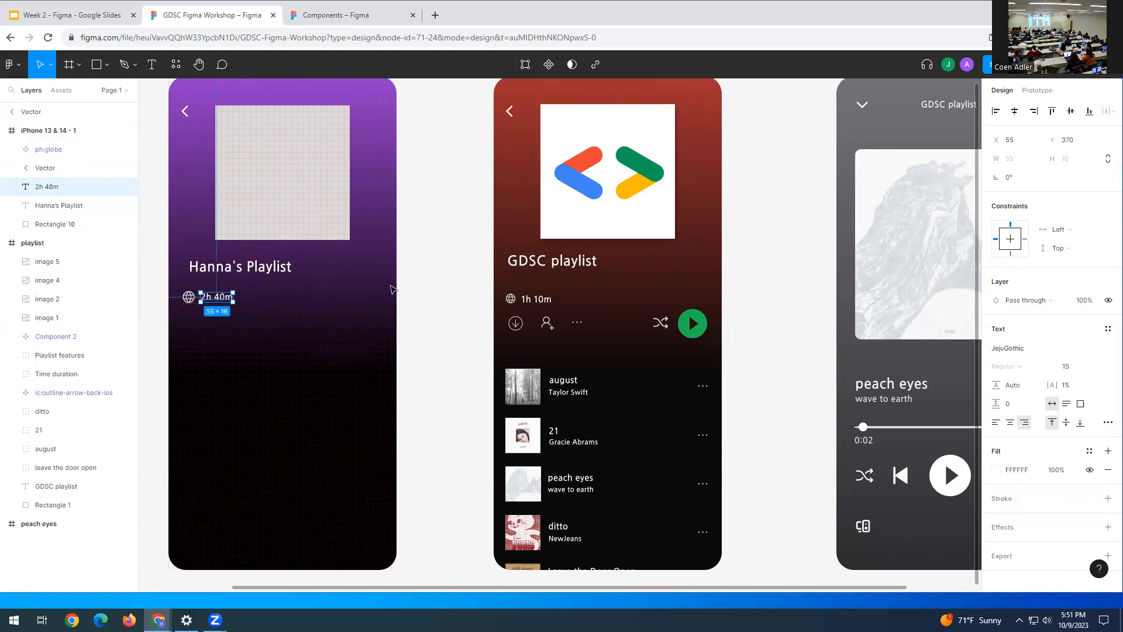
click(454, 304)
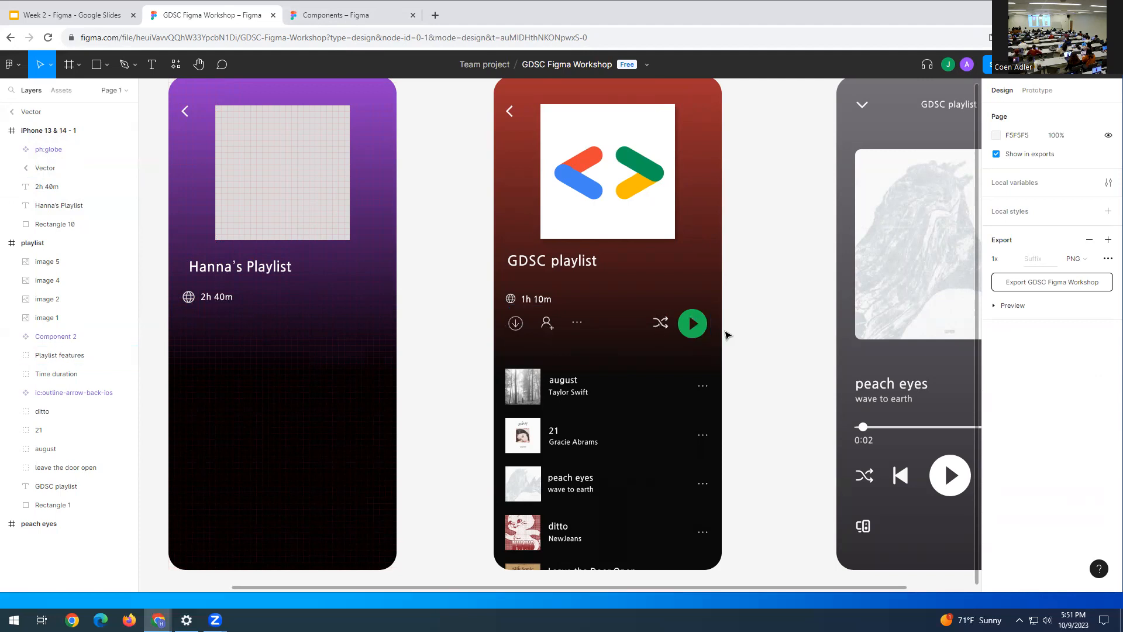
- Copy the download icon from Components and place it below the globe in the purple frame
click(336, 14)
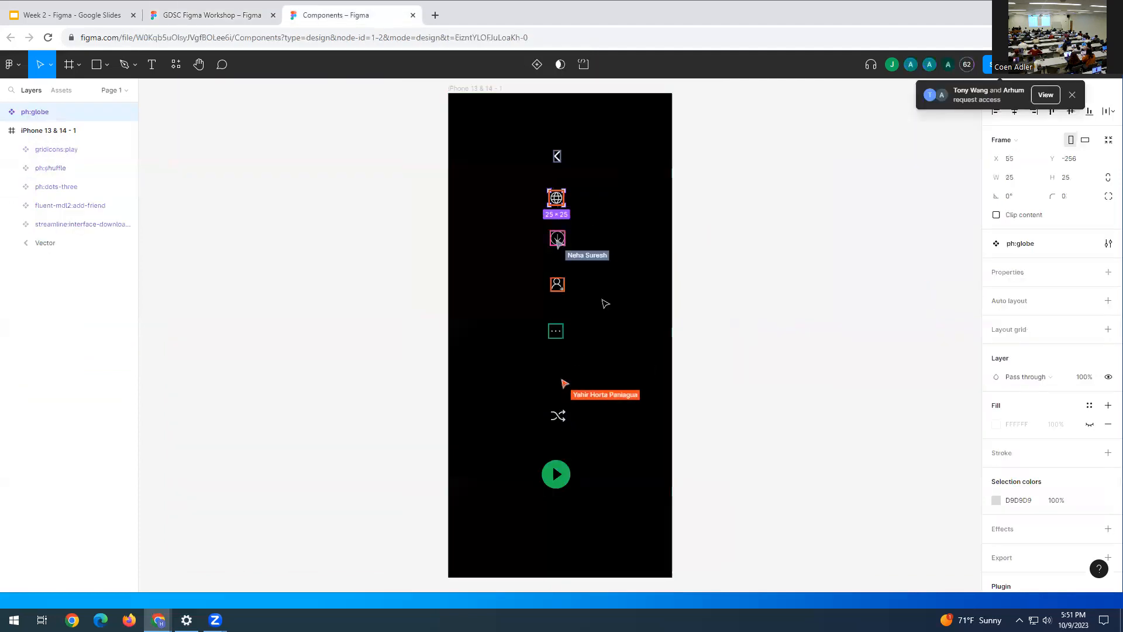
click(556, 245)
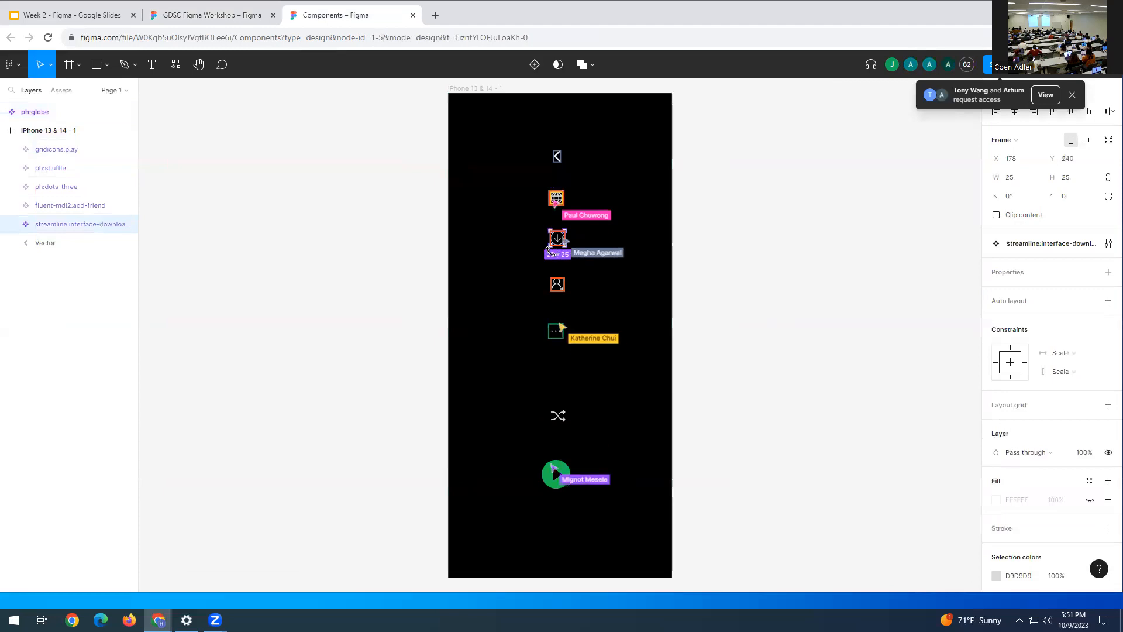
click(196, 17)
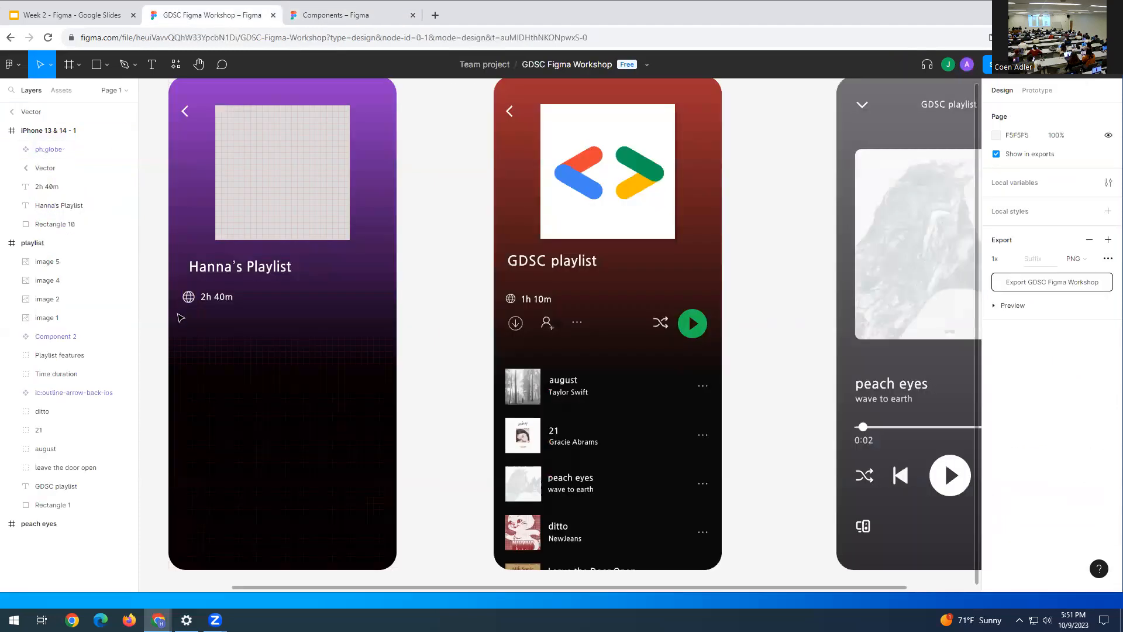
key(ctrl+v)
drag(560, 335, 194, 325)
- Copy the add-friend icon from Components and paste it into the workshop file
click(362, 17)
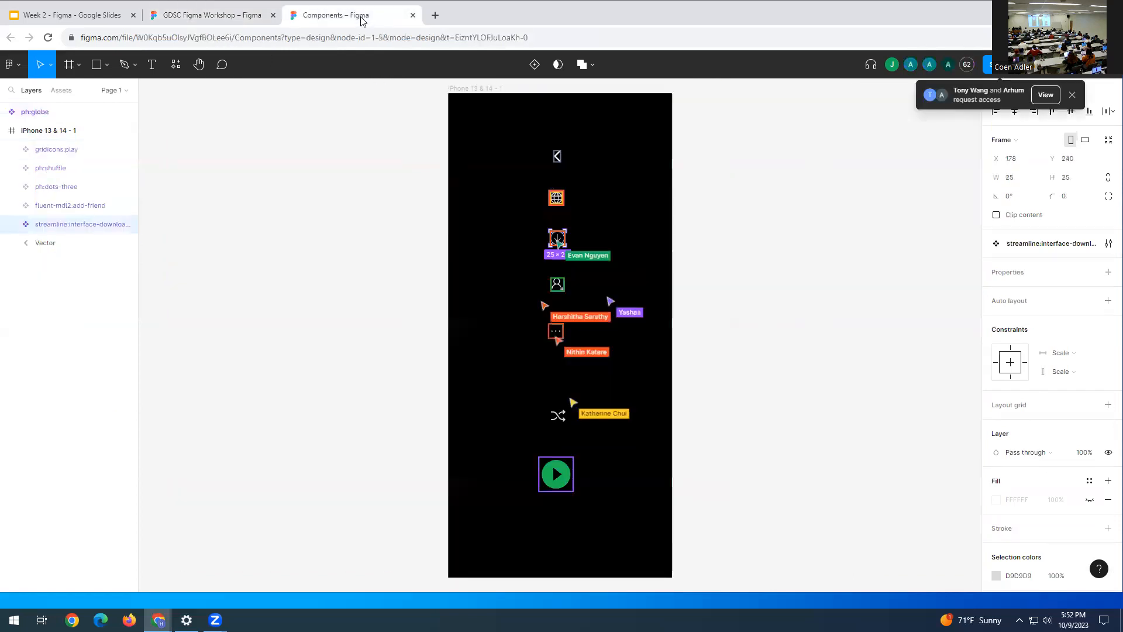
click(555, 290)
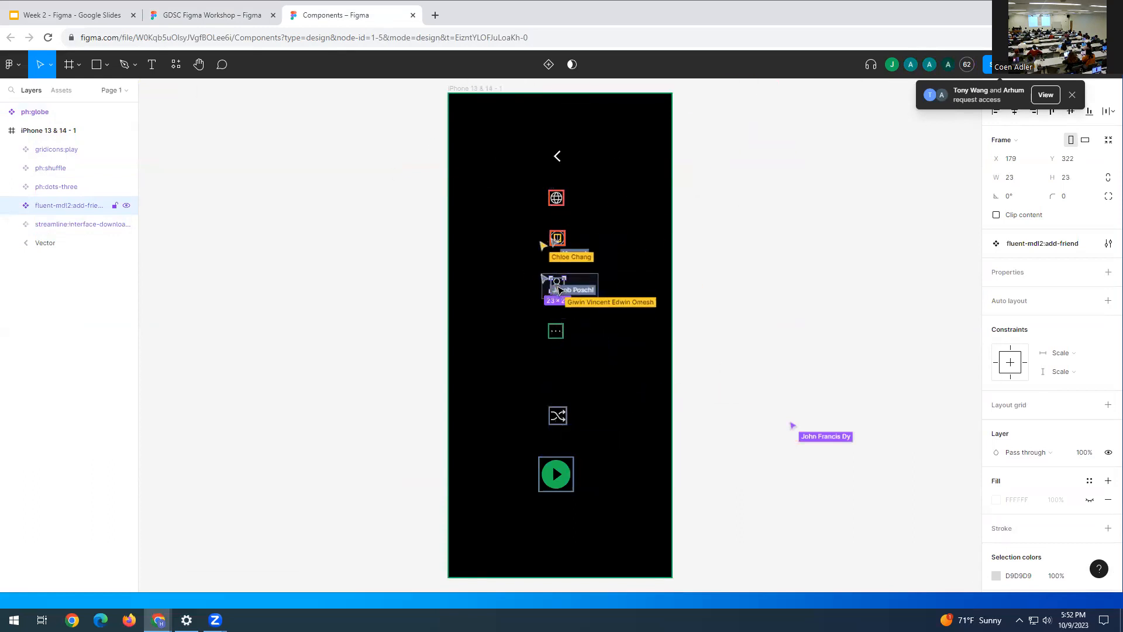
click(230, 7)
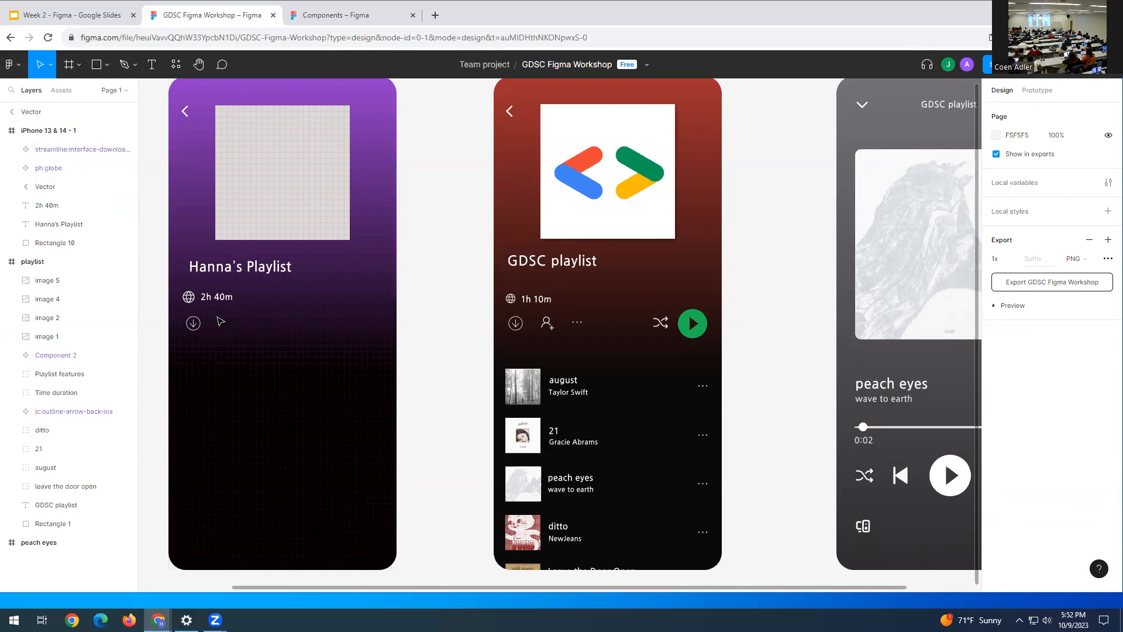
click(334, 15)
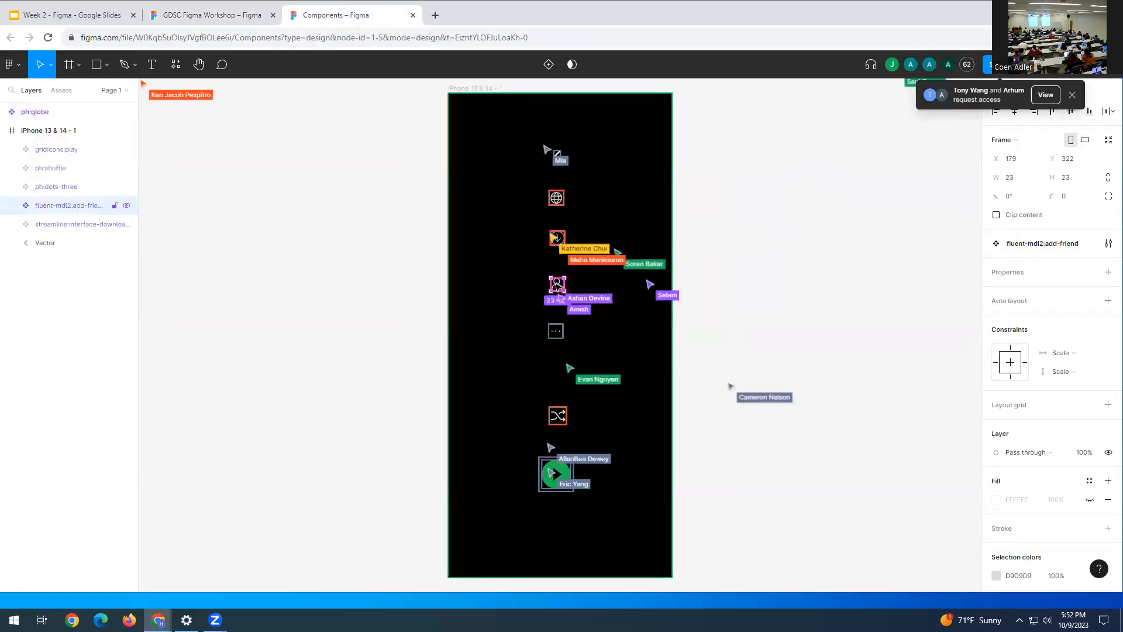
click(221, 16)
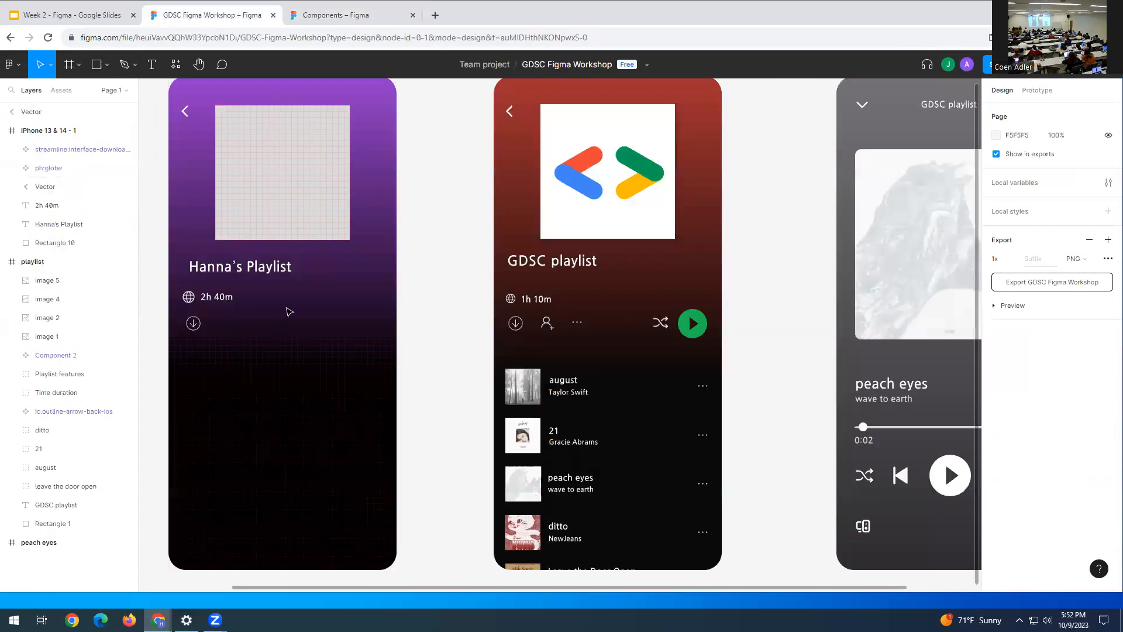
key(ctrl+v)
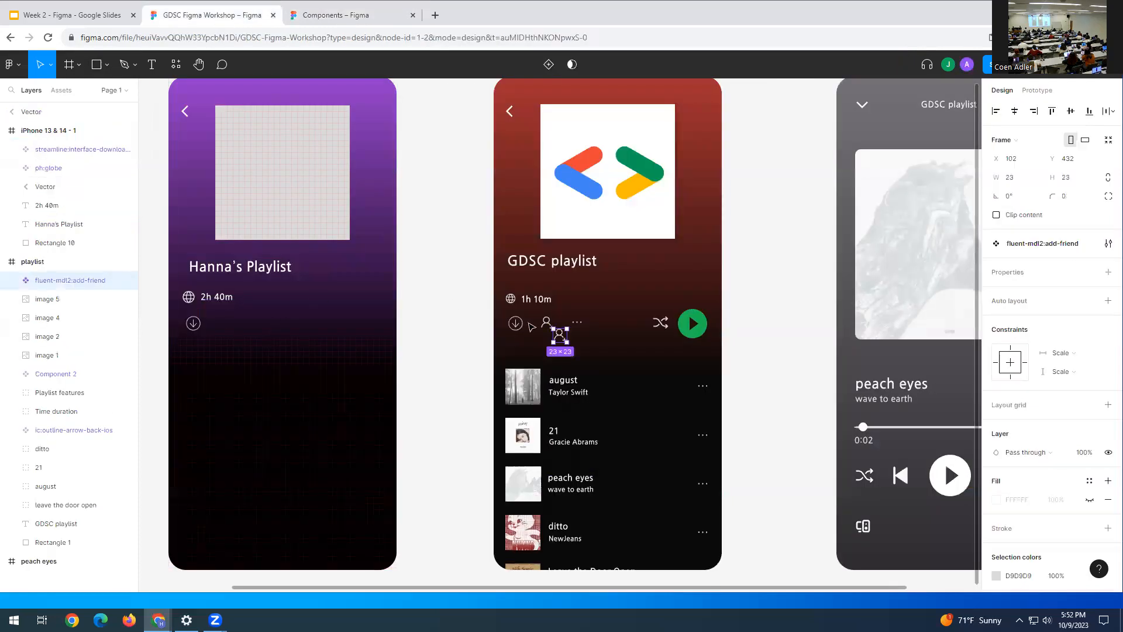
- Place the add-friend and three-dots icons beside the download icon in the control row
drag(560, 344, 240, 325)
click(349, 15)
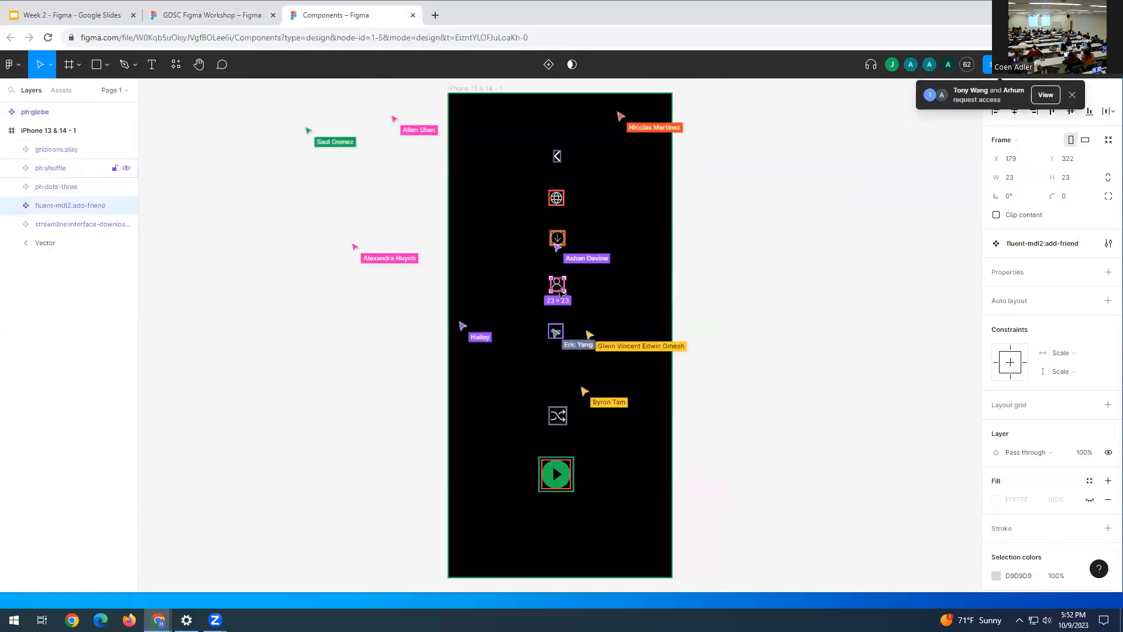
key(Escape)
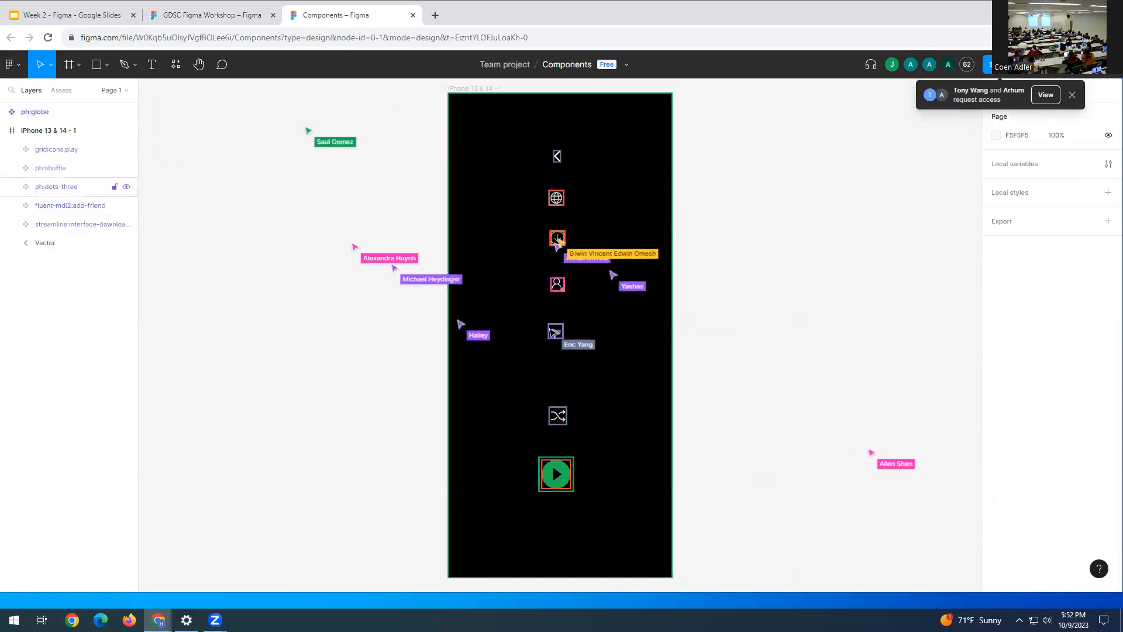
click(56, 187)
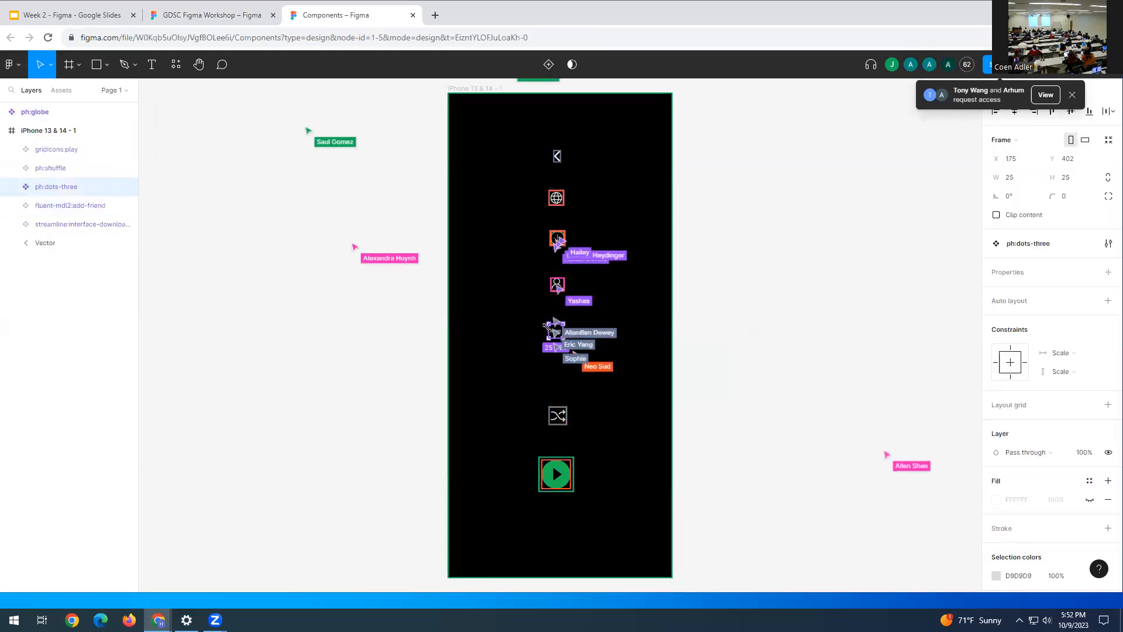
click(167, 16)
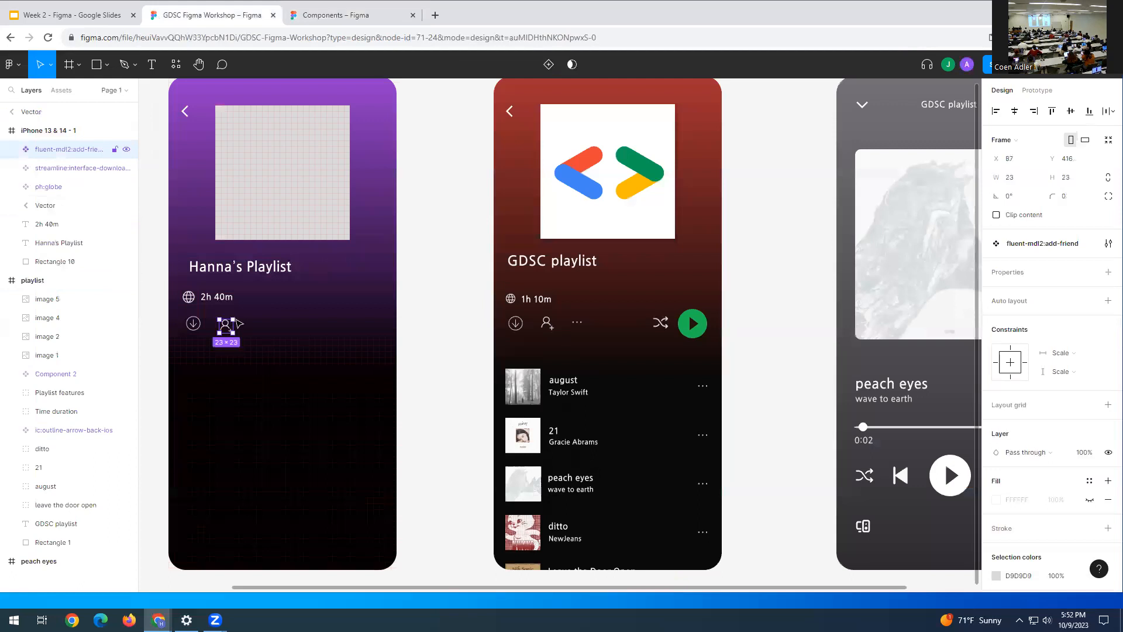
key(Escape)
key(ctrl+v)
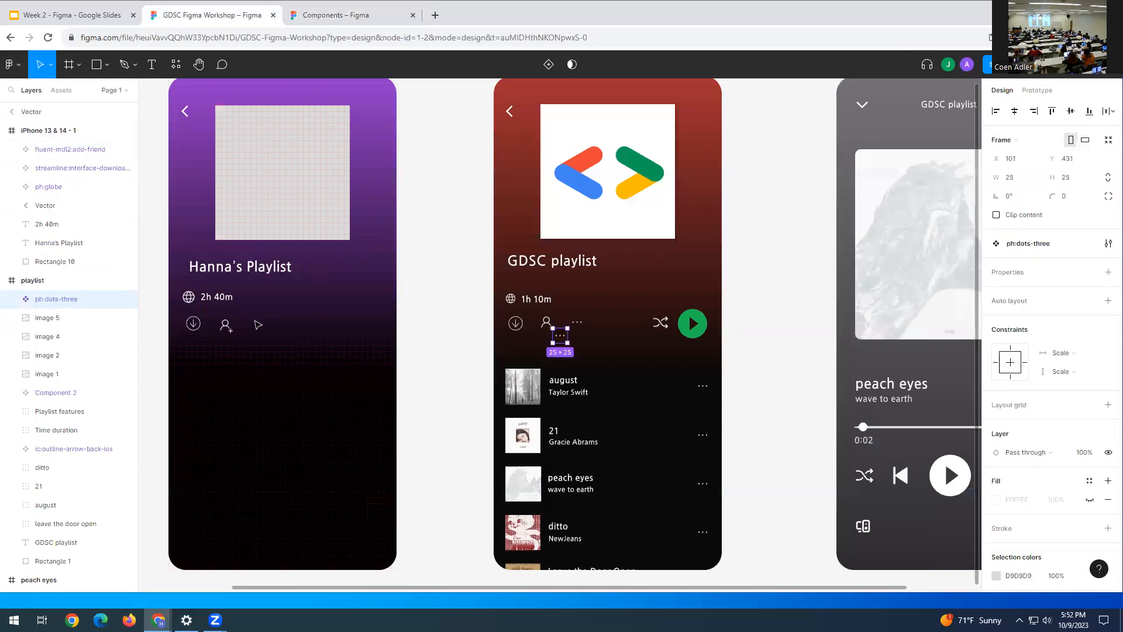
drag(559, 341, 258, 329)
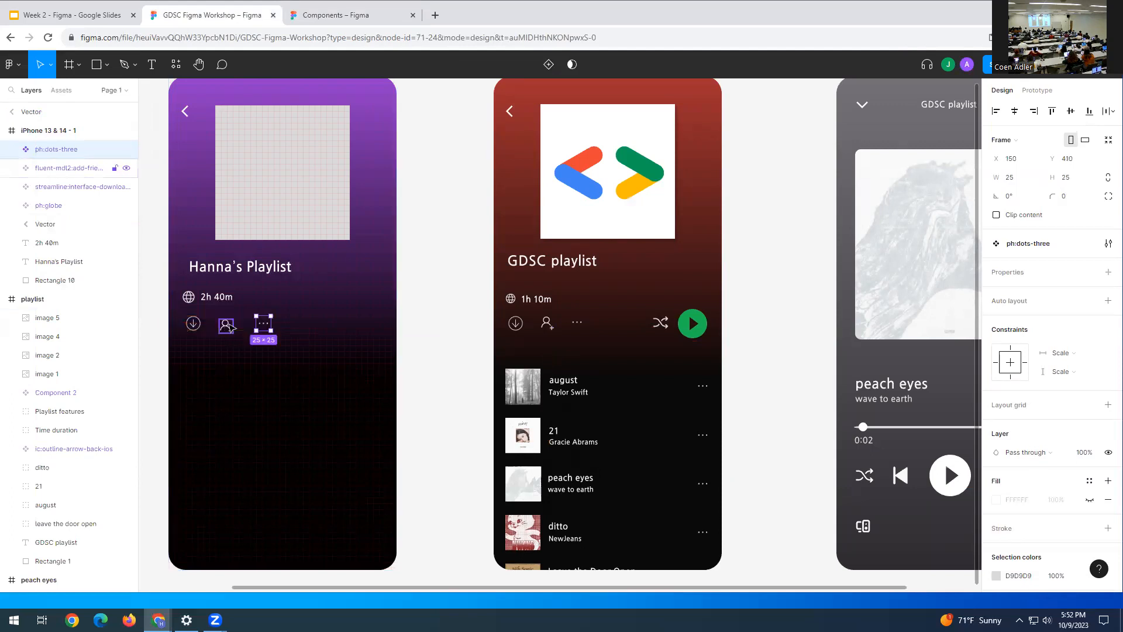
click(227, 324)
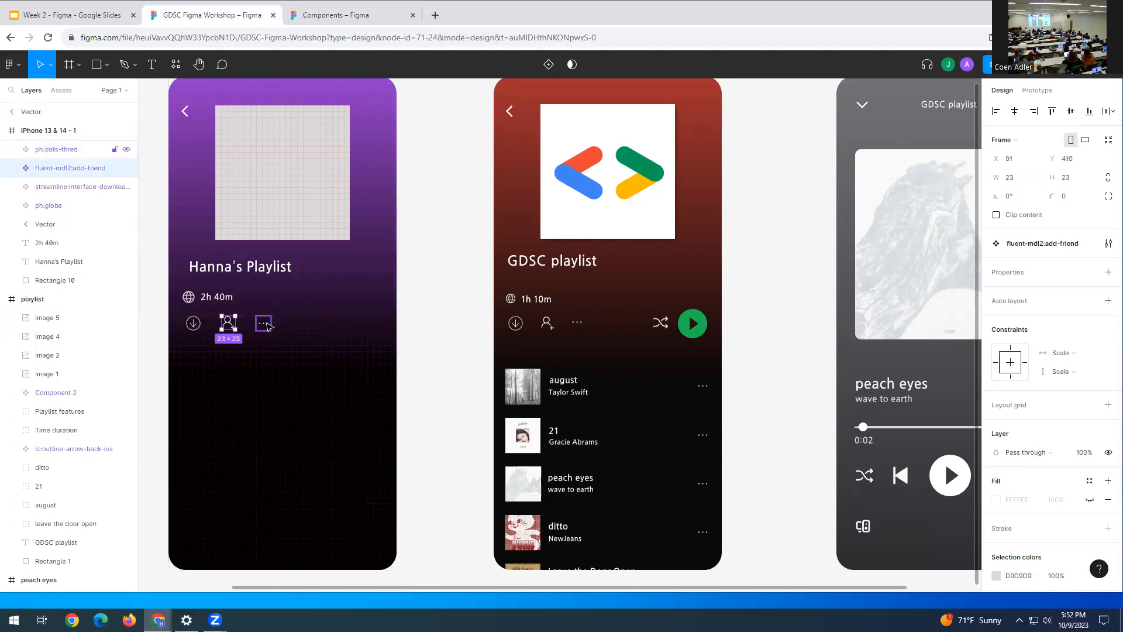
click(266, 326)
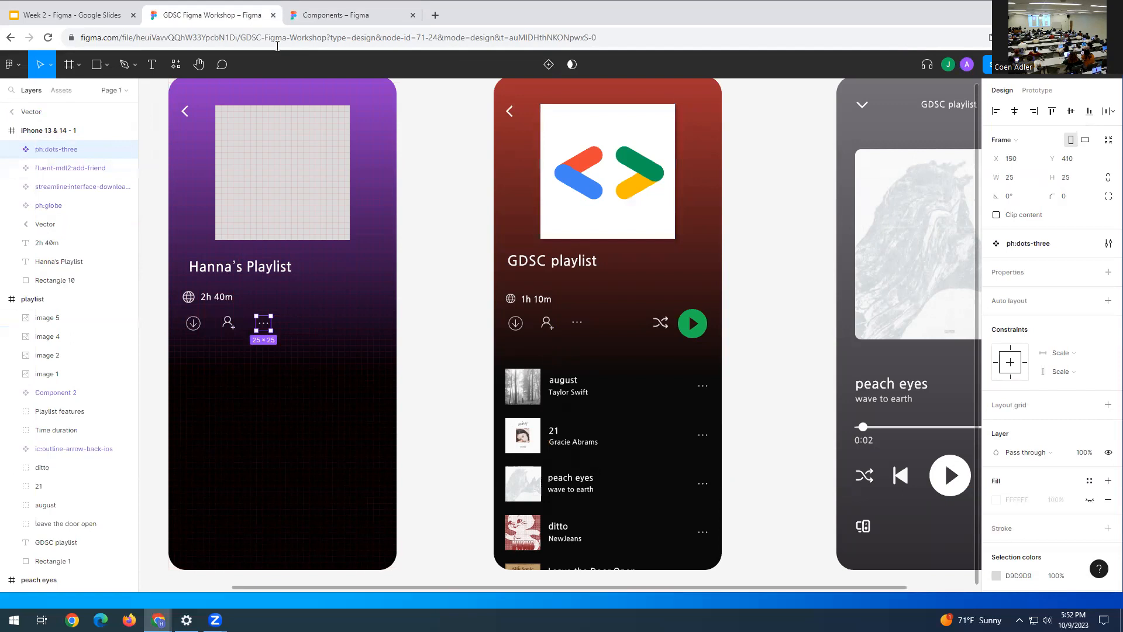
- Copy the shuffle icon from Components and place it at X 270 in the control row
click(331, 15)
click(51, 168)
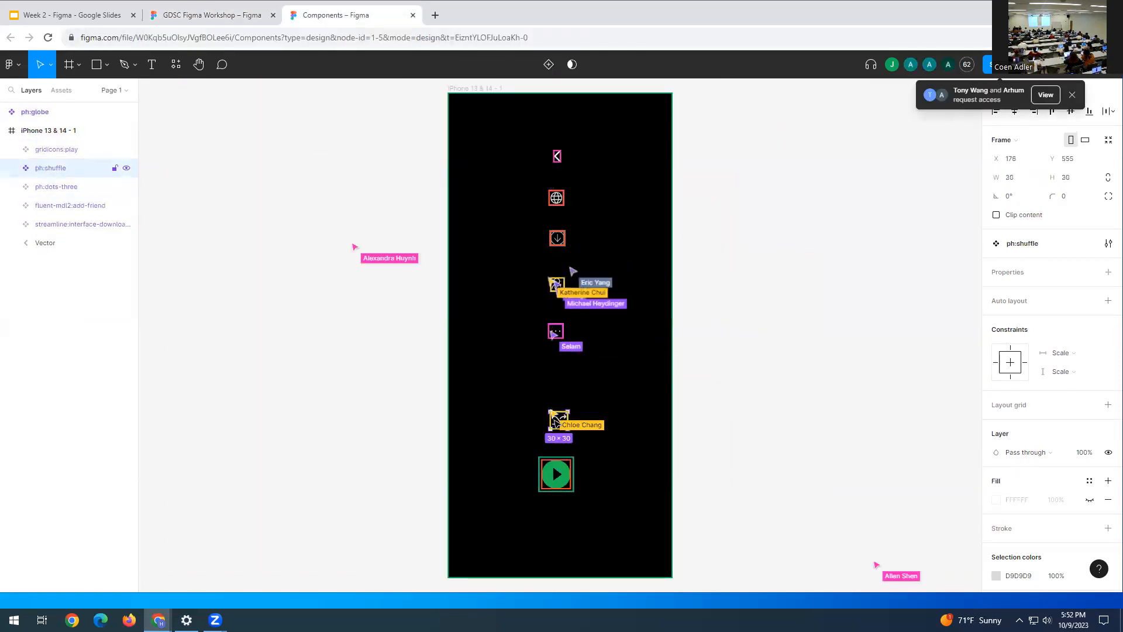
click(56, 186)
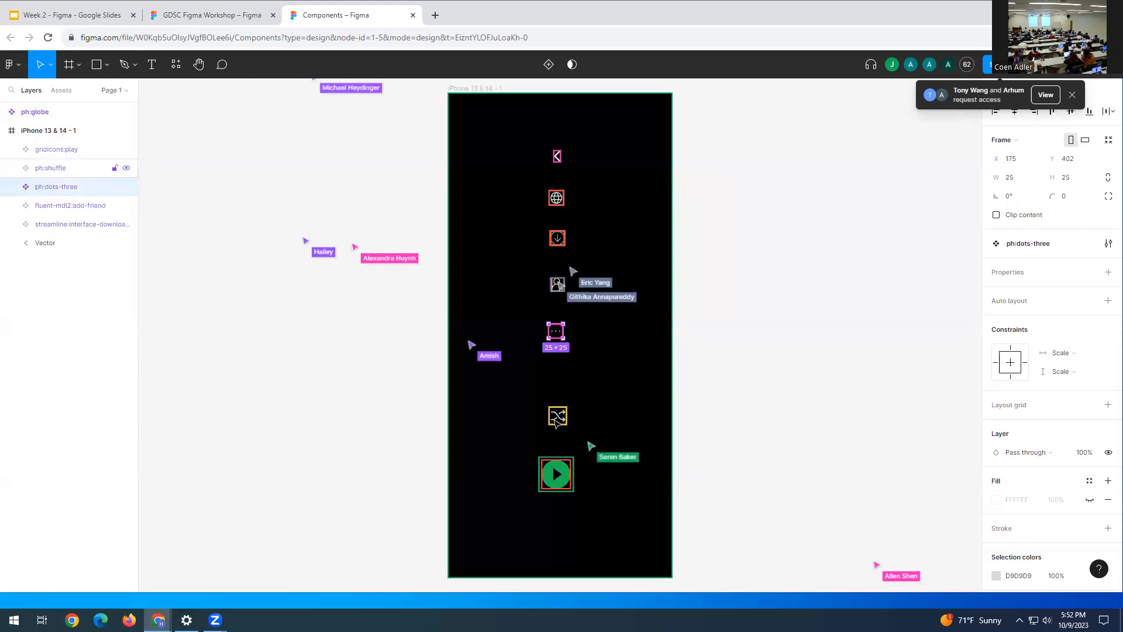
click(554, 420)
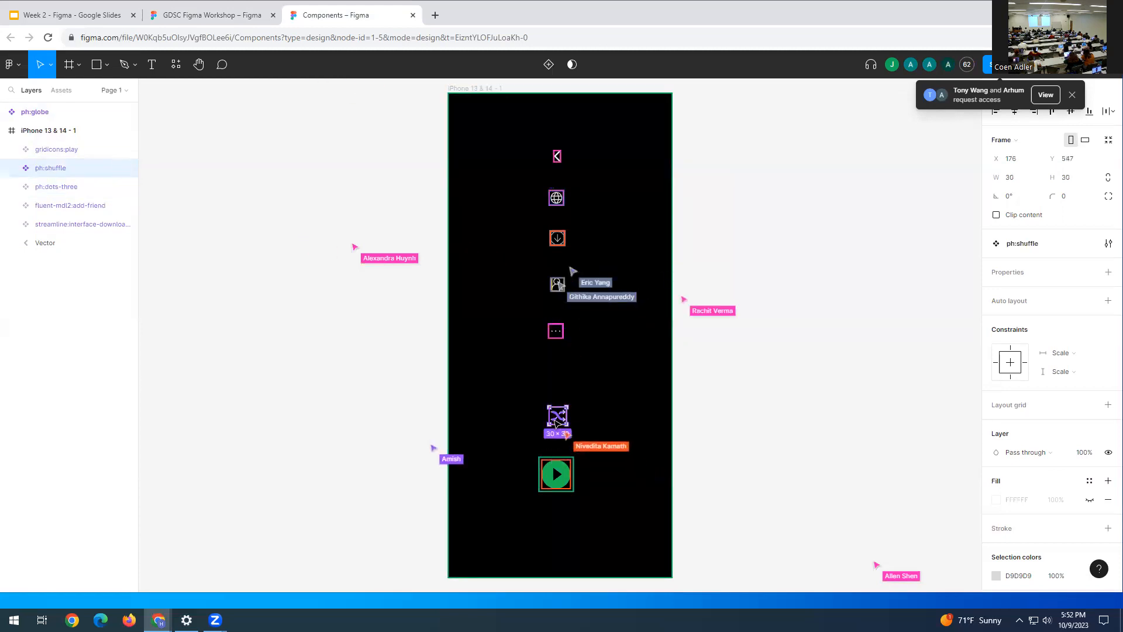
click(212, 15)
click(317, 320)
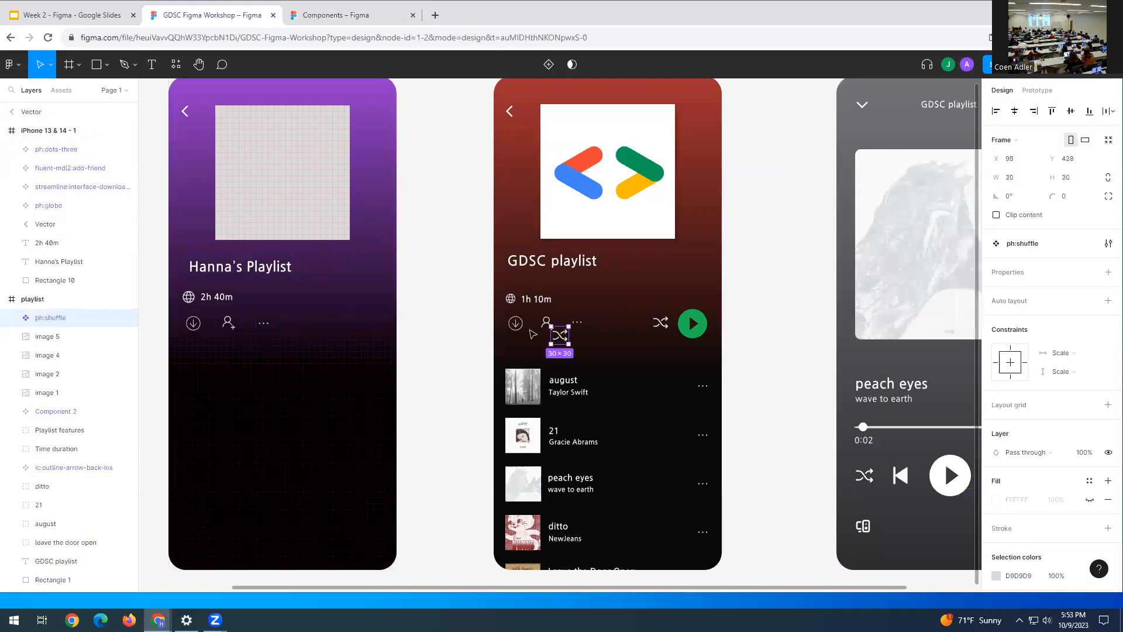
drag(560, 335, 335, 324)
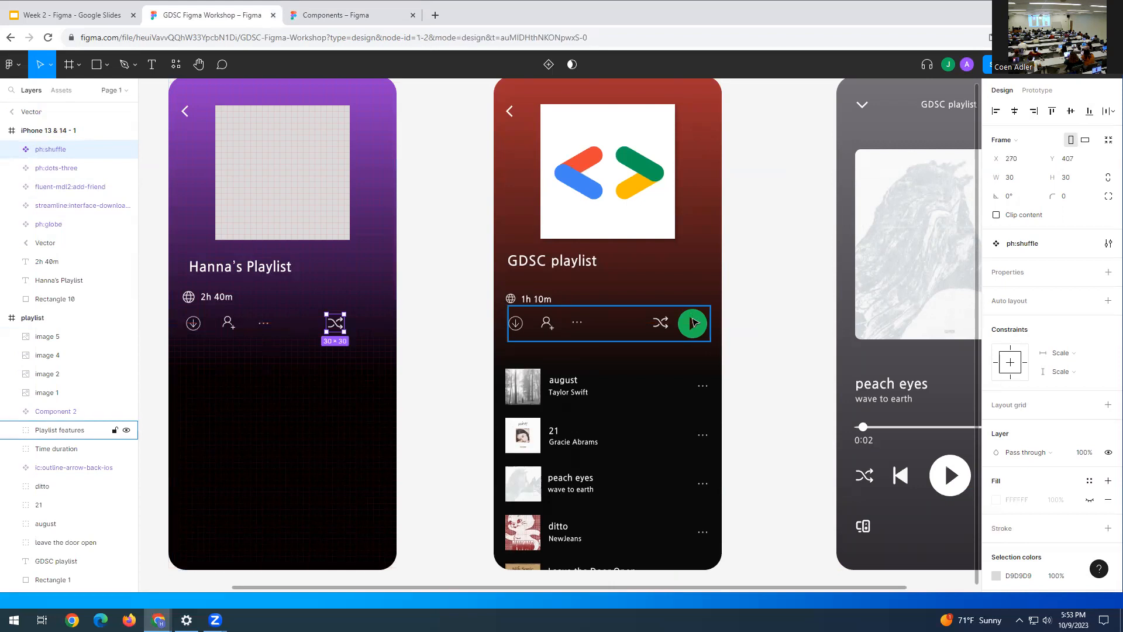
- Copy the green play button from the GDSC screen into the purple frame after the shuffle icon
double_click(693, 320)
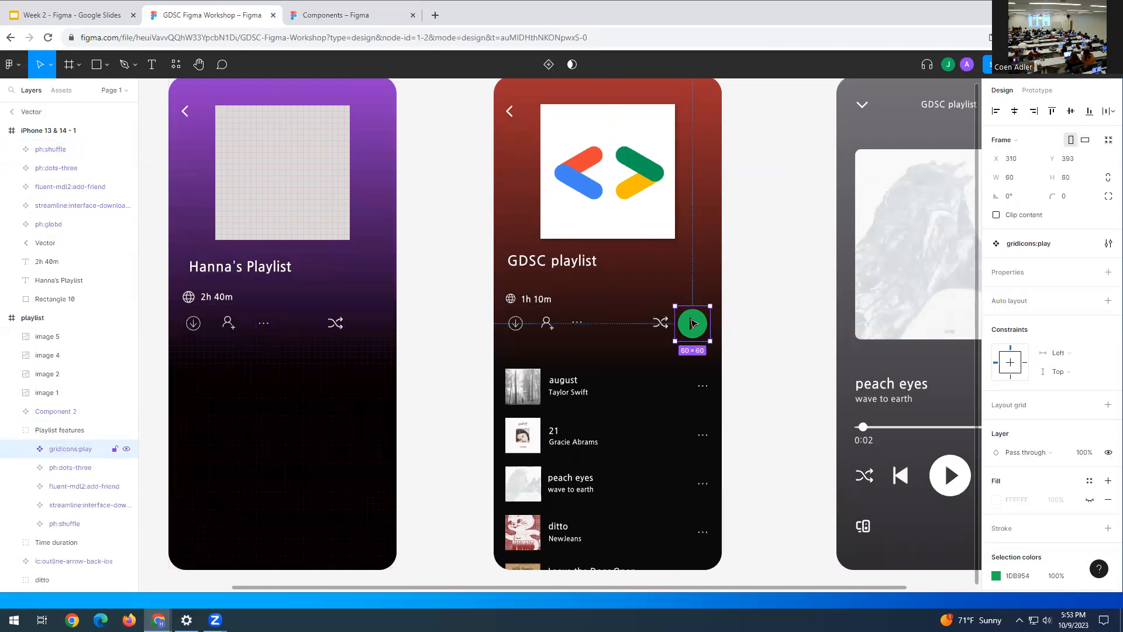
click(367, 321)
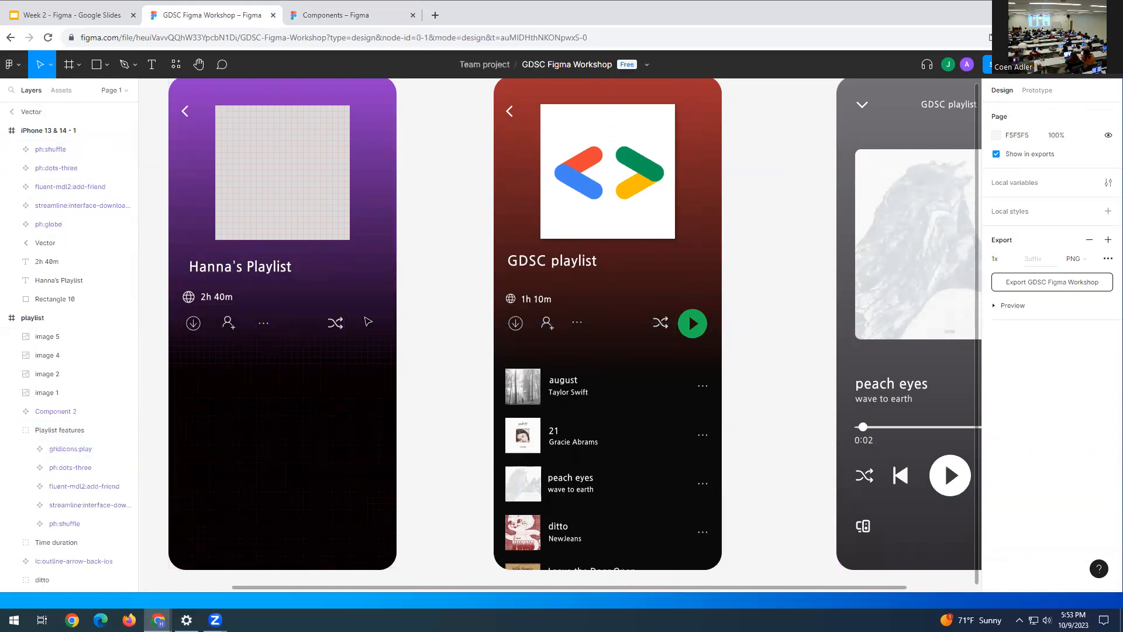
key(ctrl+v)
drag(695, 319, 374, 316)
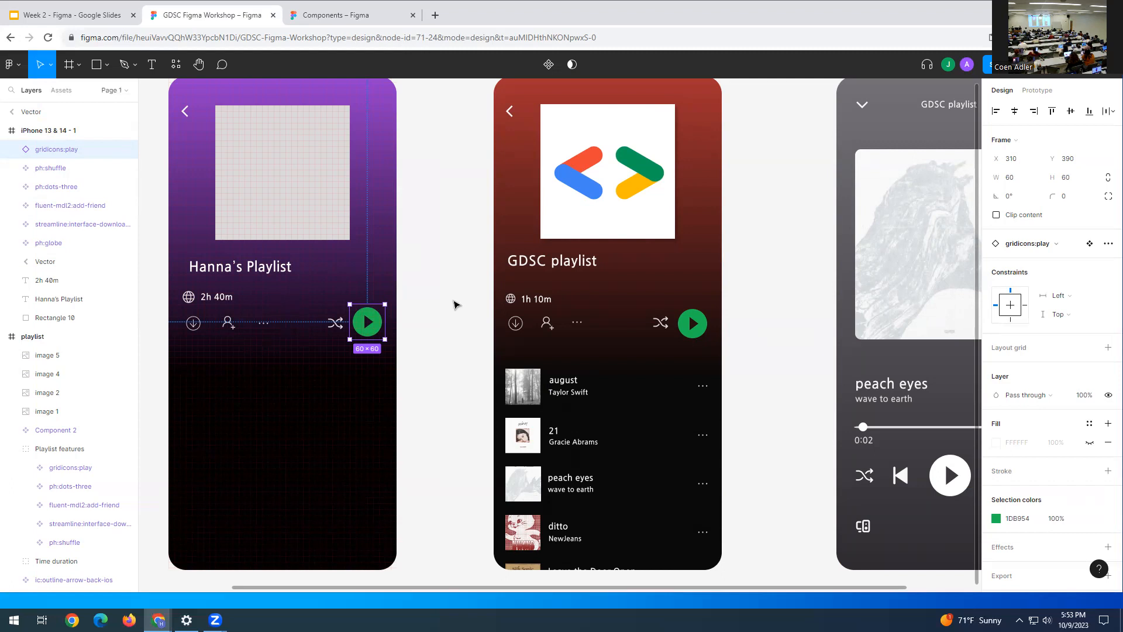
- Align the download and three-dots icons, placing the download icon at X 28, Y 410
click(411, 347)
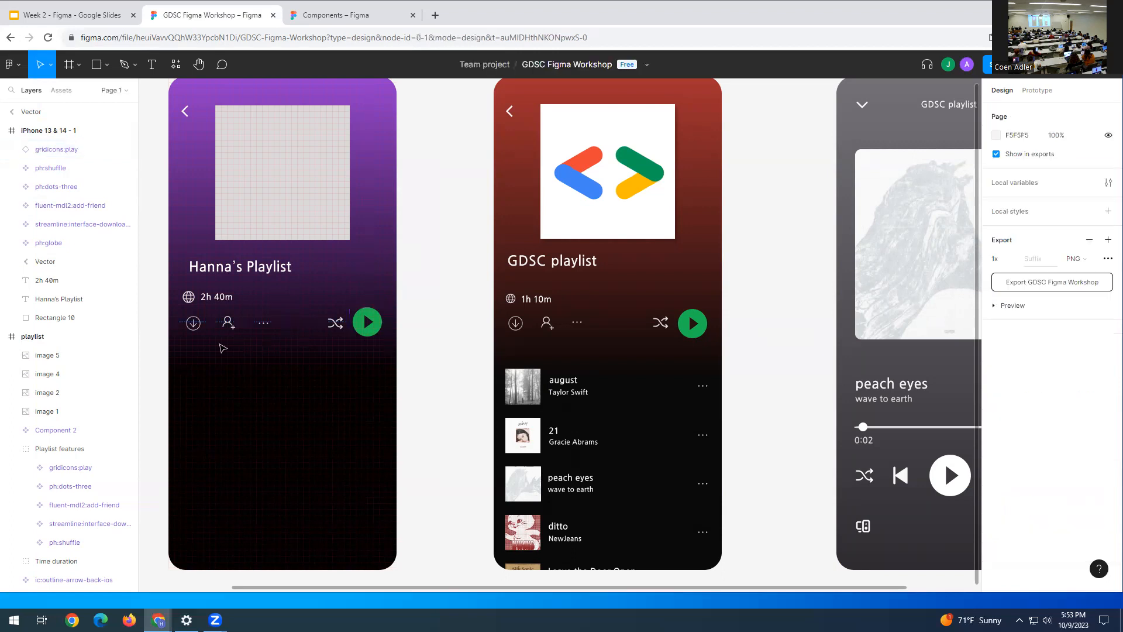
drag(190, 328, 191, 328)
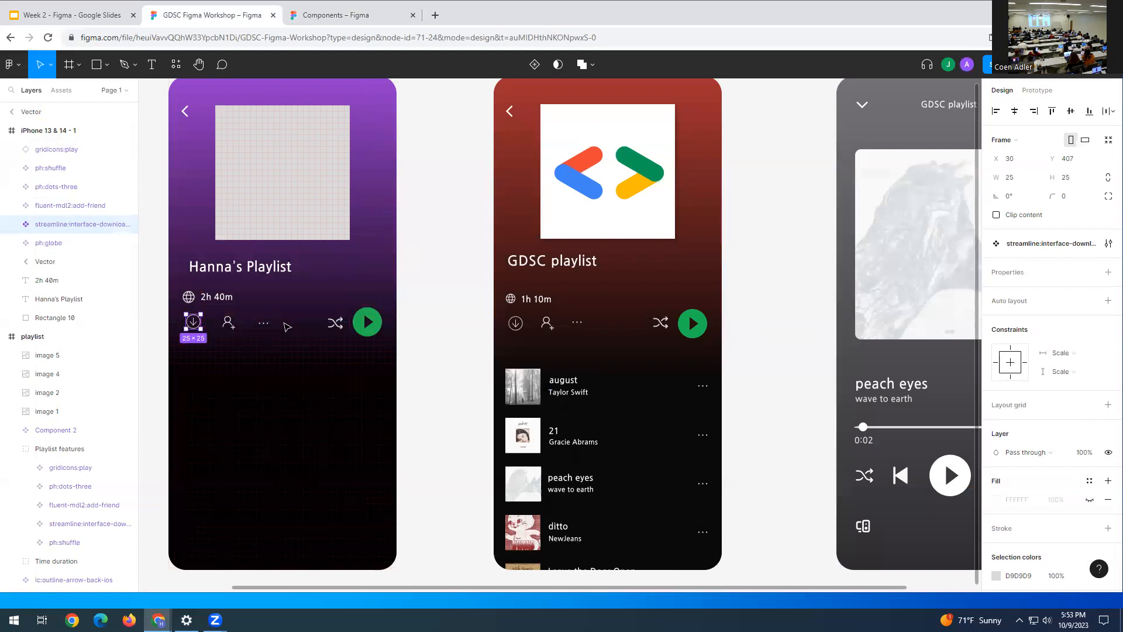
drag(264, 323, 267, 325)
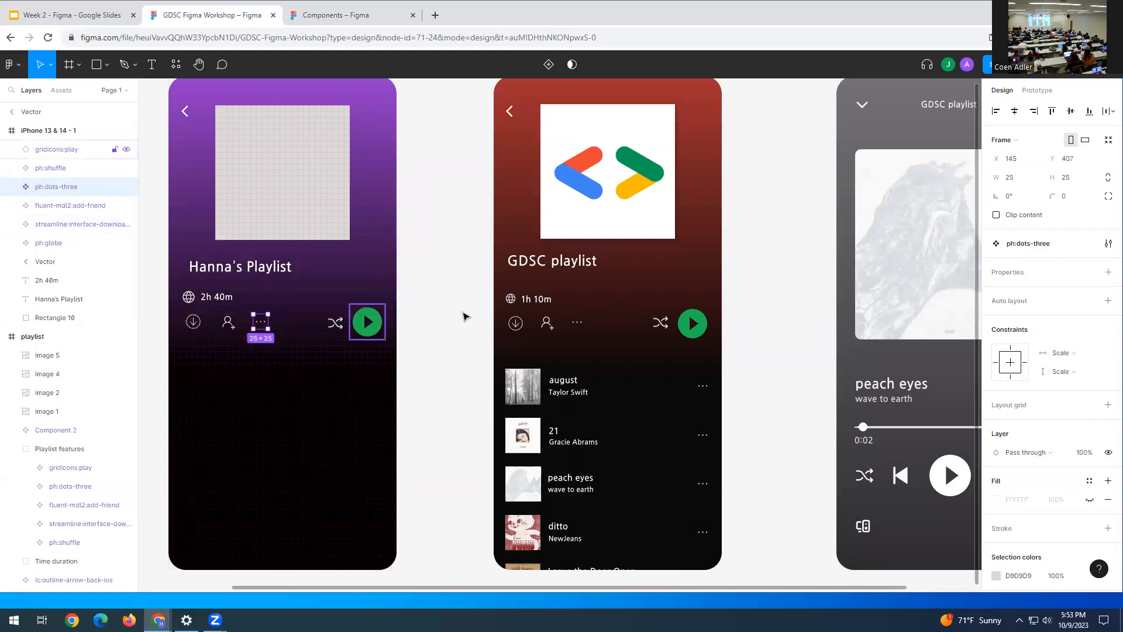
click(462, 316)
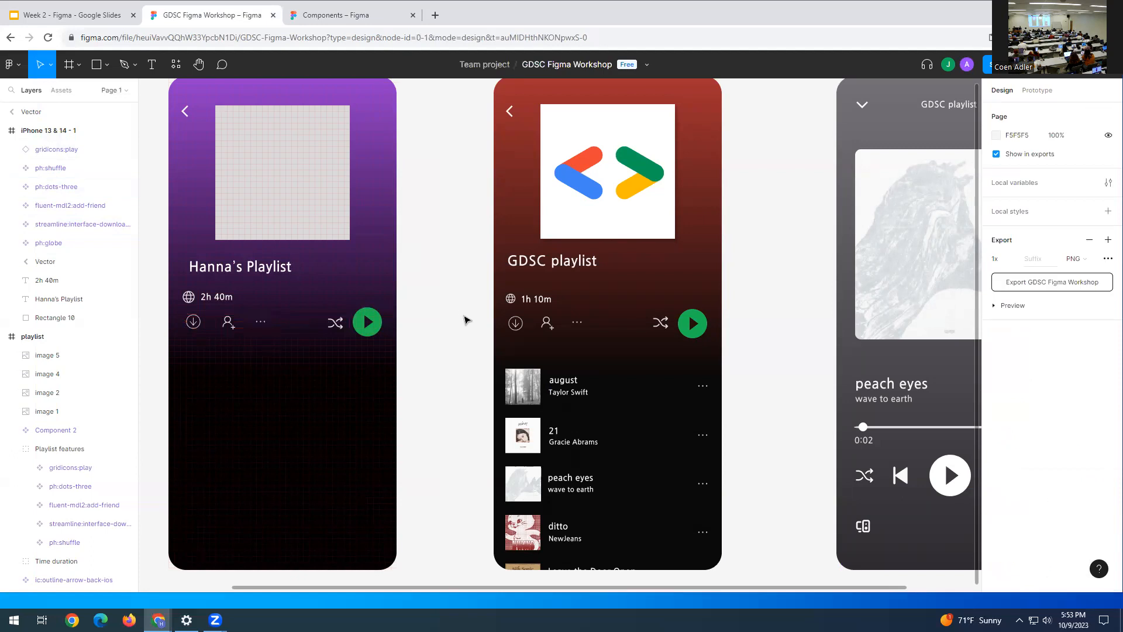
click(195, 324)
drag(195, 326, 194, 328)
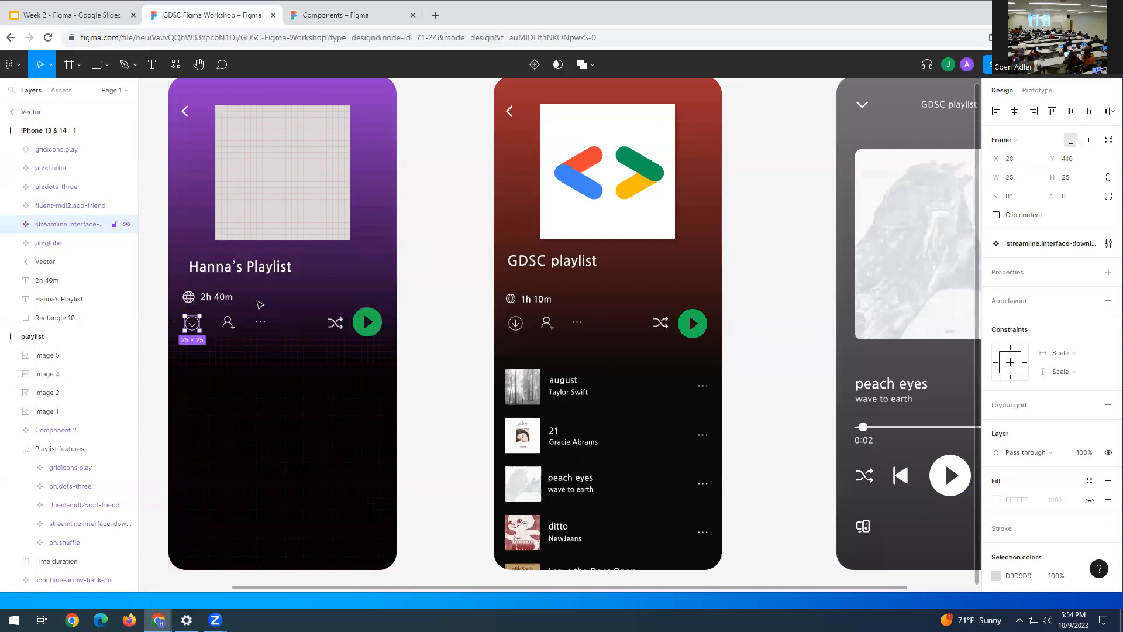
click(452, 330)
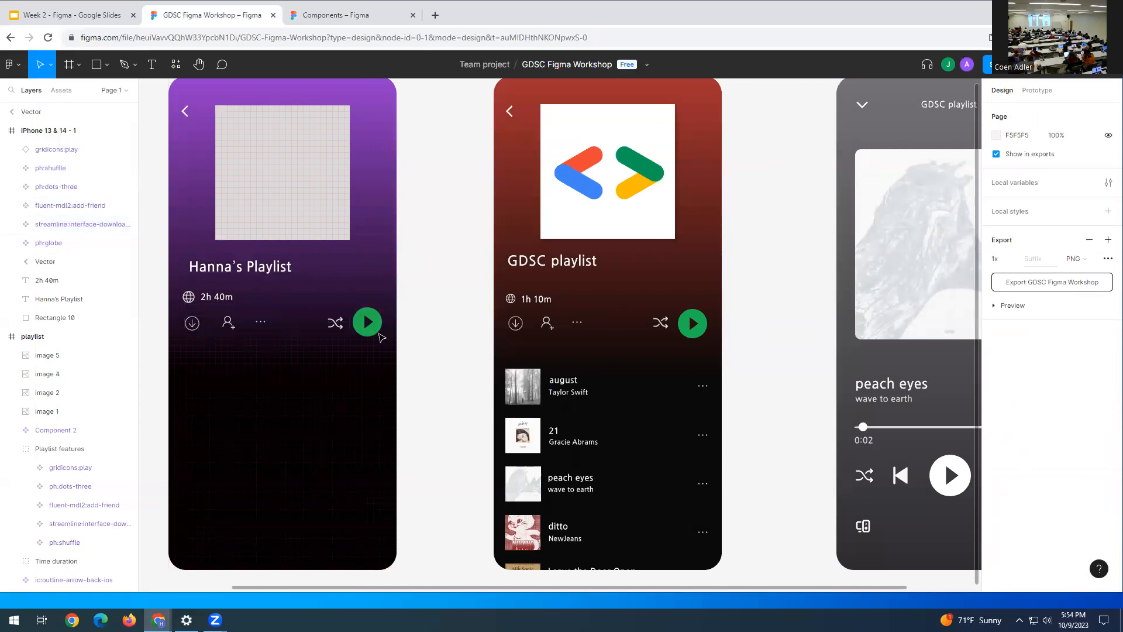
- Check the GDSC globe's size, then set the purple frame's globe to W 20 and H 20
click(511, 299)
double_click(511, 300)
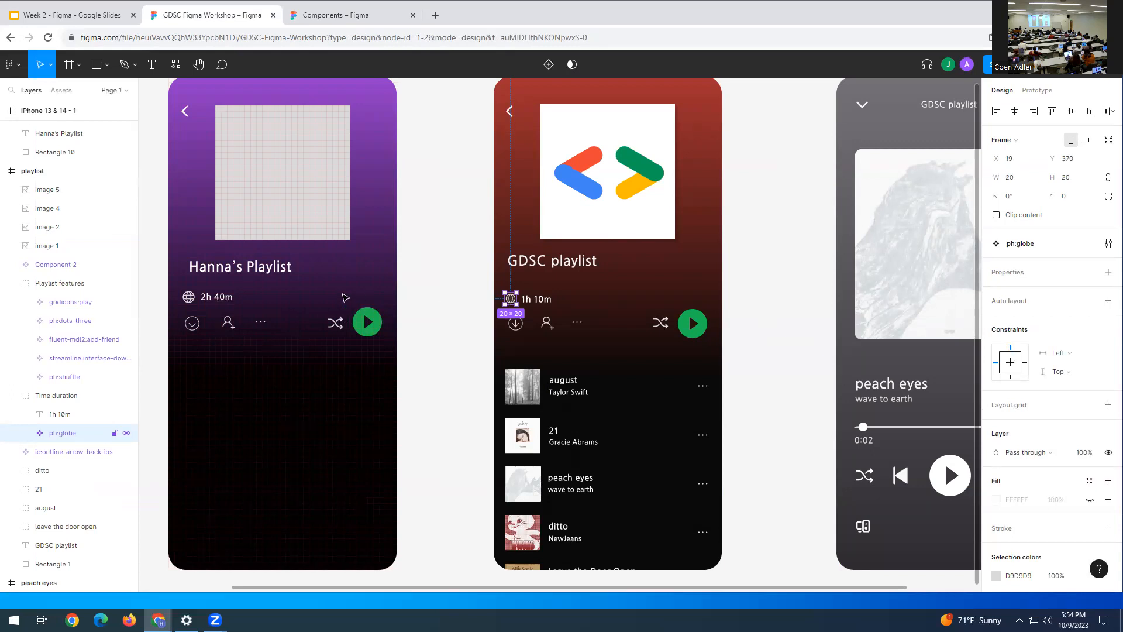
click(188, 298)
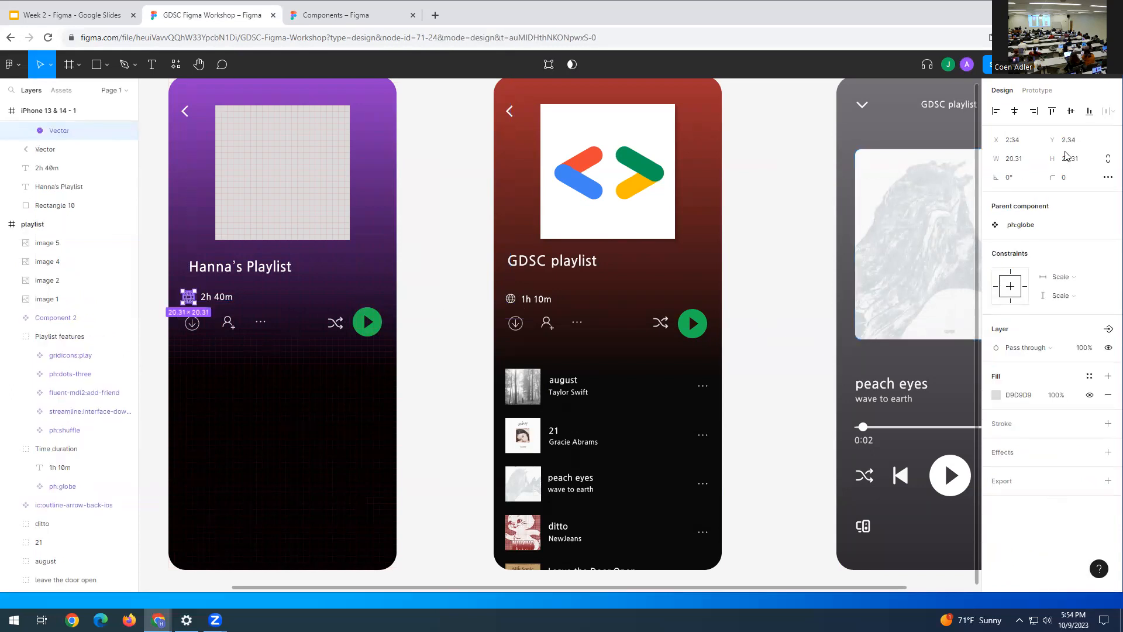
click(1020, 161)
text(20.)
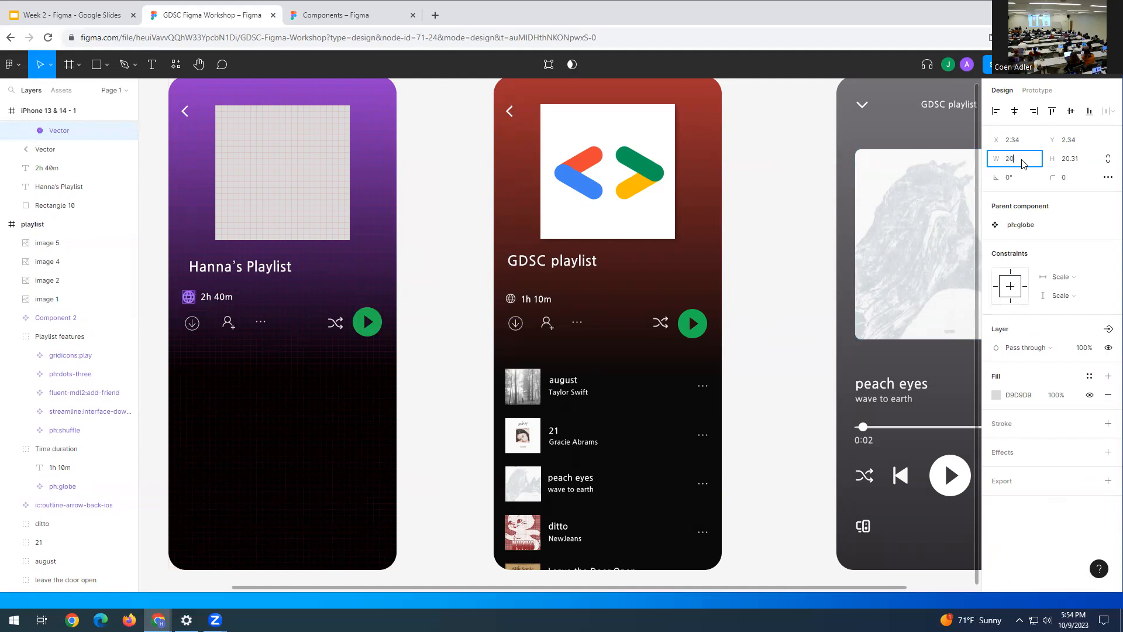
click(1083, 165)
text(20)
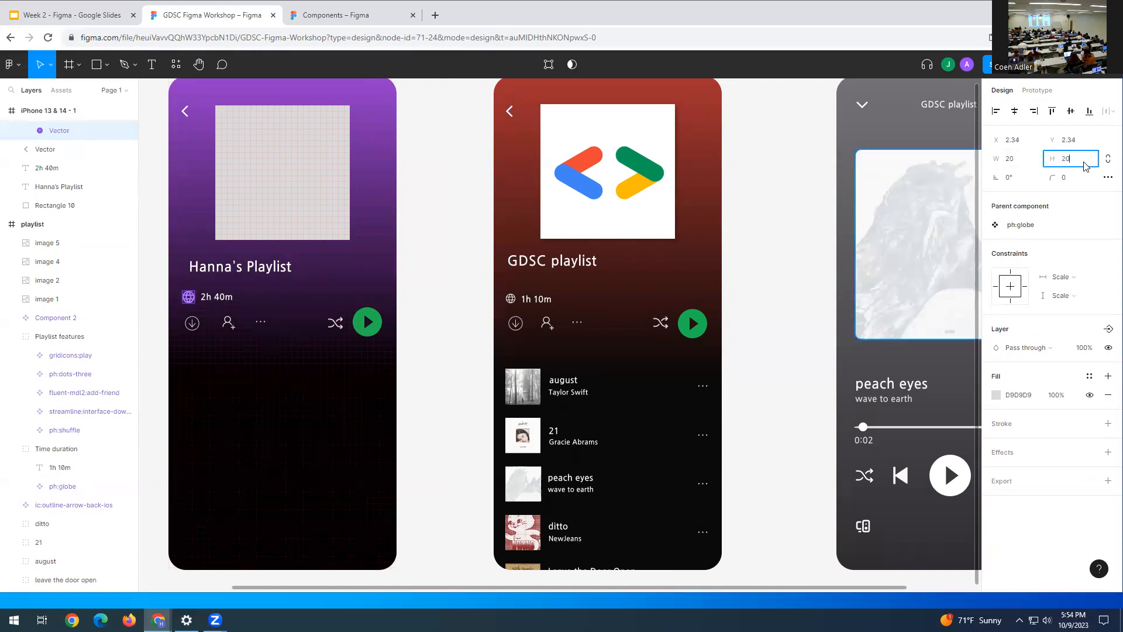
key(Return)
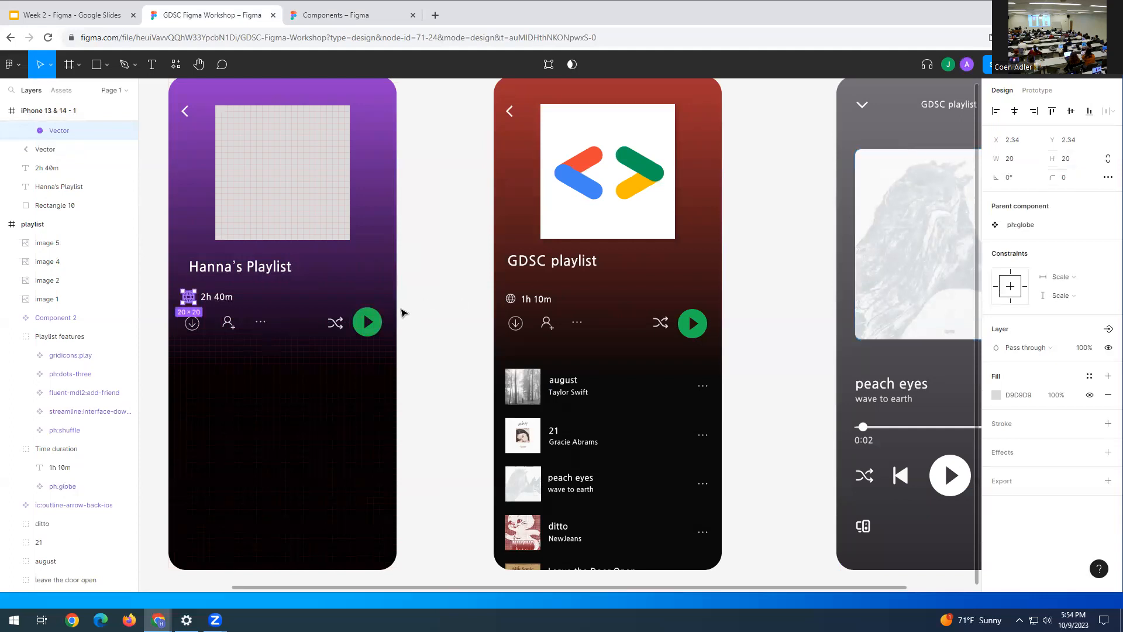
click(427, 289)
click(189, 298)
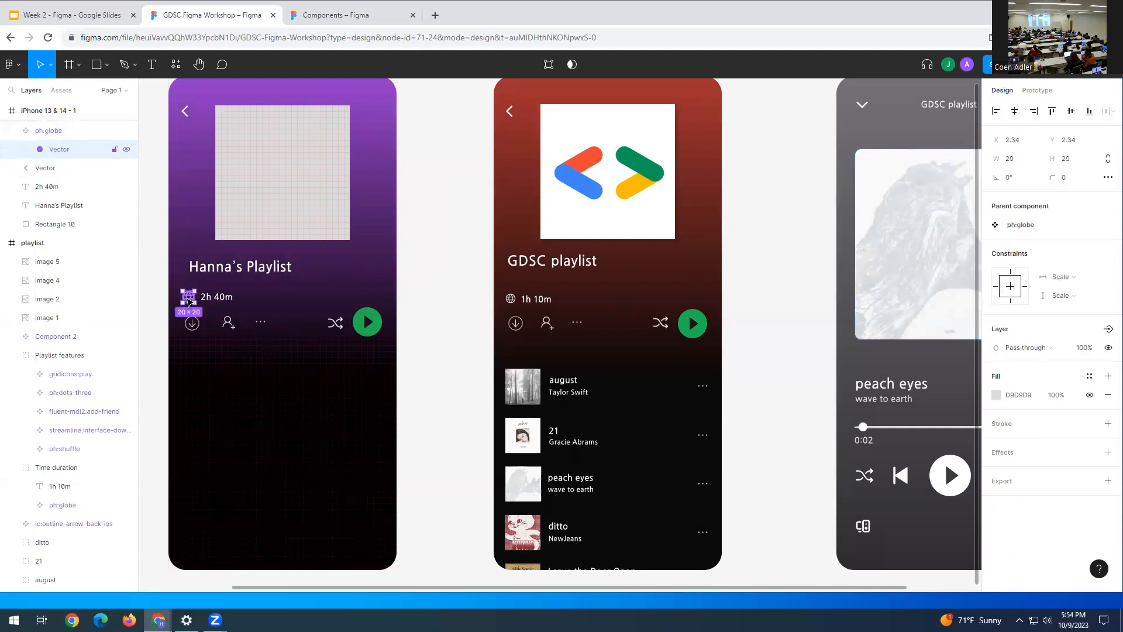
- Deselect the globe icon in Hanna's Playlist
click(439, 311)
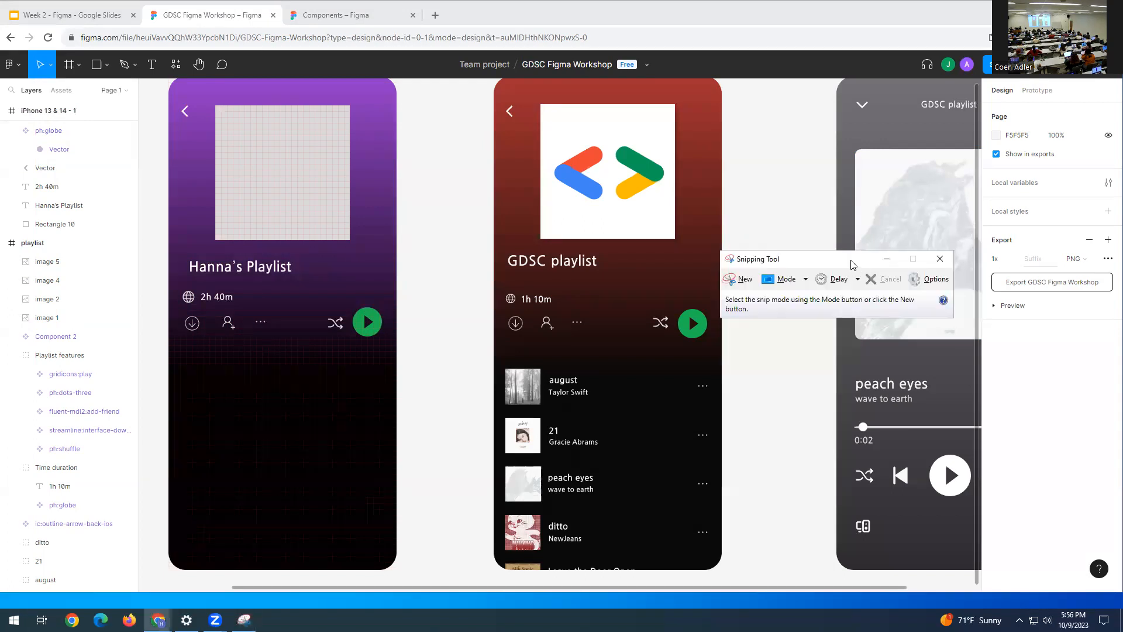
- Minimize Snipping Tool and return to the browser showing Figma
click(739, 279)
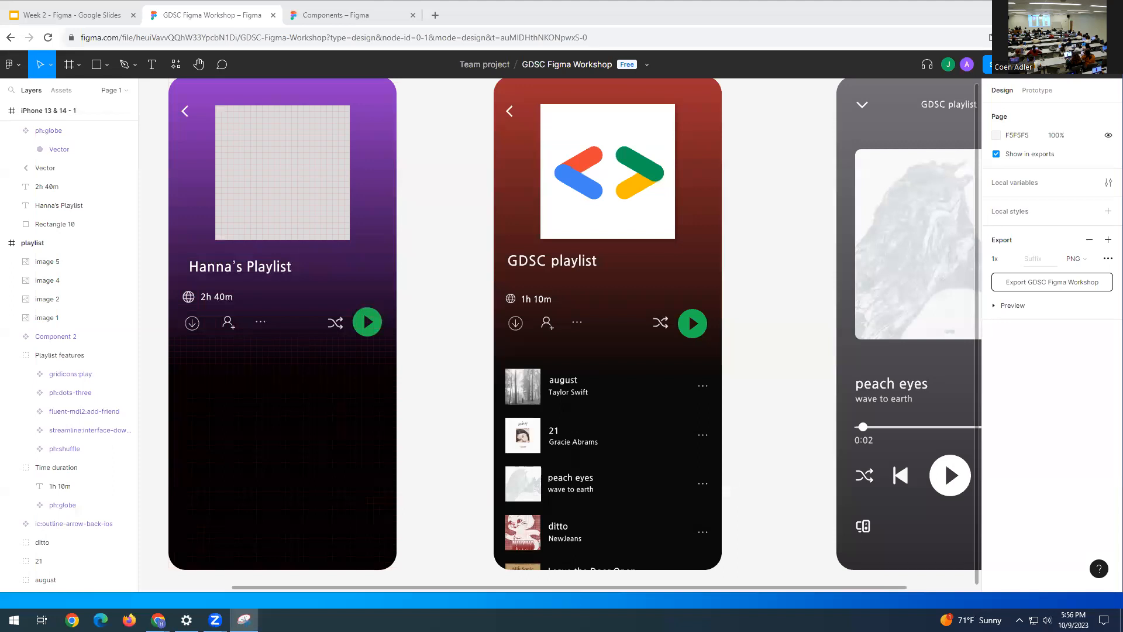
key(alt+Tab)
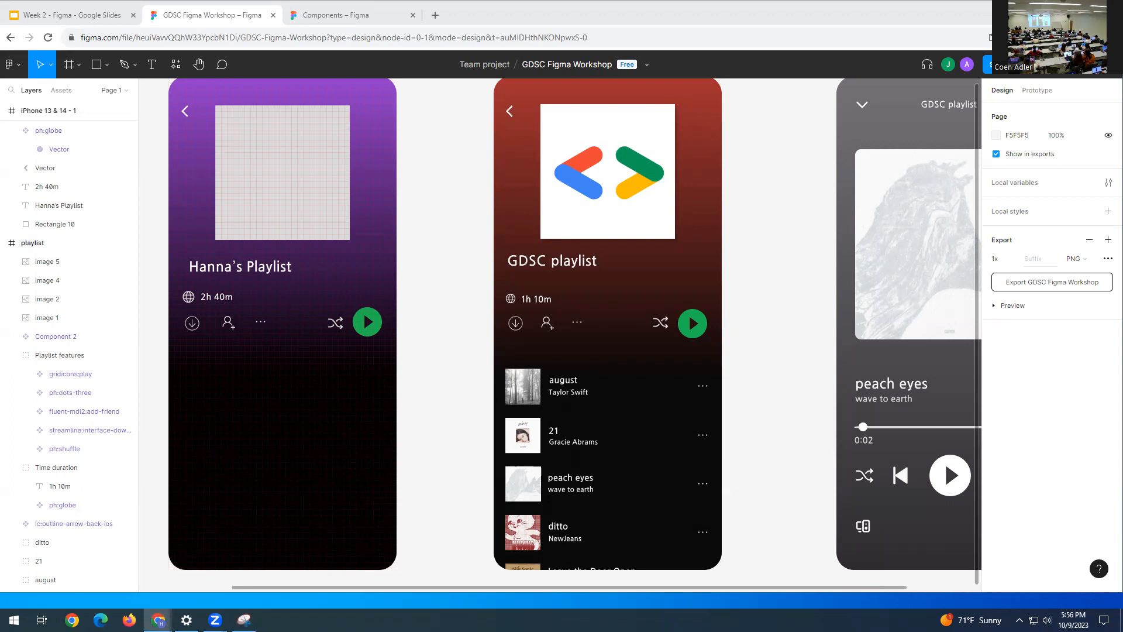
- Nudge the download icon up to Y 407 so it aligns with the other controls
key(alt+Tab)
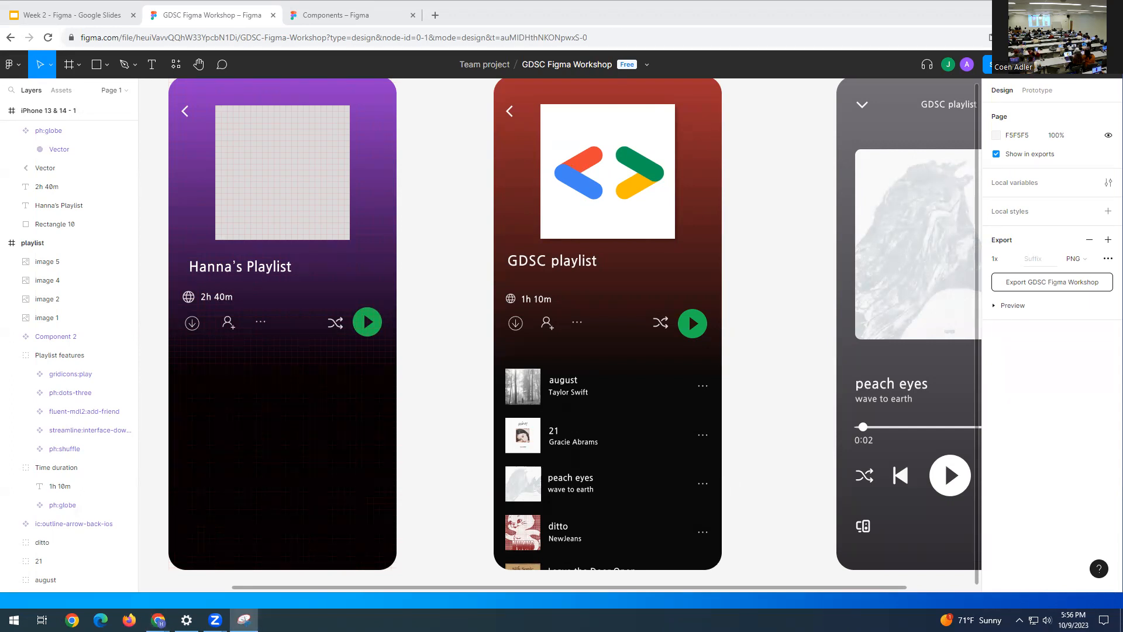
key(alt+Tab)
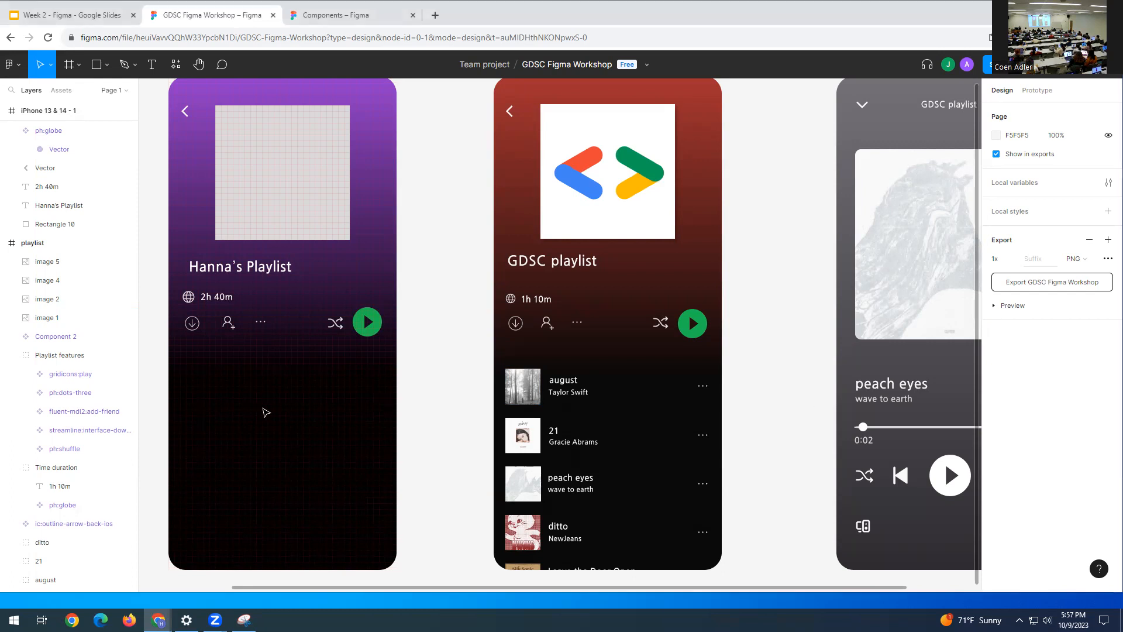
click(189, 324)
drag(189, 323, 190, 322)
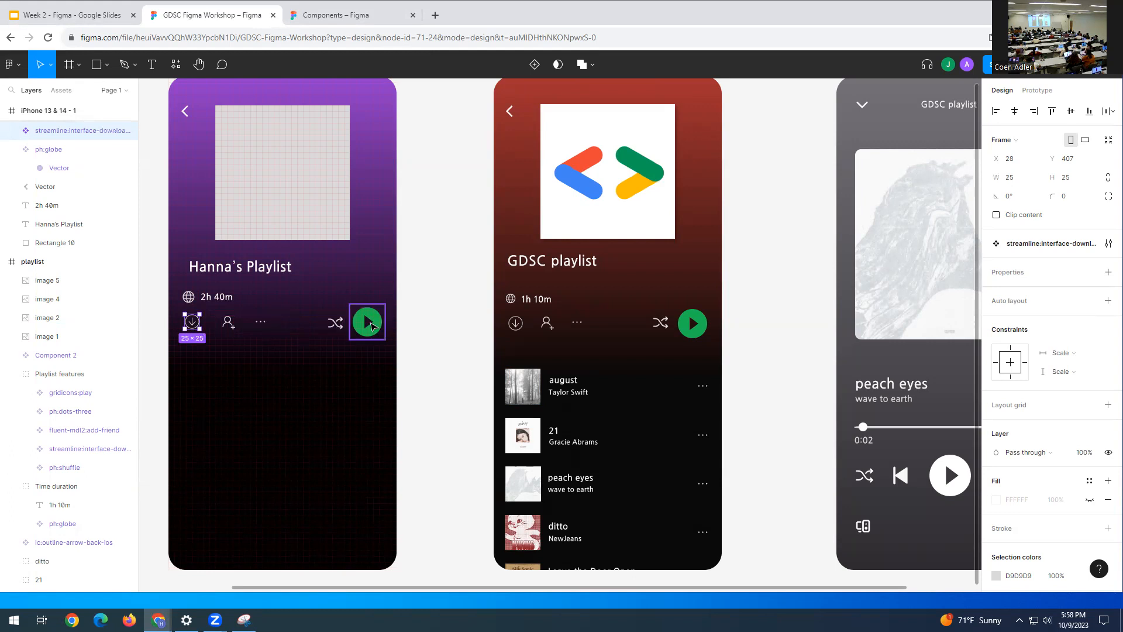
- Group the five control icons in Hanna's header row
click(156, 337)
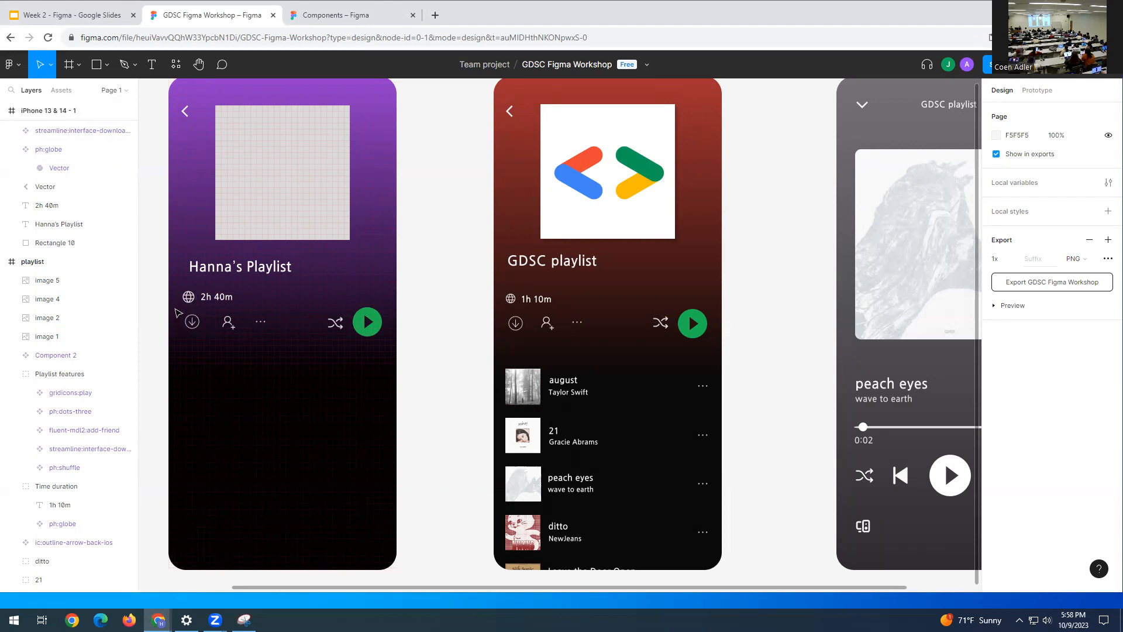
drag(261, 319, 390, 358)
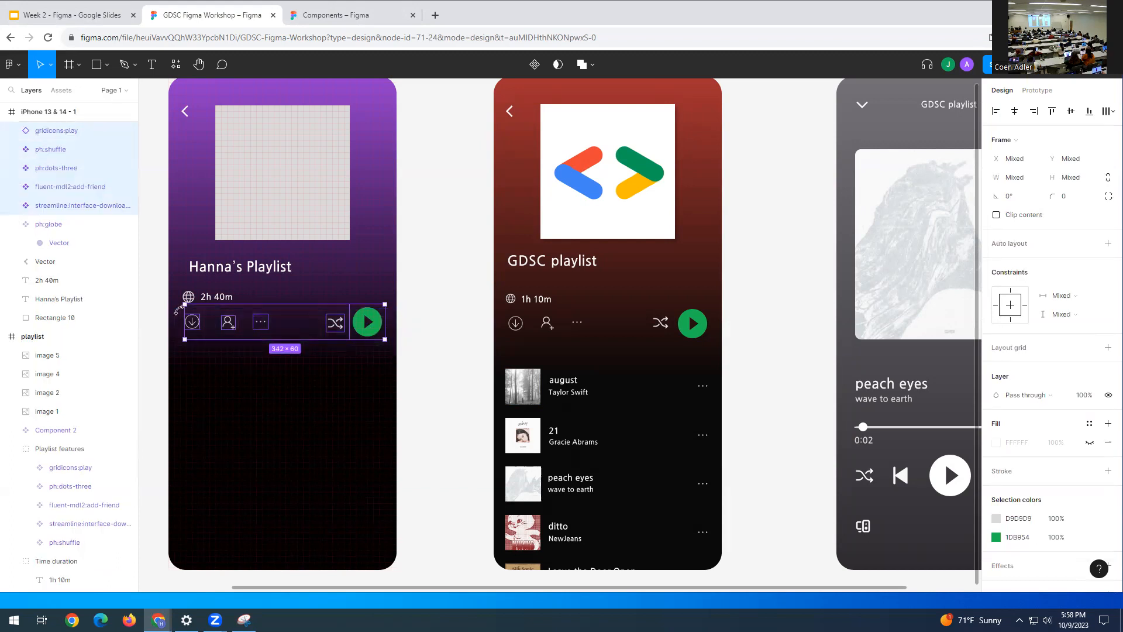
right_click(300, 321)
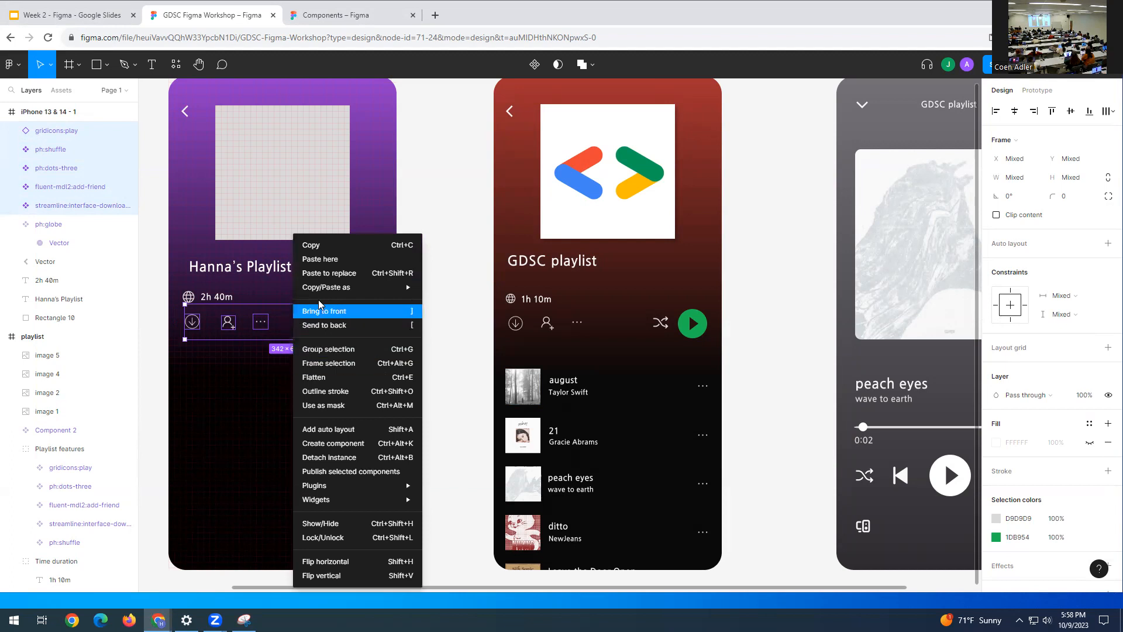
click(326, 351)
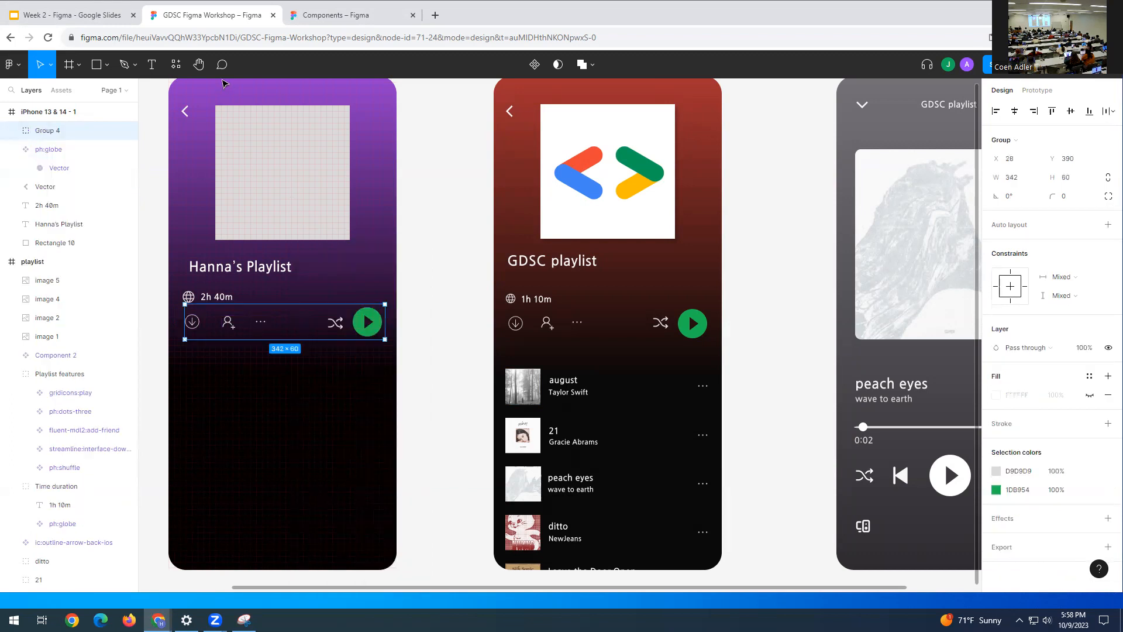
- Rename the new icon group to 'Playlist Features'
right_click(42, 132)
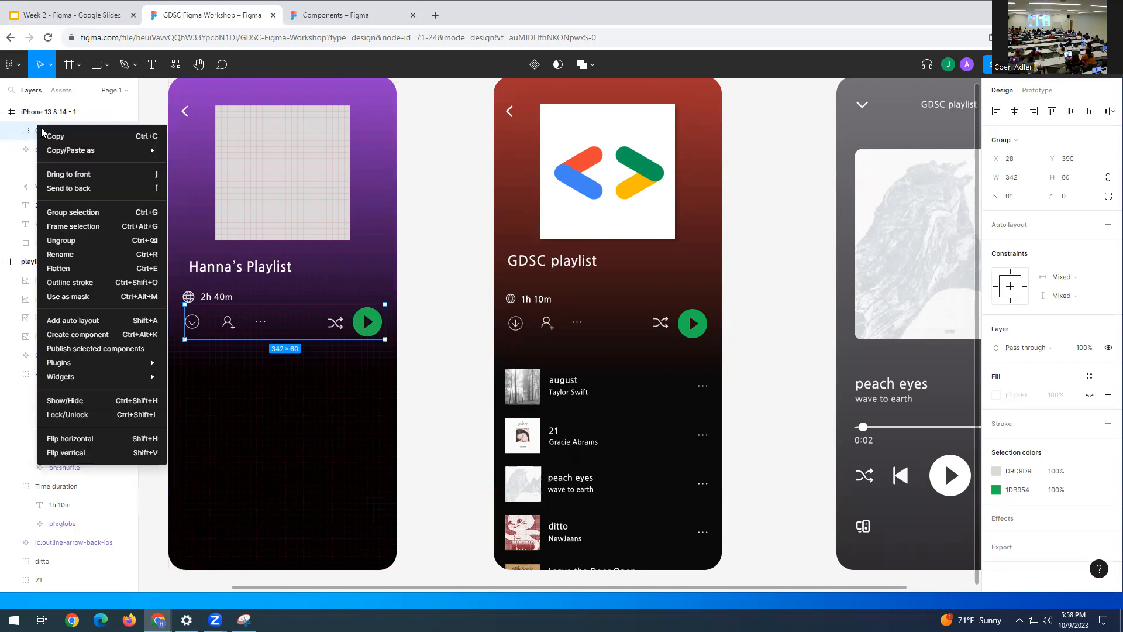
click(68, 253)
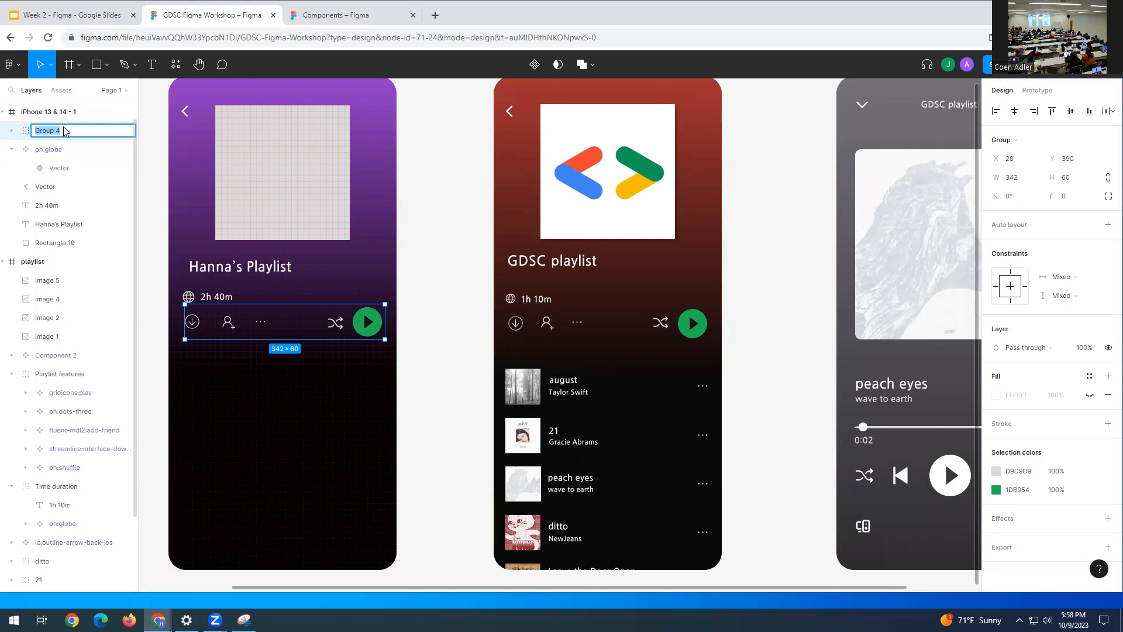
text(PLayli)
key(BackSpace)
key(BackSpace)
key(BackSpace)
key(BackSpace)
key(BackSpace)
text(laylist Features)
key(Return)
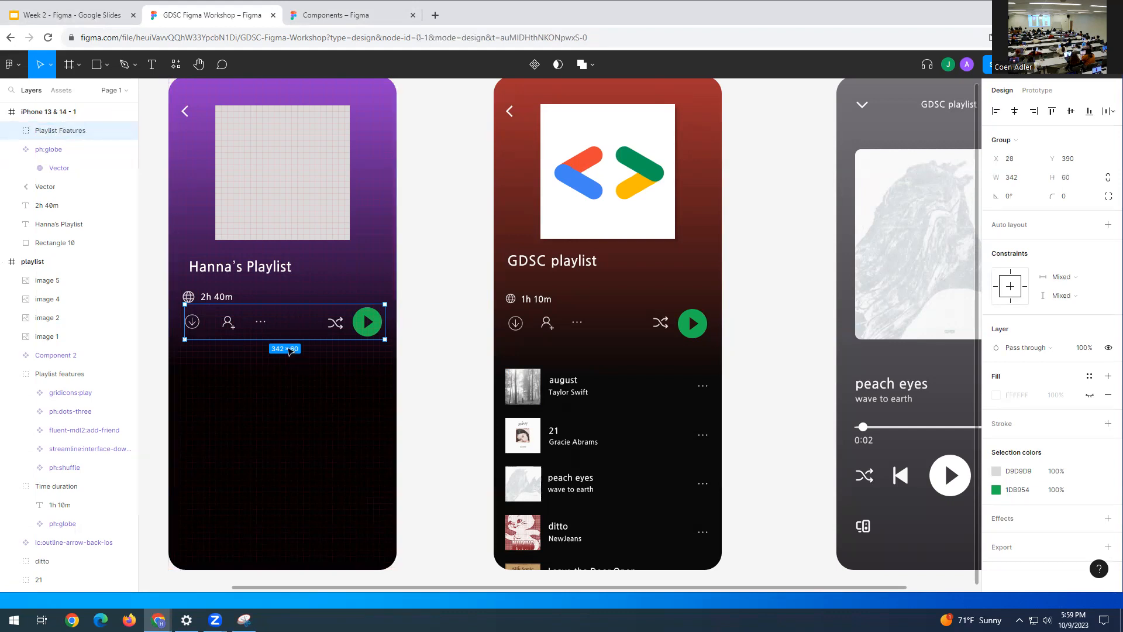
click(289, 350)
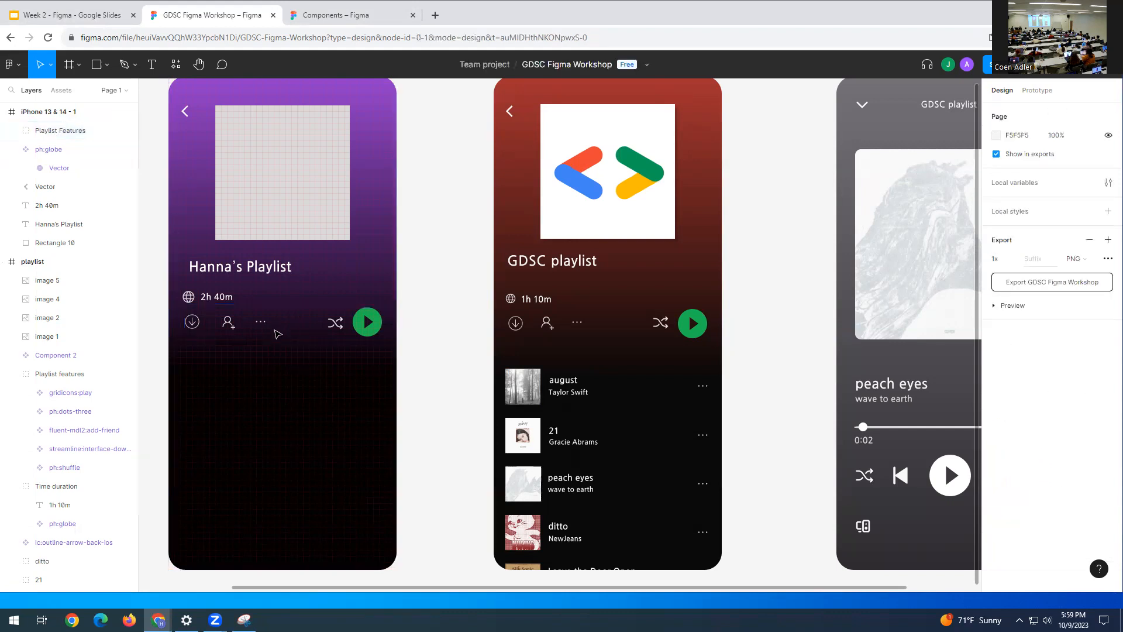
- Group the globe icon with the 2h 40m text
click(244, 329)
mouse_move(240, 321)
mouse_down()
mouse_move(241, 332)
mouse_move(240, 323)
mouse_up()
click(275, 299)
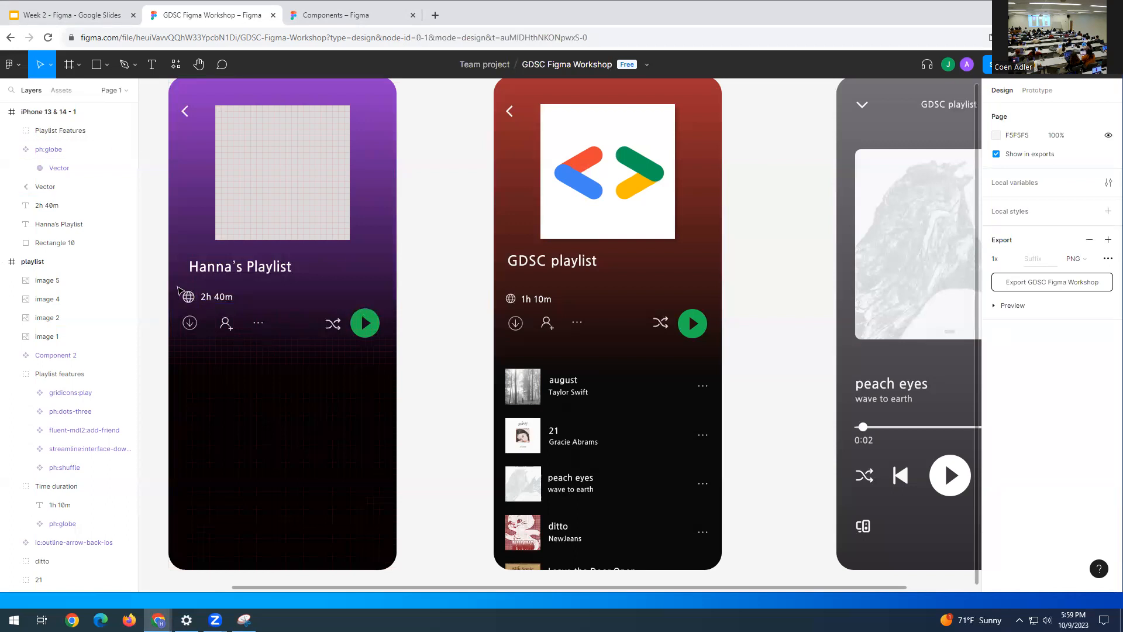
drag(182, 286, 229, 301)
right_click(209, 297)
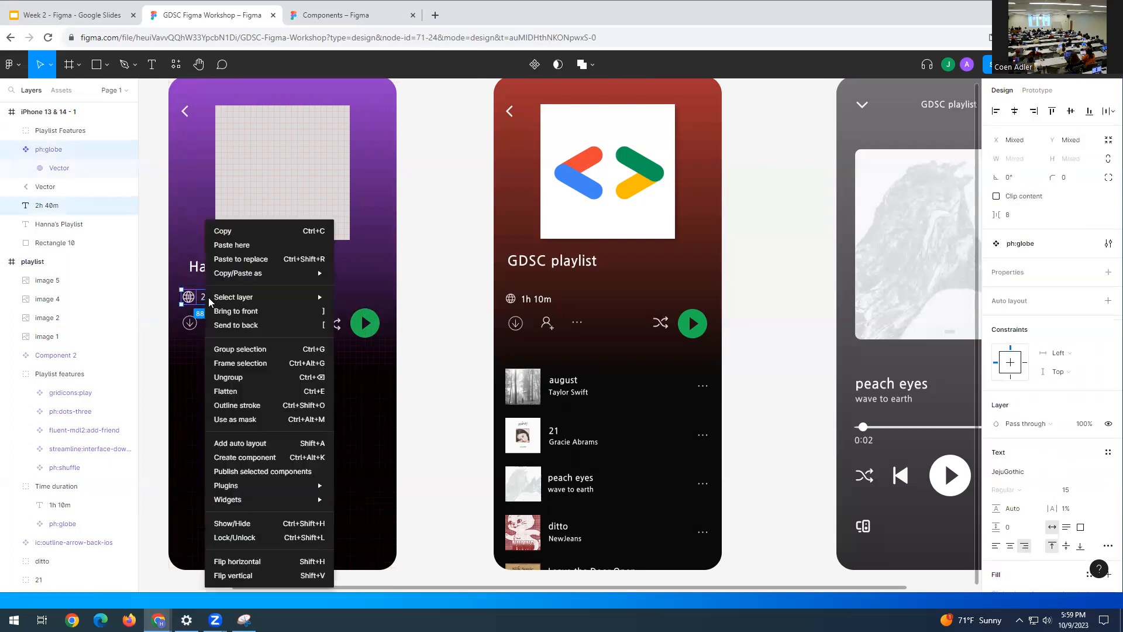
click(279, 349)
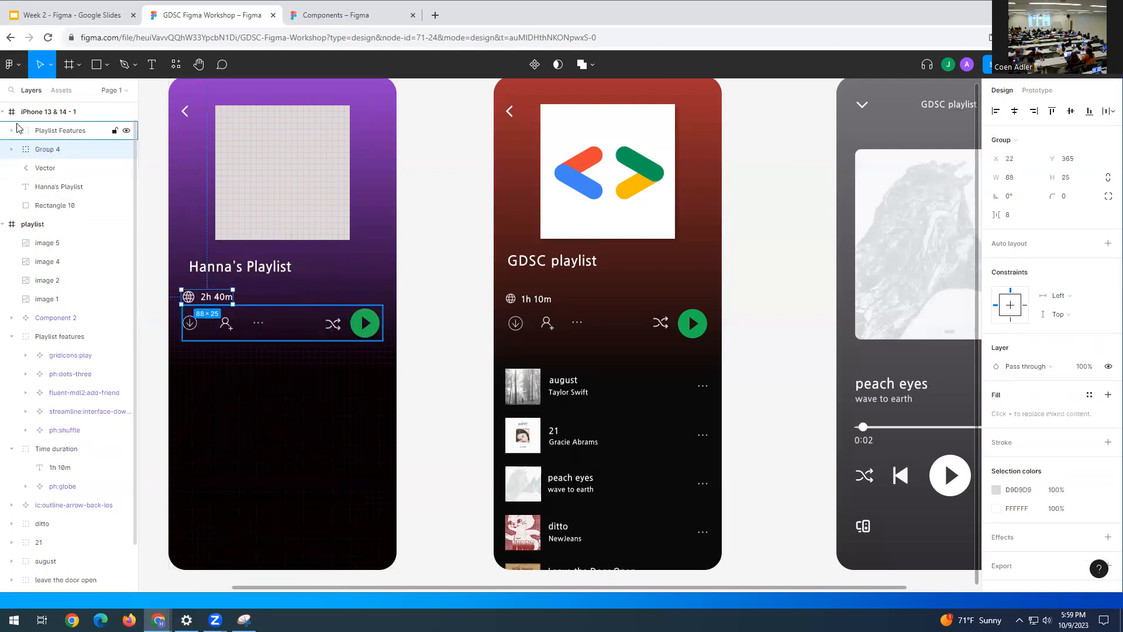
- Rename the new group to 'Playlist duration'
right_click(39, 153)
click(79, 280)
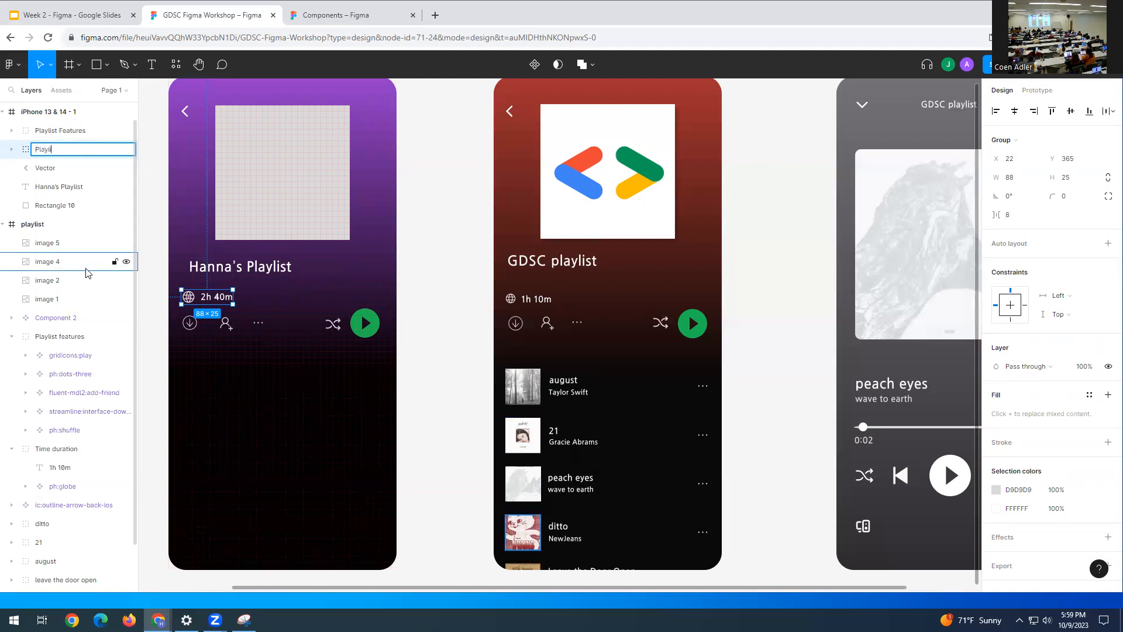
text(duration)
key(Return)
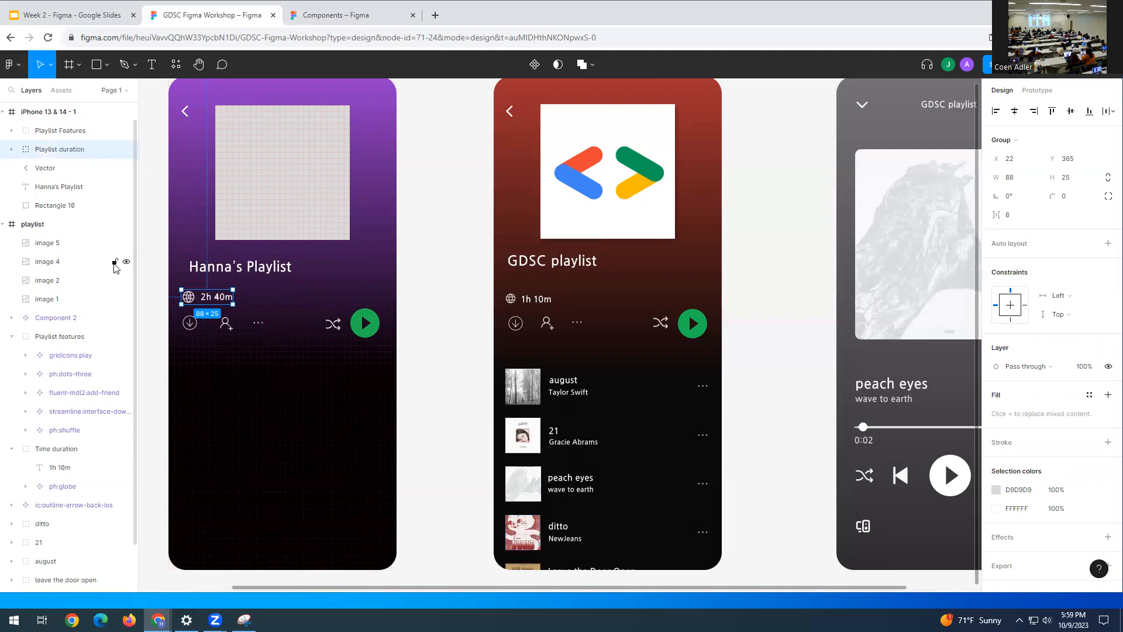
click(310, 366)
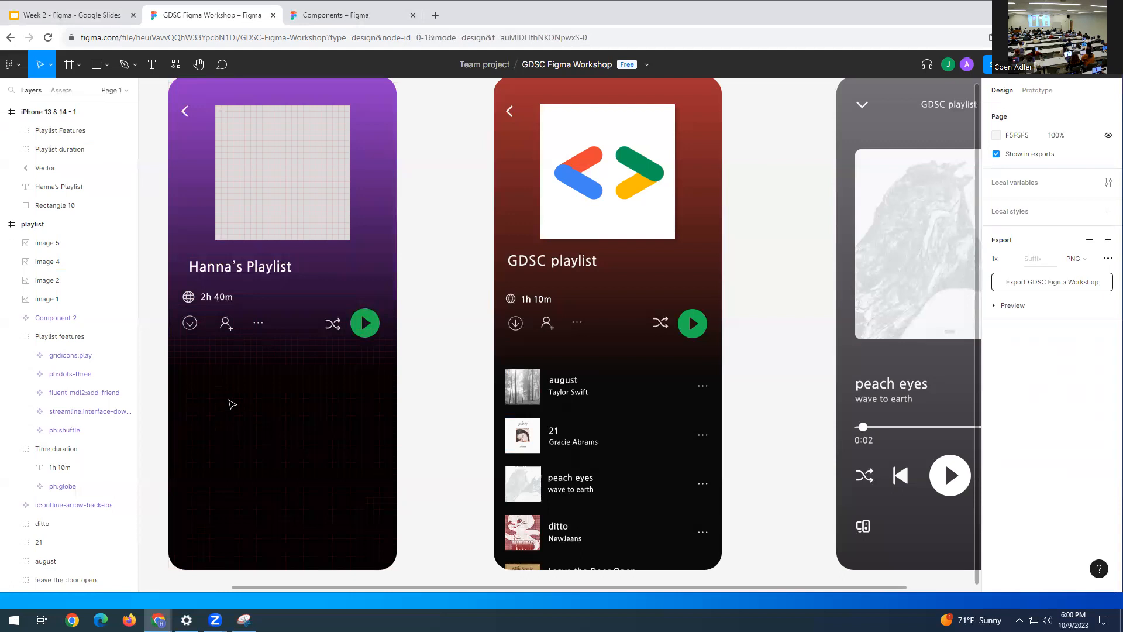
- Draw a square below the controls row and resize it to 60 × 60
key(r)
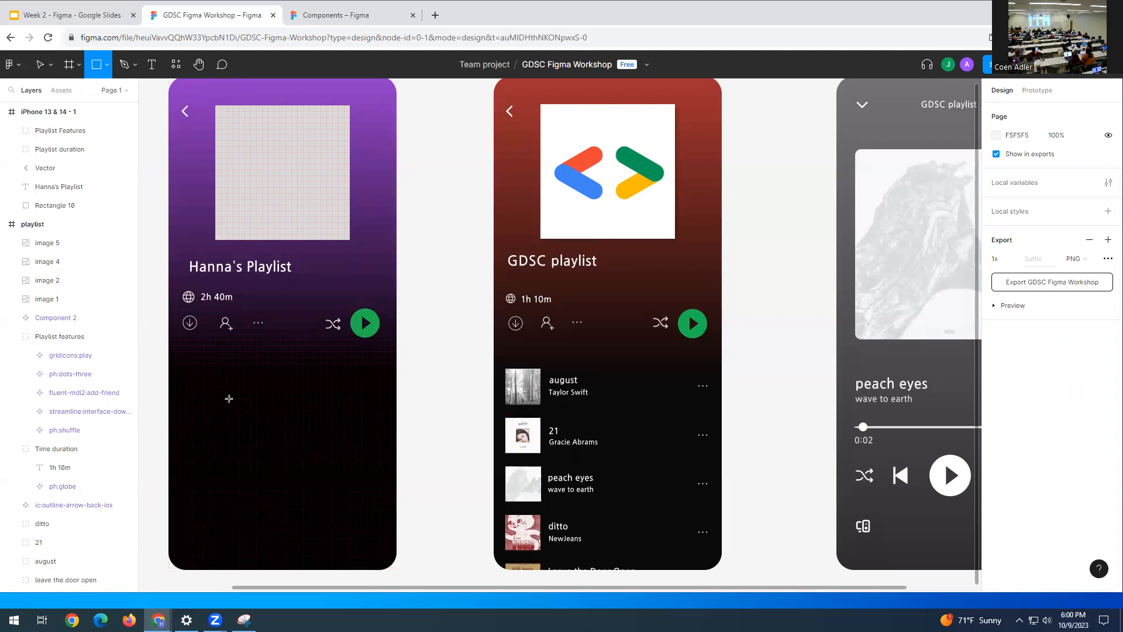
click(190, 370)
drag(193, 374, 218, 389)
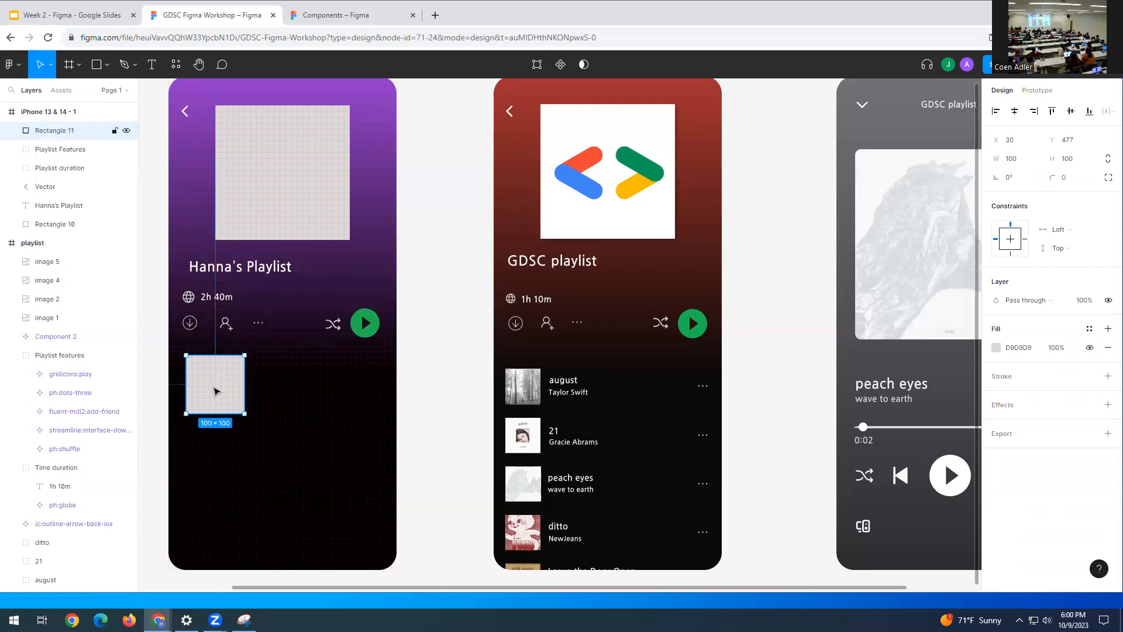
click(1024, 163)
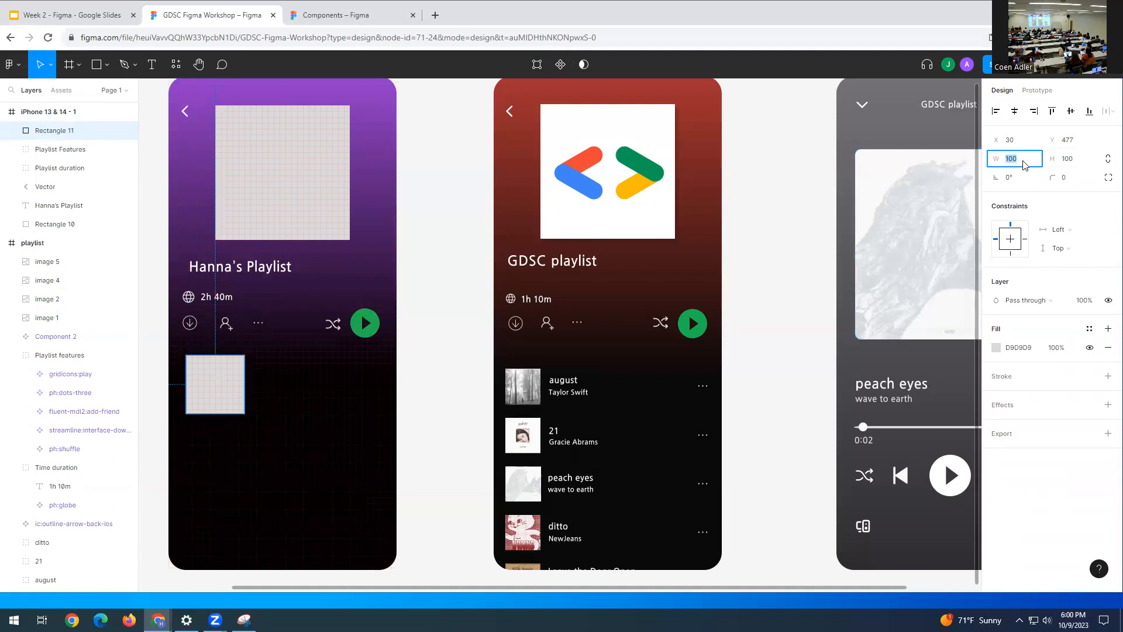
text(60)
click(1068, 161)
text(60)
key(Return)
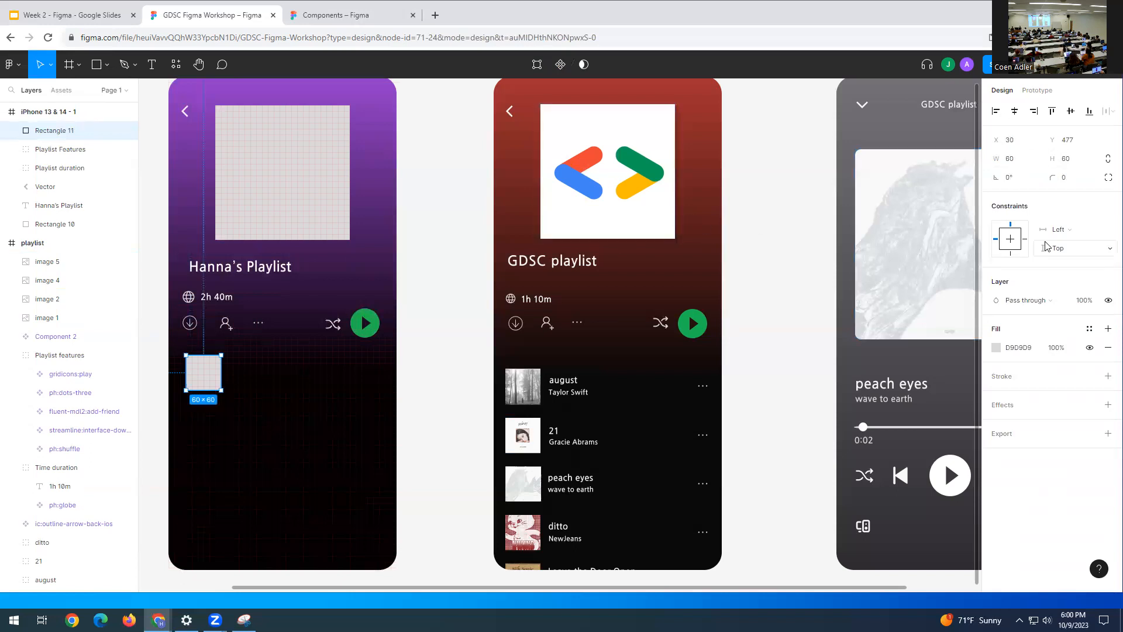
- Position the square at X 20, Y 501
click(1015, 145)
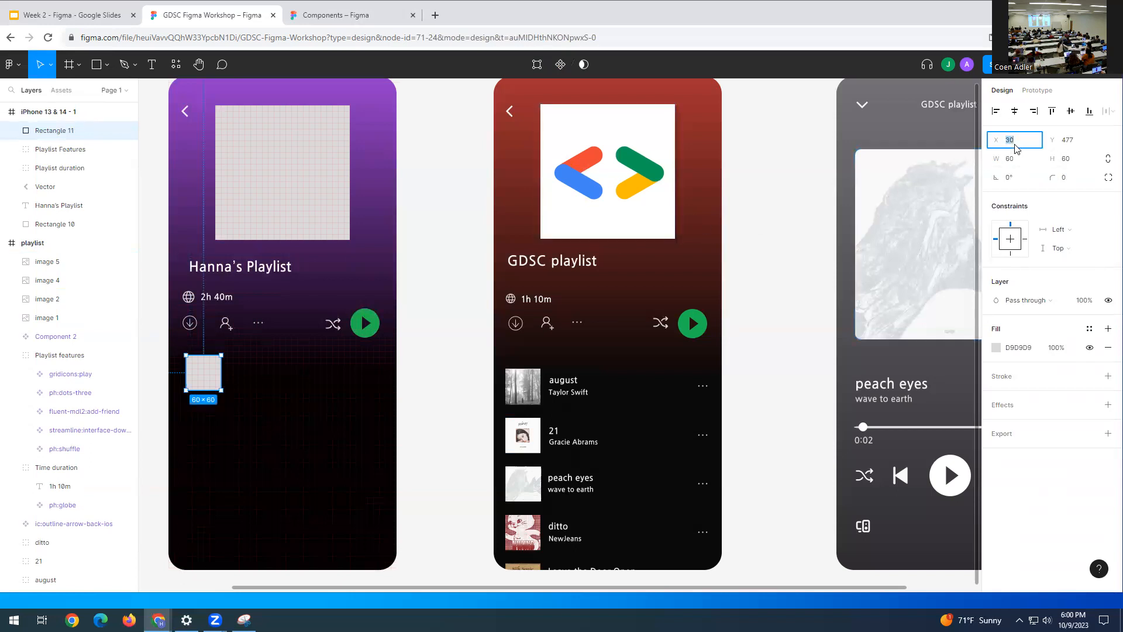
text(20)
click(1080, 146)
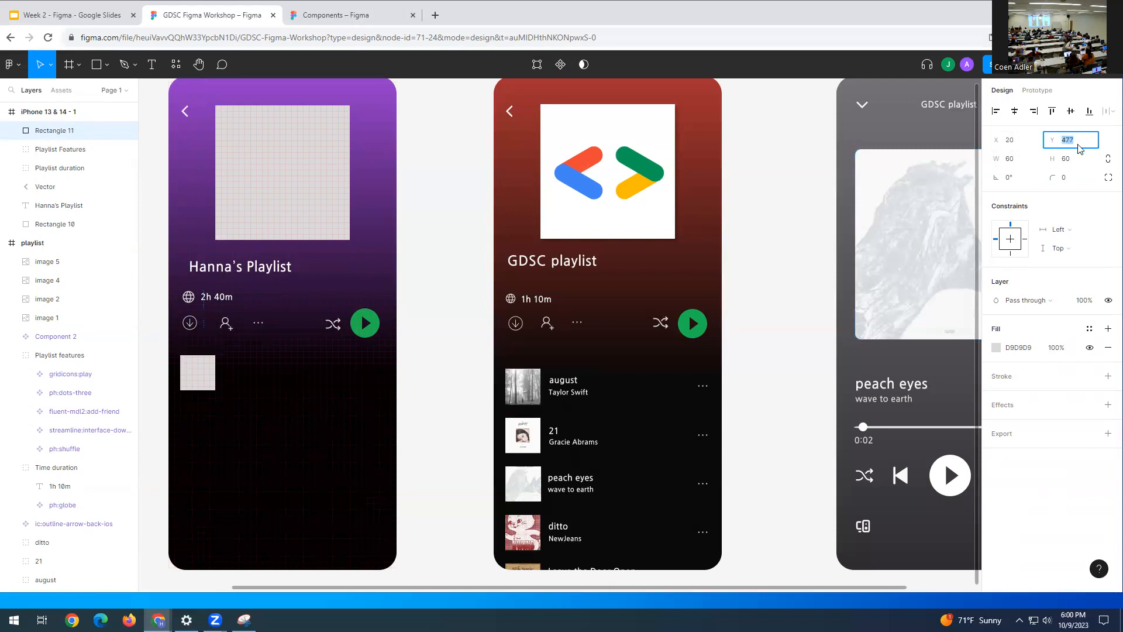
text(5)
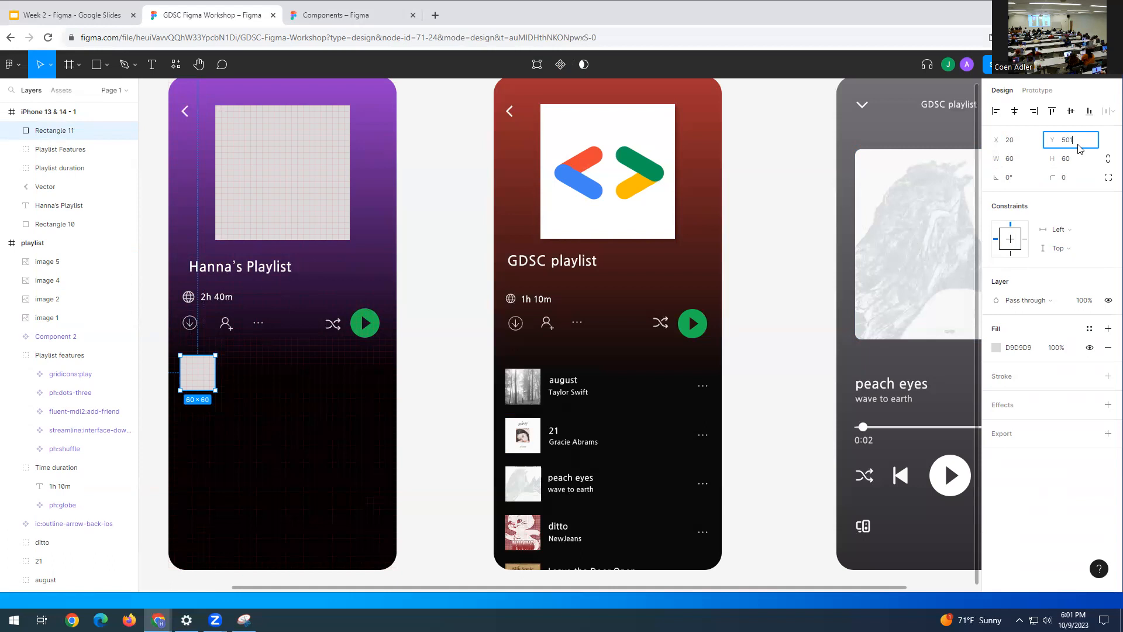
text(01)
key(Return)
click(412, 360)
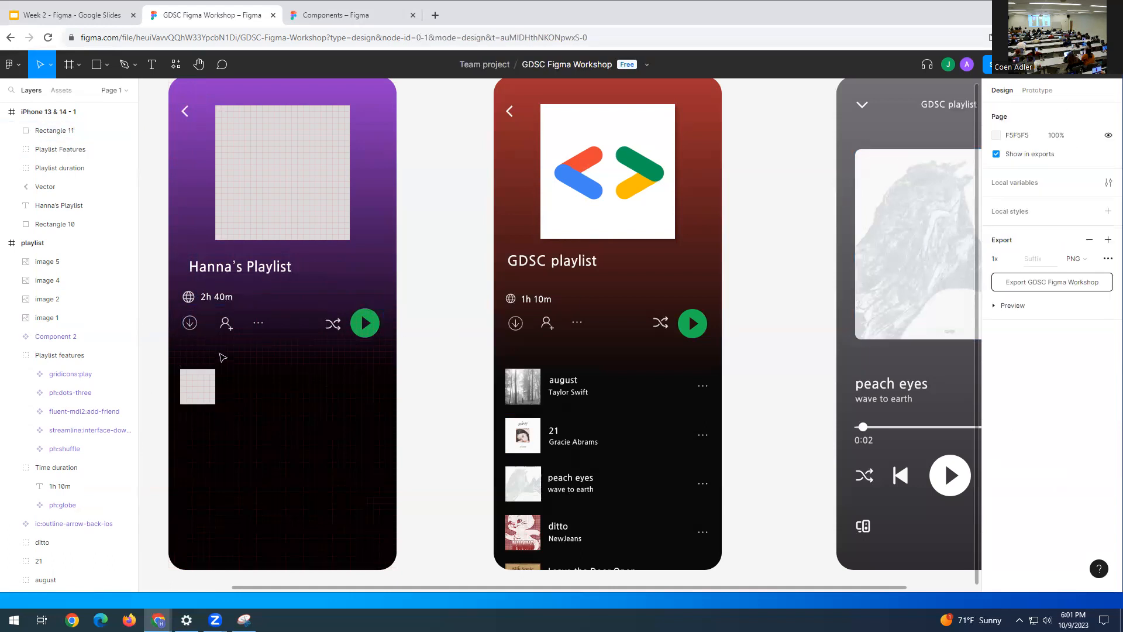
click(200, 379)
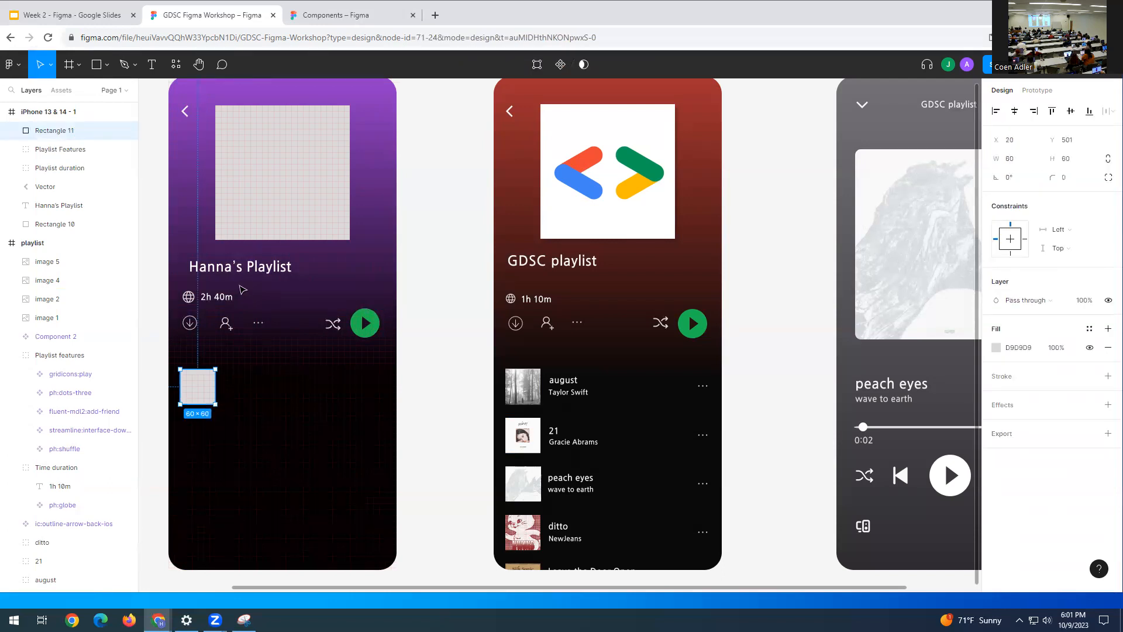
click(261, 272)
click(245, 388)
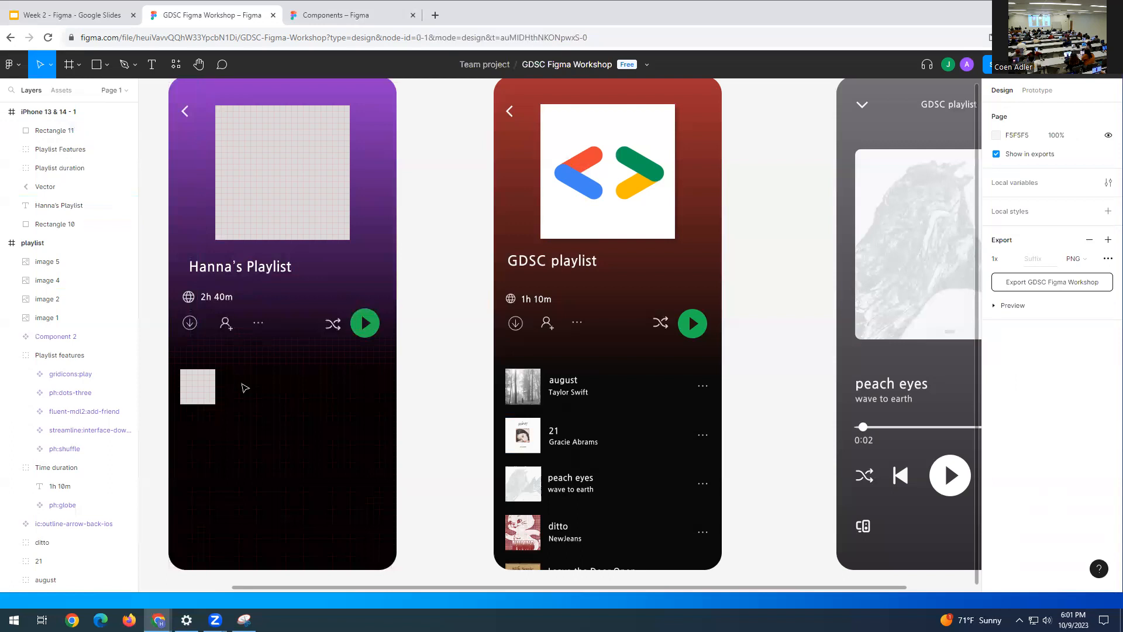
- Add an 'august' text layer just right of the grey square
key(t)
click(241, 382)
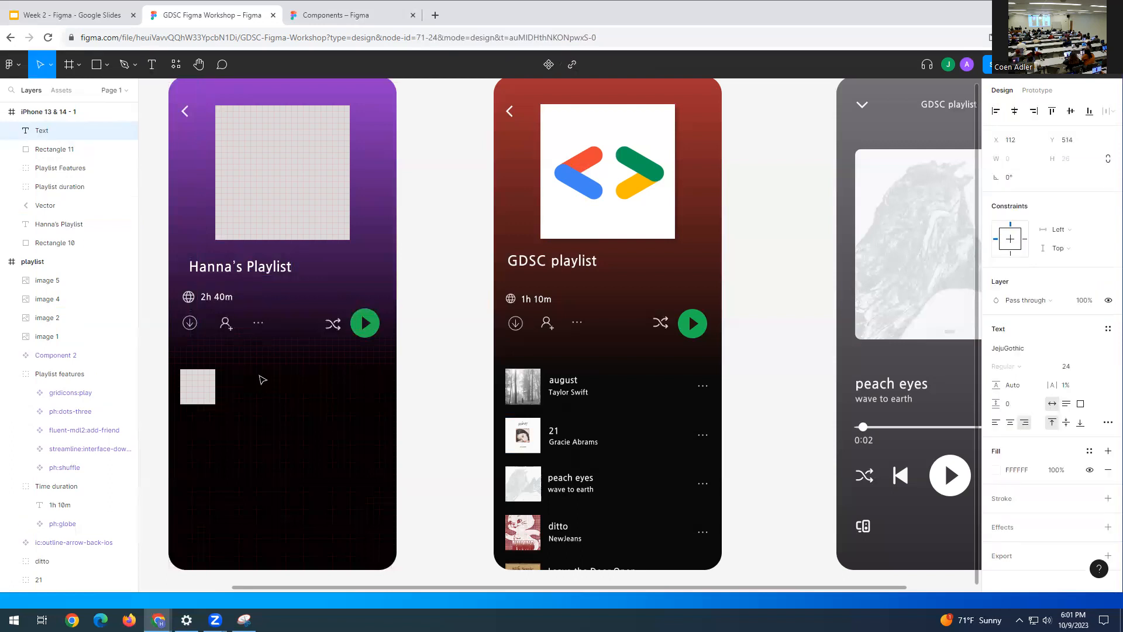
text(august)
key(Escape)
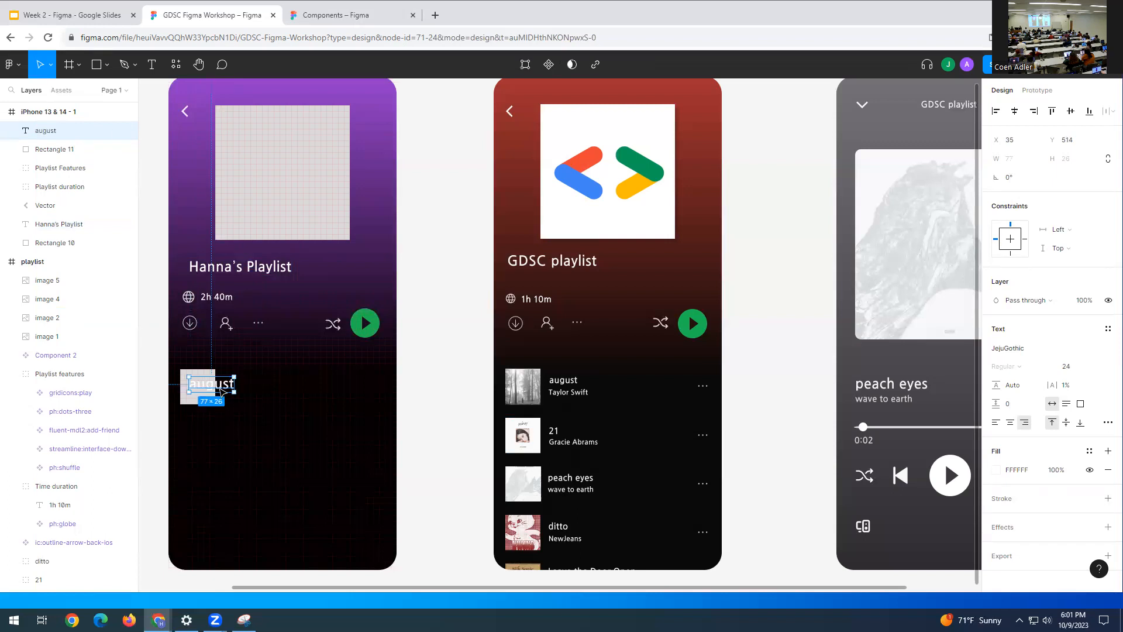
drag(220, 388, 257, 380)
- Set august to font size 15, align it with the square's top, and duplicate it
double_click(256, 377)
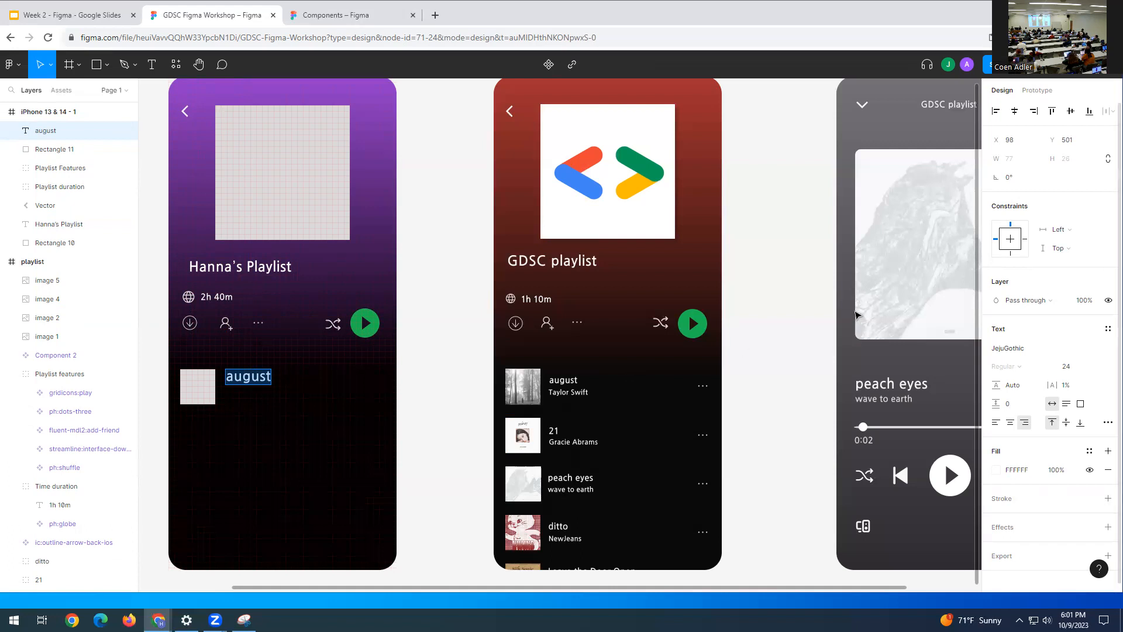
click(1067, 367)
text(15)
key(Return)
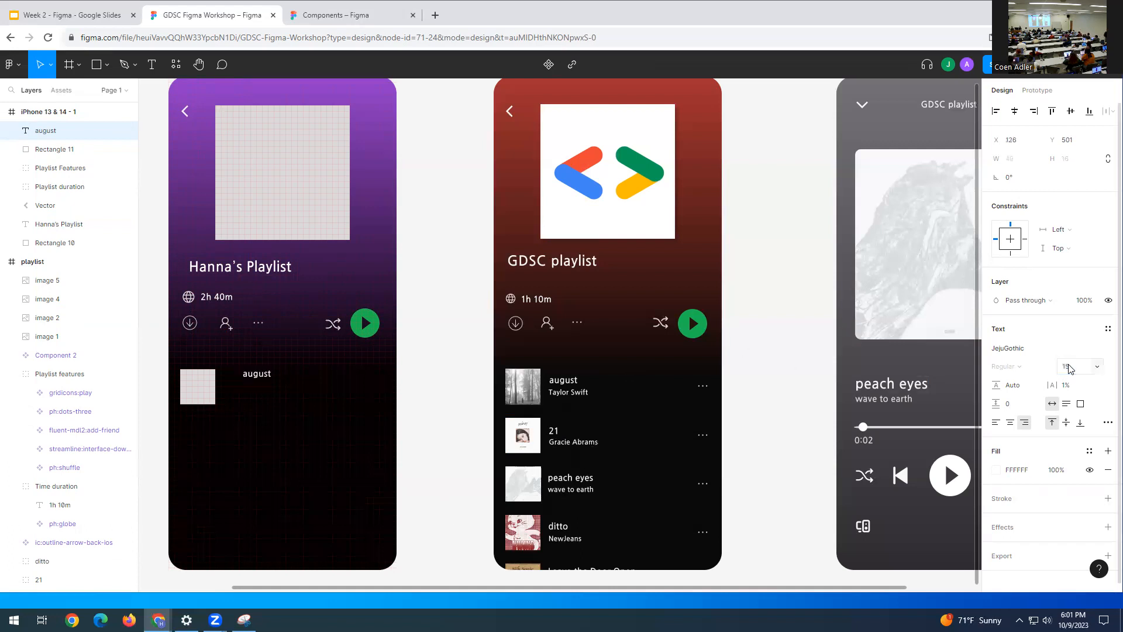
click(251, 374)
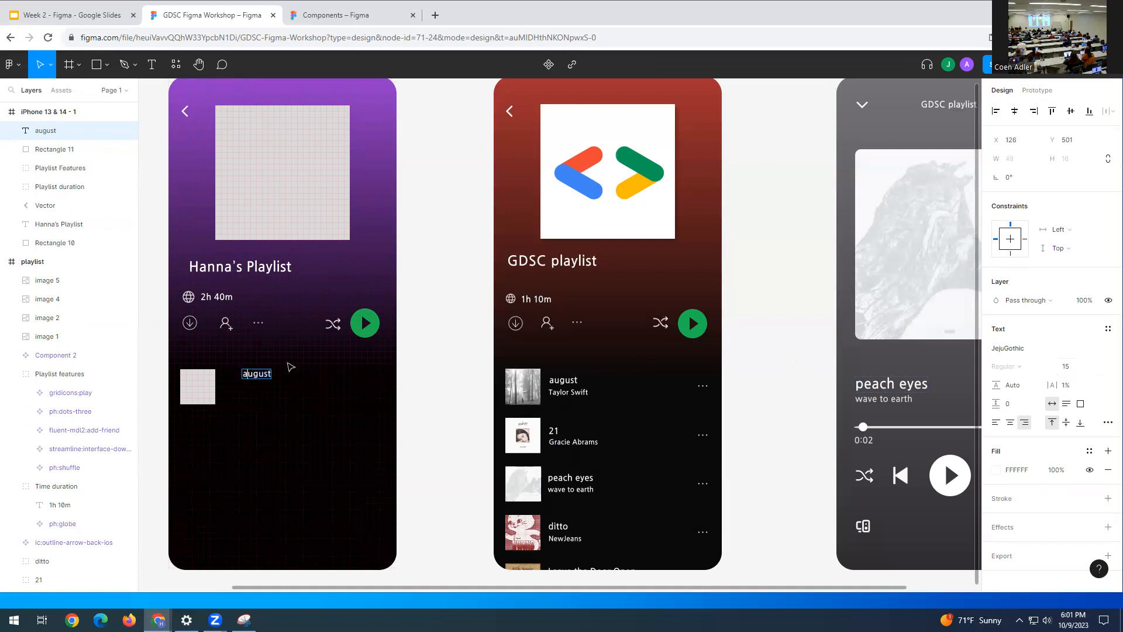
drag(266, 377, 241, 386)
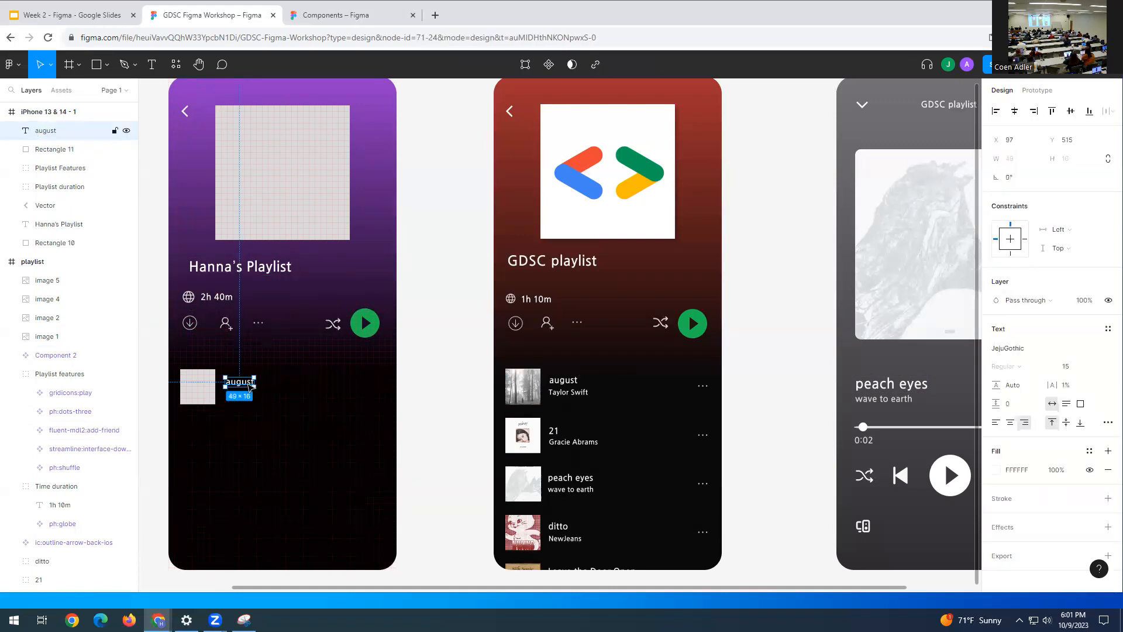
key(ctrl+d)
- Move the duplicate below august and change its text to 'Taylor Swift'
drag(248, 386, 249, 395)
double_click(228, 392)
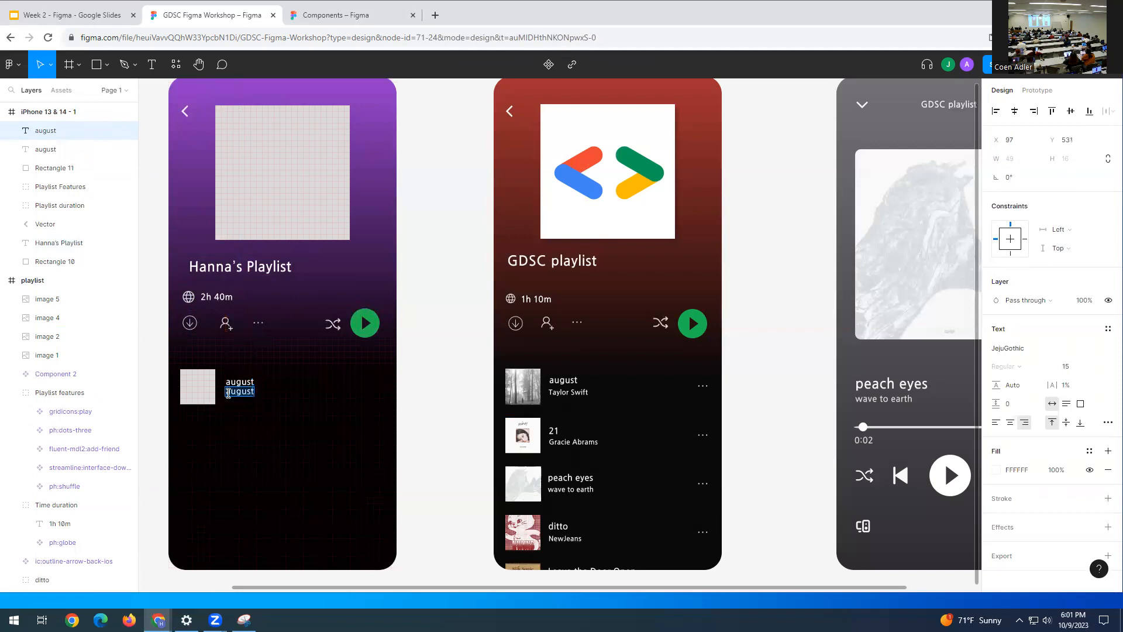
text(Taylor Swift)
key(Escape)
drag(235, 395, 256, 396)
- Set the Taylor Swift text to font size 12 and align it under august
double_click(256, 394)
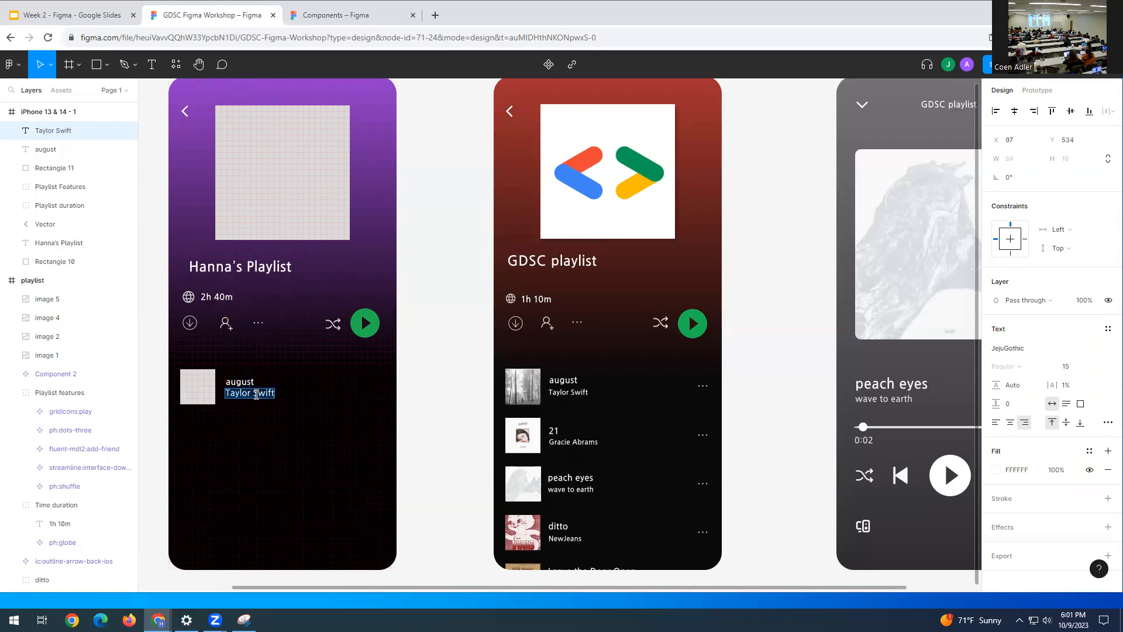
click(1078, 369)
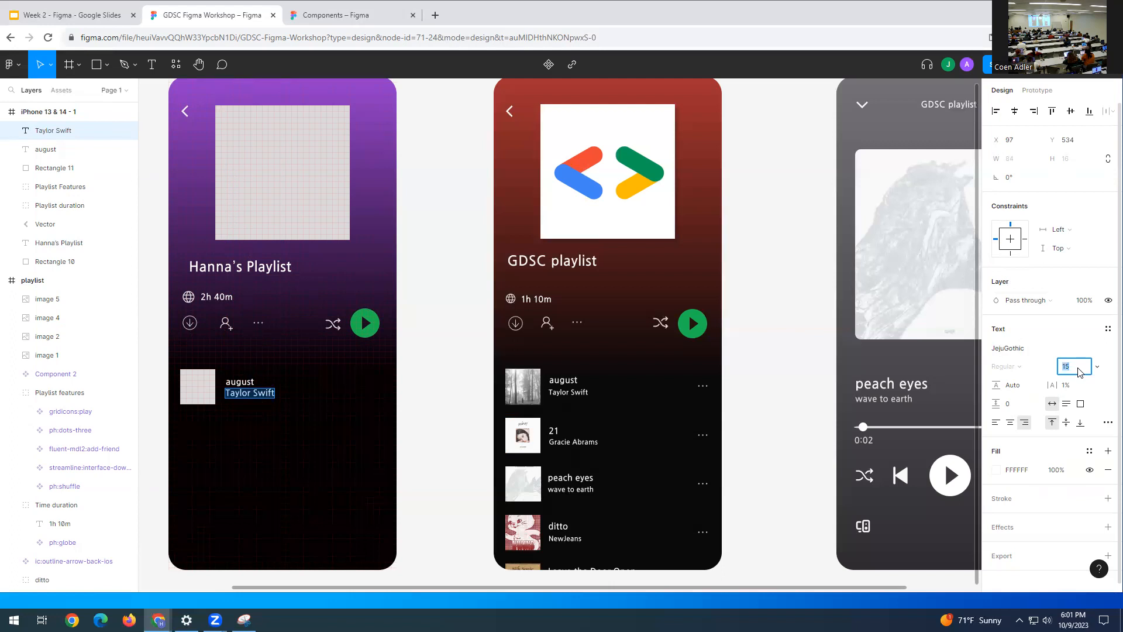
text(12)
key(Return)
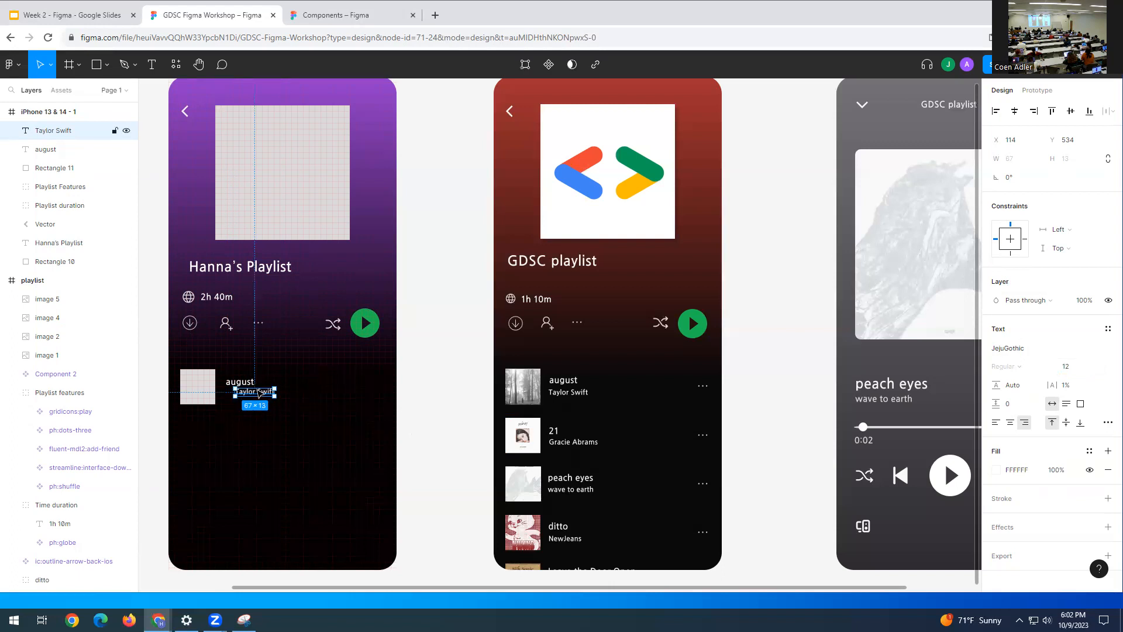
drag(260, 392, 248, 391)
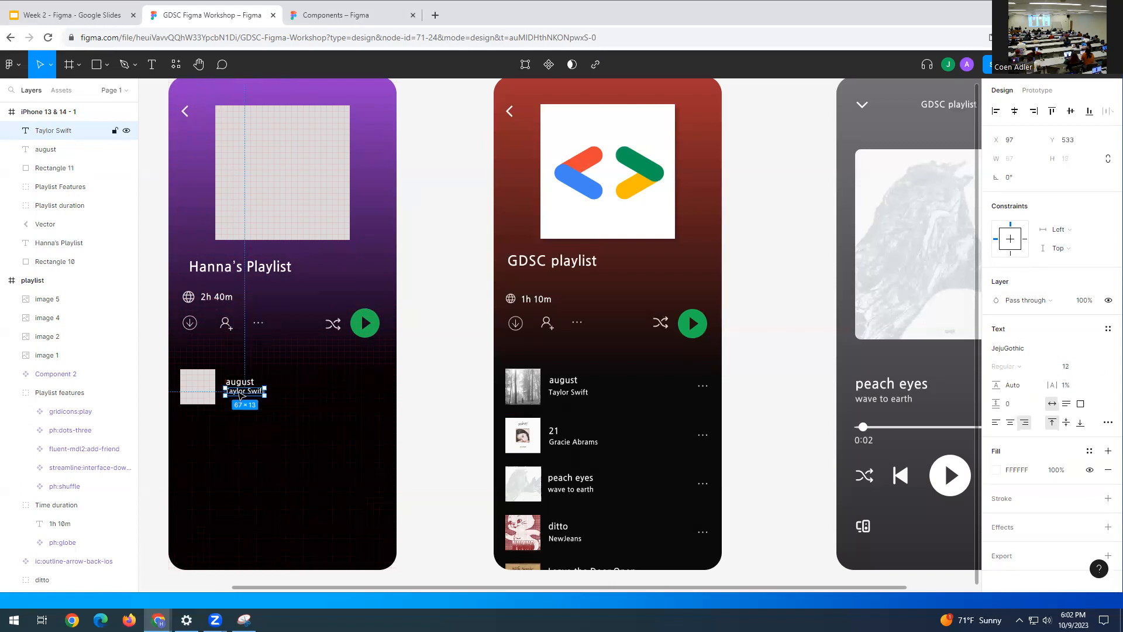
double_click(239, 392)
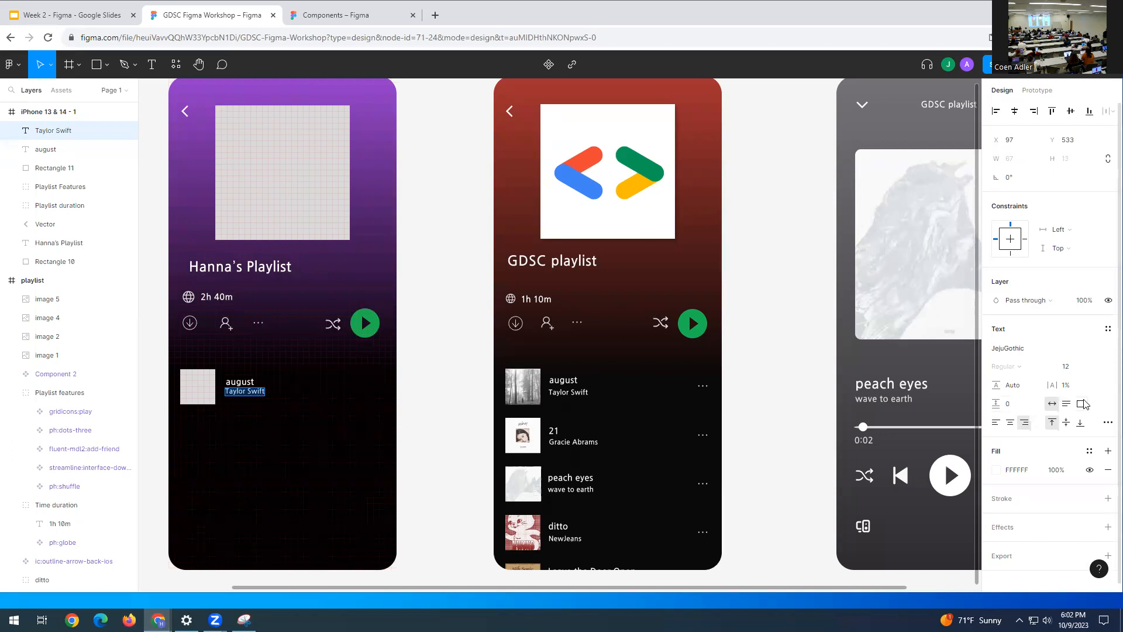
scroll(1000, 480, down, 1)
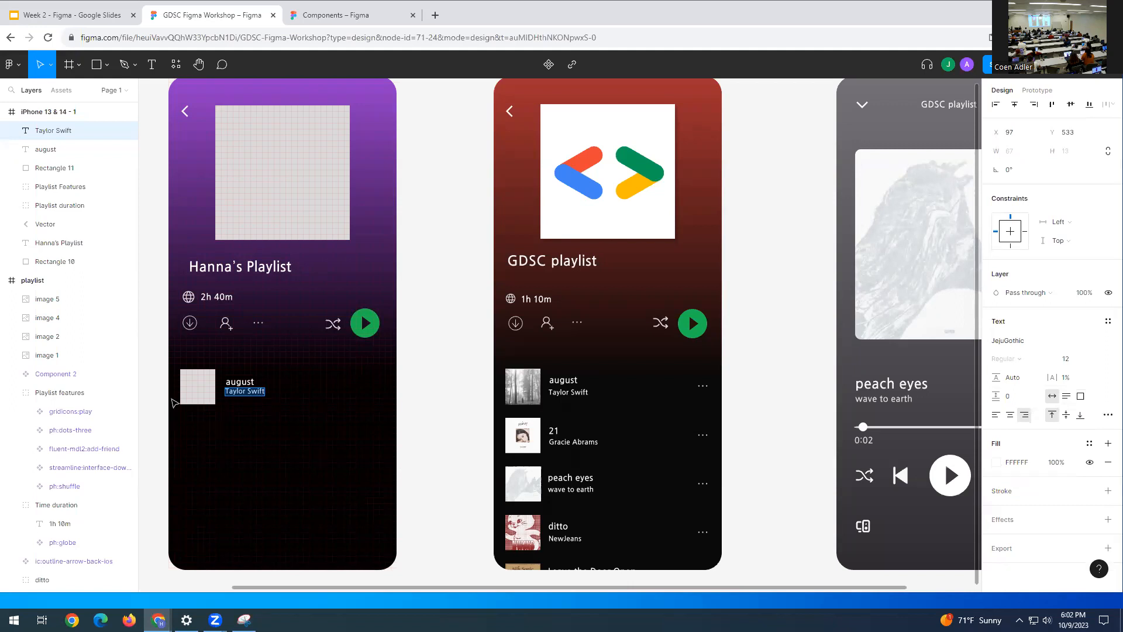
- Colour the Taylor Swift text grey 747176 from the document colours
click(999, 464)
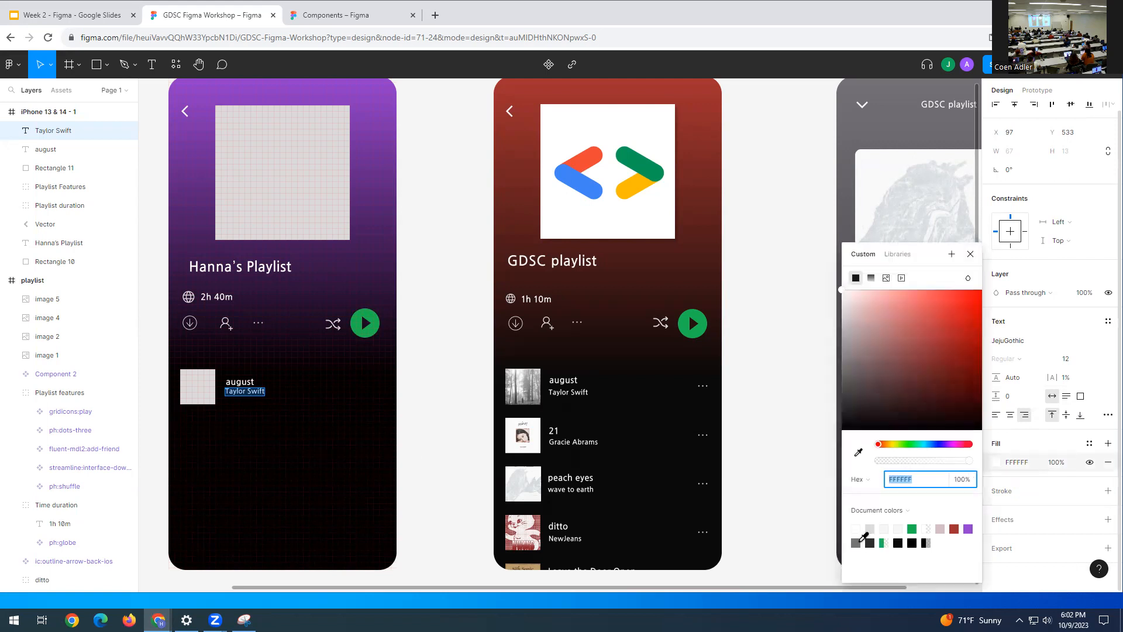
click(858, 543)
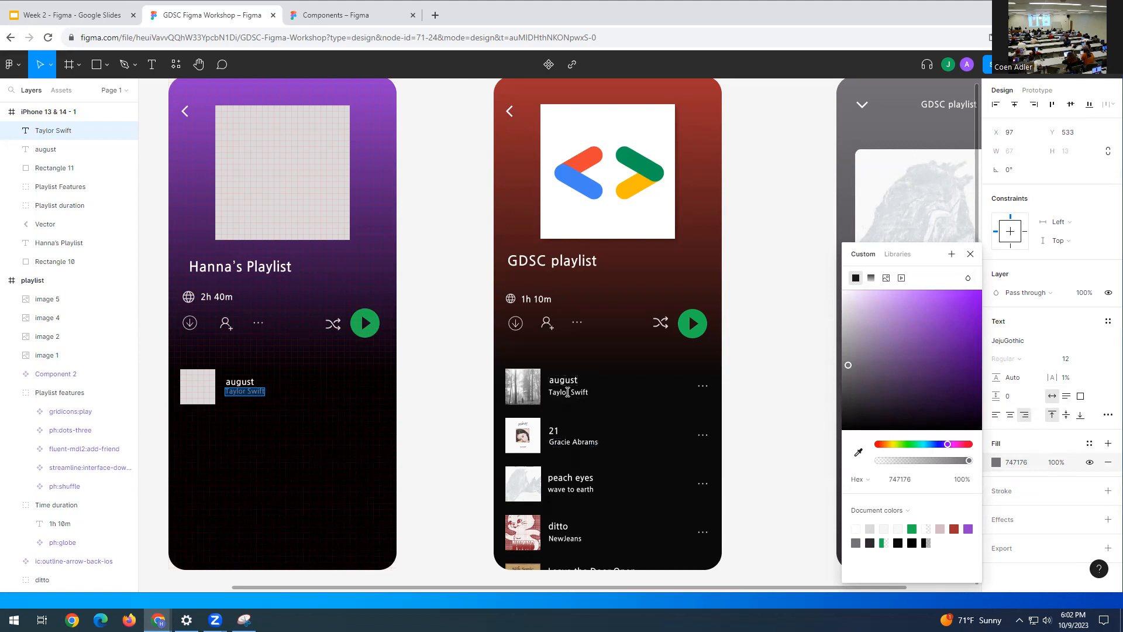
click(971, 255)
key(Escape)
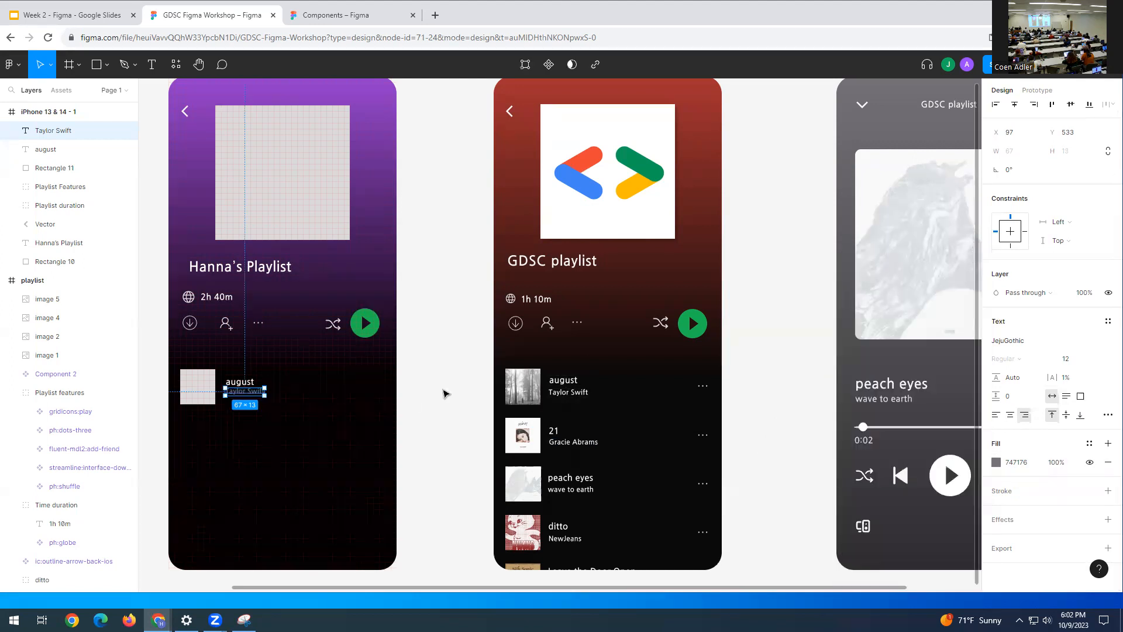
click(447, 387)
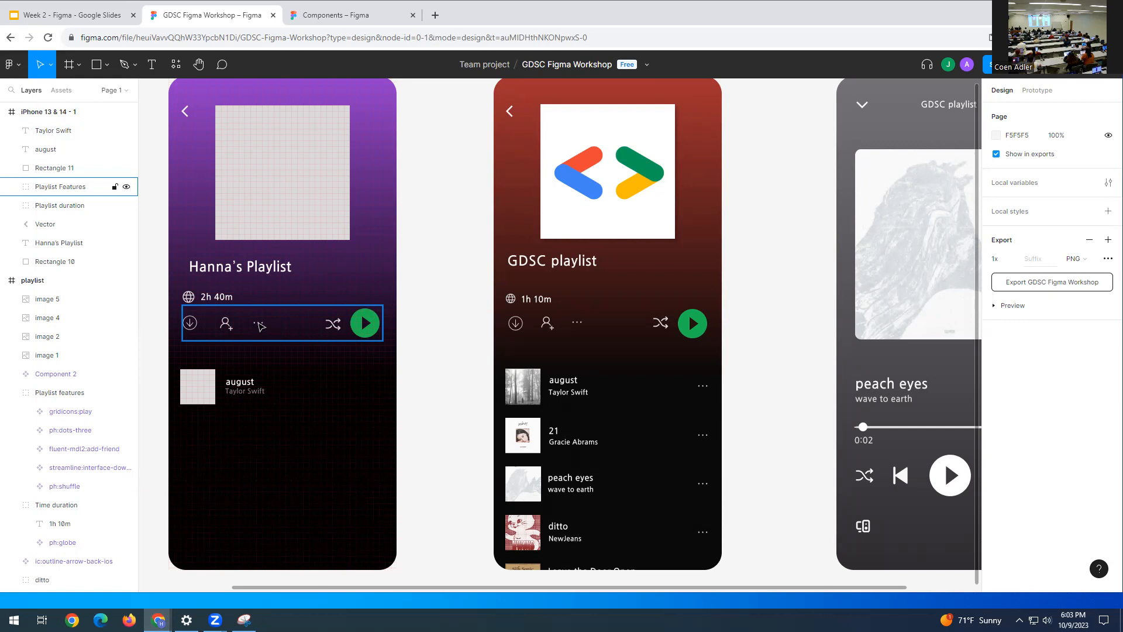
- Paste a three-dots icon copy at the august row's right end, X 324, Y 518
double_click(260, 325)
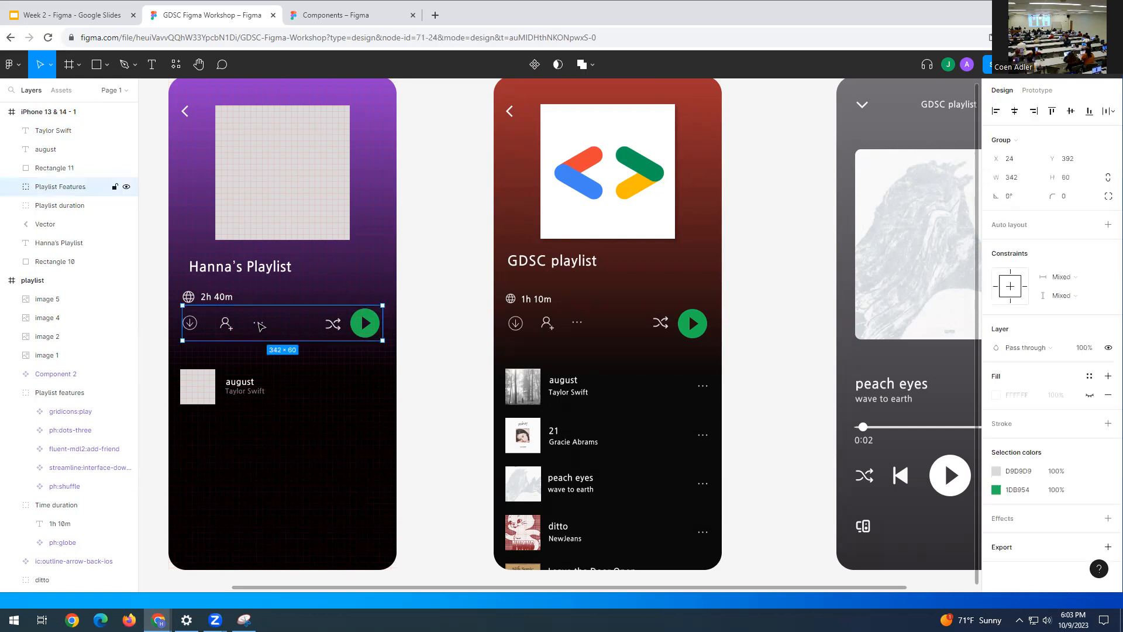
double_click(261, 325)
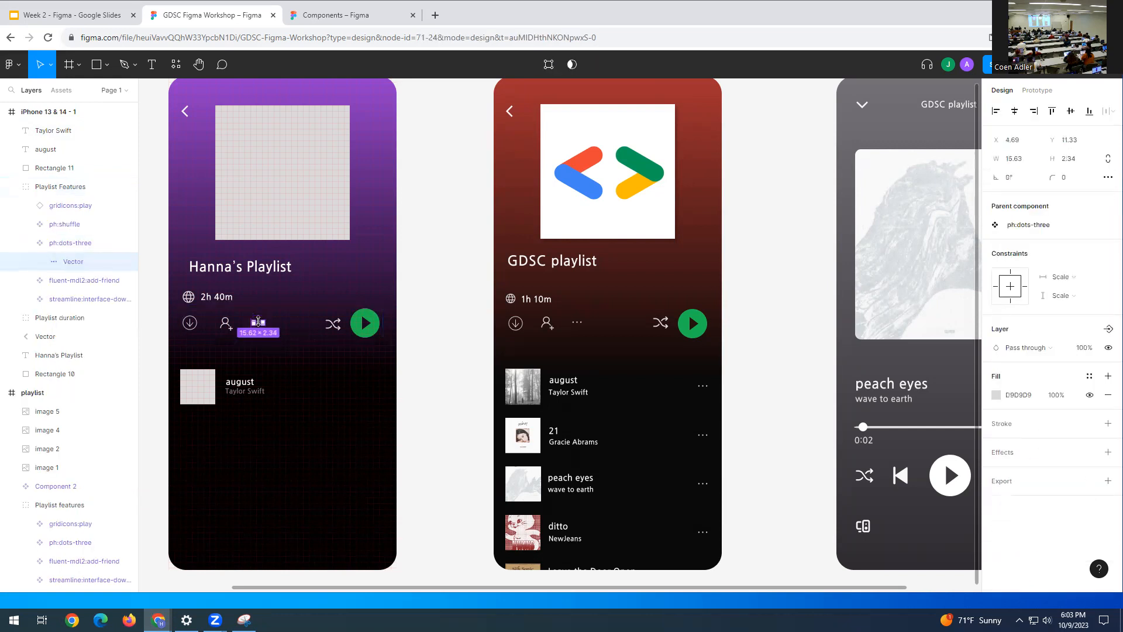
click(245, 372)
double_click(258, 327)
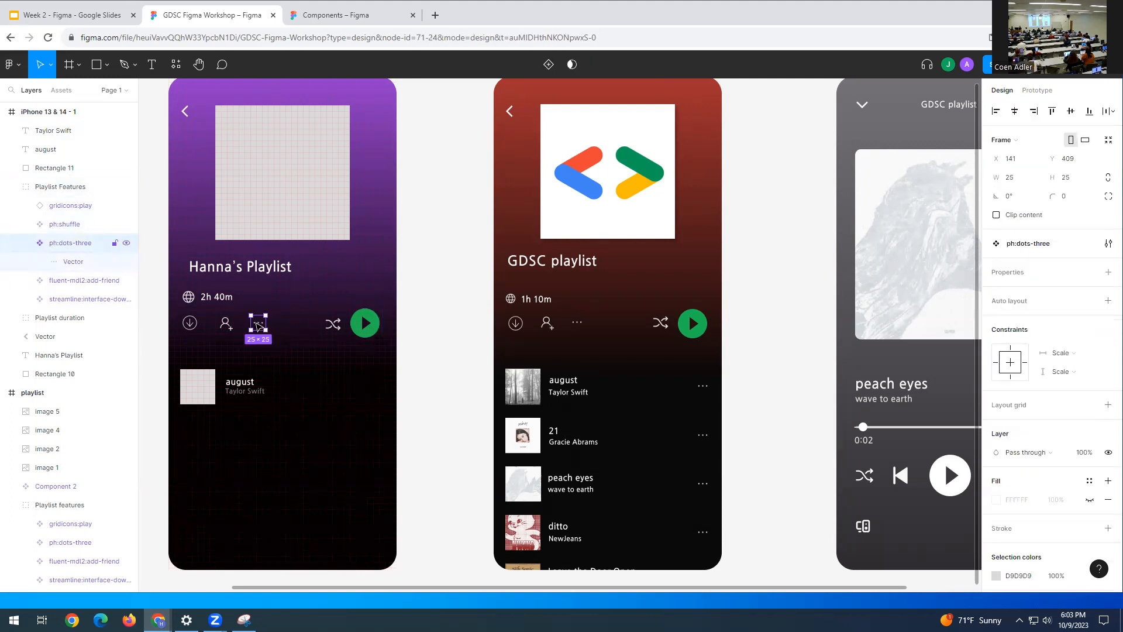
click(288, 396)
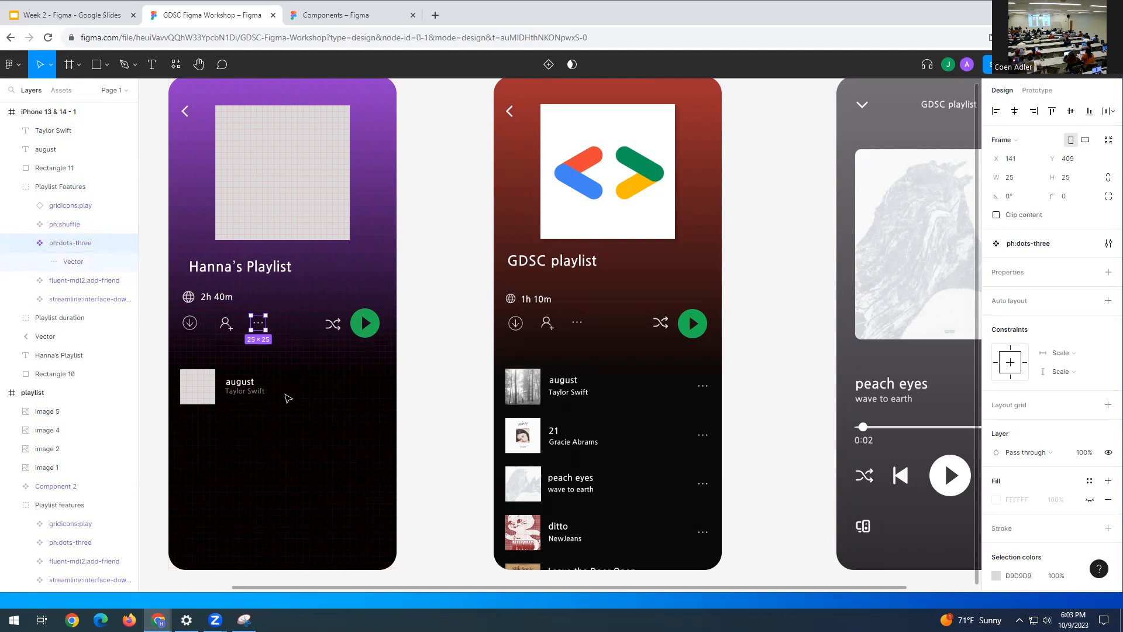
key(ctrl+v)
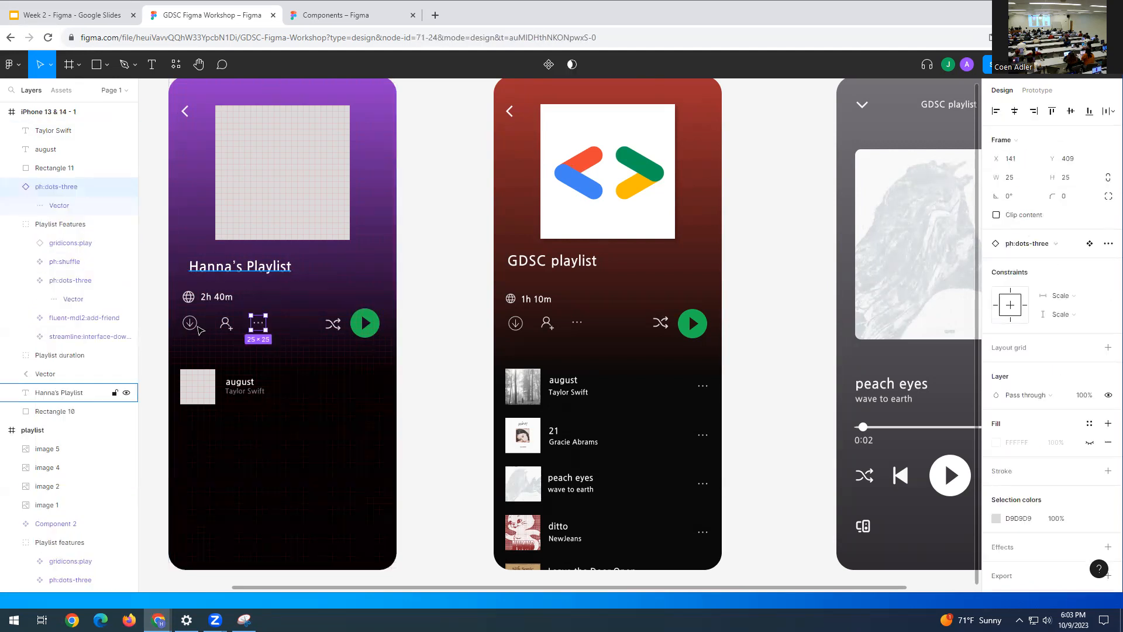
drag(258, 327, 366, 390)
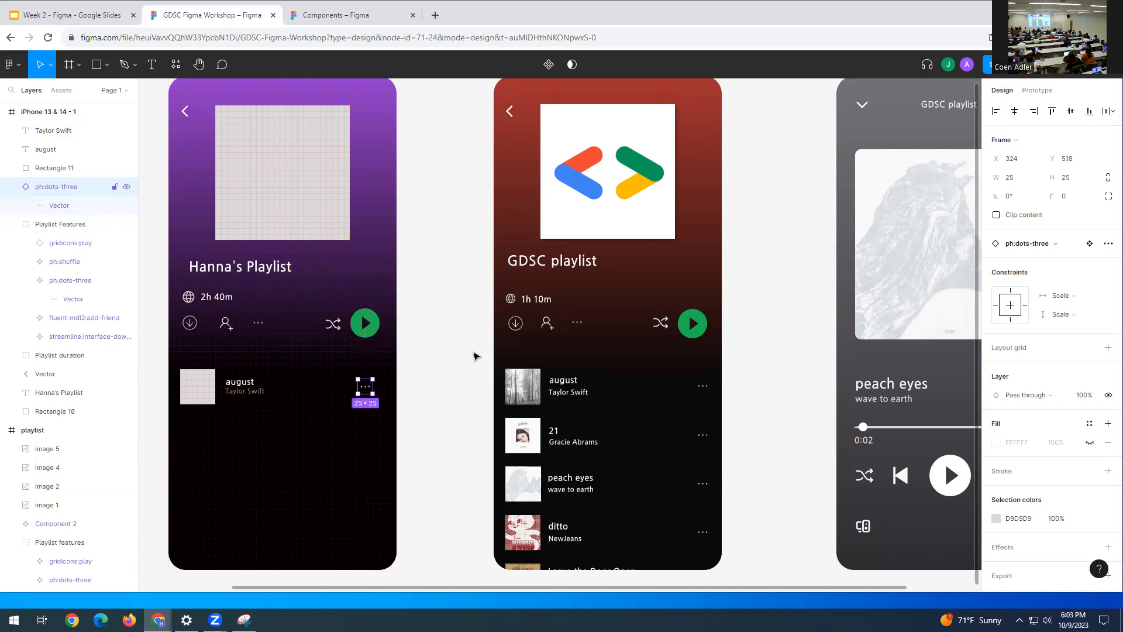
click(471, 358)
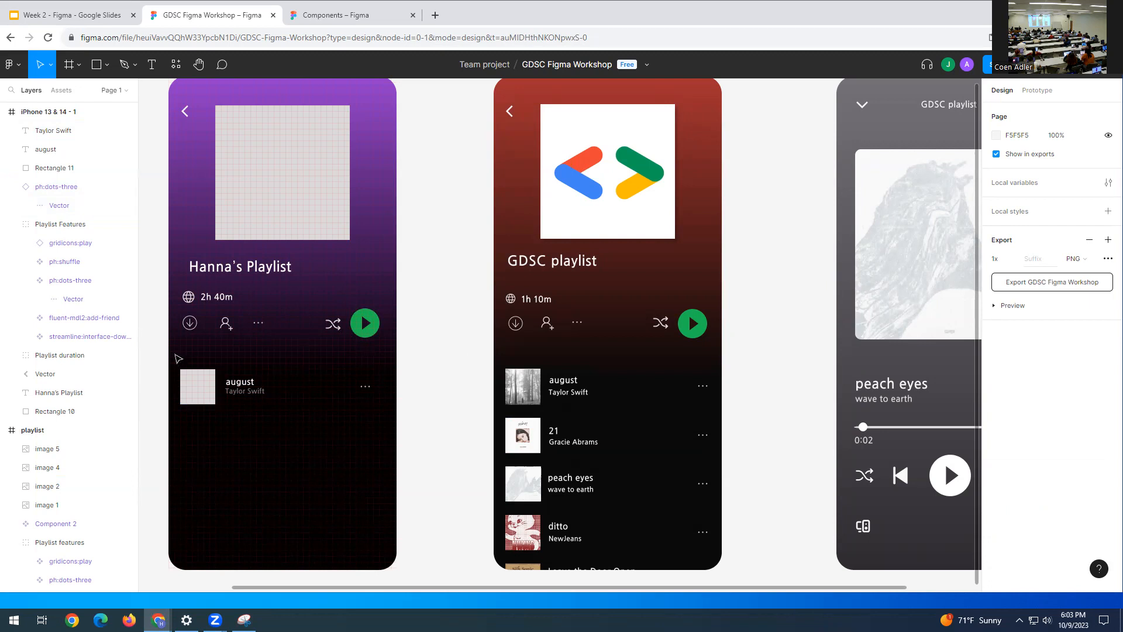
- Group the august row's square, title, artist and dots icon into one 329 × 60 Group 4
drag(176, 352, 338, 411)
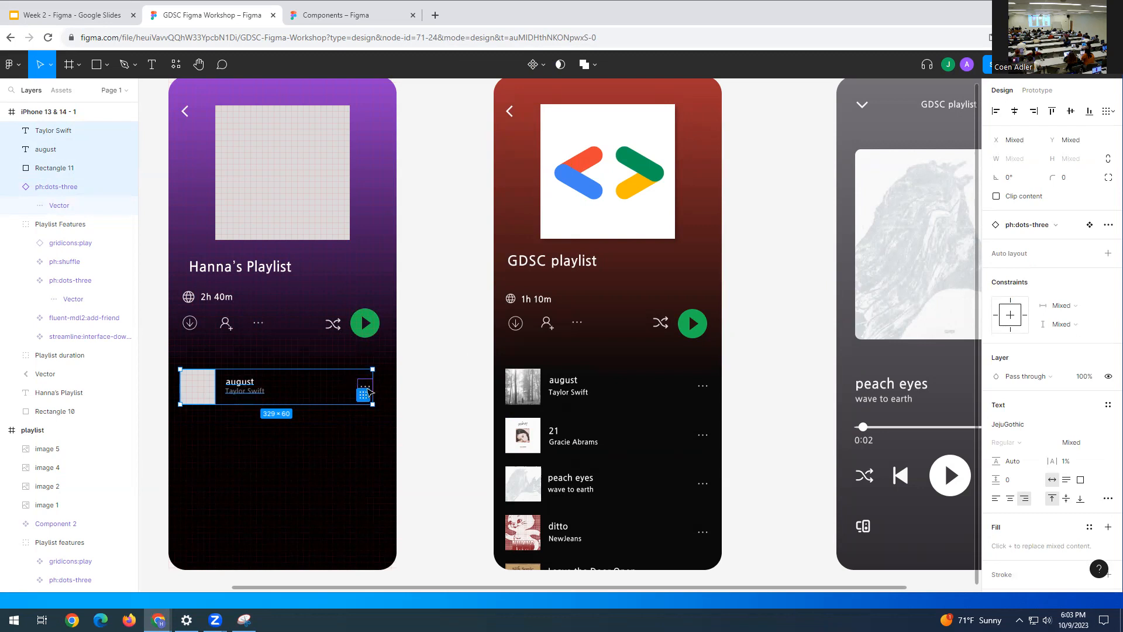
right_click(323, 386)
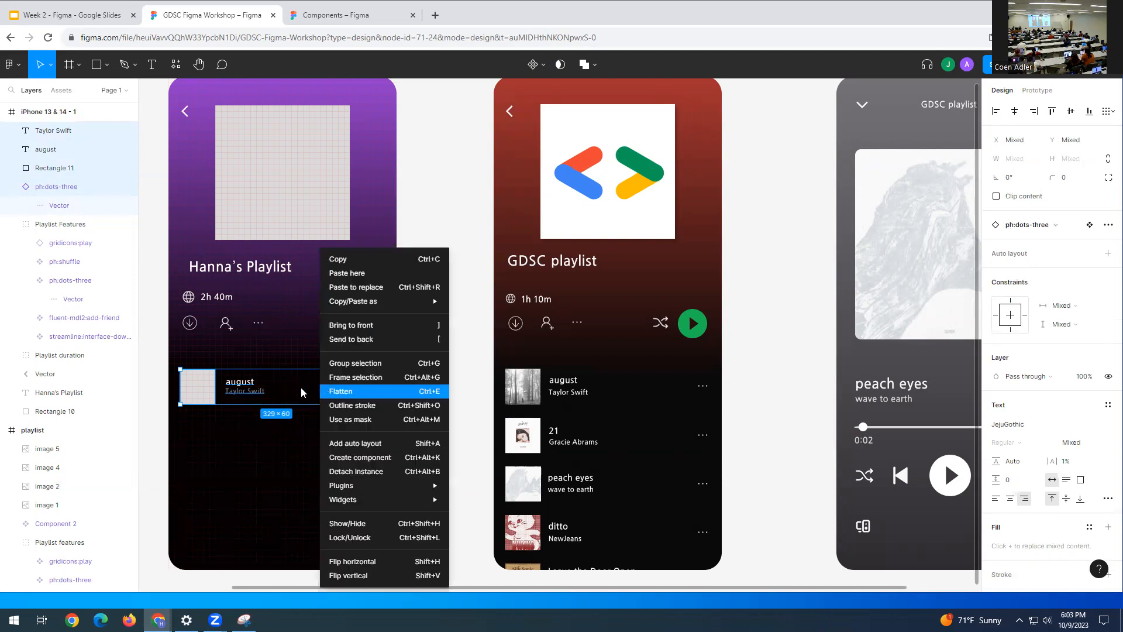
click(379, 366)
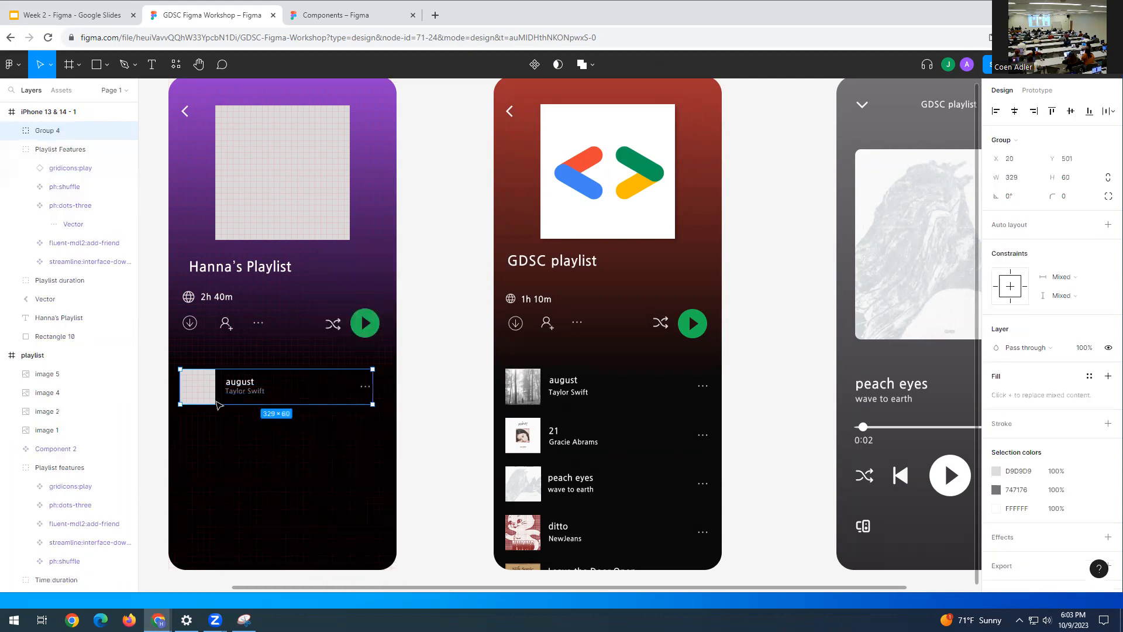
click(286, 389)
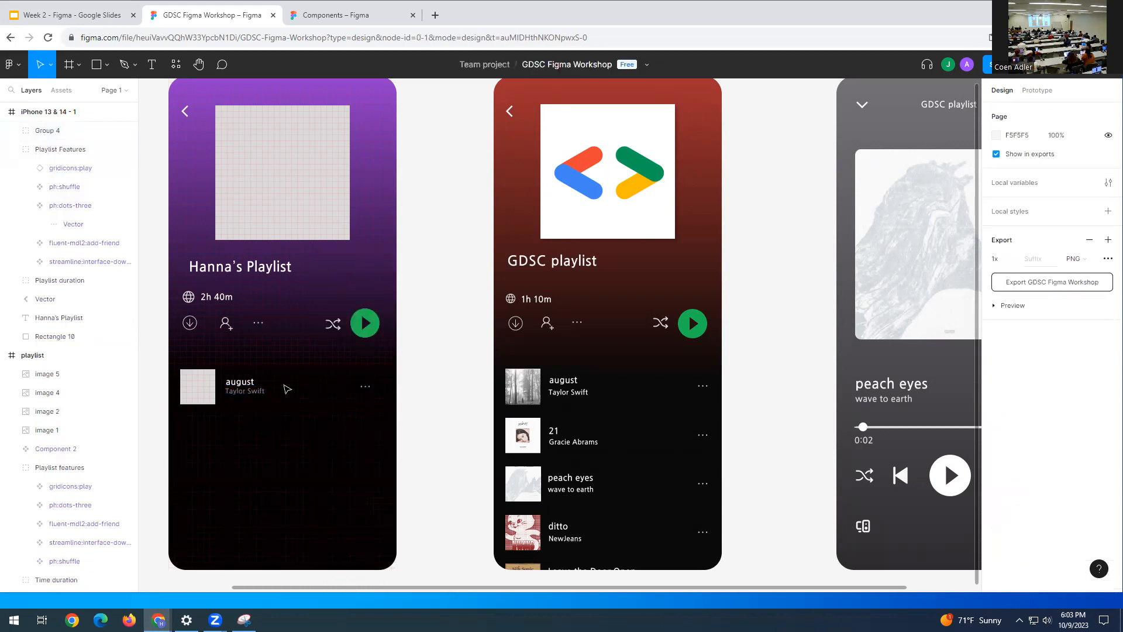
- Duplicate the august row group and stack the copies below it, the lowest at Y 810
click(212, 403)
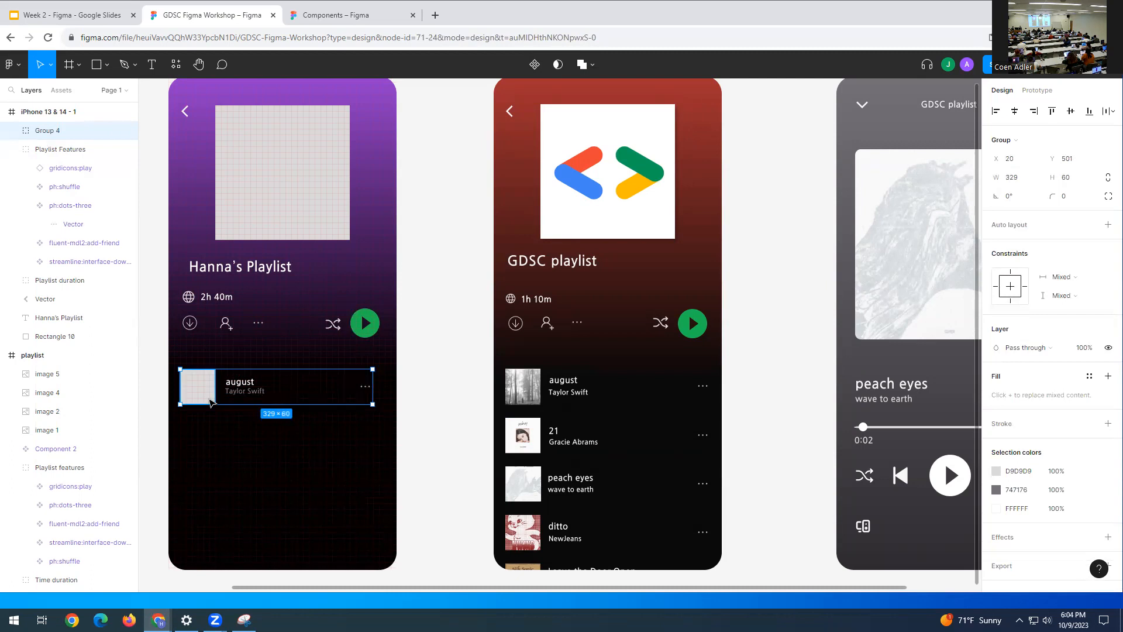
key(ctrl+g)
drag(211, 402, 214, 437)
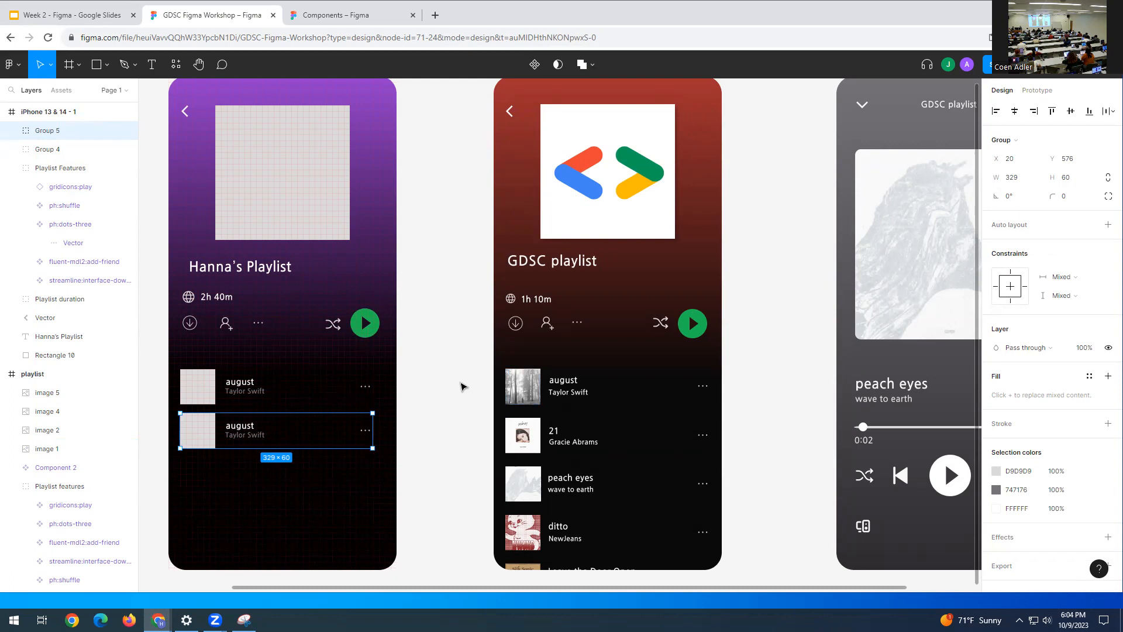
key(ctrl+d)
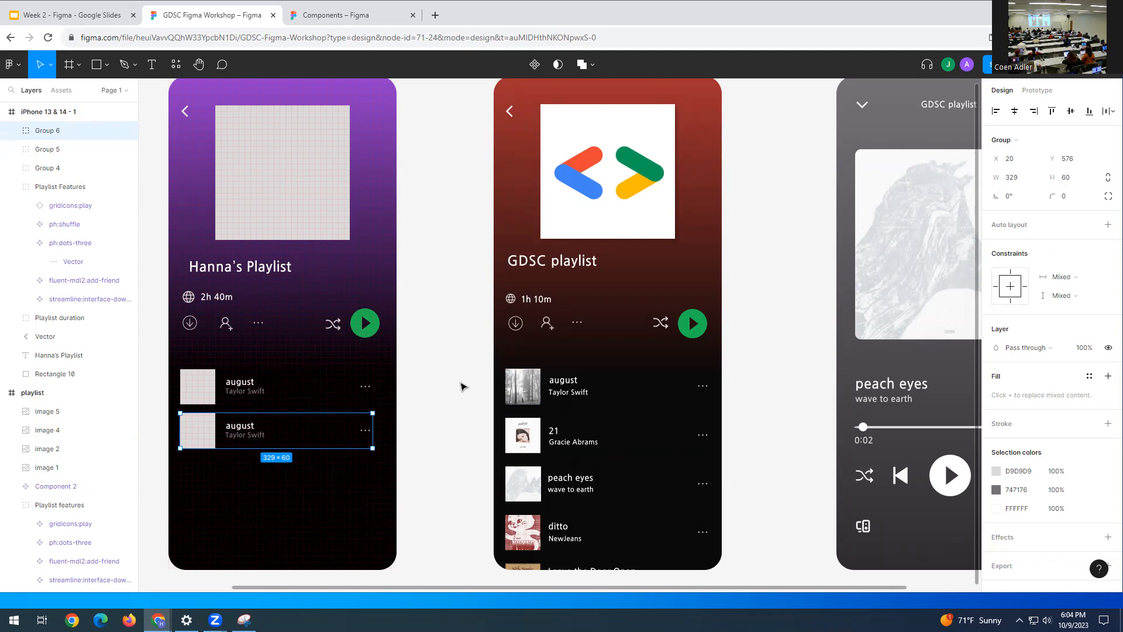
drag(204, 445, 203, 484)
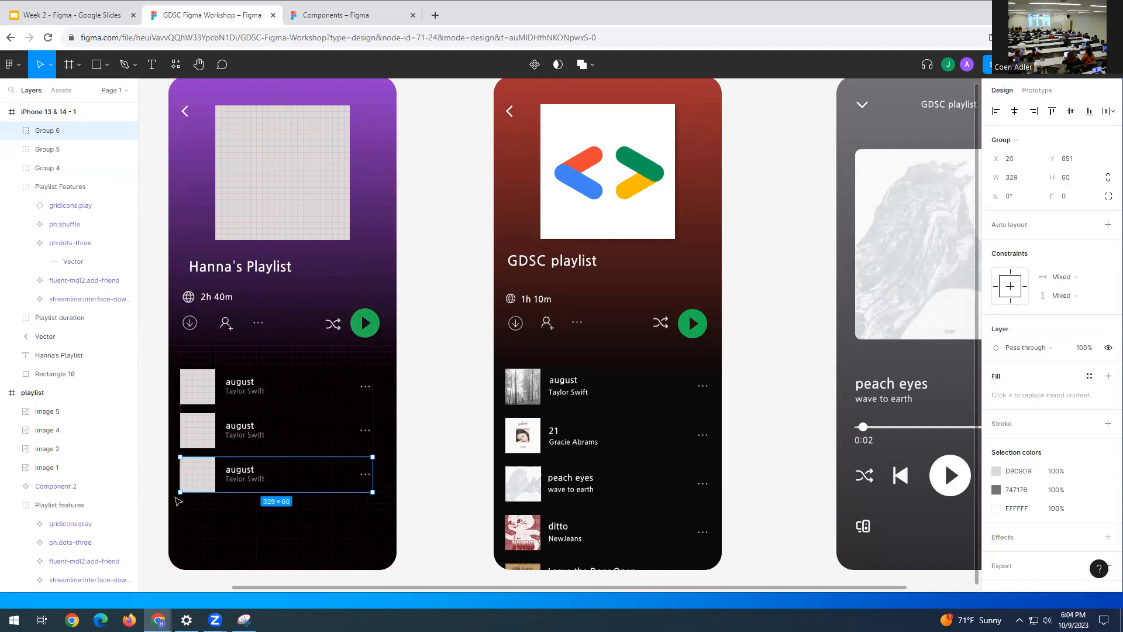
drag(193, 475, 195, 561)
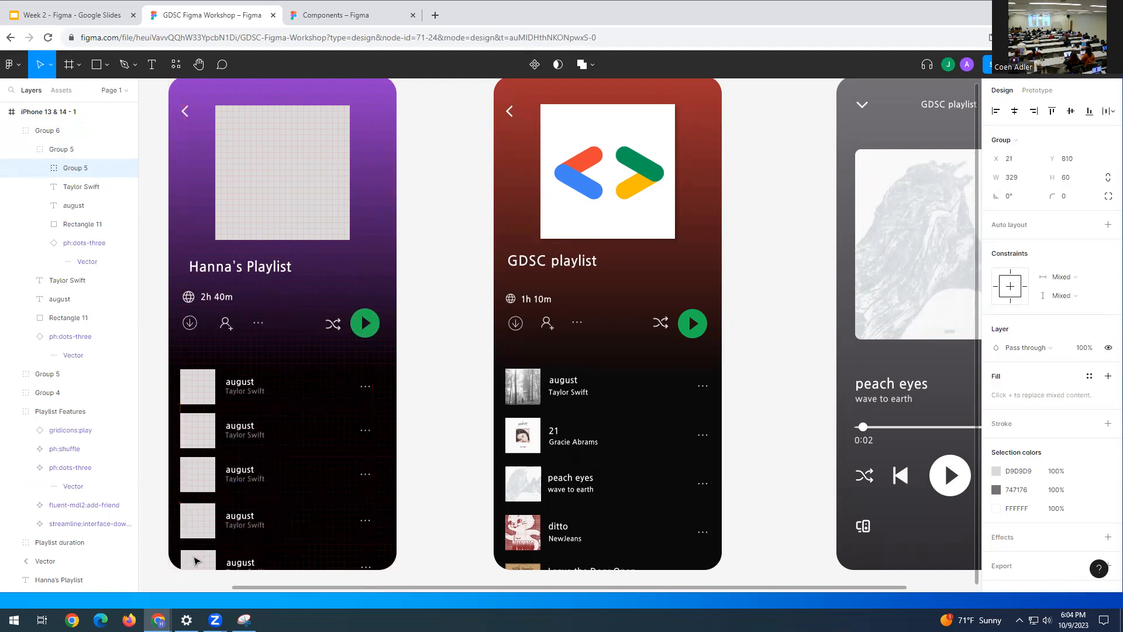
click(466, 447)
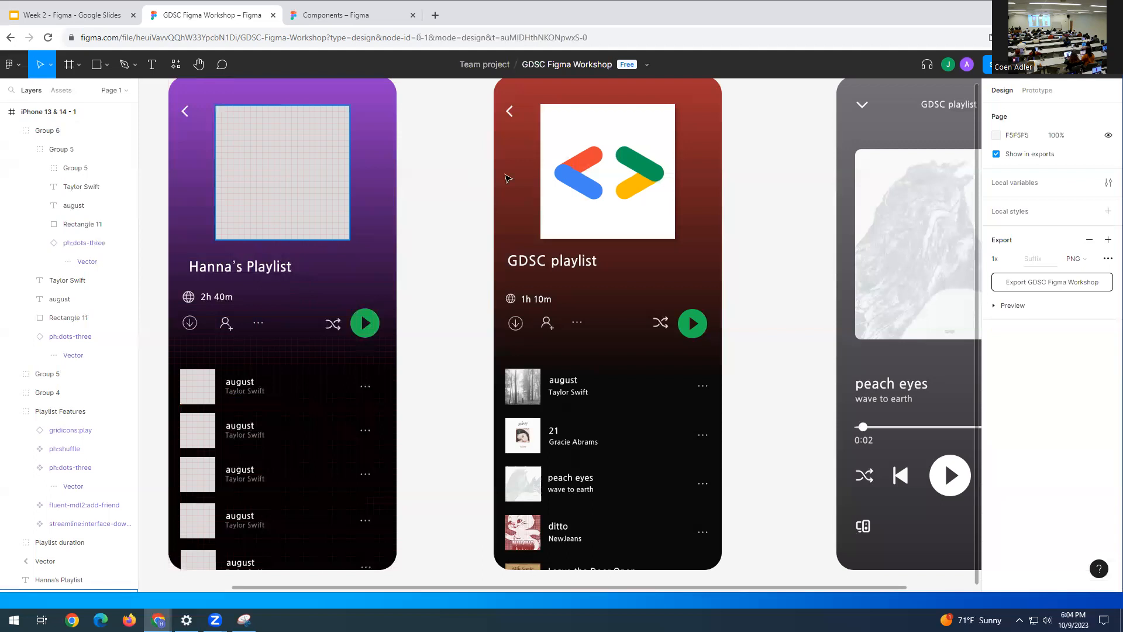
- Paste the Google logo image from the GDSC frame into Hanna's Playlist's grey cover square
click(299, 171)
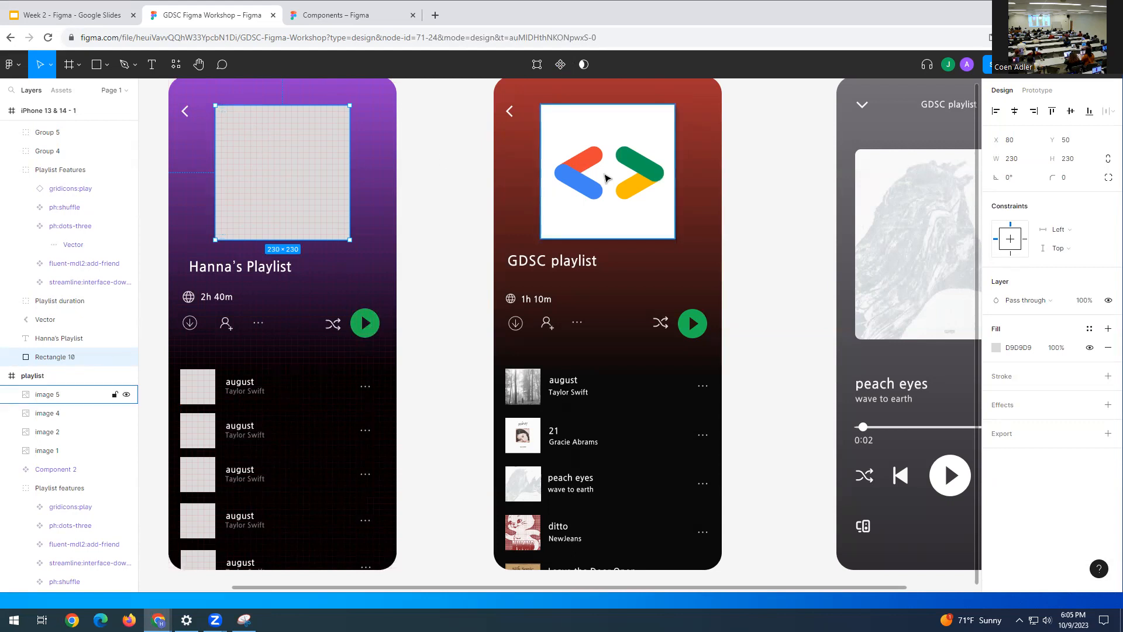
click(587, 140)
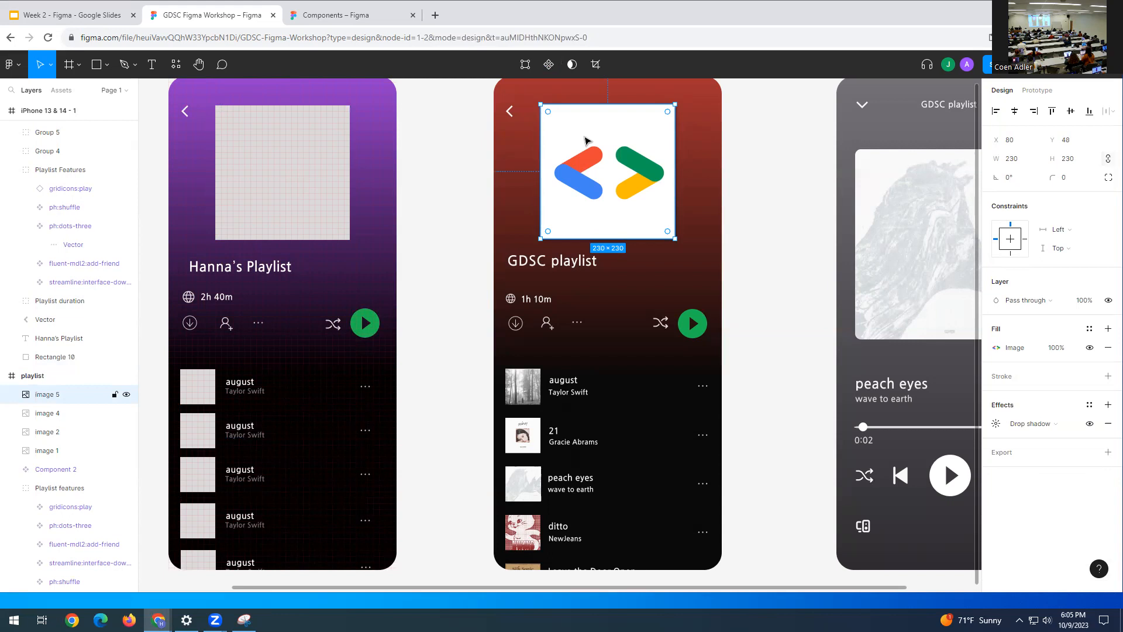
click(263, 205)
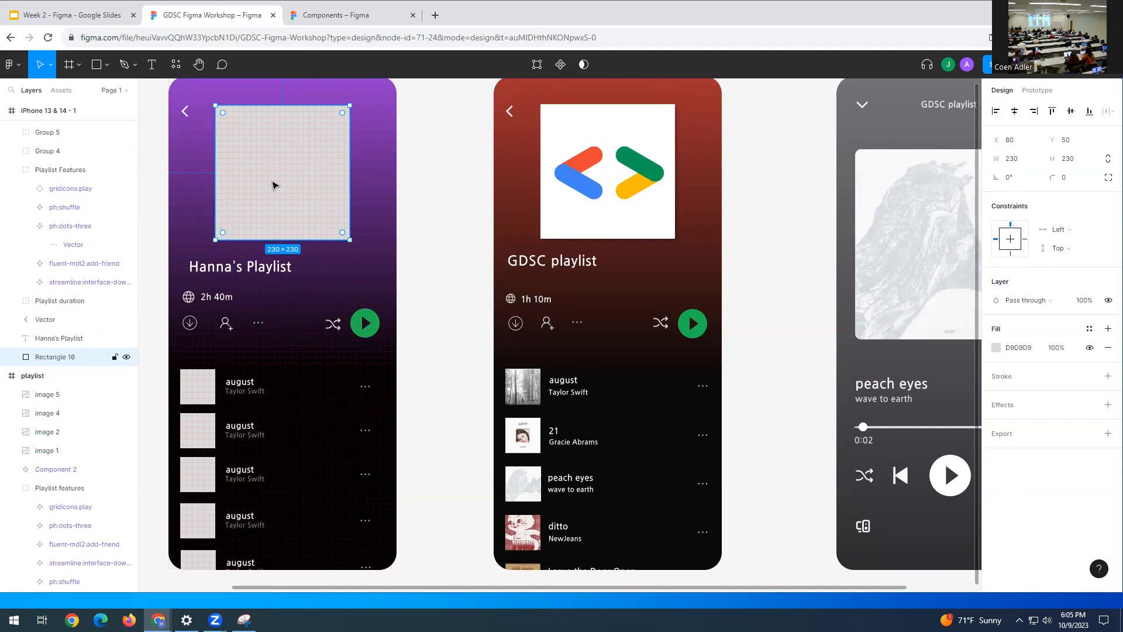
key(ctrl+v)
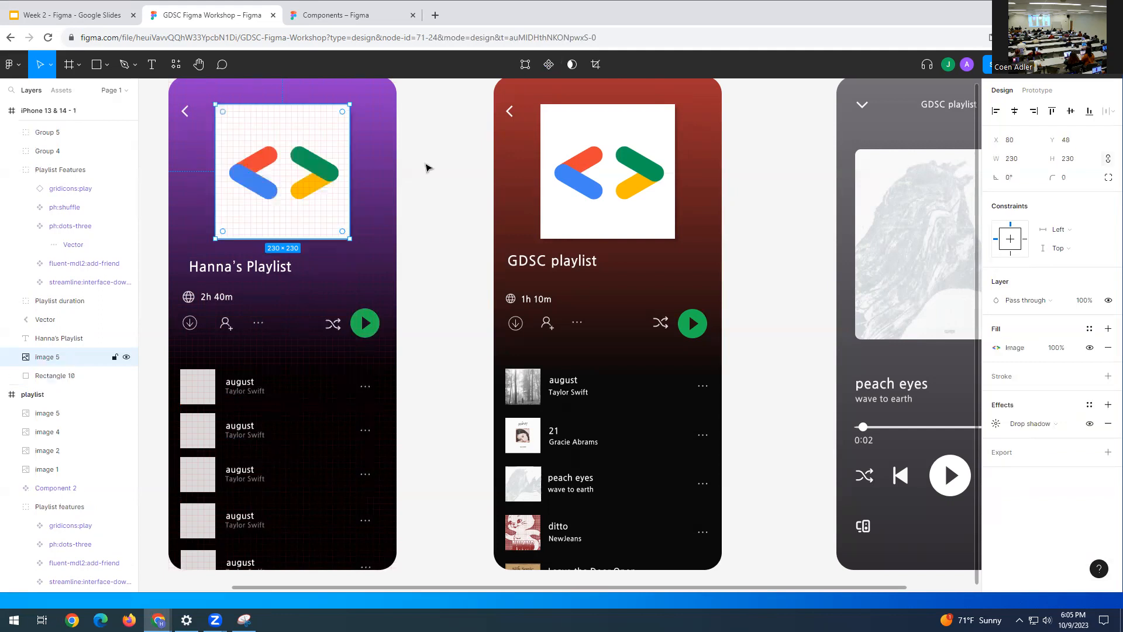
click(456, 188)
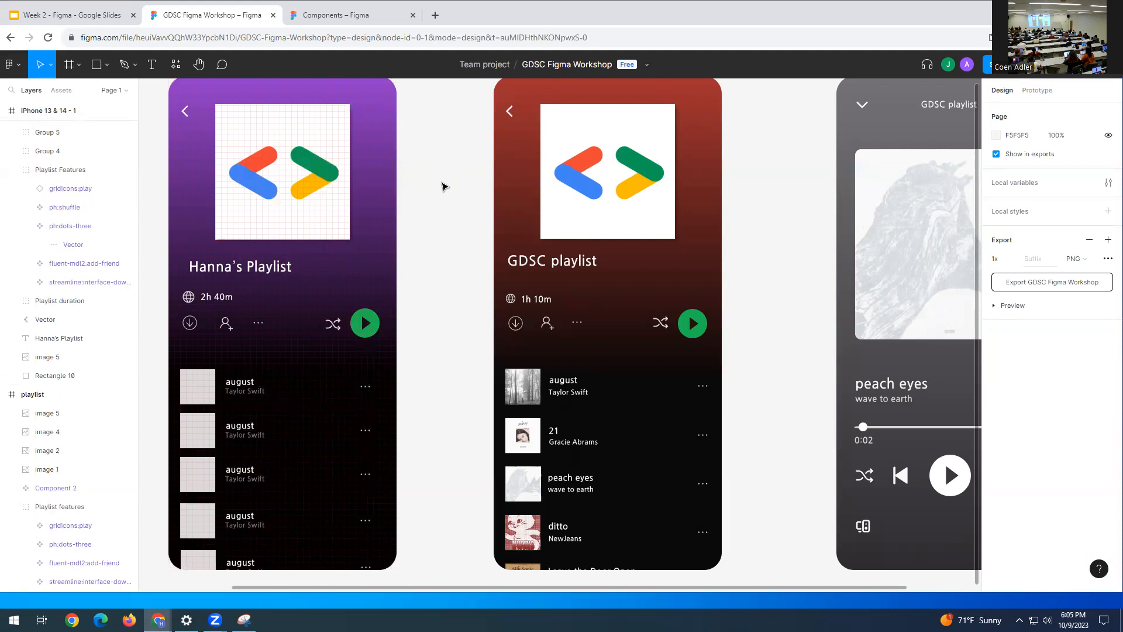
- Zoom to fit so all three phone frames are visible
scroll(441, 186, down, 1)
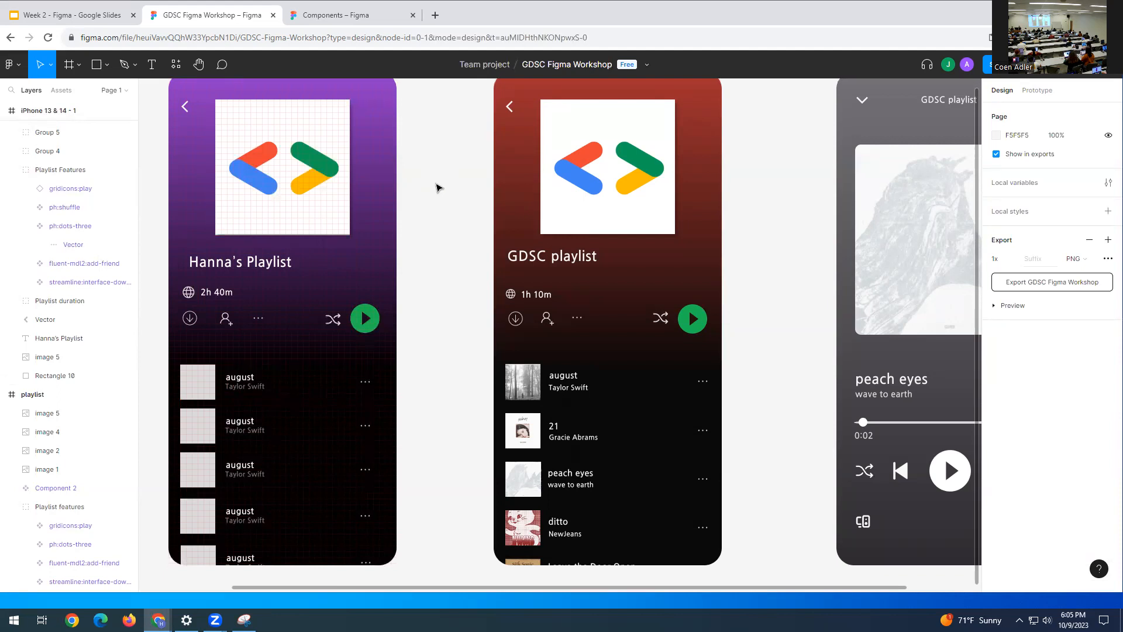
click(199, 65)
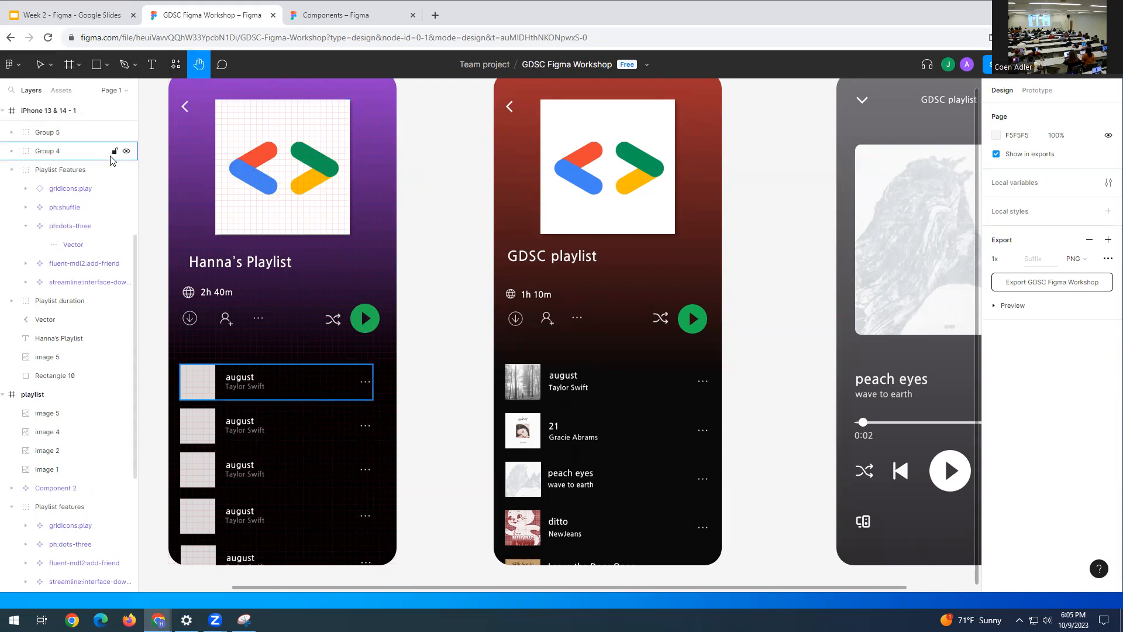
key(shift+1)
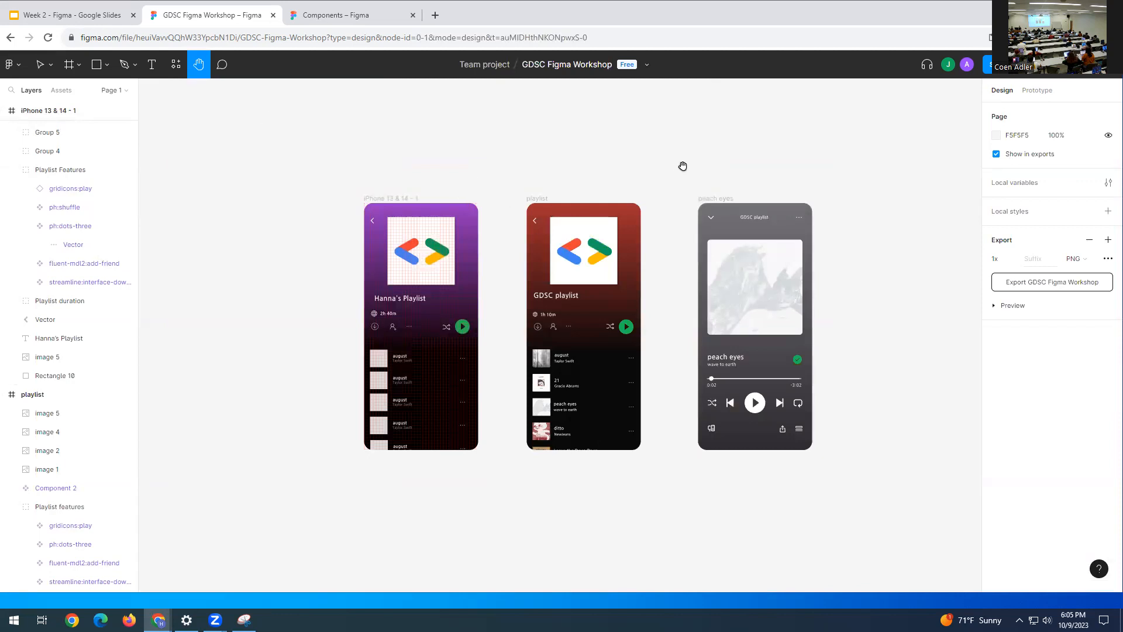
- Drag the Hanna's Playlist phone frame over to the right of the peach eyes screen
drag(652, 174, 516, 164)
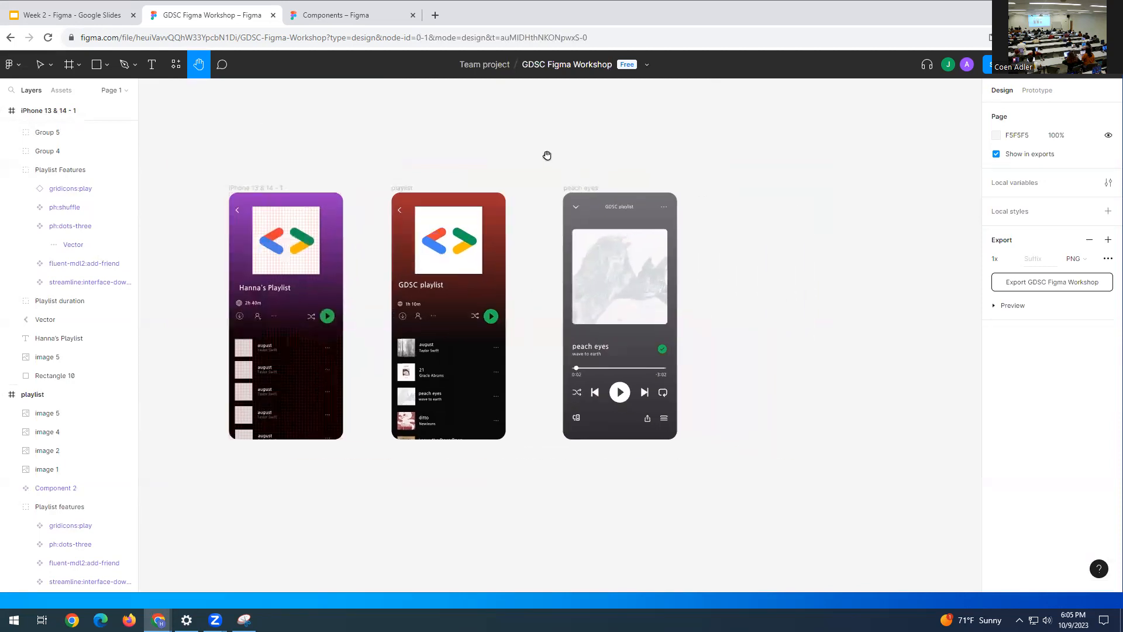
click(34, 61)
drag(206, 162, 372, 488)
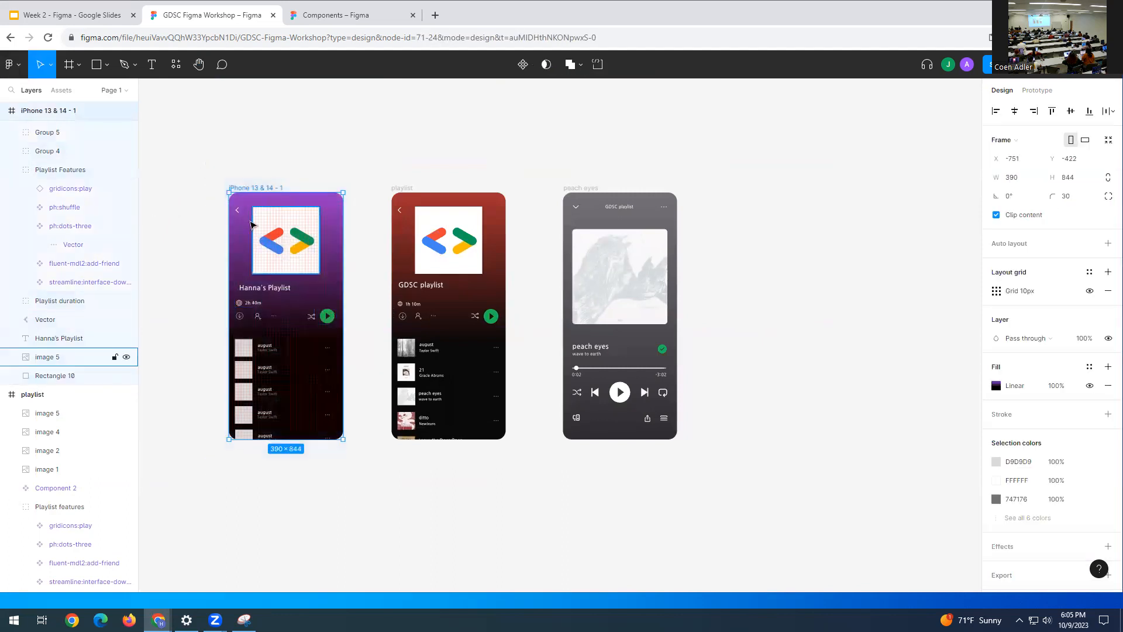
drag(302, 215, 731, 206)
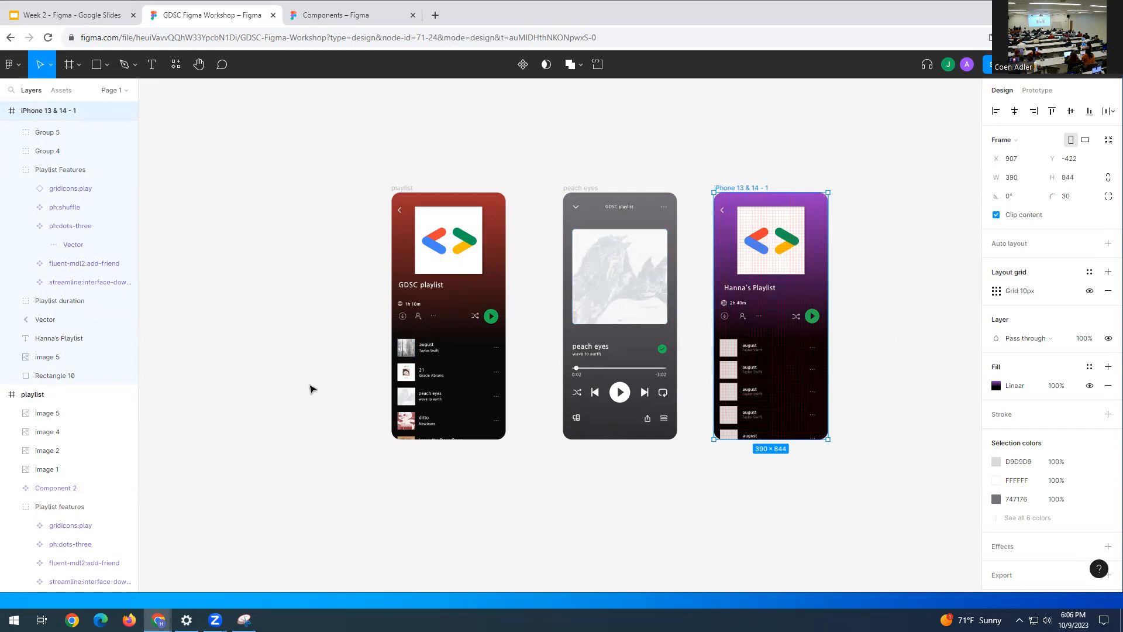
- Nudge the Hanna's Playlist frame into final position at X 965 beside peach eyes
drag(713, 172, 858, 461)
drag(916, 201, 882, 210)
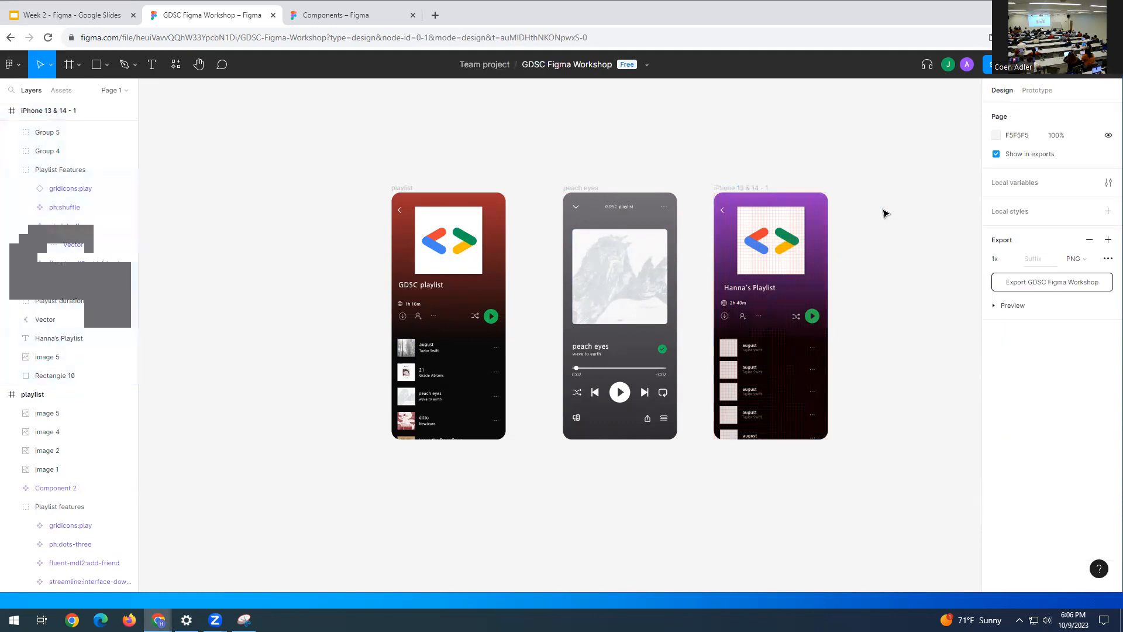
click(199, 64)
drag(853, 177, 644, 166)
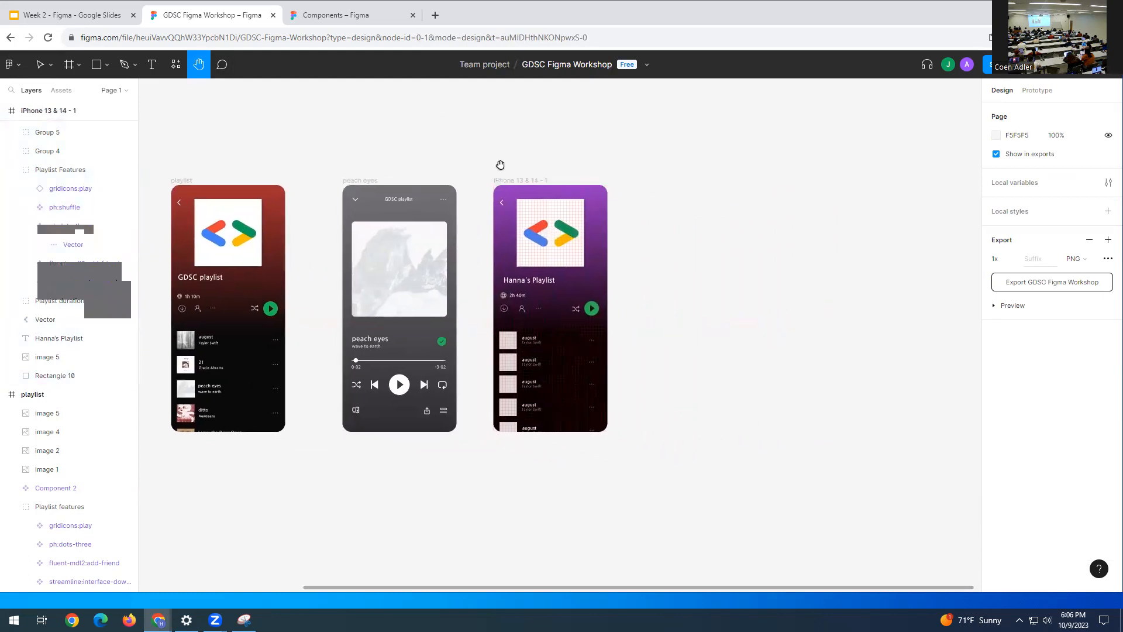
click(48, 111)
drag(524, 190, 556, 191)
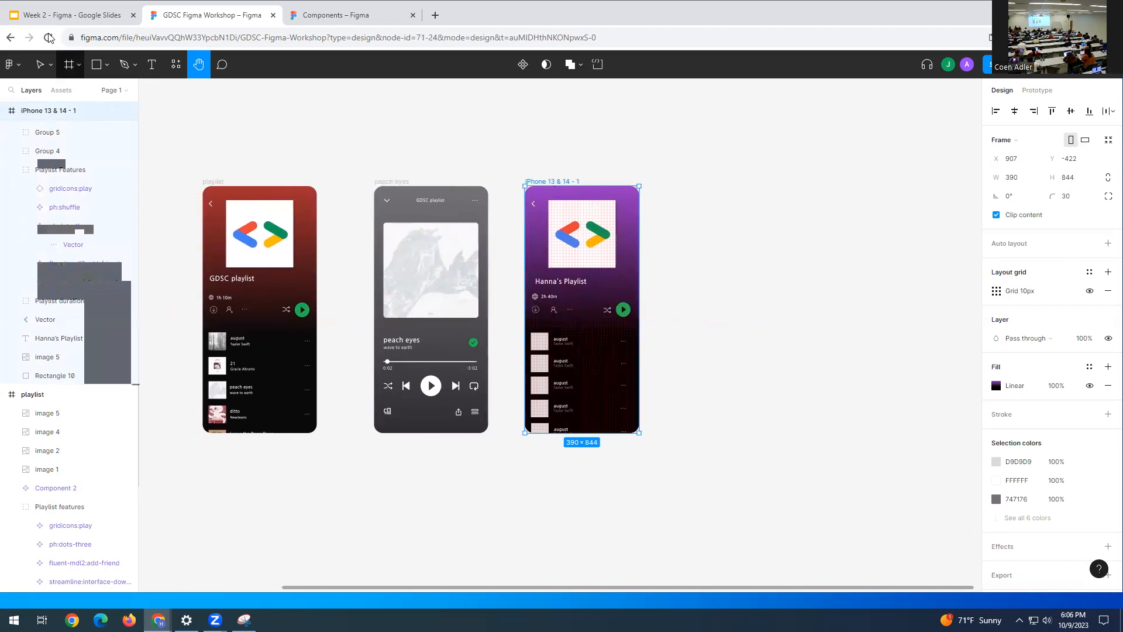
click(45, 69)
drag(605, 200, 622, 197)
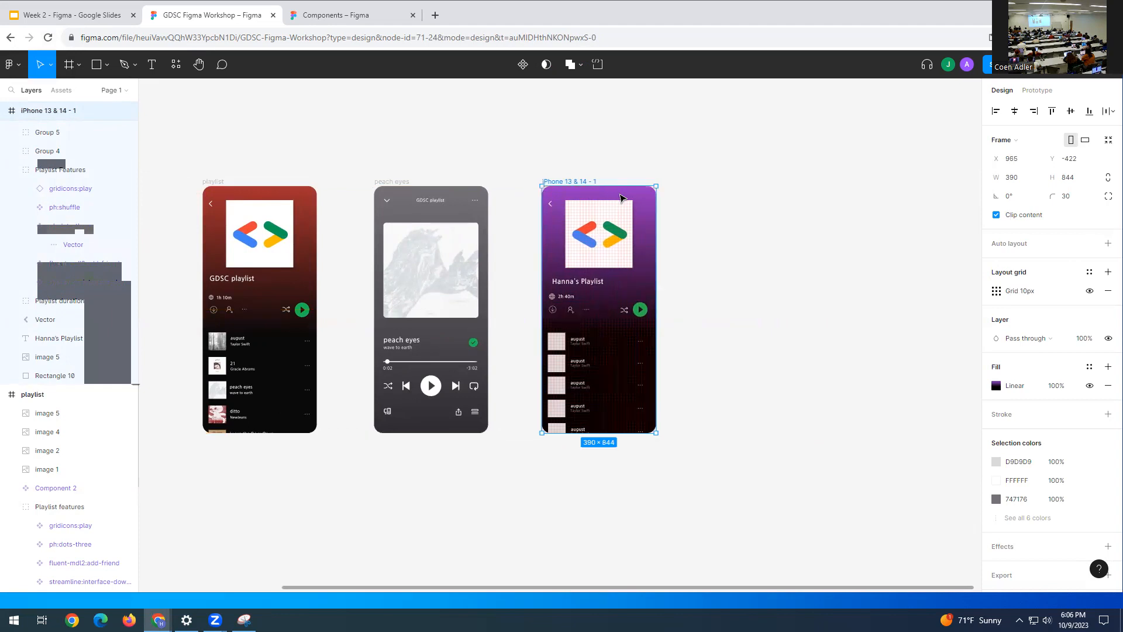
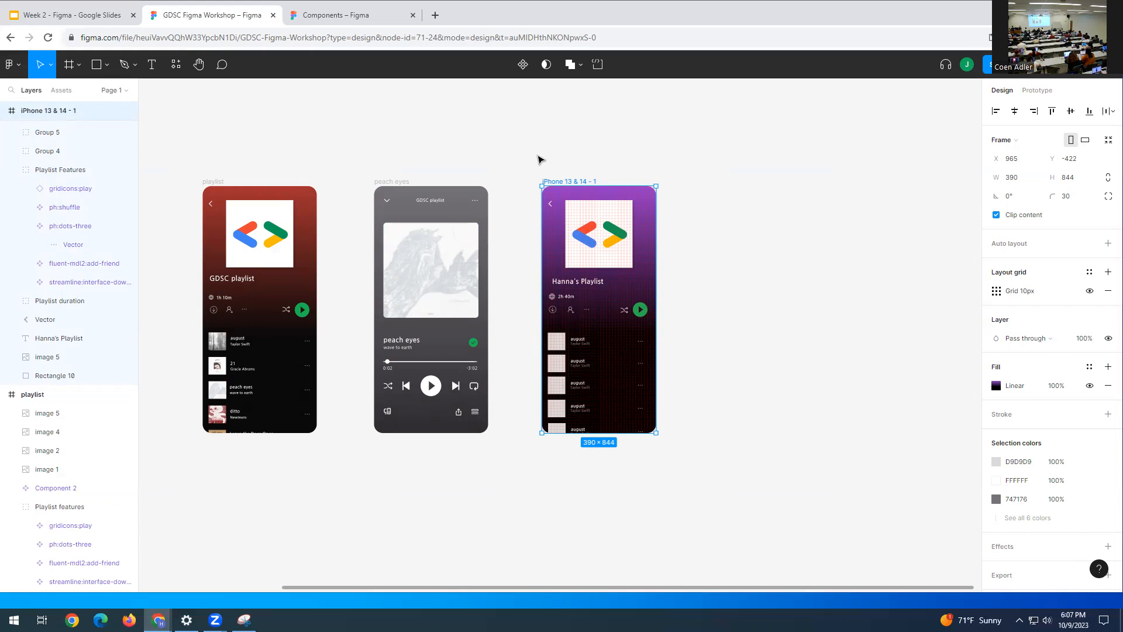
- Paste the august album art into the first song row's art slot in Hanna's Playlist
click(679, 136)
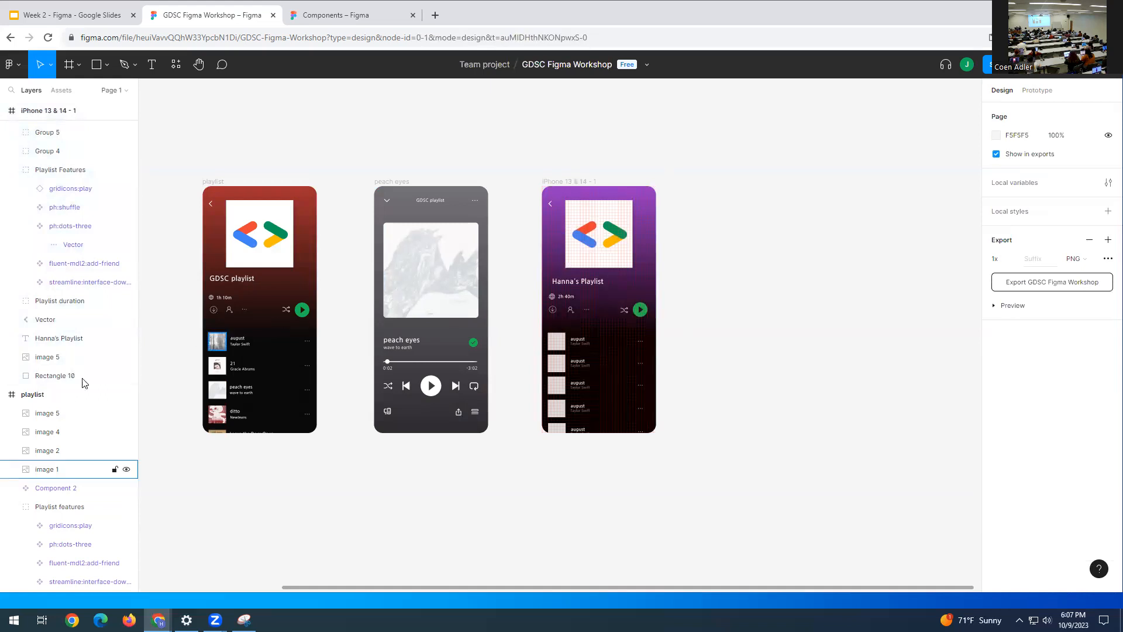
click(217, 334)
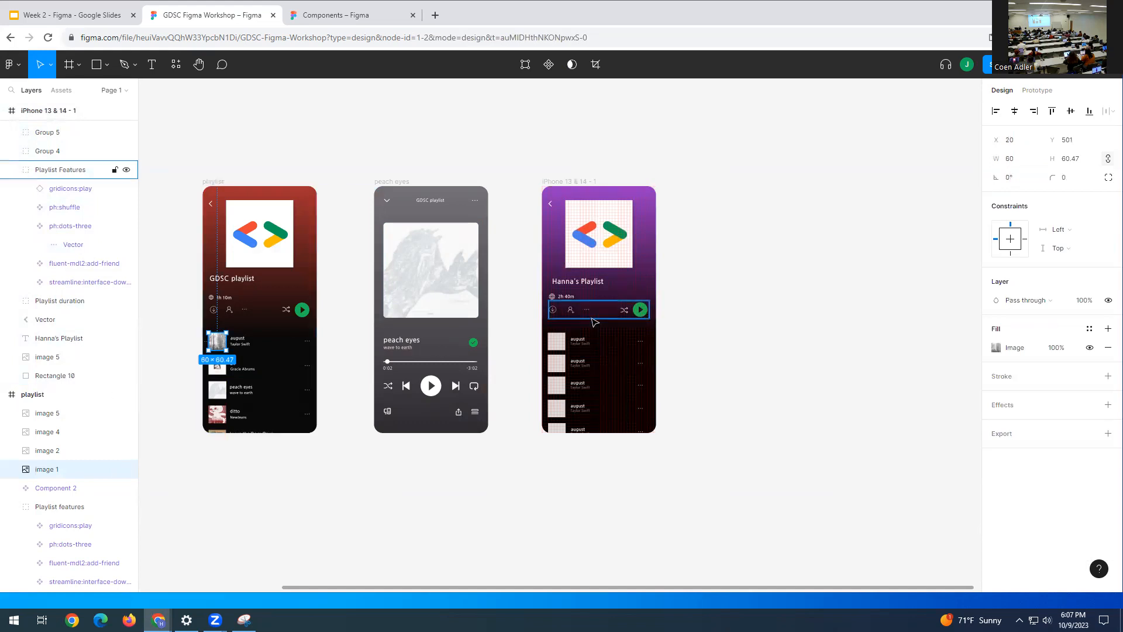
click(556, 346)
double_click(556, 345)
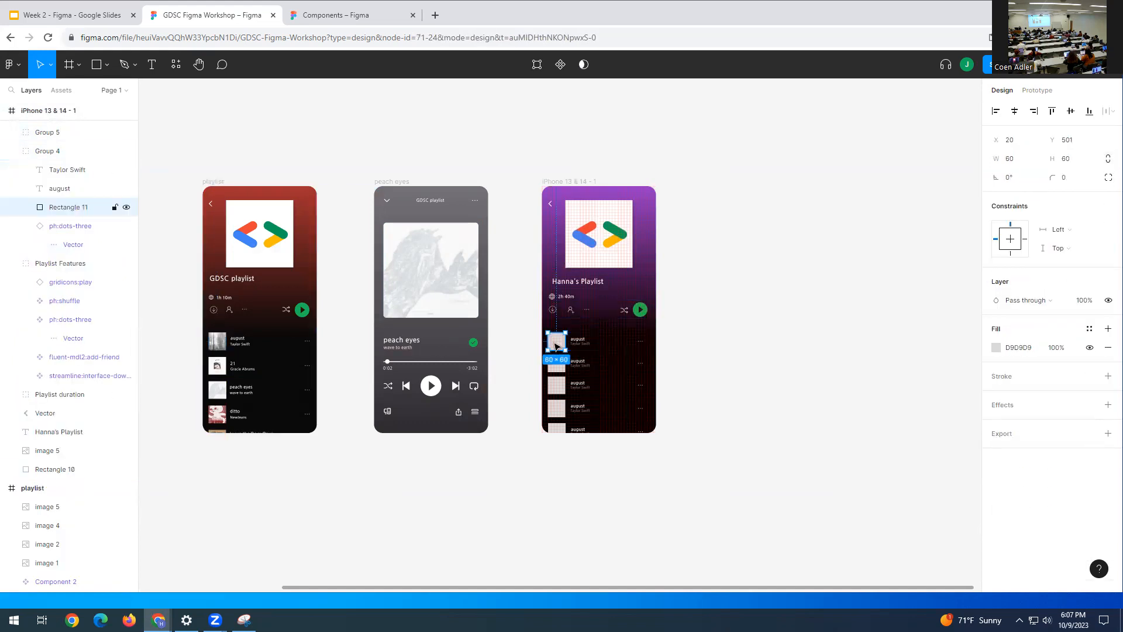
key(ctrl+v)
drag(593, 341, 557, 341)
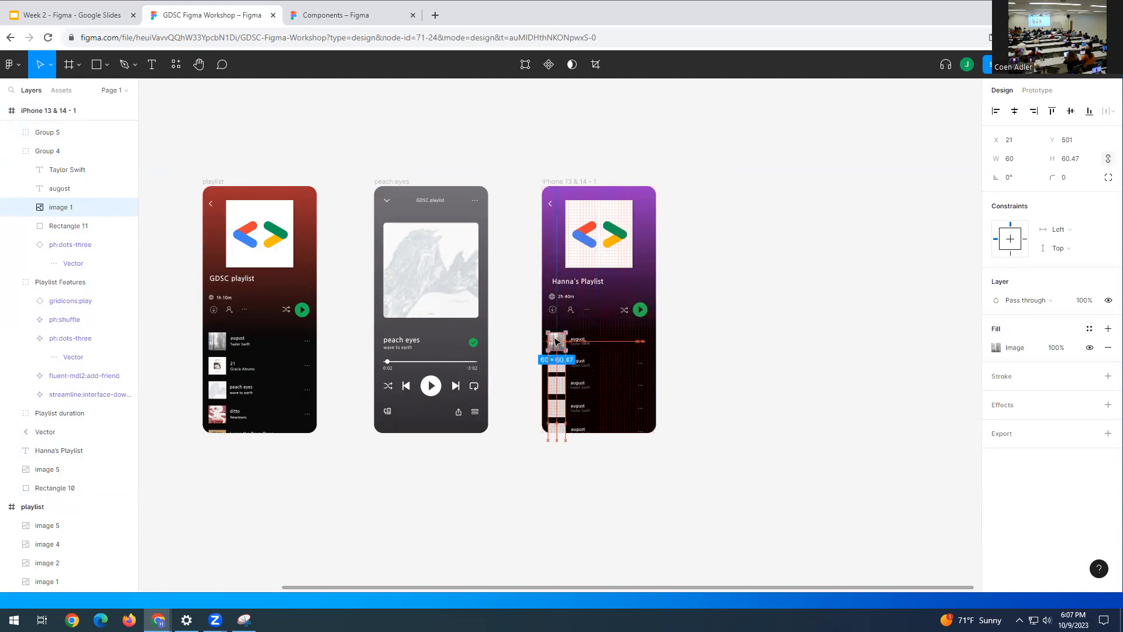
click(669, 321)
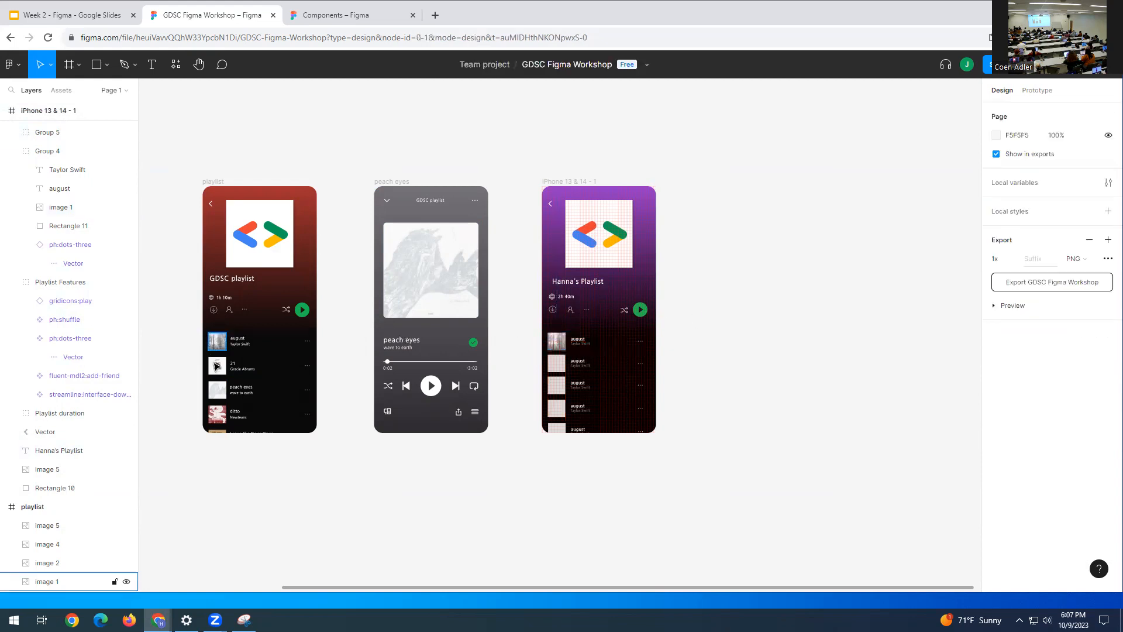
- Select the 21 album art in the GDSC playlist and paste a copy
double_click(216, 366)
key(Escape)
mouse_move(216, 367)
mouse_down()
mouse_move(515, 354)
mouse_move(223, 371)
mouse_up()
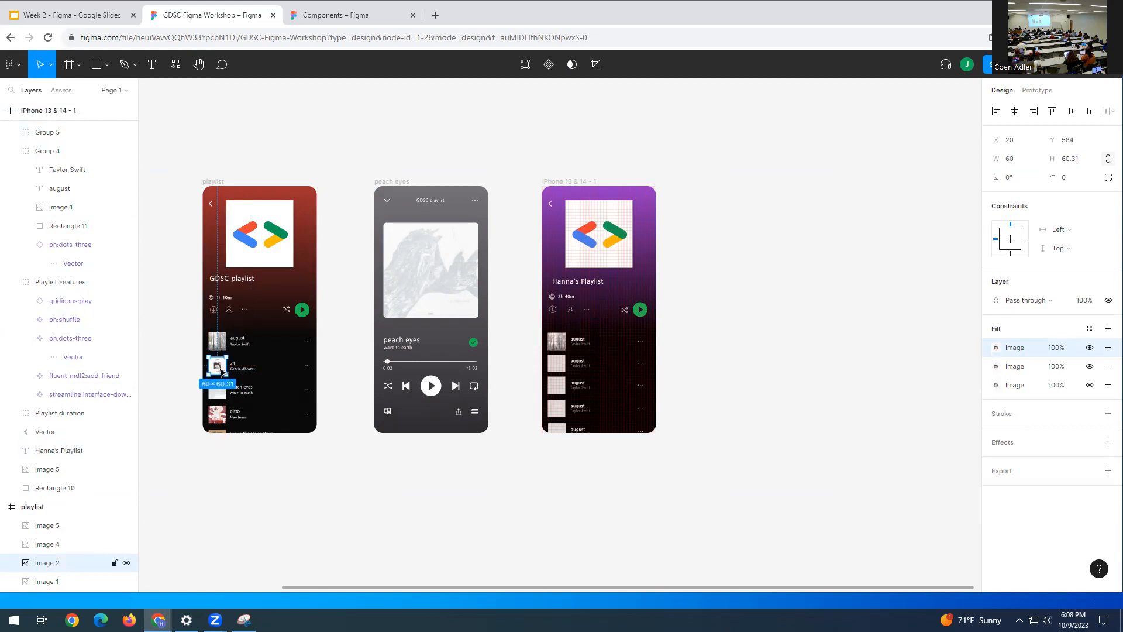
key(ctrl+v)
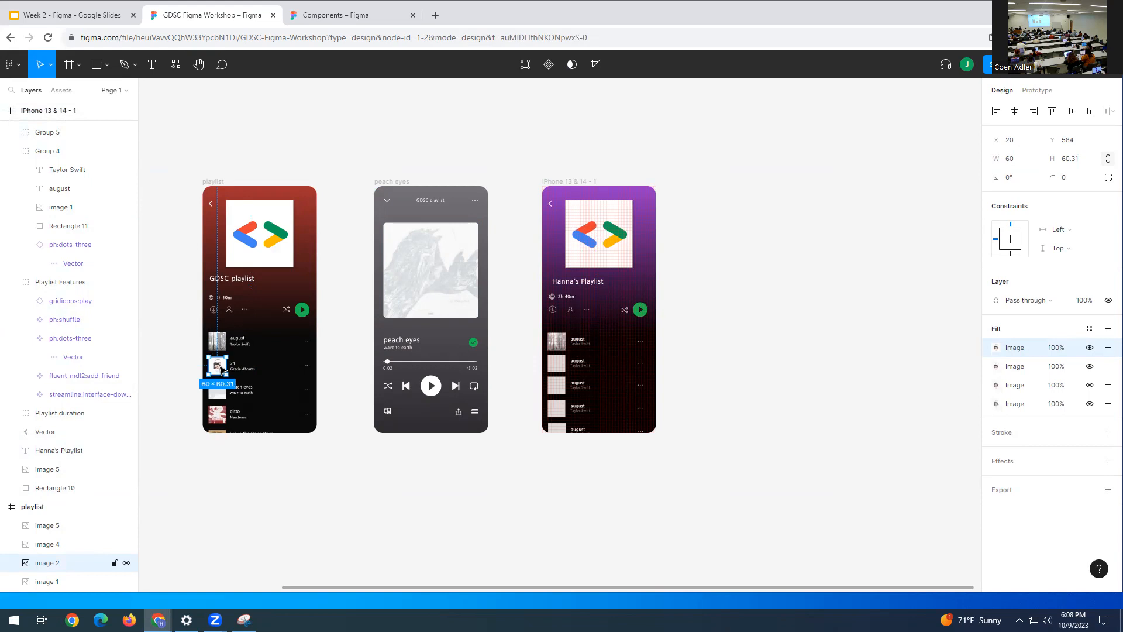
click(515, 331)
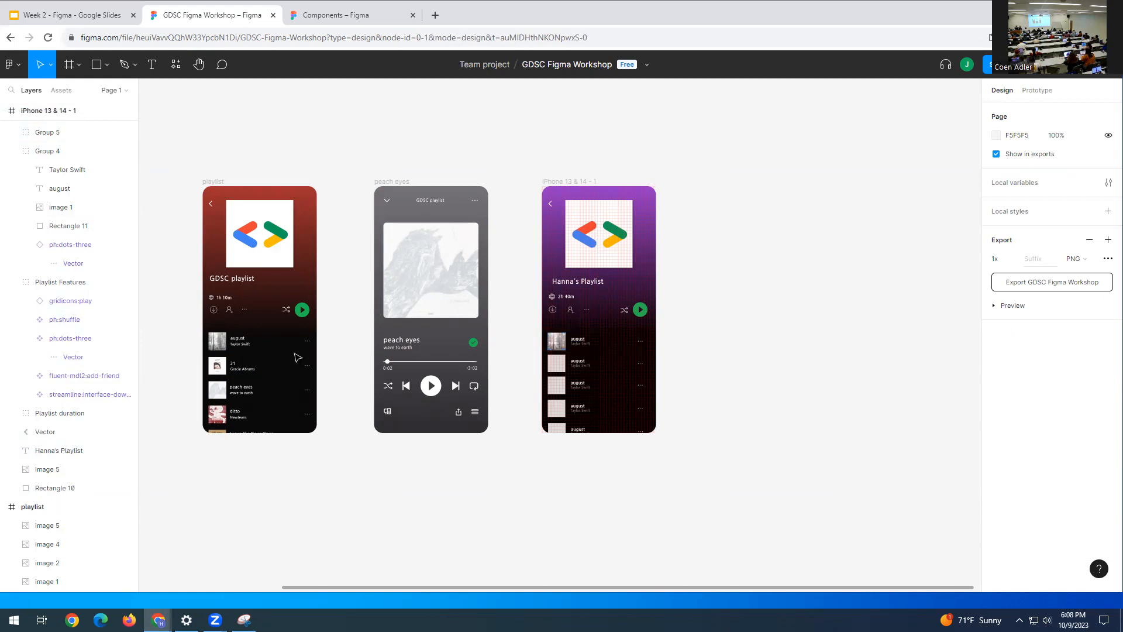
- Duplicate the 21 album art and drag the copy onto Hanna's Playlist second song row
click(209, 365)
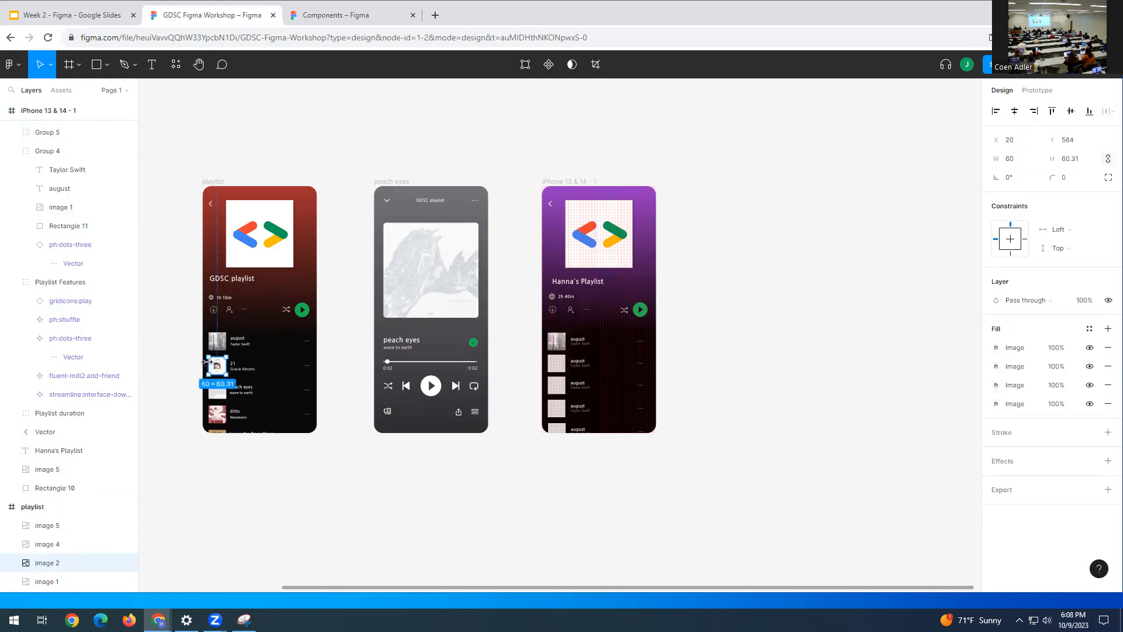
click(529, 385)
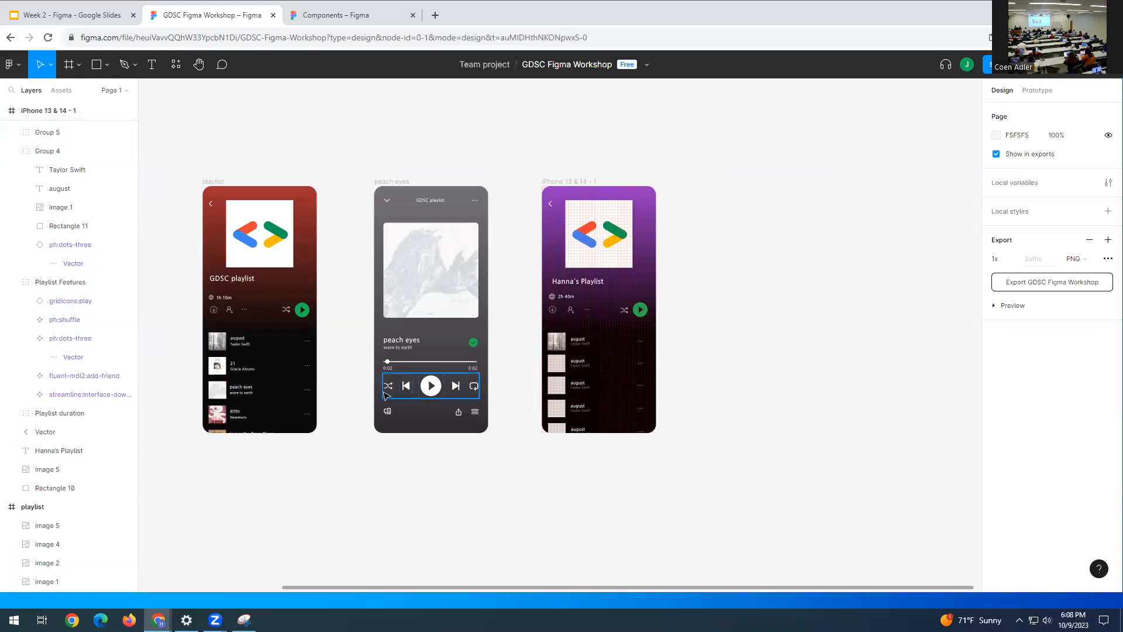
click(39, 563)
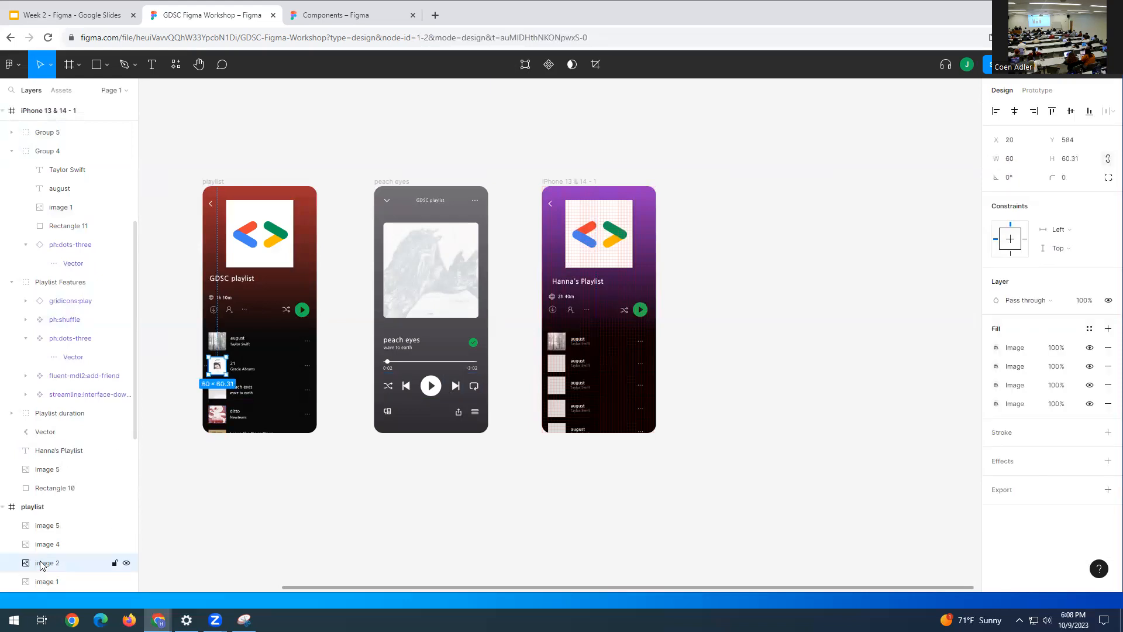
key(ctrl+d)
drag(54, 562, 68, 189)
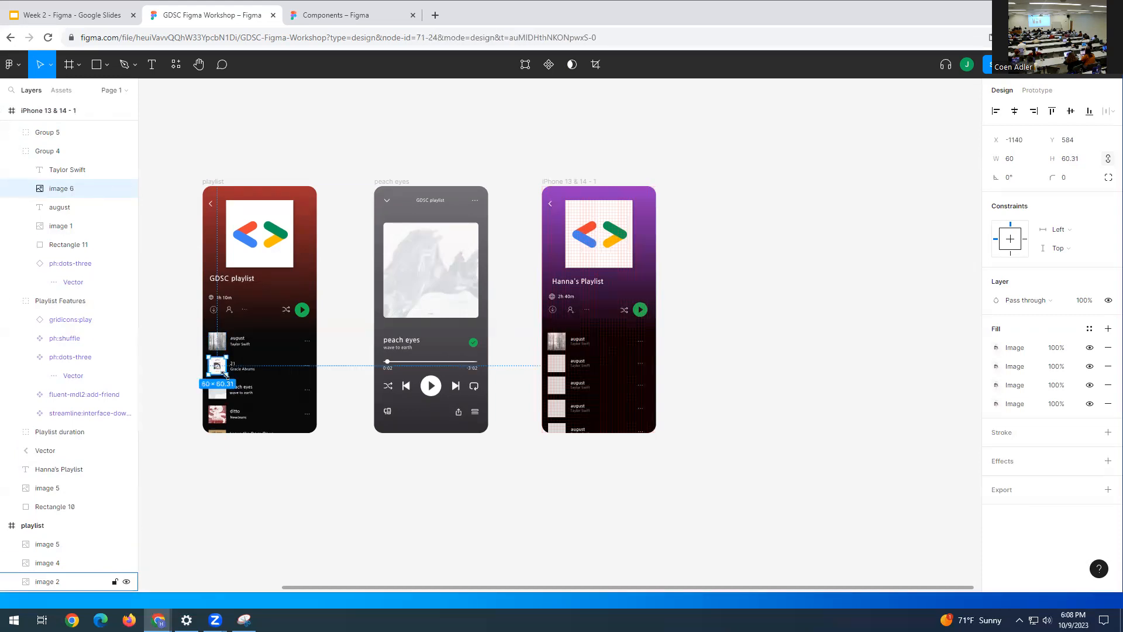
drag(226, 373, 526, 367)
key(ctrl+z)
drag(221, 379, 558, 366)
click(775, 319)
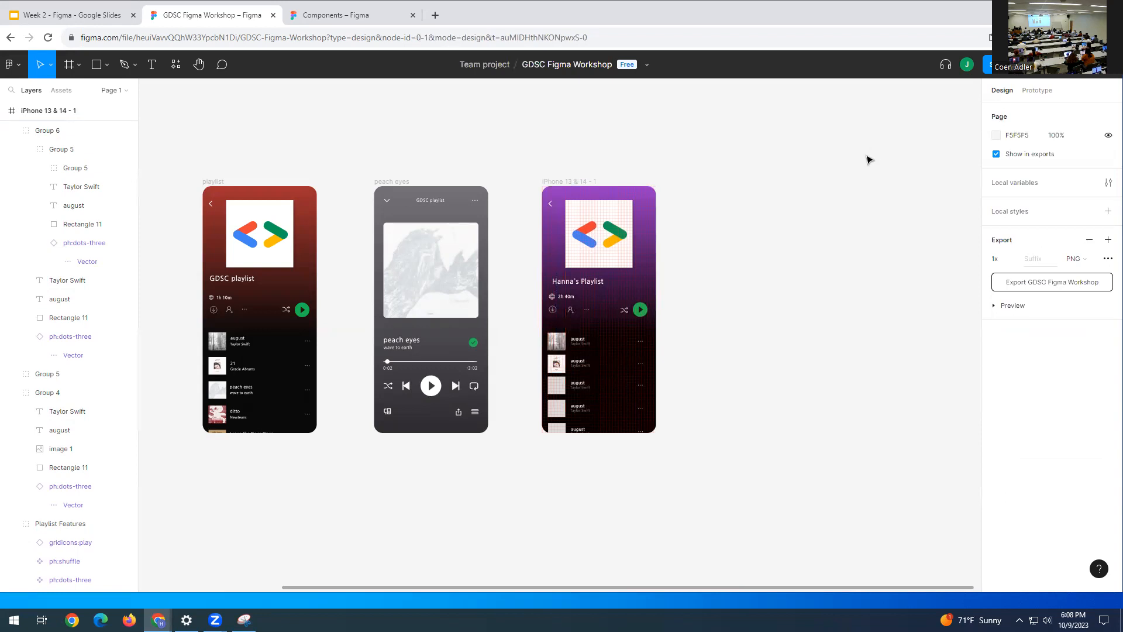
- Pan and zoom the canvas to bring the playlist and peach eyes screens into view
scroll(809, 240, up, 2)
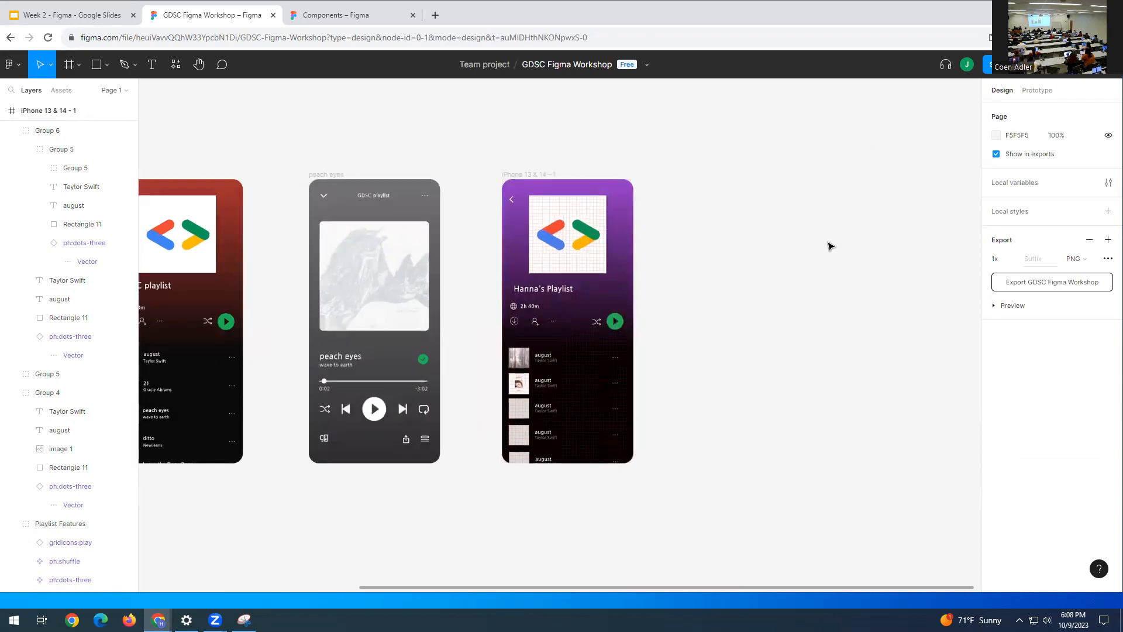
click(199, 64)
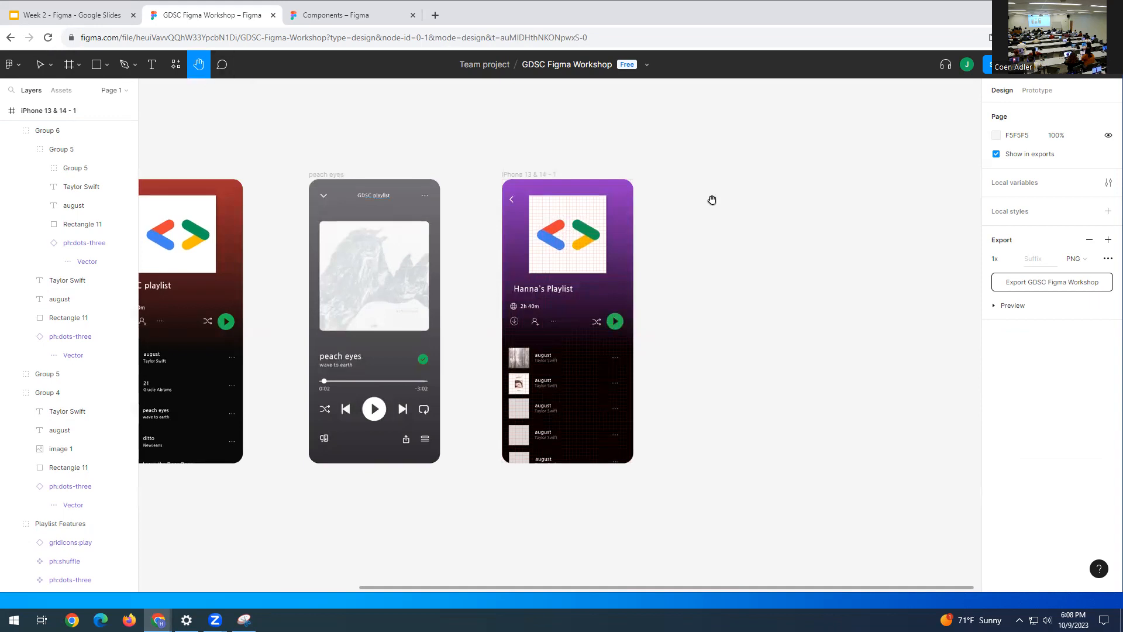
drag(711, 200, 822, 192)
scroll(827, 201, left, 1)
scroll(827, 201, up, 2)
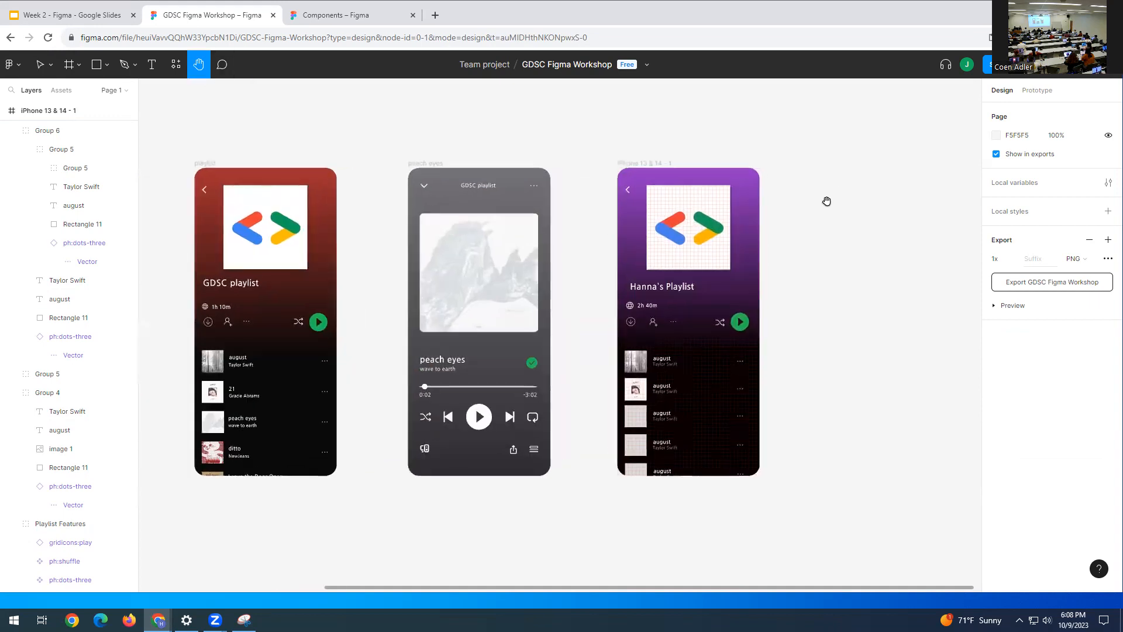
scroll(830, 217, left, 1)
scroll(830, 220, right, 2)
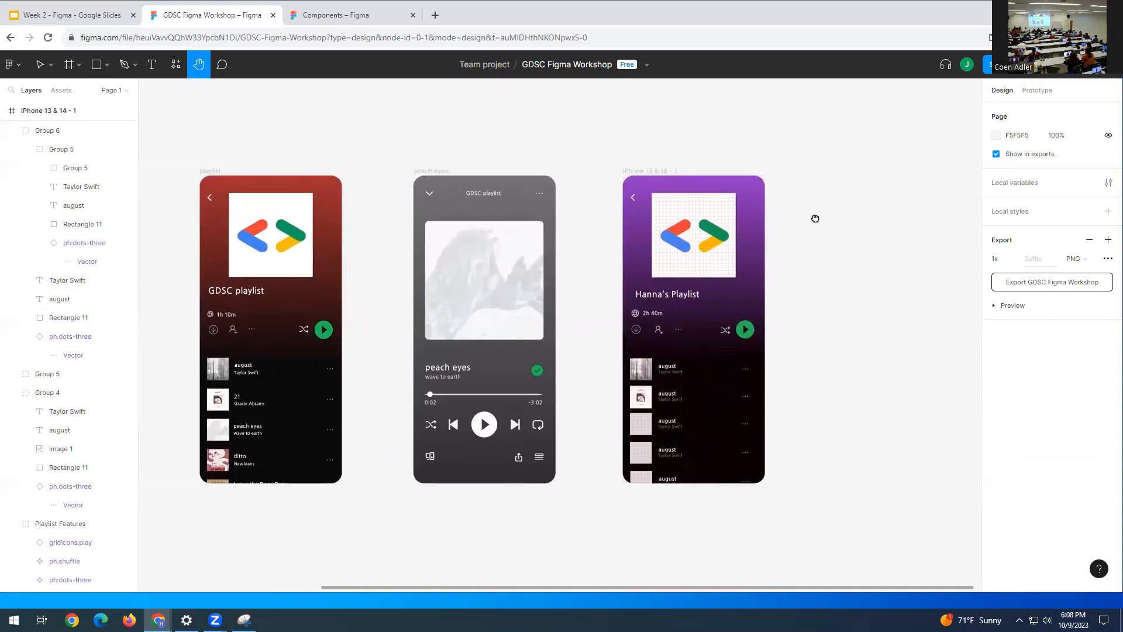
scroll(814, 217, up, 2)
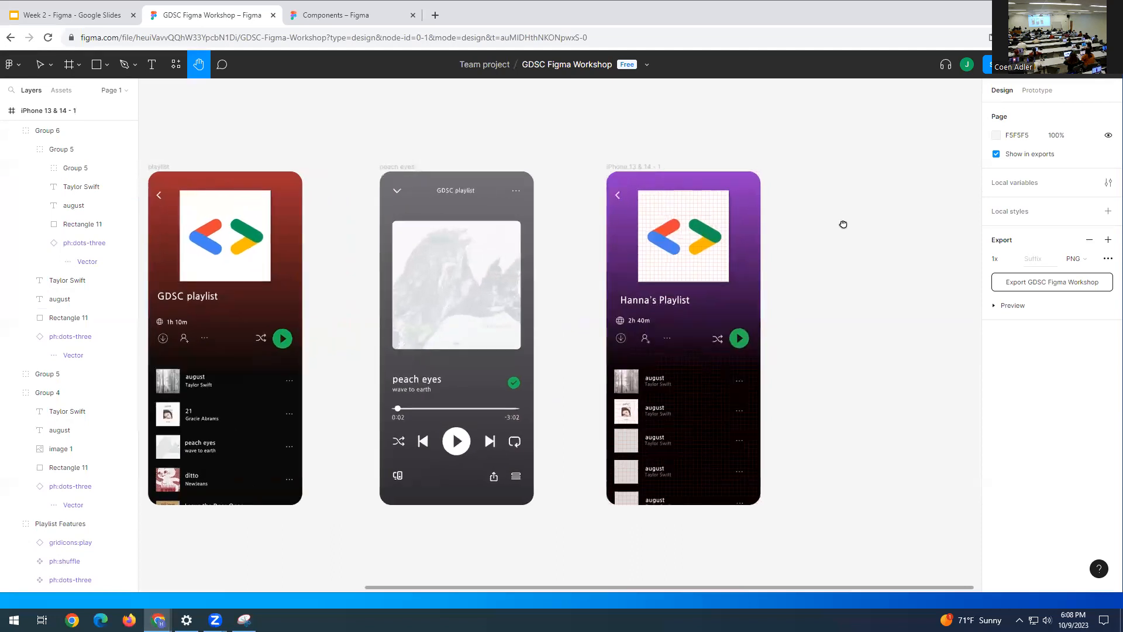
scroll(848, 221, left, 1)
scroll(856, 222, right, 1)
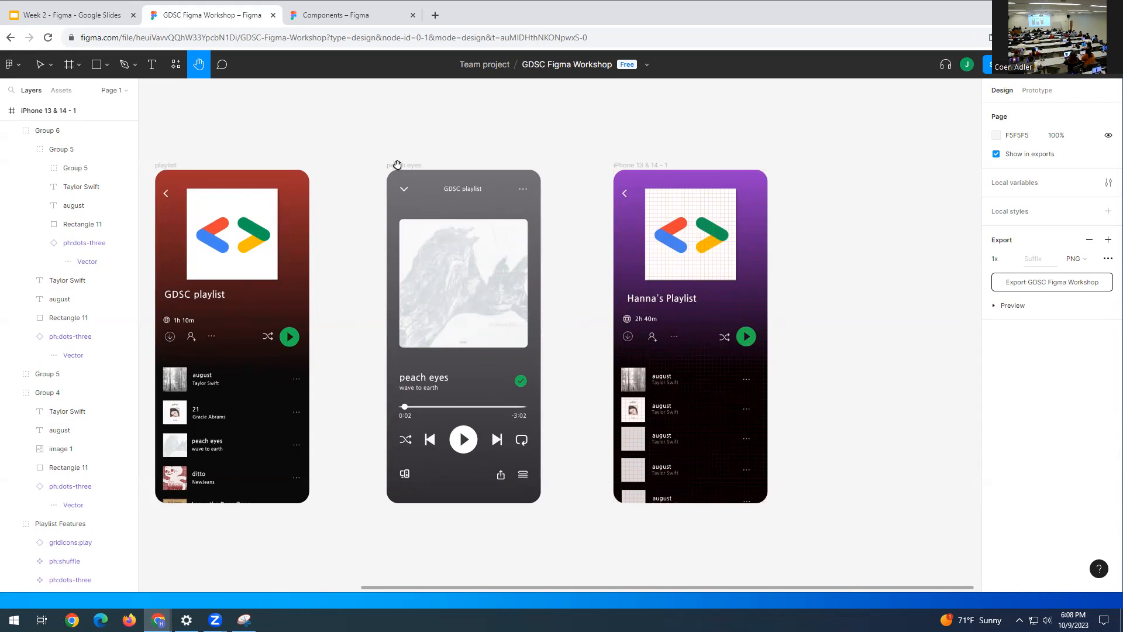
scroll(398, 167, up, 1)
scroll(397, 166, left, 3)
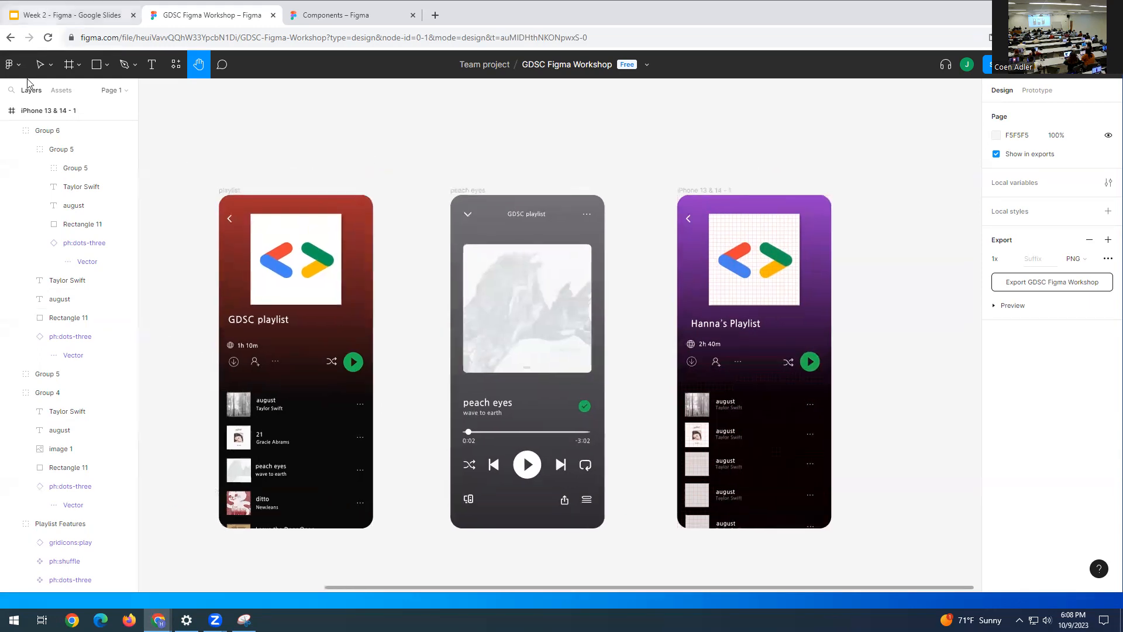
- Drag the peach eyes frame left to X 228 beside the GDSC playlist, then select Hanna's Playlist
click(40, 65)
drag(423, 151, 614, 545)
drag(471, 191, 407, 193)
drag(639, 164, 872, 573)
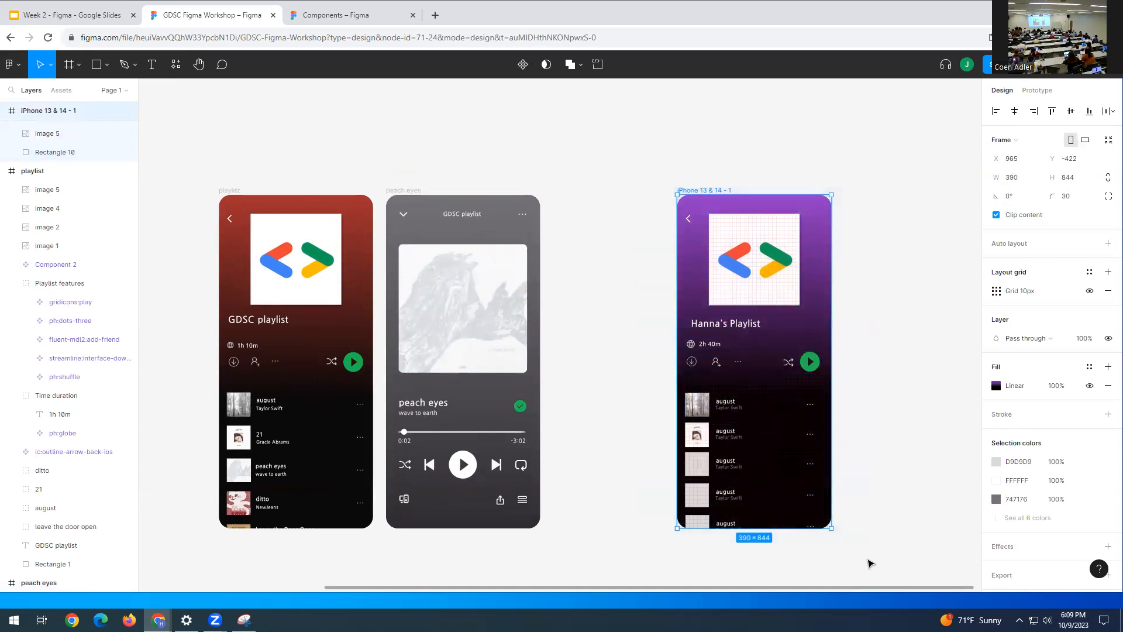
- Drag Hanna's Playlist left beside peach eyes so the three screens sit evenly spaced
drag(724, 209, 638, 209)
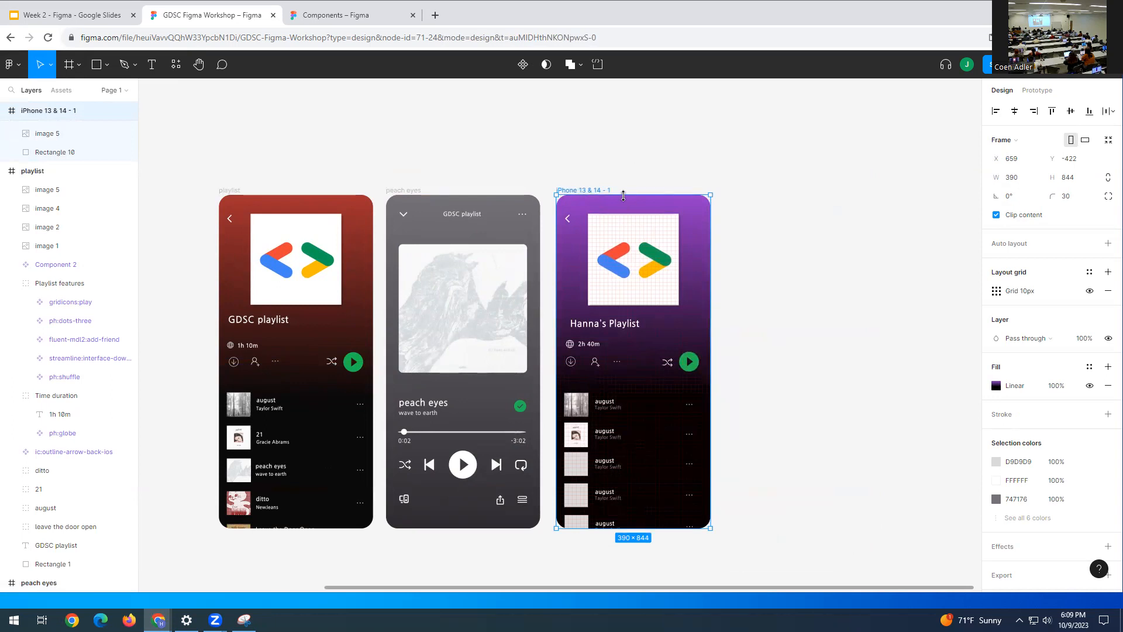
click(757, 164)
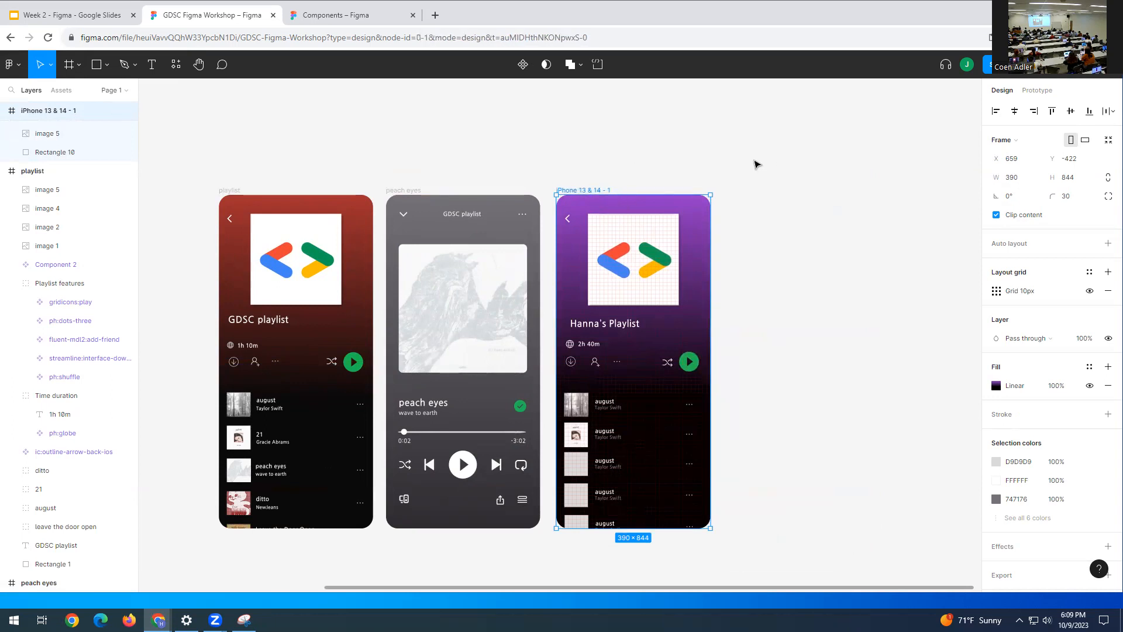
drag(385, 180, 531, 541)
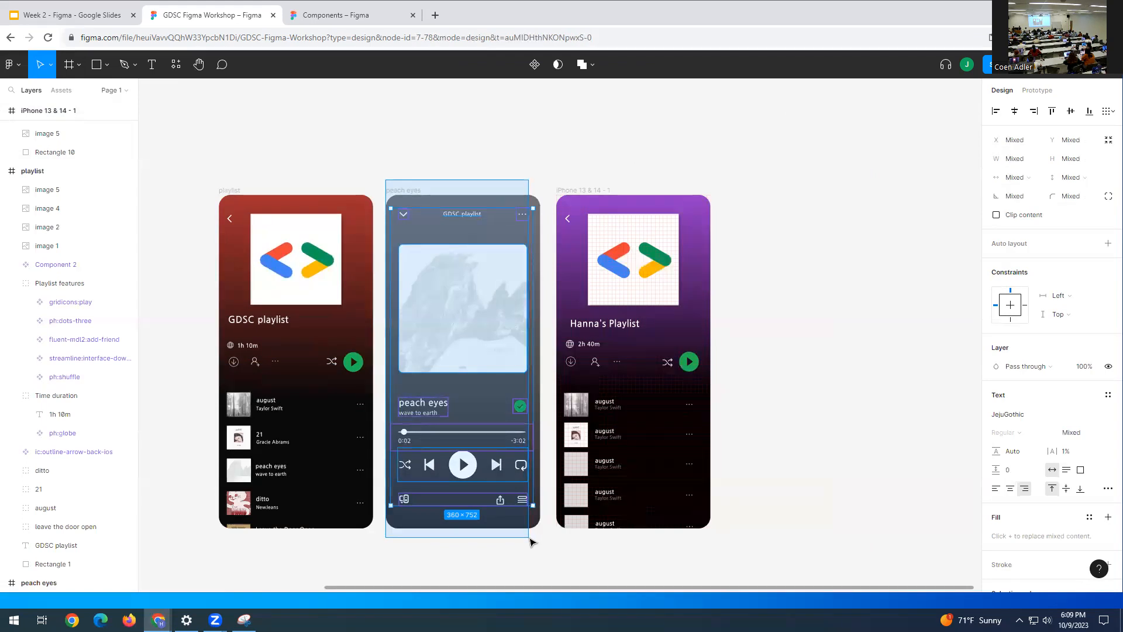
drag(531, 541, 540, 556)
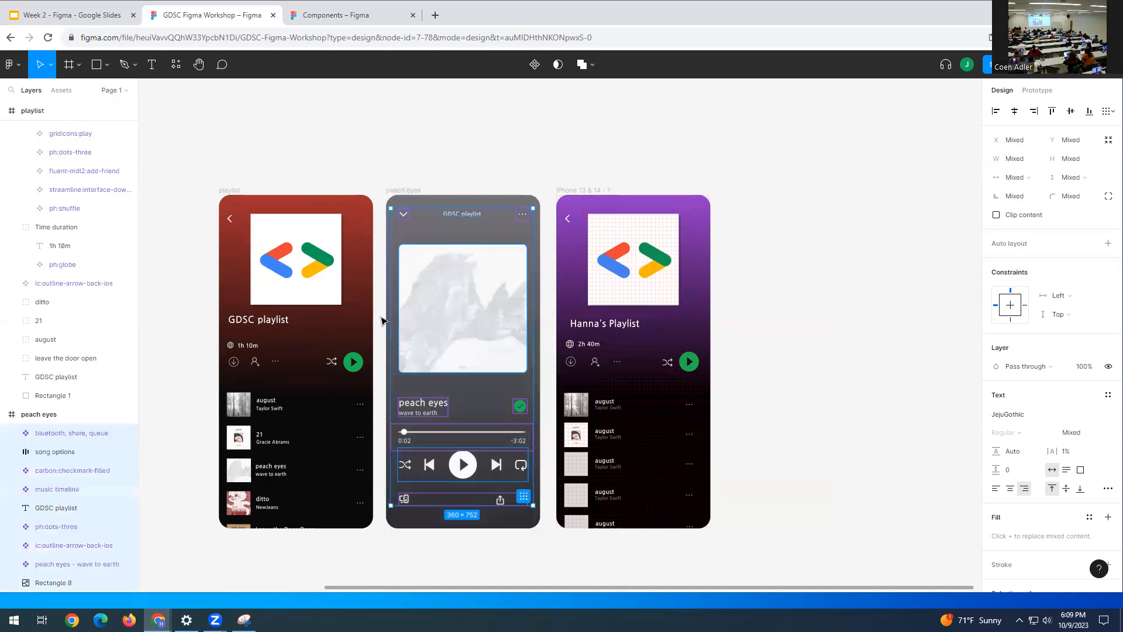
click(784, 173)
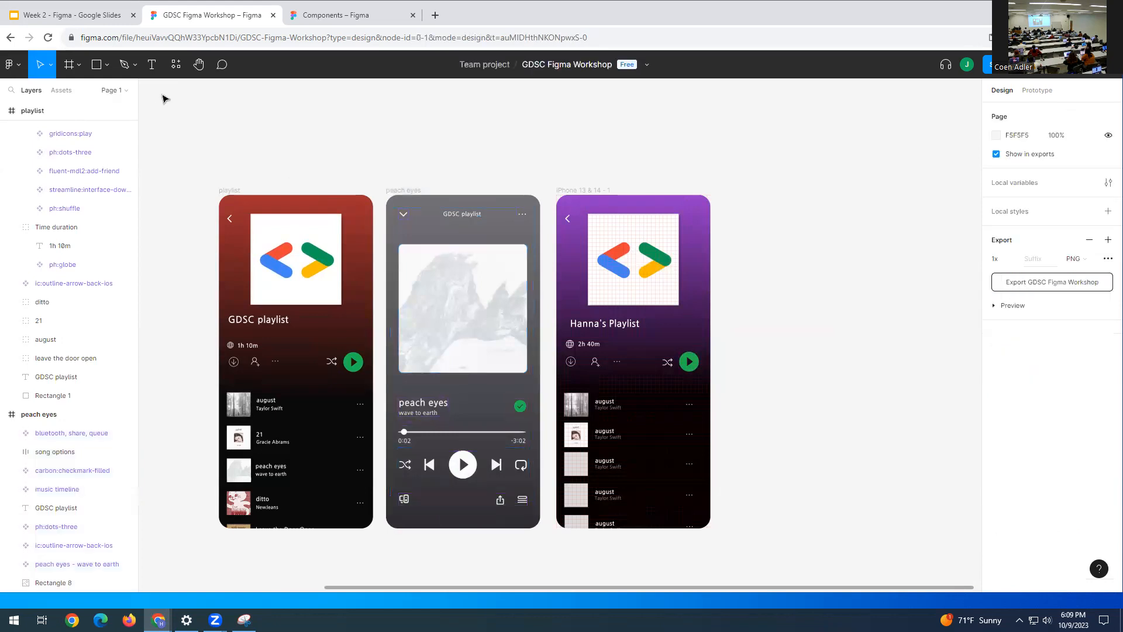
- Add a new iPhone 13 & 14 frame right of the phones, aligned with their tops
click(70, 66)
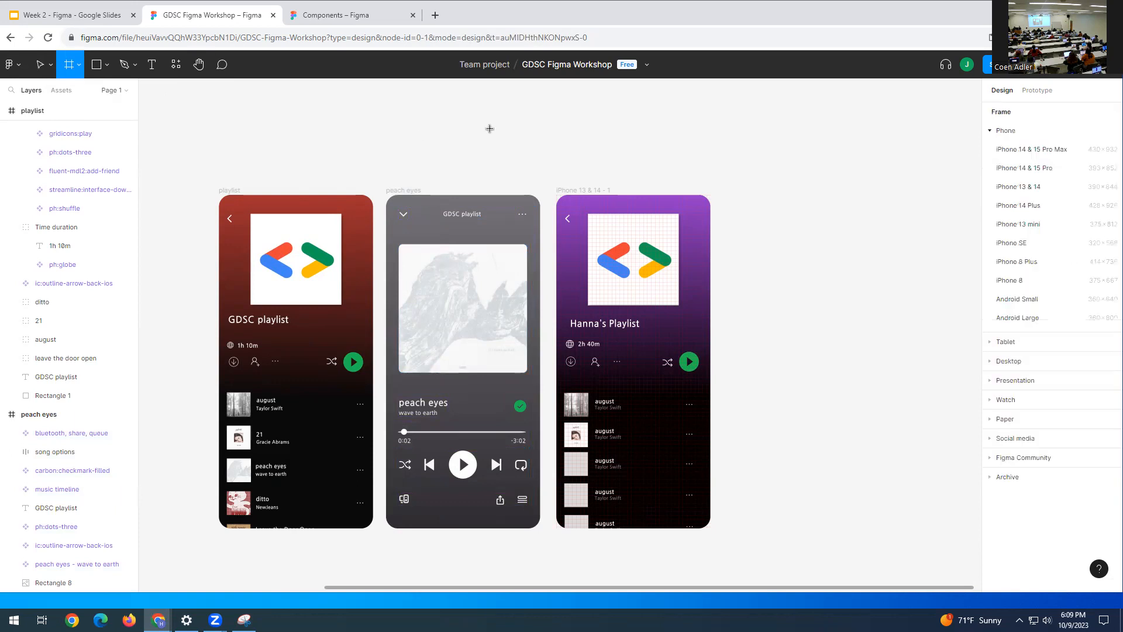
click(765, 224)
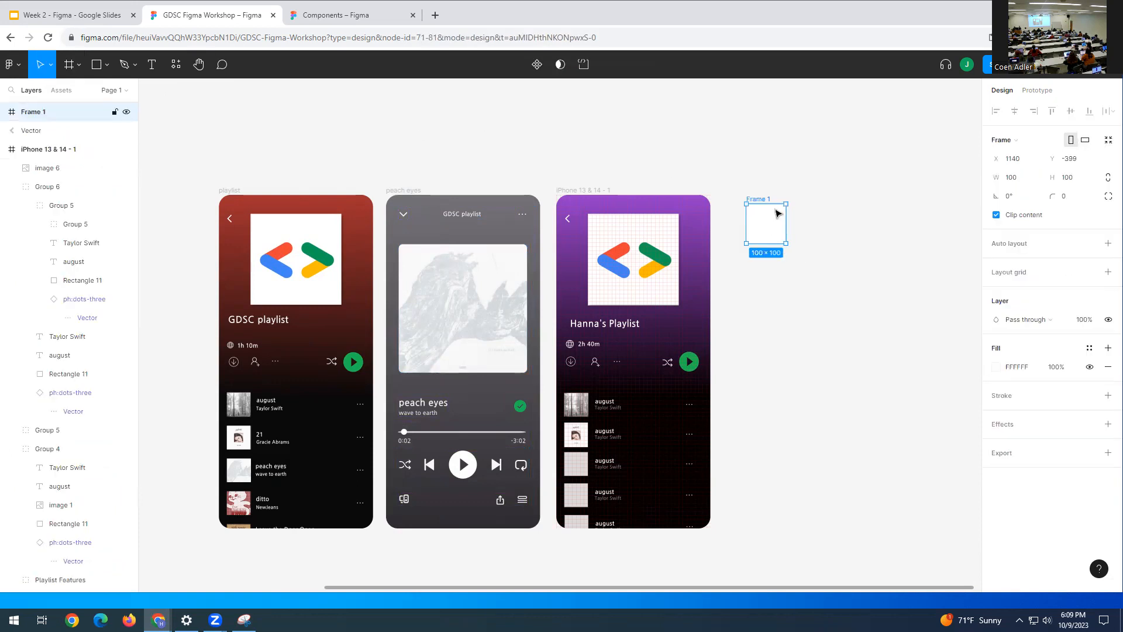
key(Delete)
key(f)
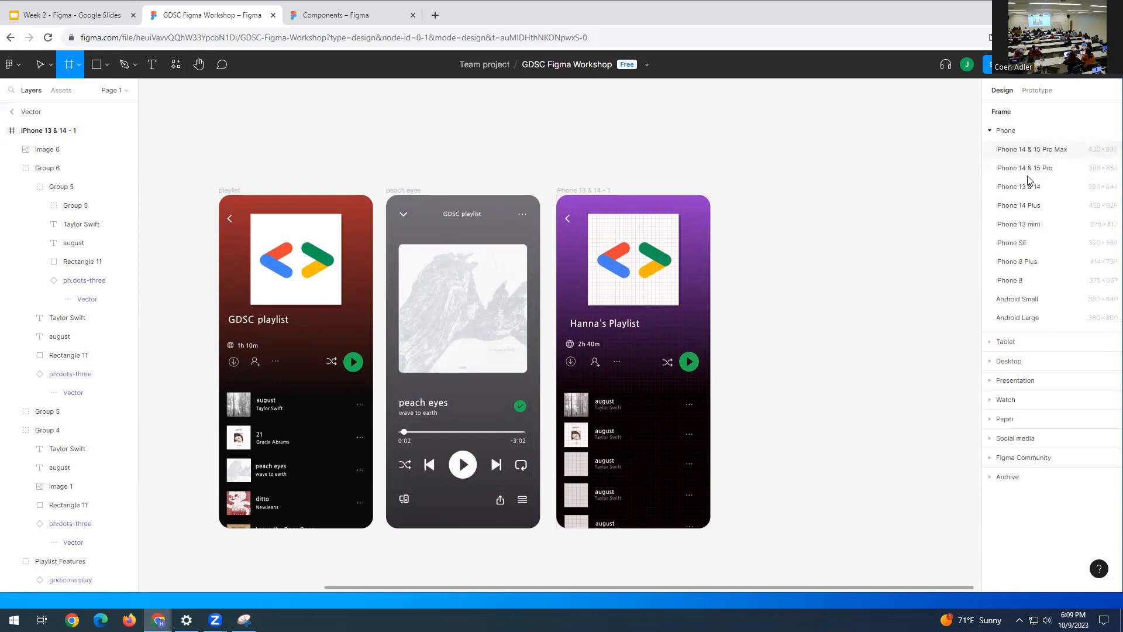
click(1046, 188)
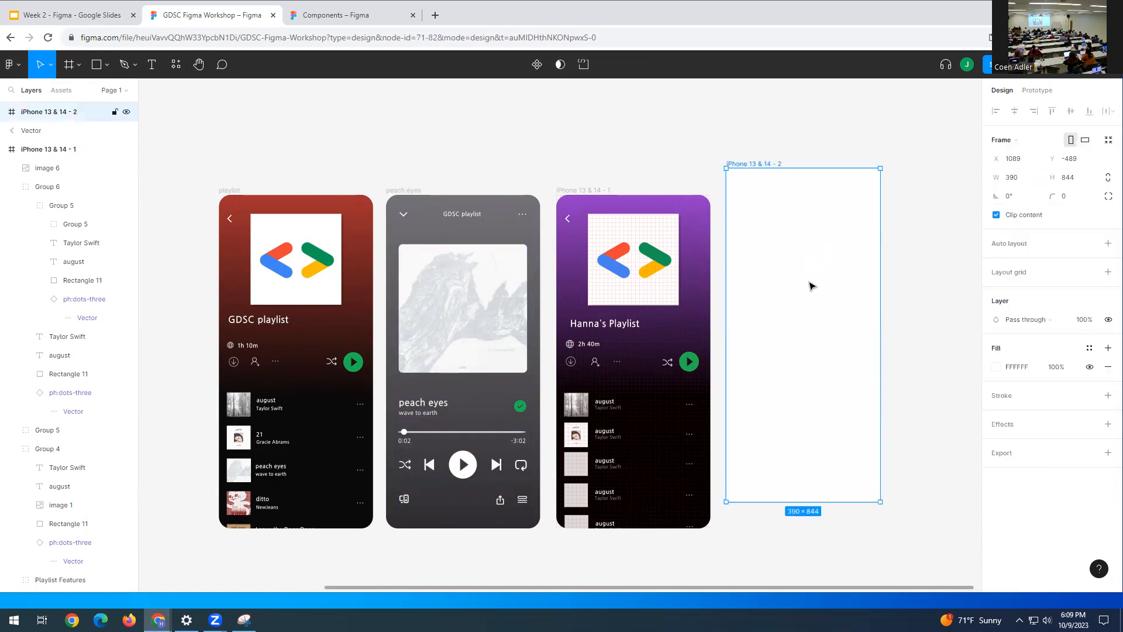
drag(807, 280, 802, 276)
- Give the new frame corner radius 30, realign its top, and add a 10px layout grid
click(1064, 197)
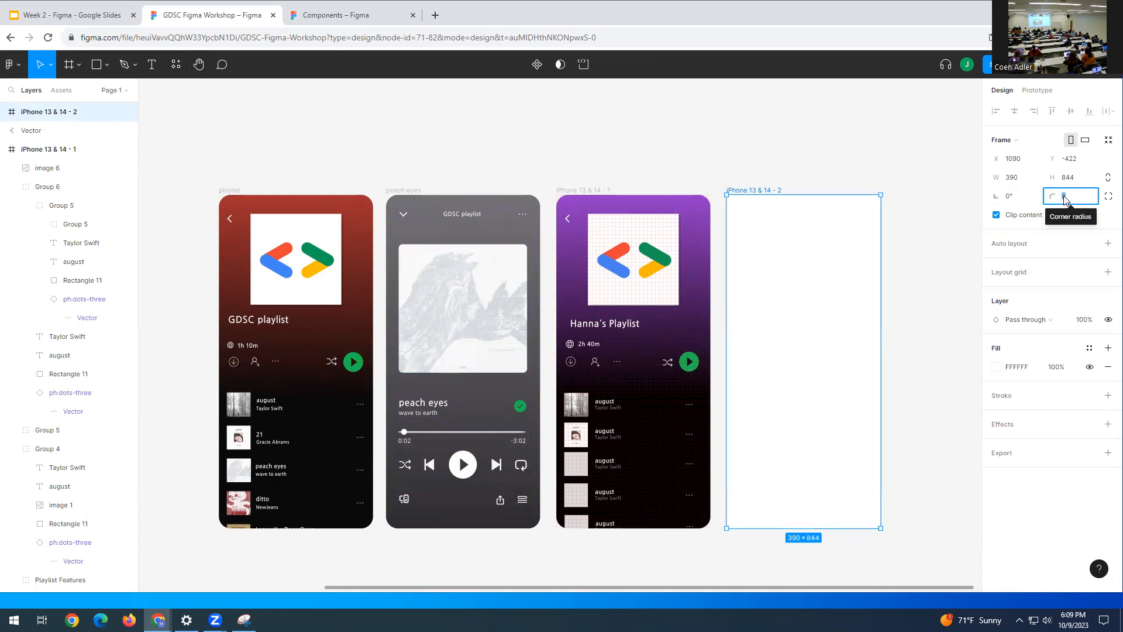
text(30)
key(Return)
click(831, 132)
drag(791, 297, 791, 297)
click(946, 246)
click(808, 243)
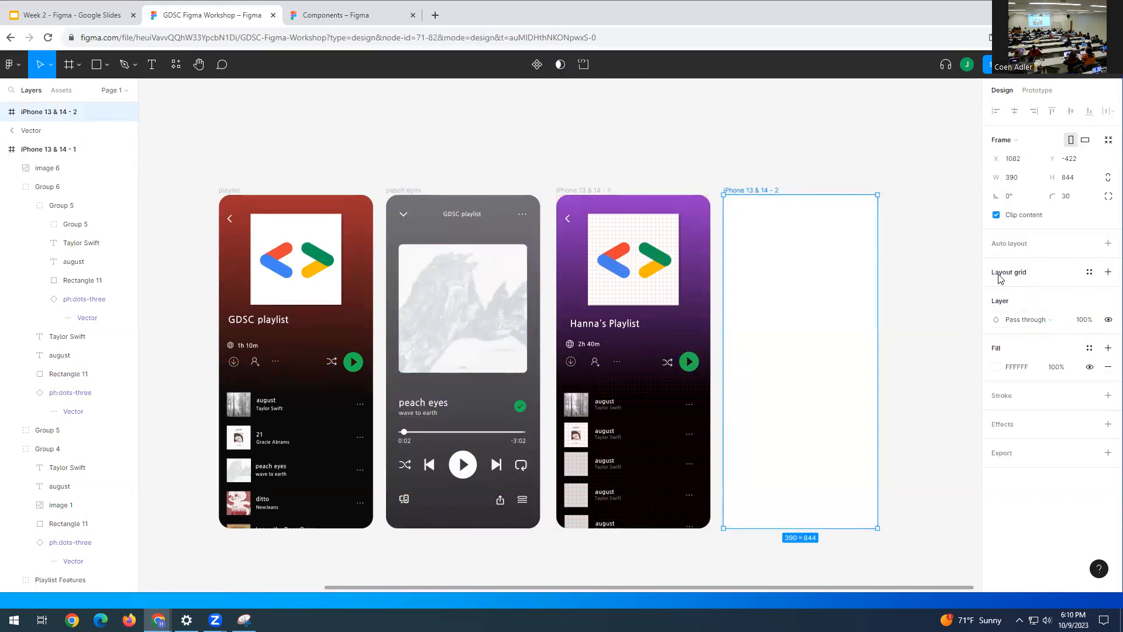
click(1001, 274)
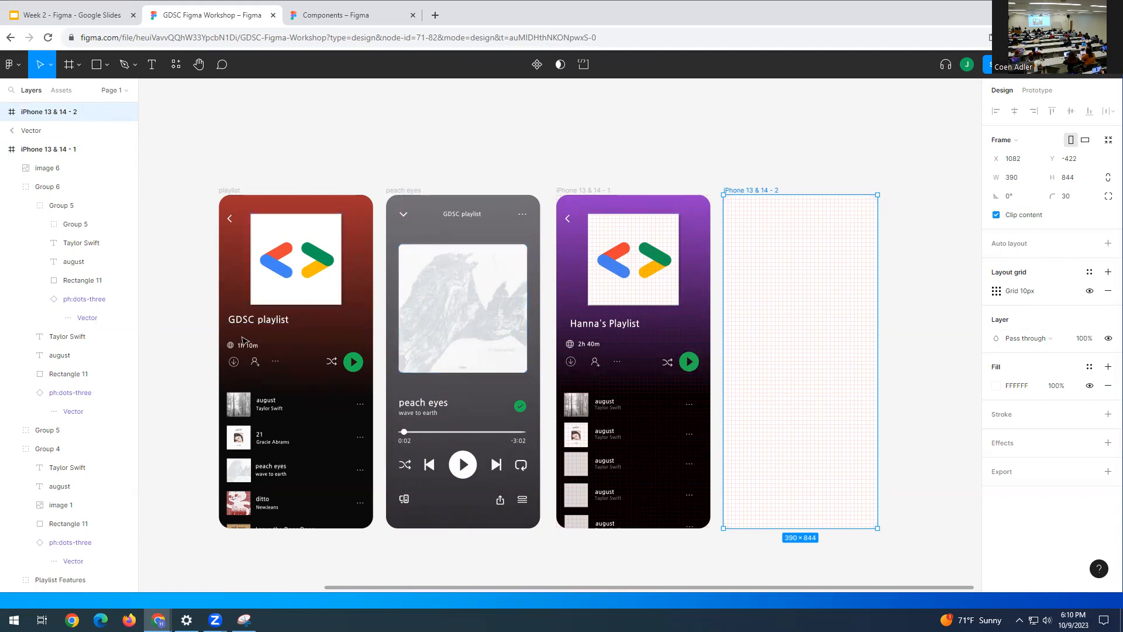
click(766, 168)
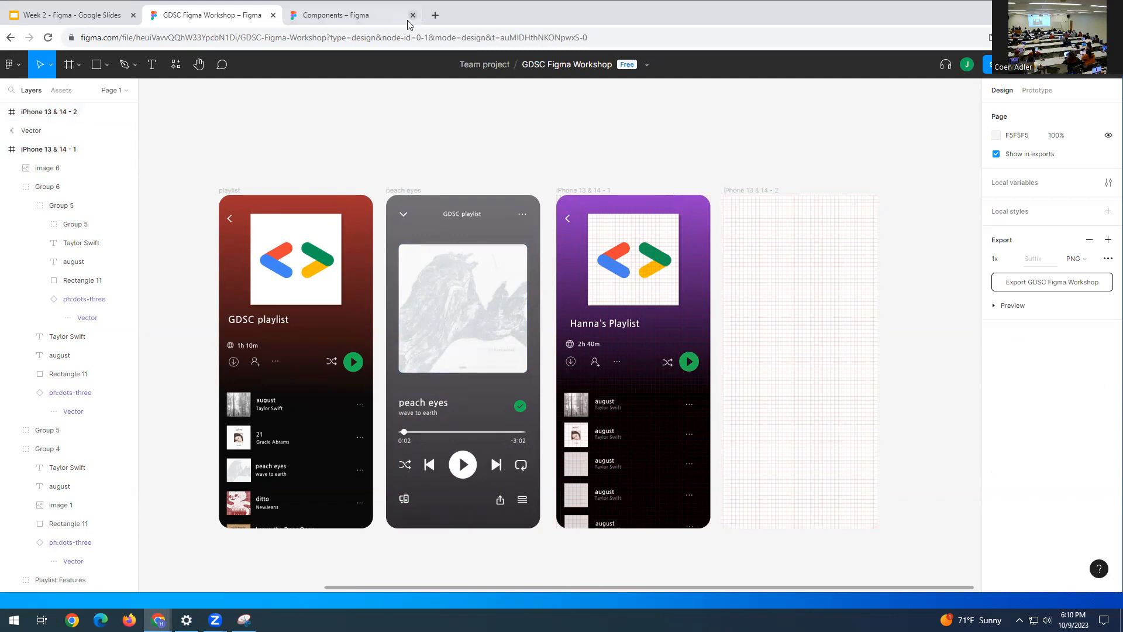
- Copy the back-arrow icon from the Components file and paste it above the fourth frame
click(369, 17)
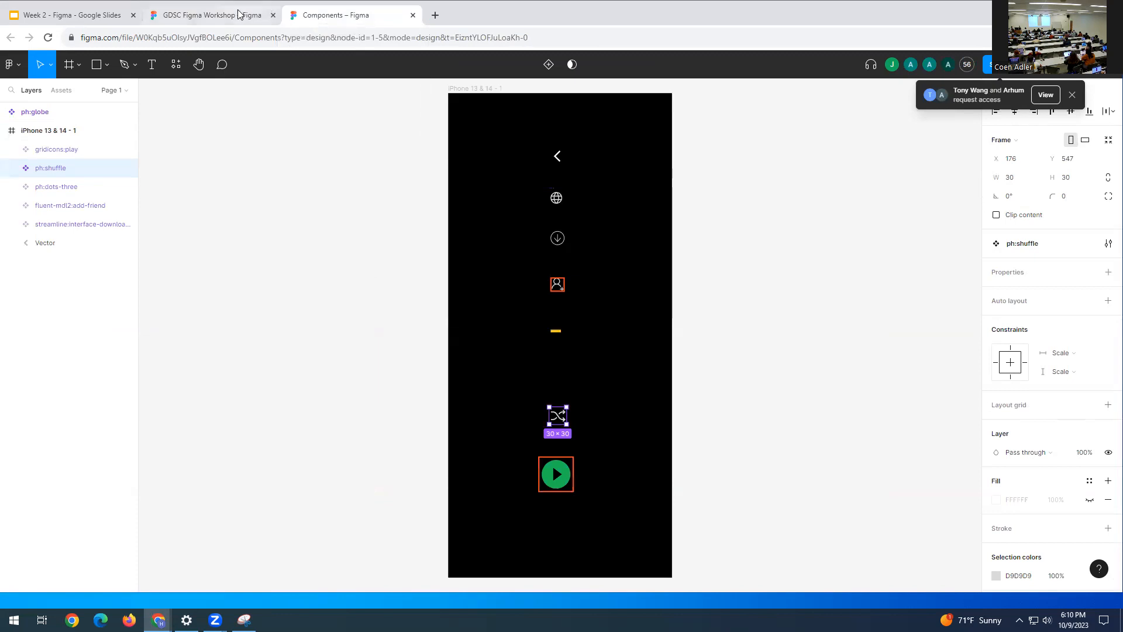
click(559, 156)
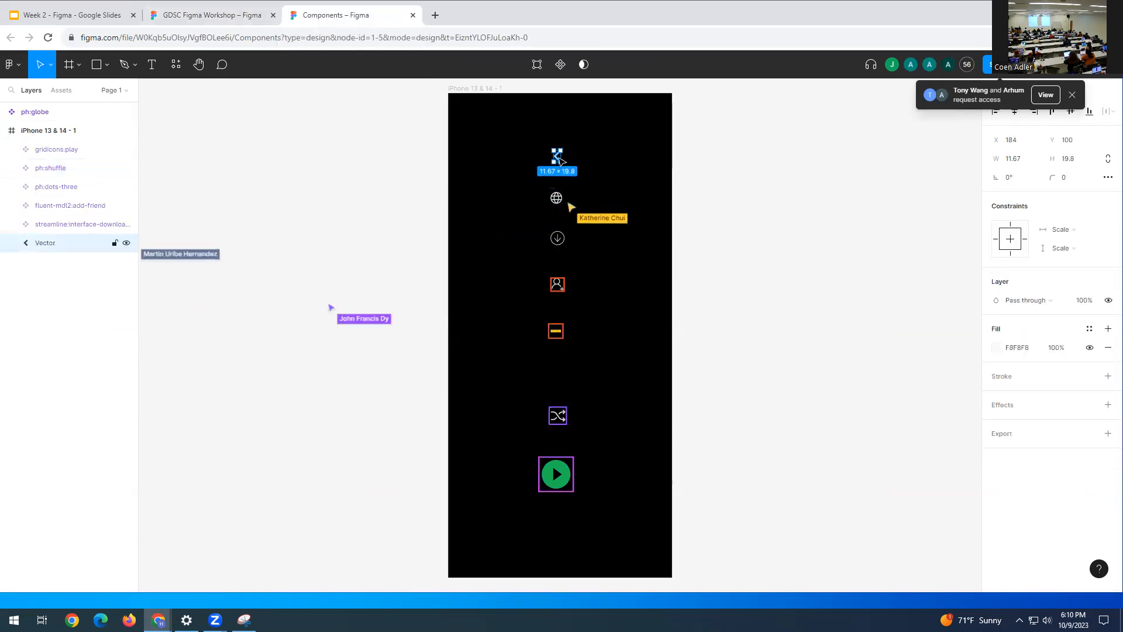
click(154, 15)
key(ctrl+v)
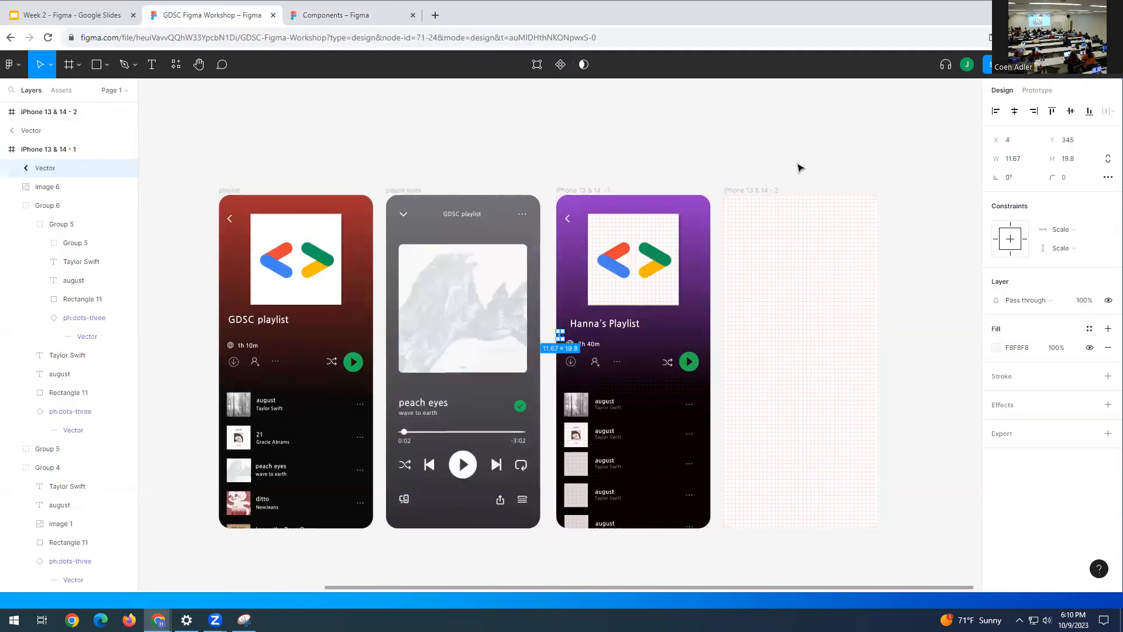
drag(561, 335, 727, 146)
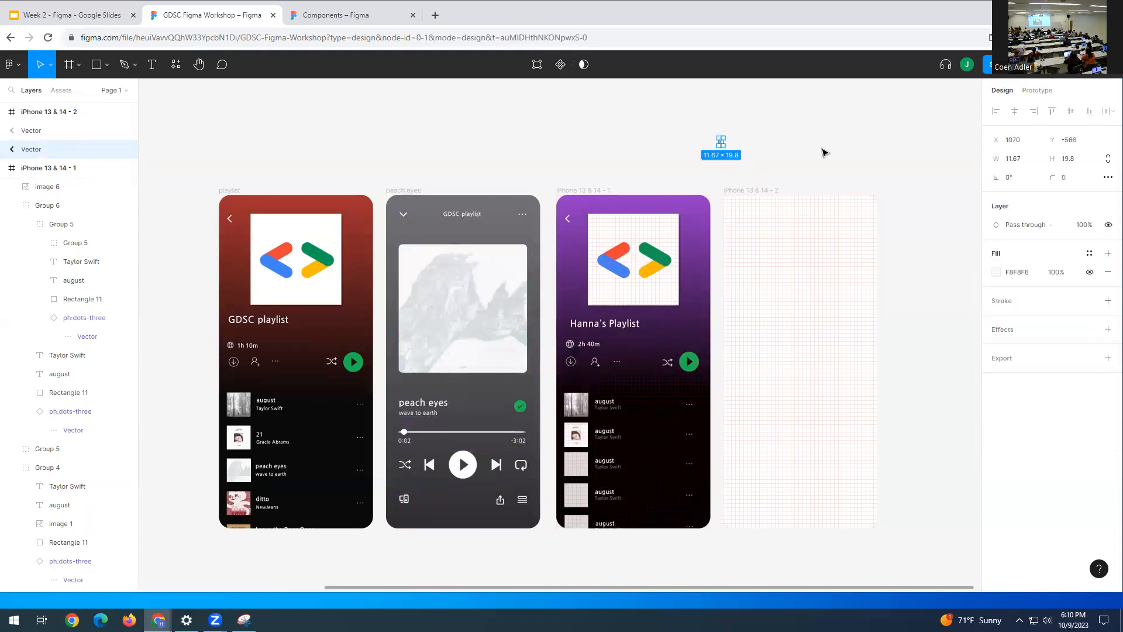
click(790, 302)
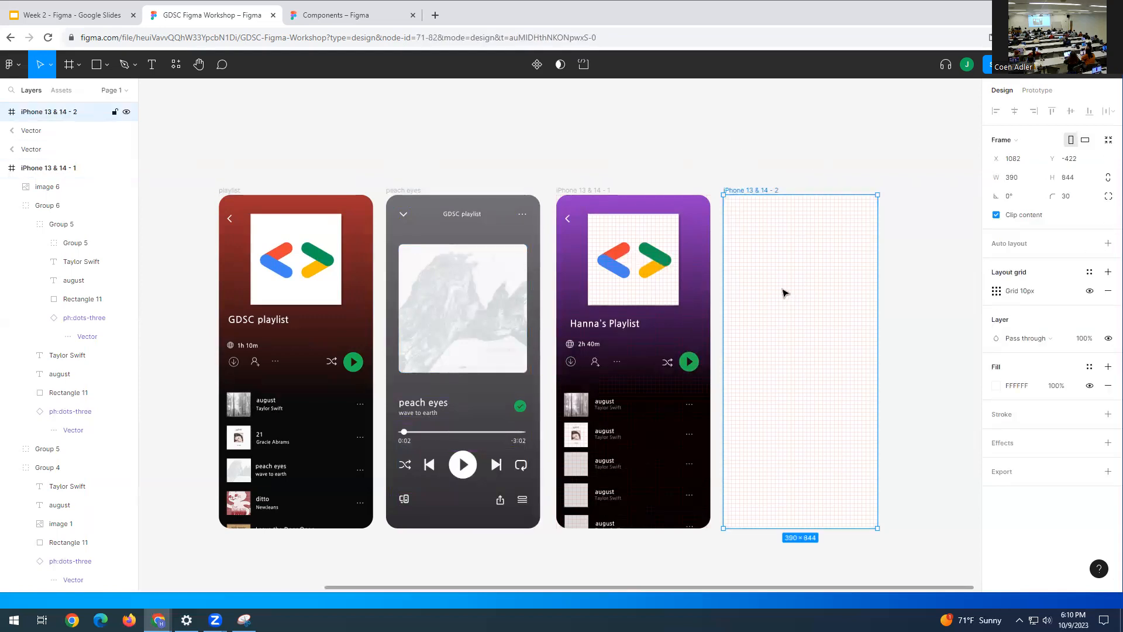
- Fill the fourth frame with a linear gradient from pale mauve B8A9A9 to dark brown 332626
click(996, 387)
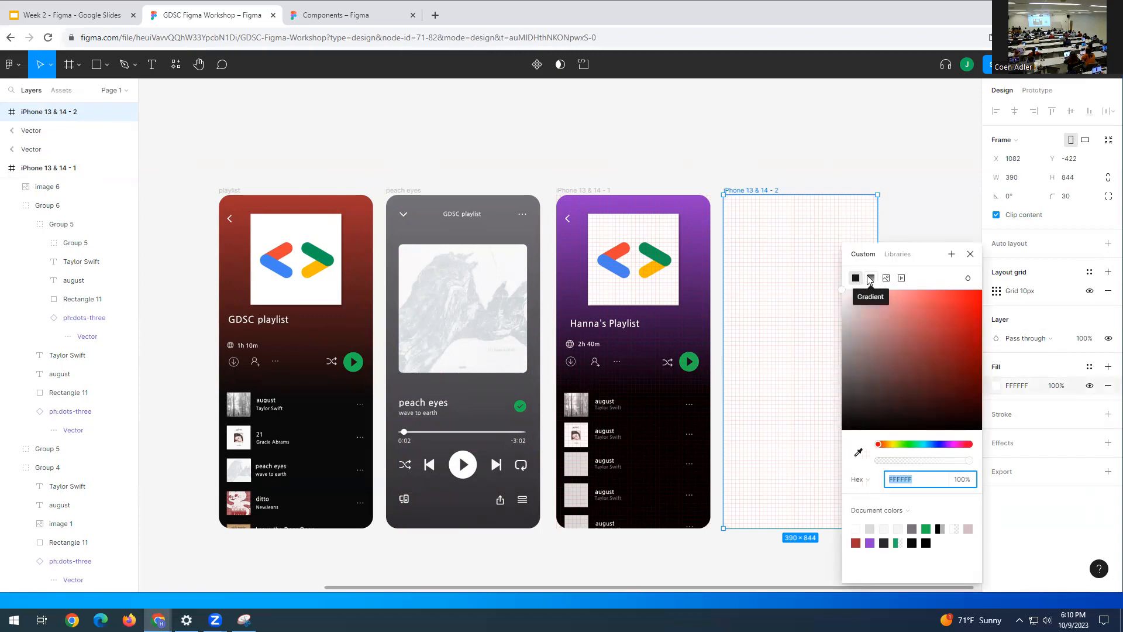
click(870, 279)
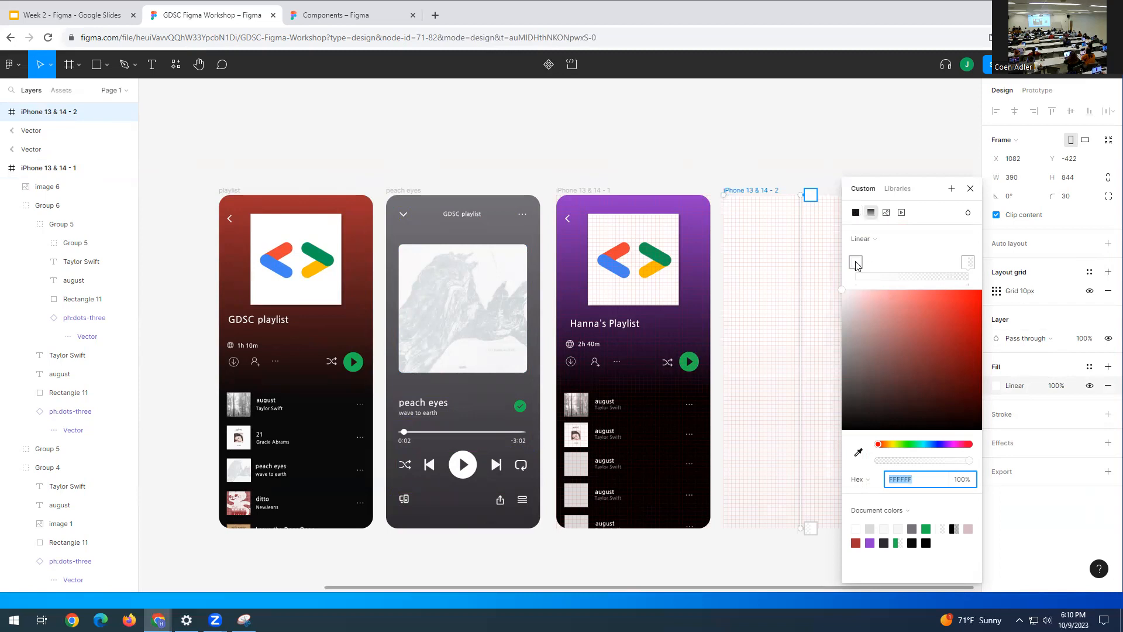
drag(847, 299, 879, 402)
click(966, 262)
drag(883, 465, 968, 461)
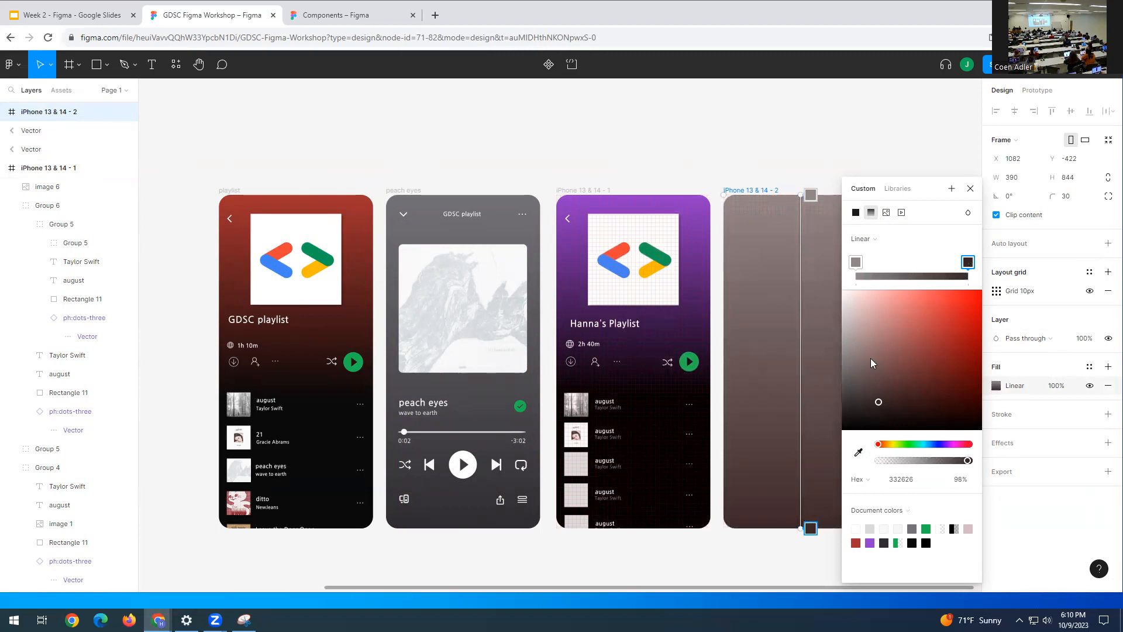
click(855, 262)
mouse_move(848, 349)
mouse_down()
mouse_move(850, 316)
mouse_move(852, 333)
mouse_up()
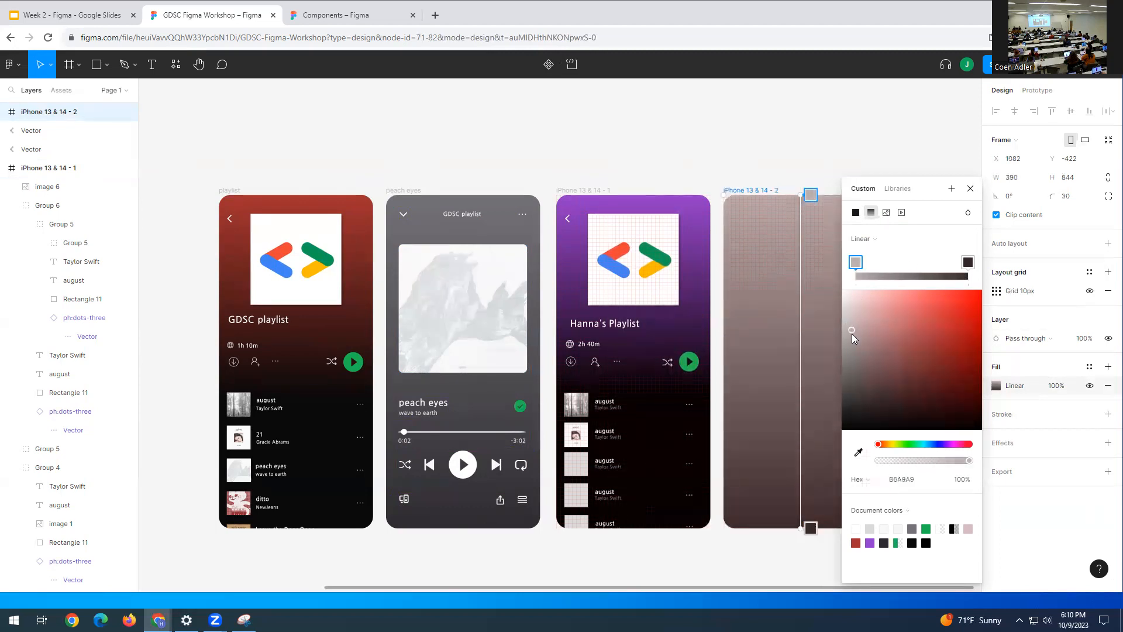
click(971, 197)
click(726, 176)
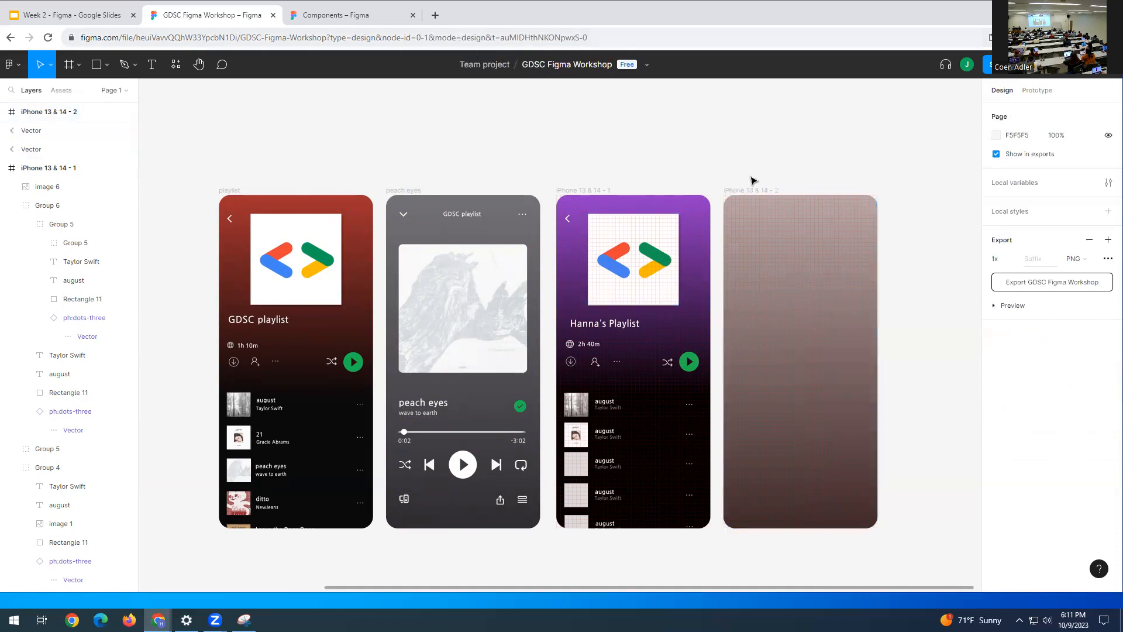
- Paste the back arrow at the fourth frame's top-left and rotate it 90° into a chevron
key(ctrl+v)
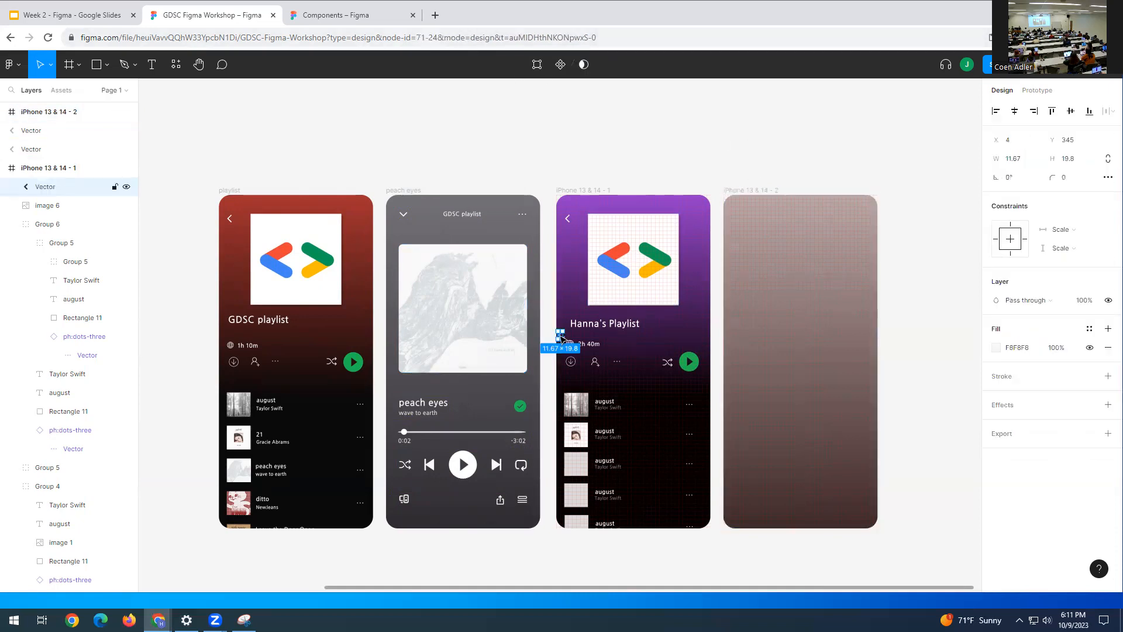
drag(711, 281, 742, 221)
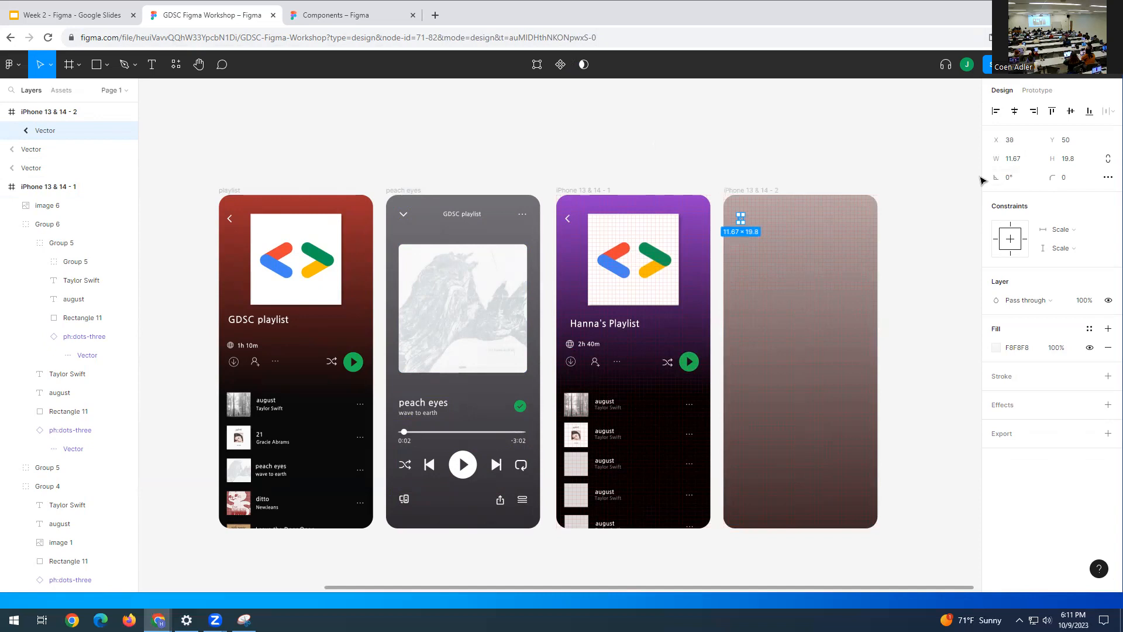
click(1014, 180)
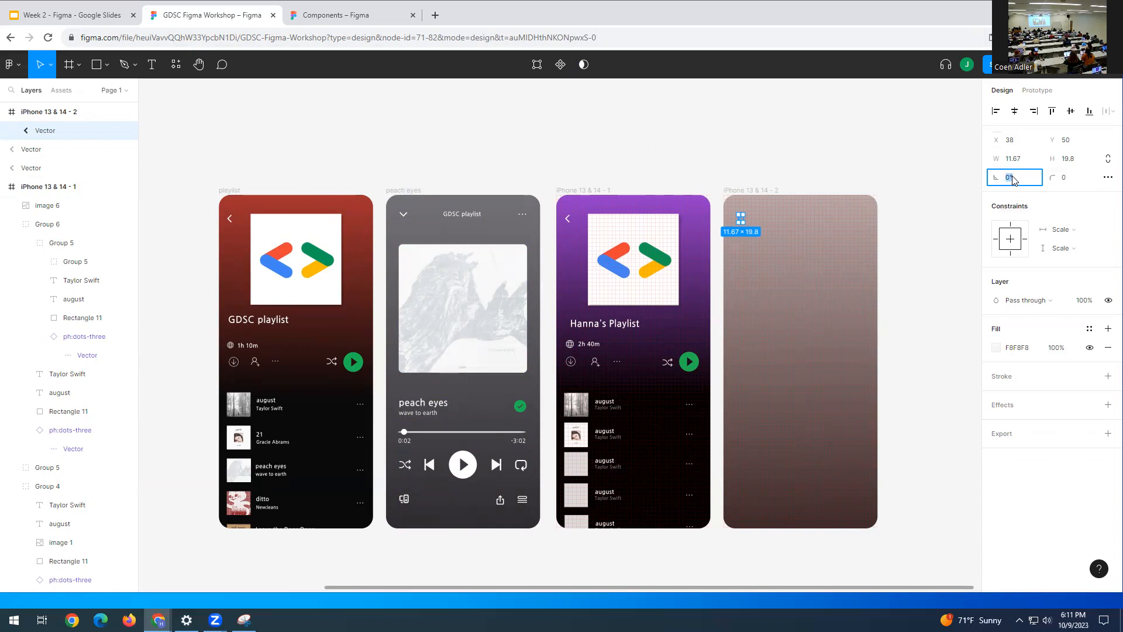
text(90)
key(Return)
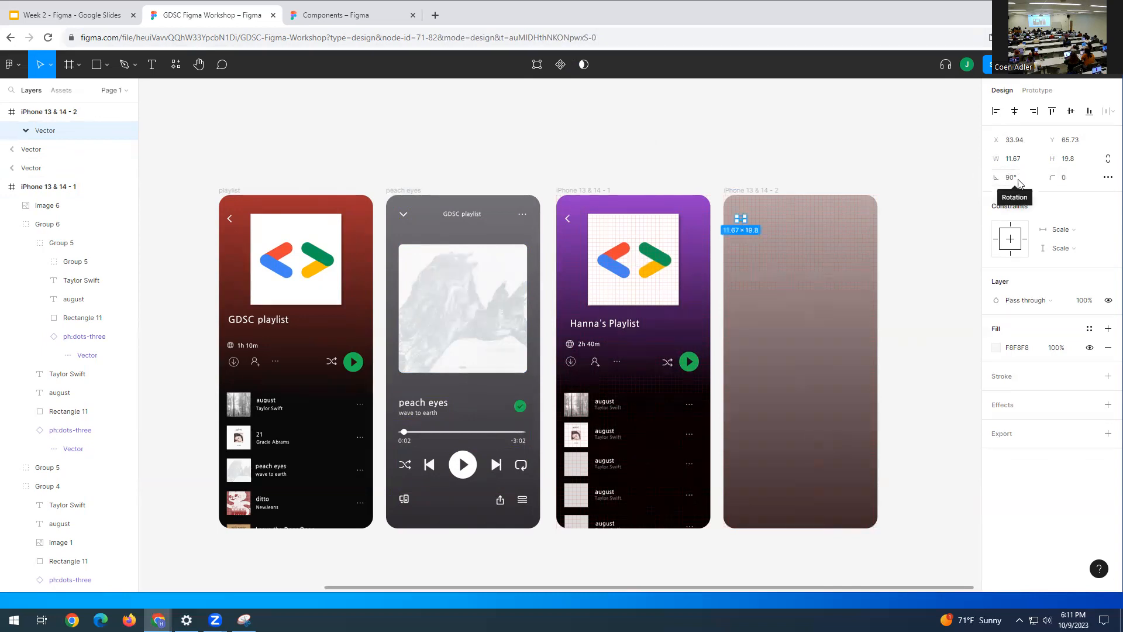
click(822, 163)
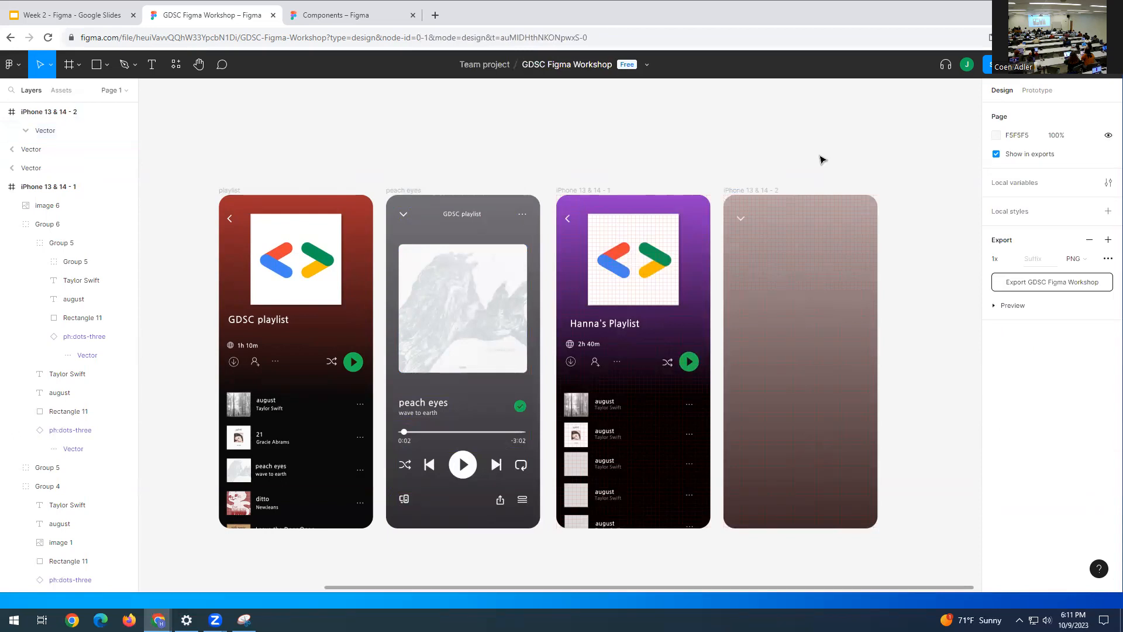
click(740, 219)
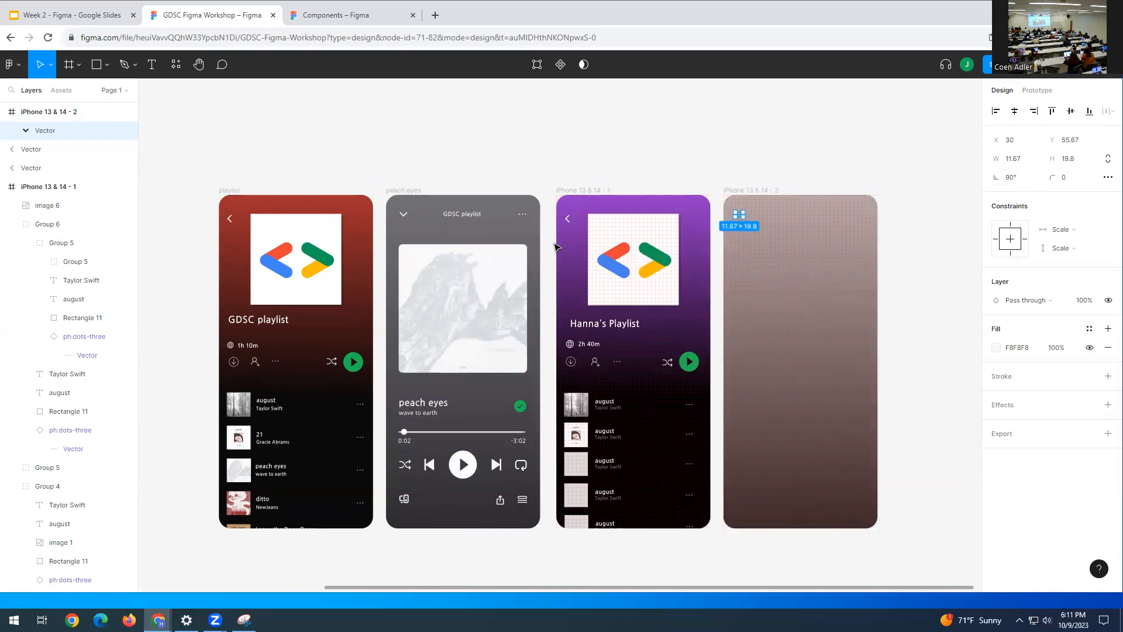
click(825, 143)
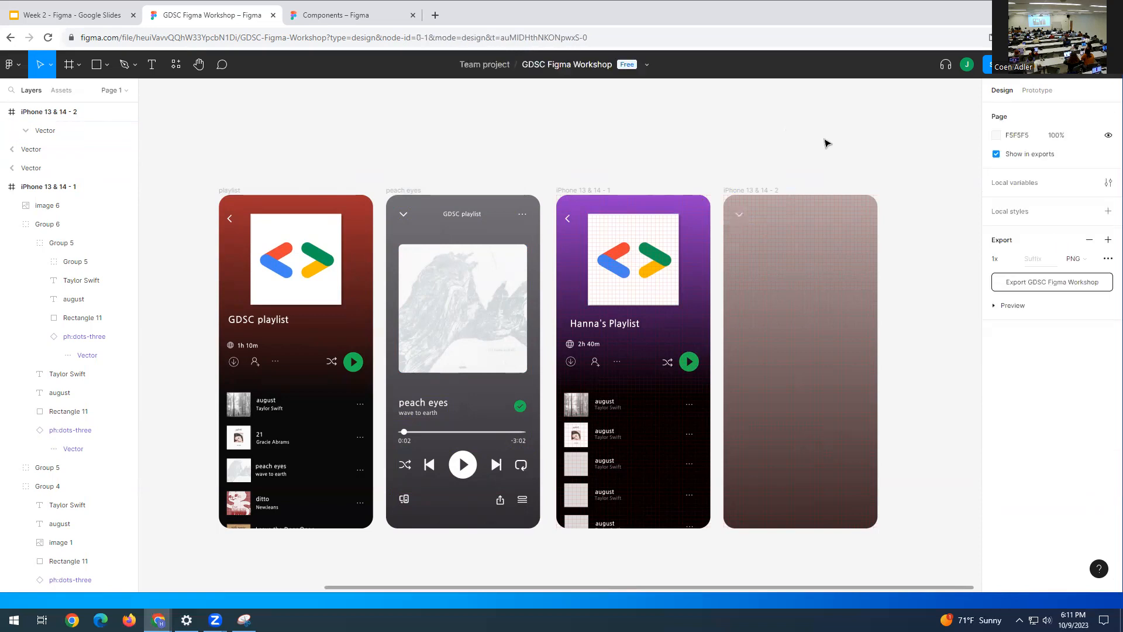
- Alt-drag a copy of the peach eyes album art into the fourth frame below the chevron
click(461, 298)
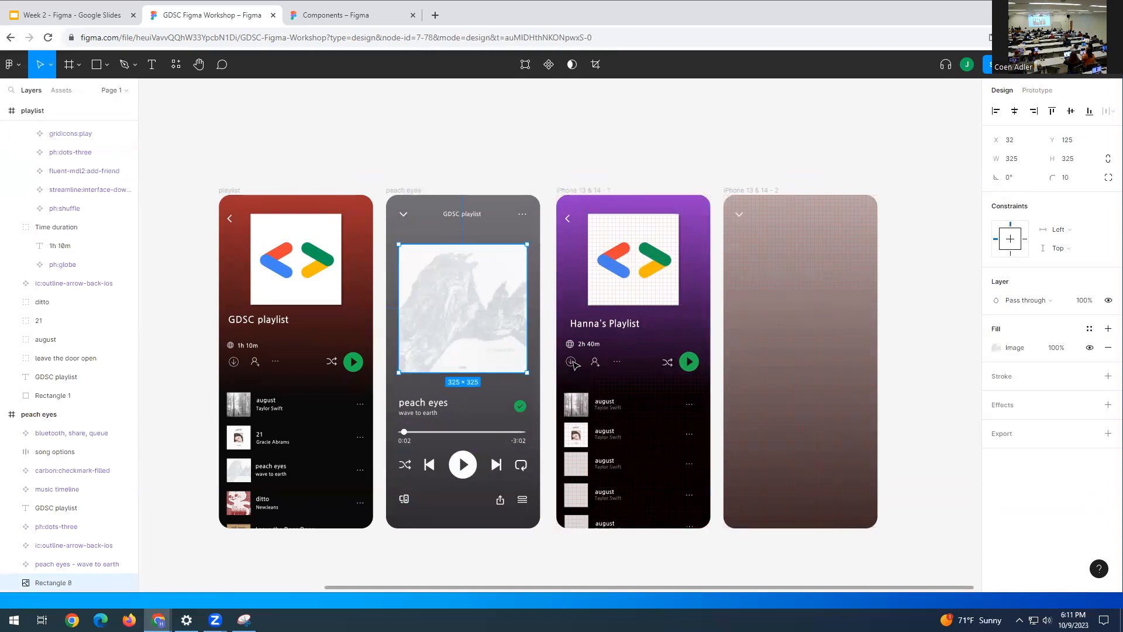
drag(472, 312, 813, 310)
click(939, 266)
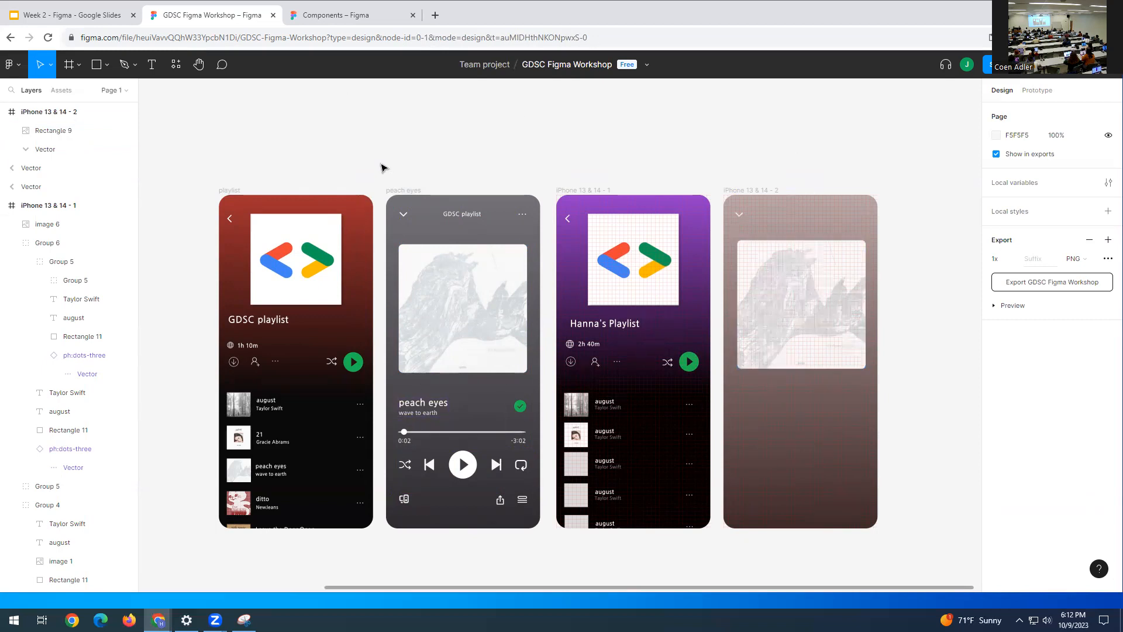
drag(519, 468, 536, 537)
click(536, 537)
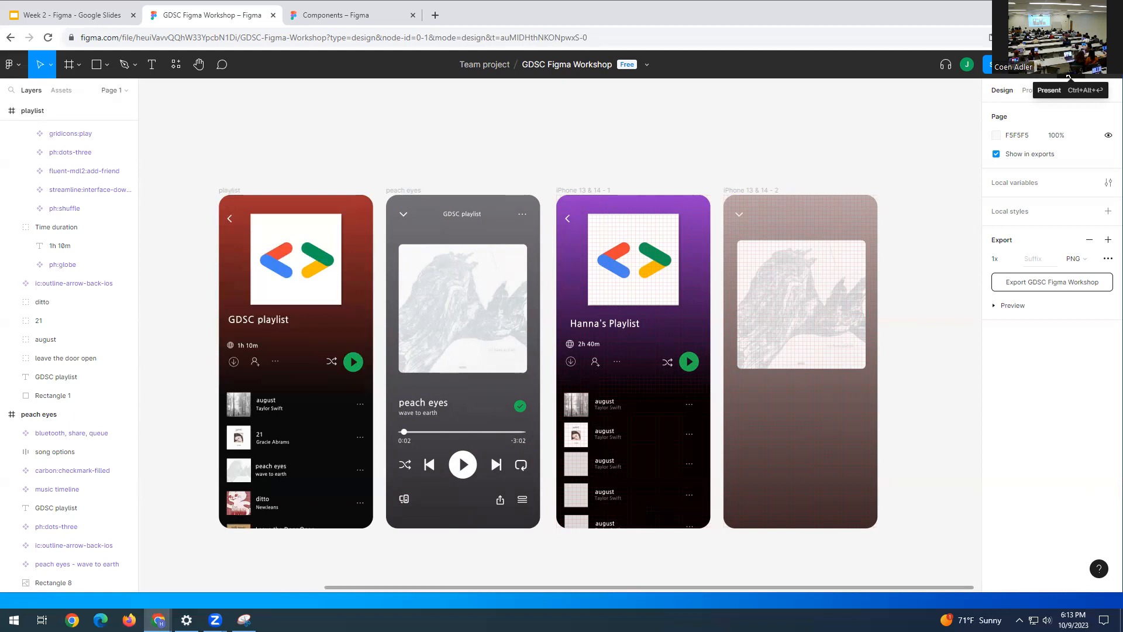
- Present the prototype, open peach eyes, return via the chevron, then go back to the editor
click(1068, 77)
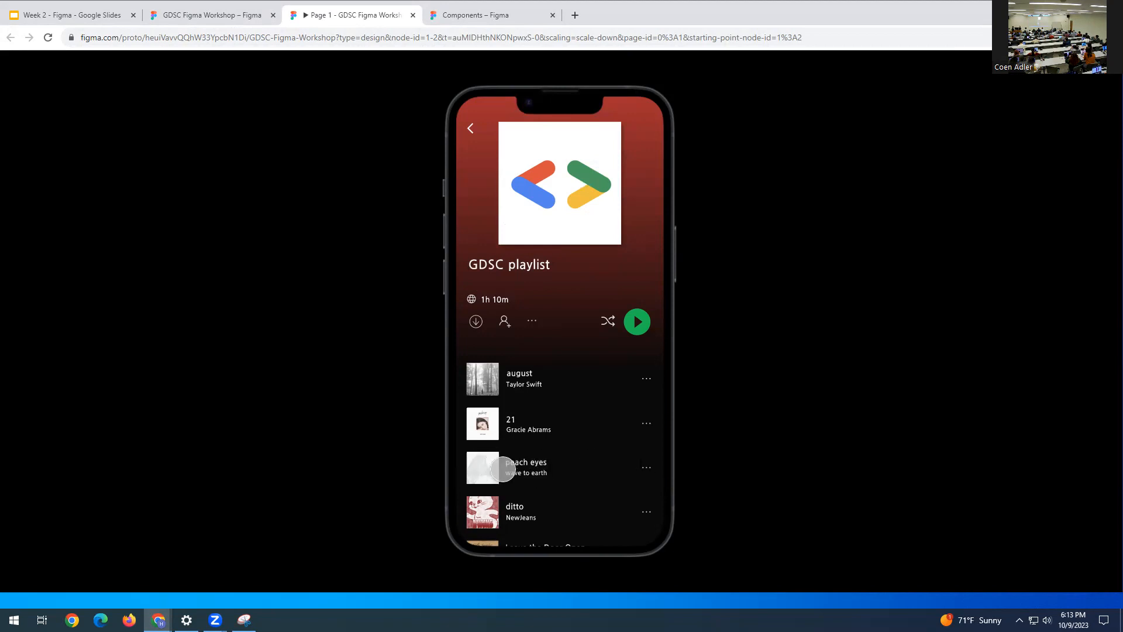
click(534, 467)
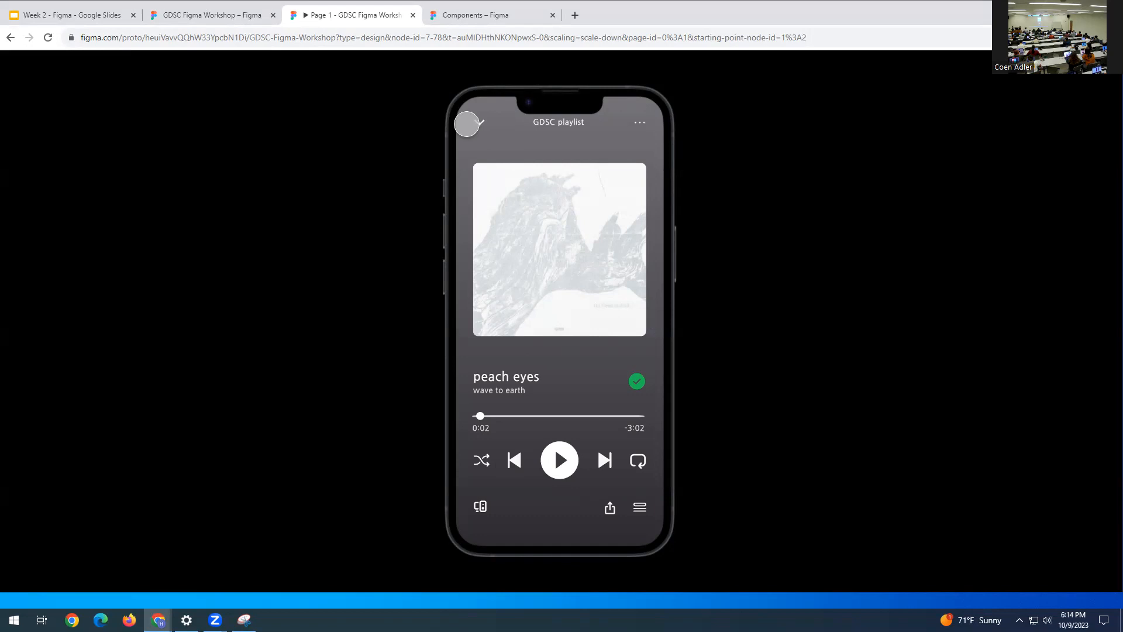
click(481, 121)
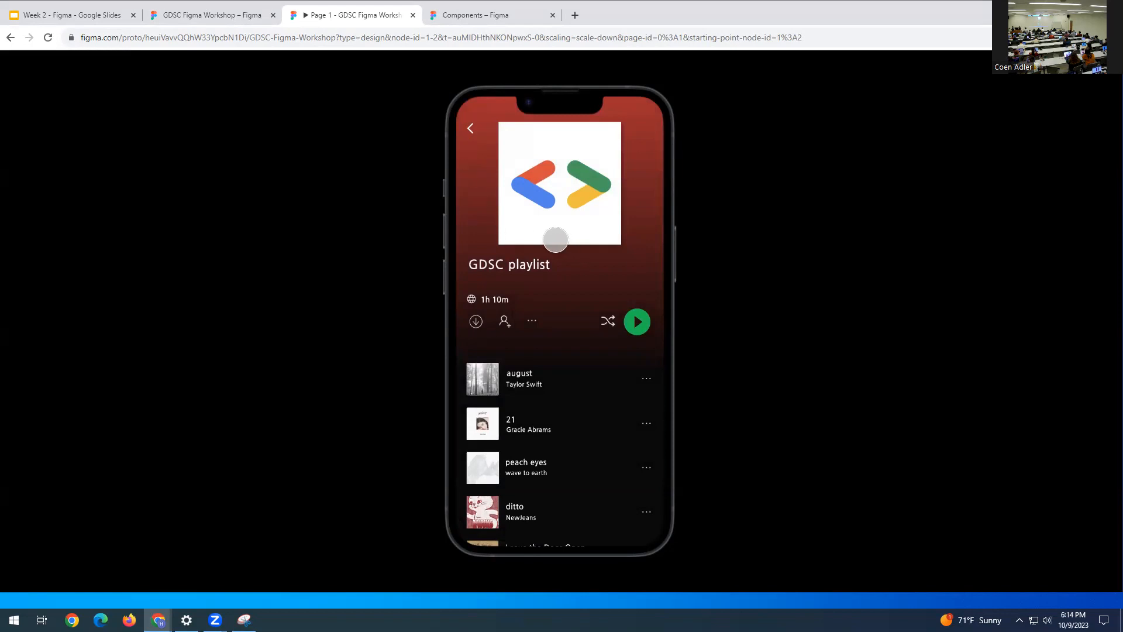
click(208, 18)
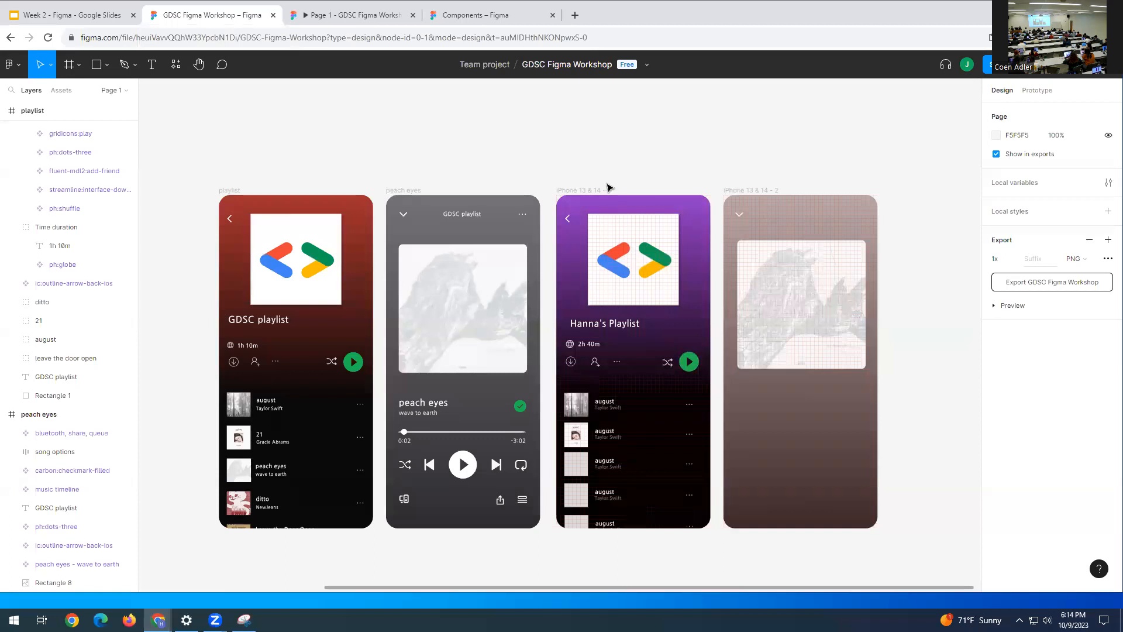
- Hide the 10px layout grids on the purple playlist frame and the fourth phone frame
click(586, 190)
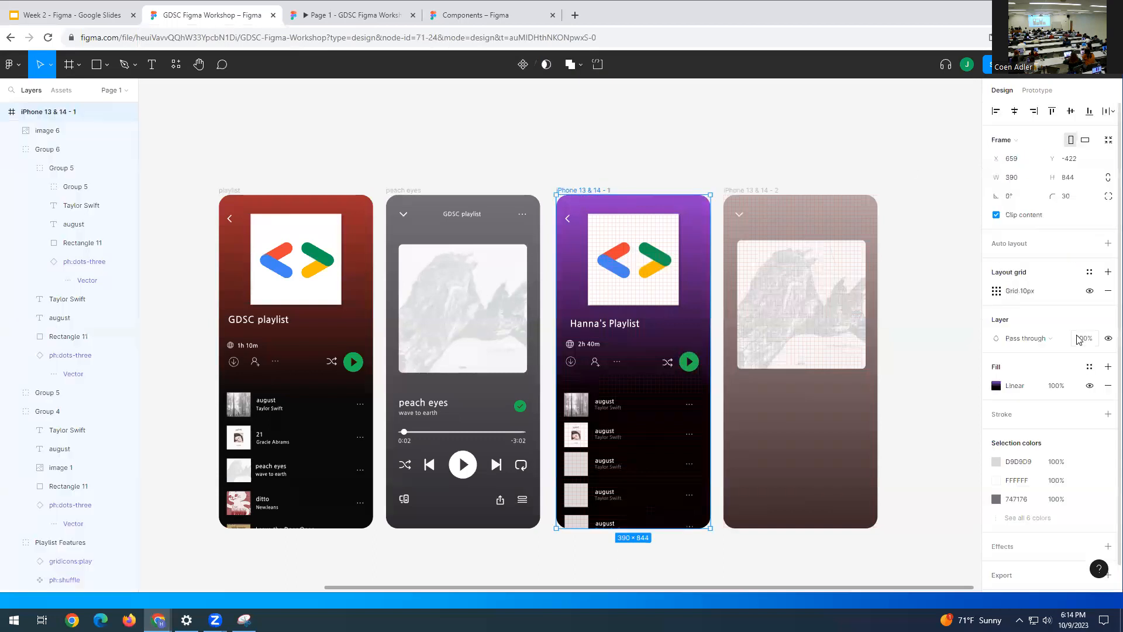
click(1089, 291)
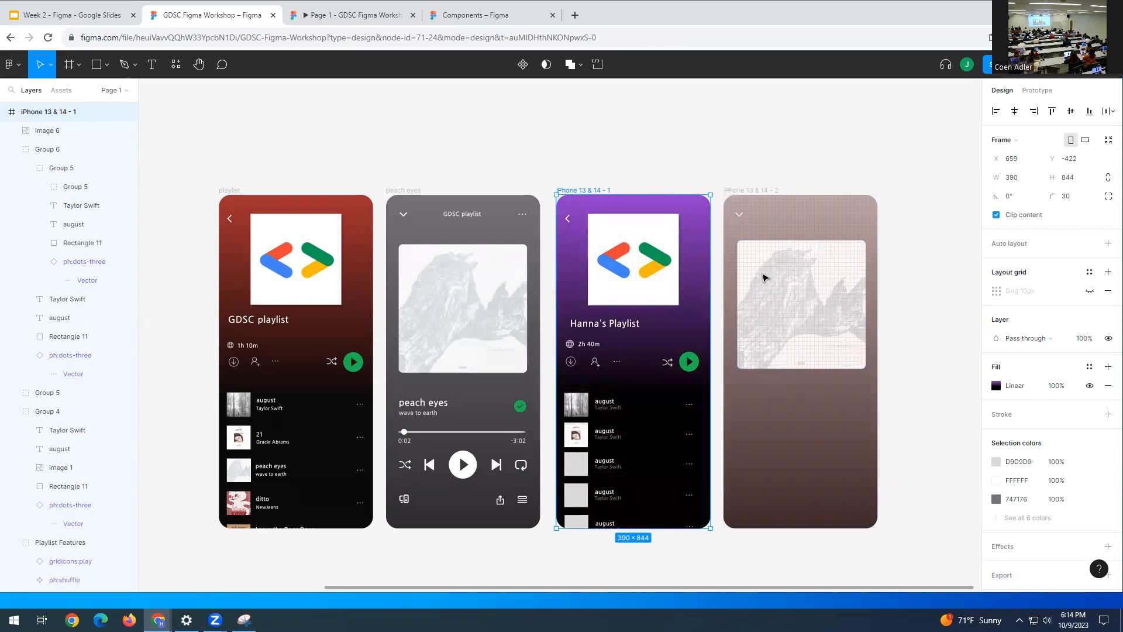
click(829, 220)
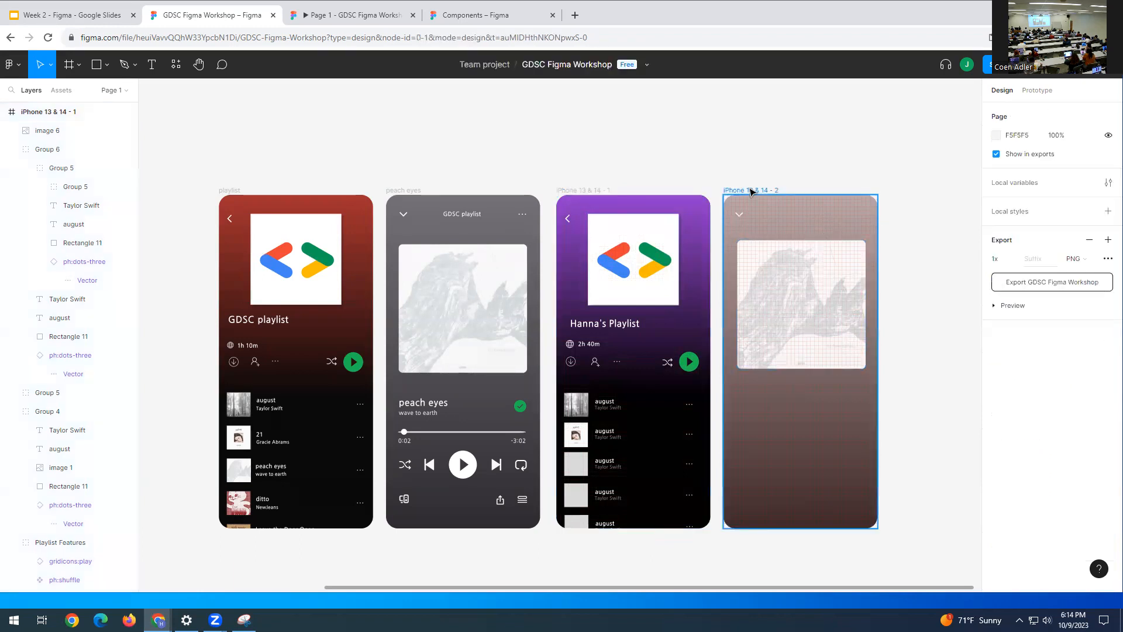
click(751, 192)
click(1090, 310)
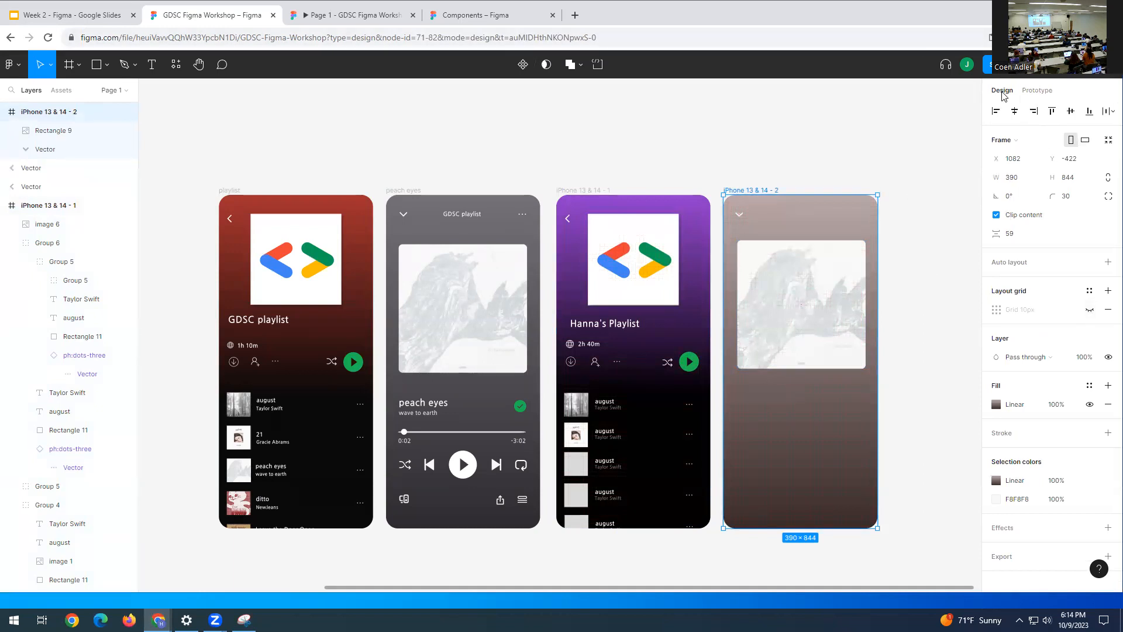
- Connect the first august row to iPhone 13 & 14 - 2 with an On tap, Navigate to interaction
click(1036, 91)
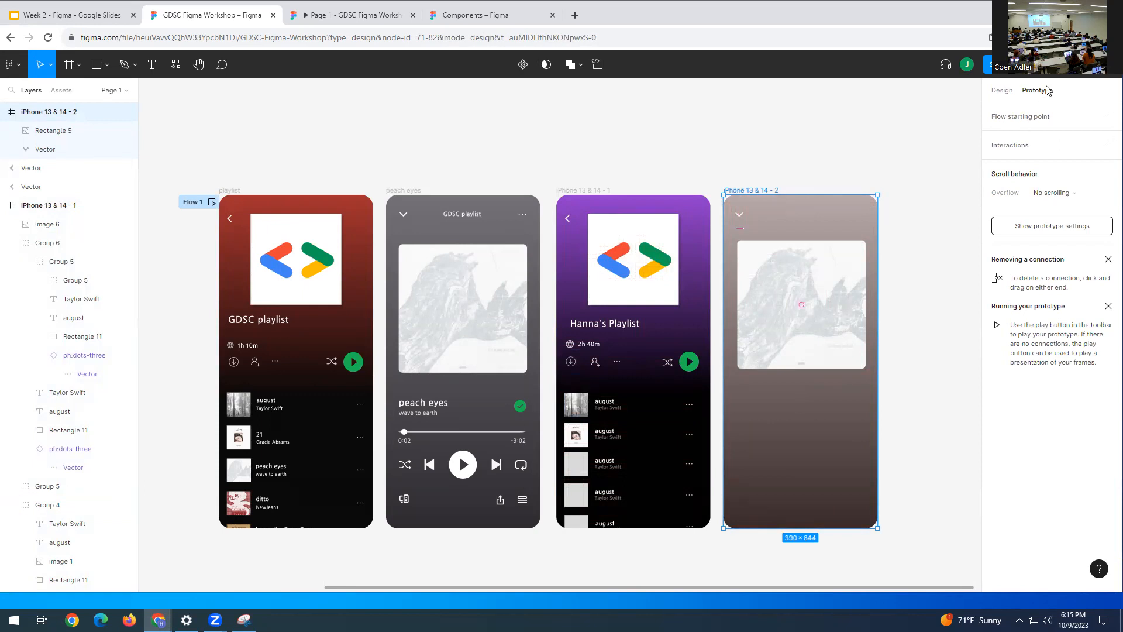
click(581, 408)
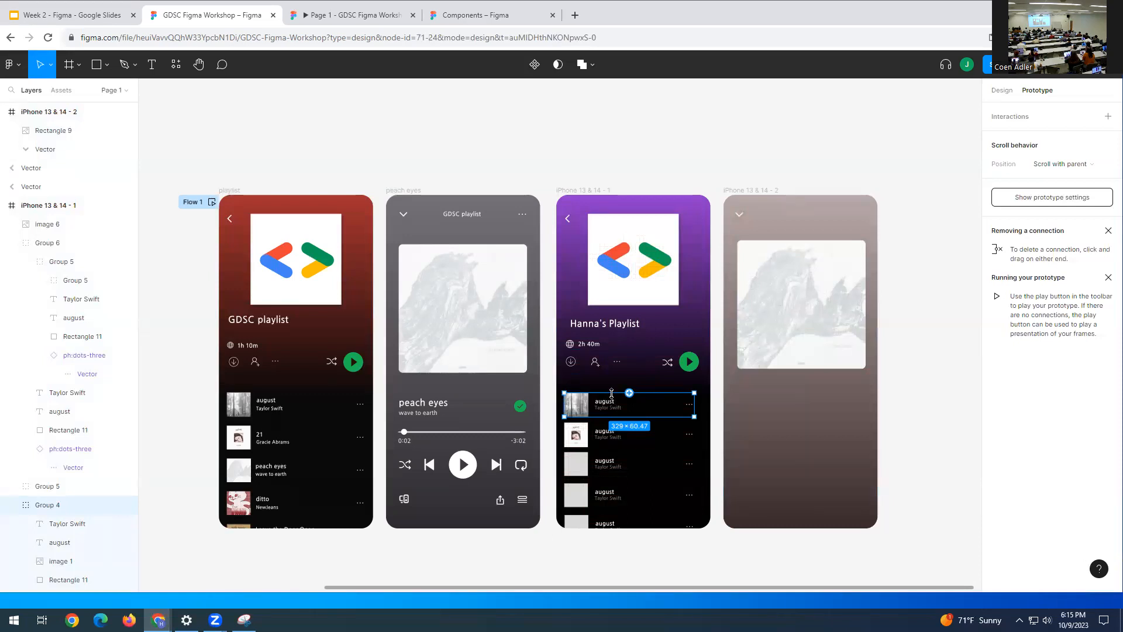
drag(630, 393, 756, 364)
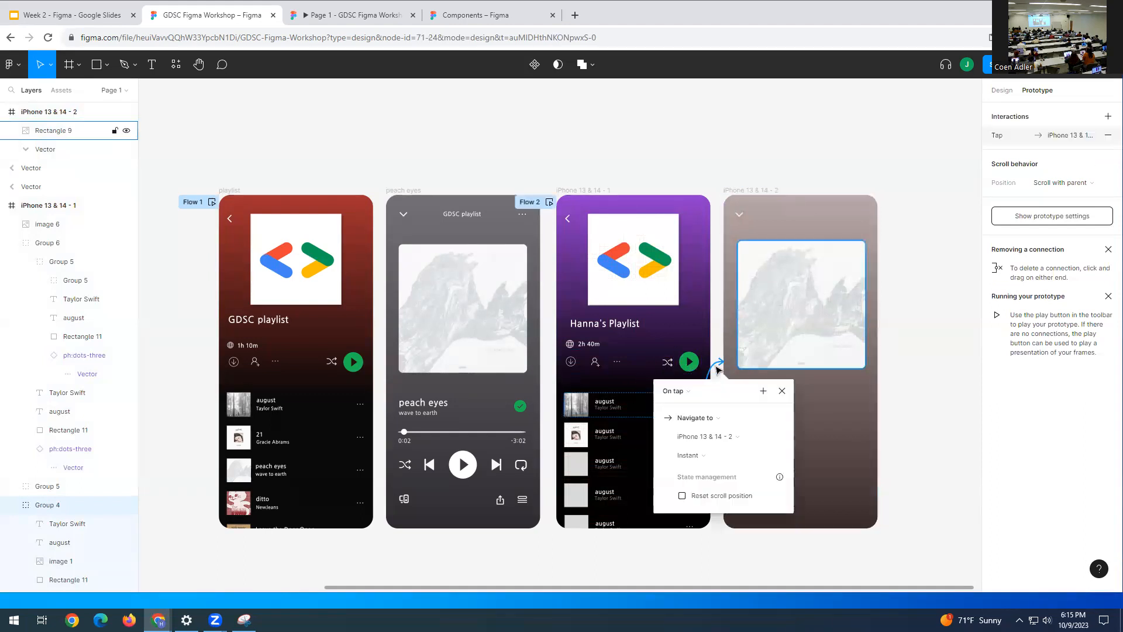
click(935, 316)
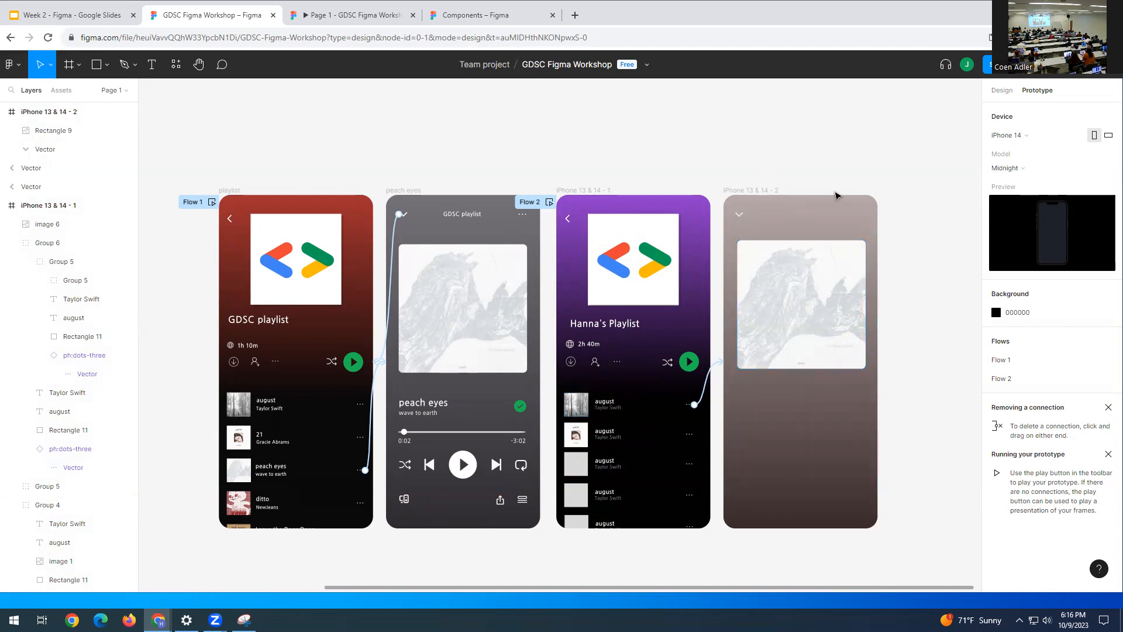
- Replace the brown frame's placeholder image with a pasted copy of the forest album thumbnail
click(1003, 90)
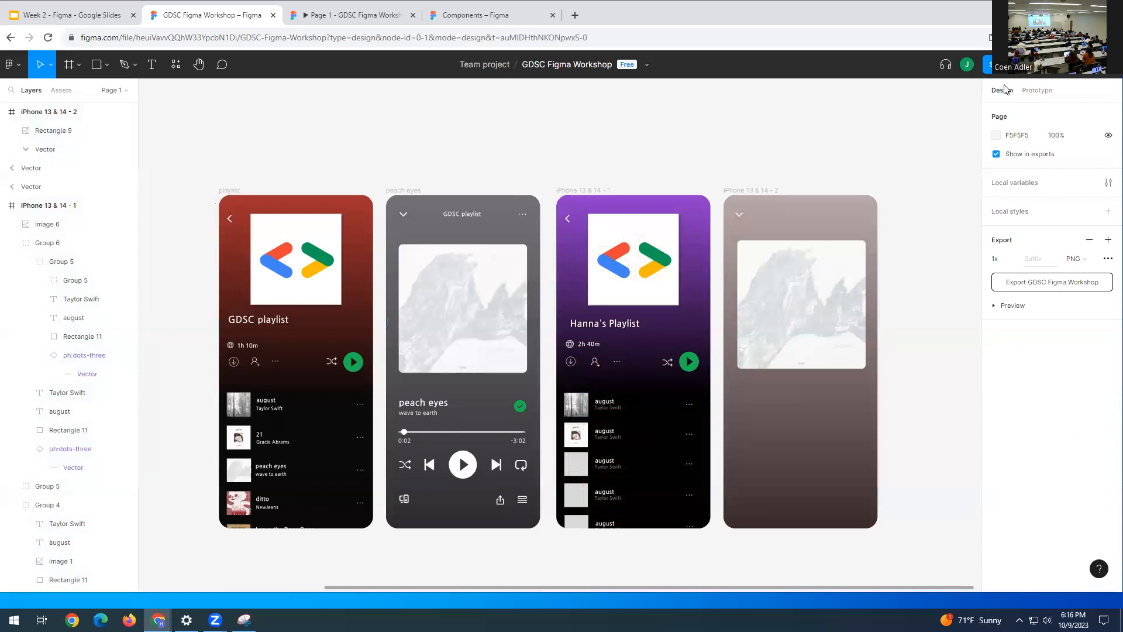
click(787, 314)
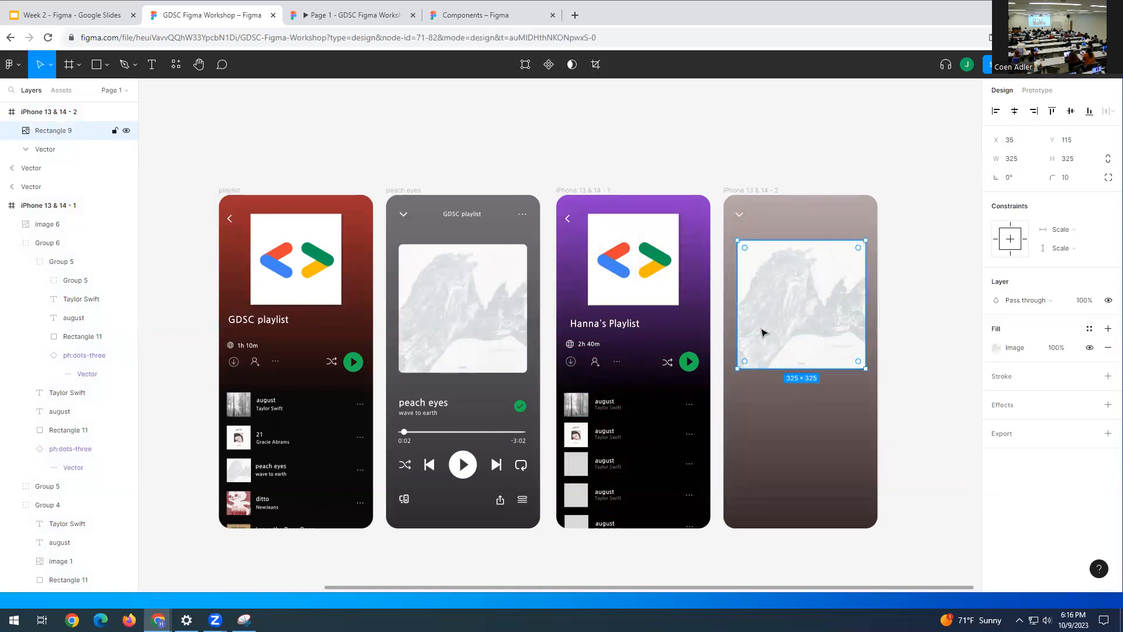
key(Delete)
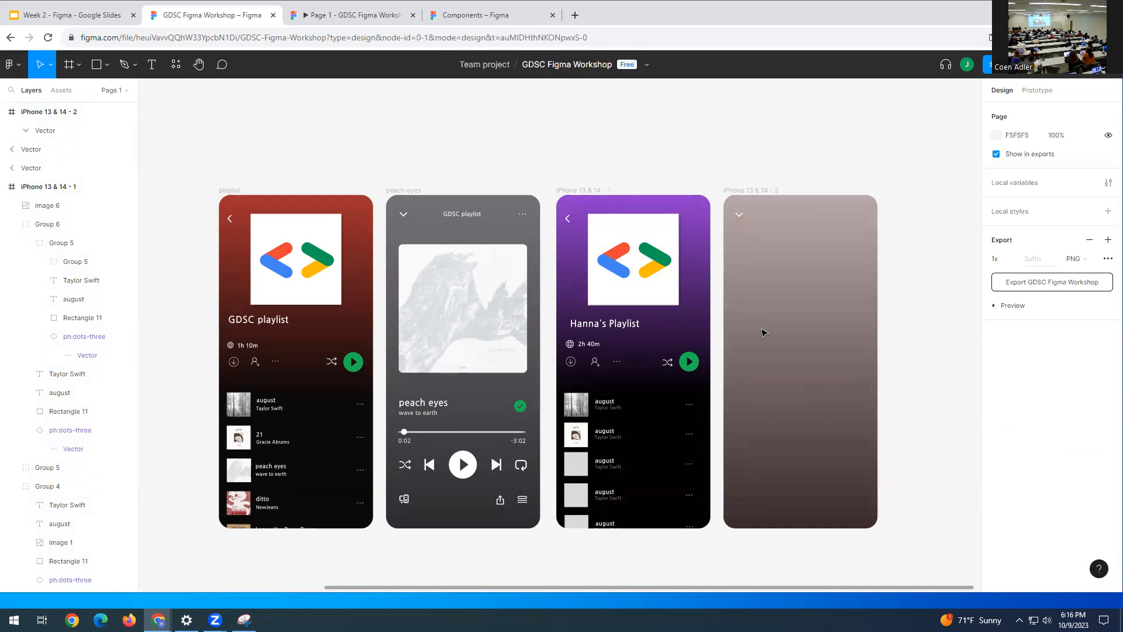
click(571, 402)
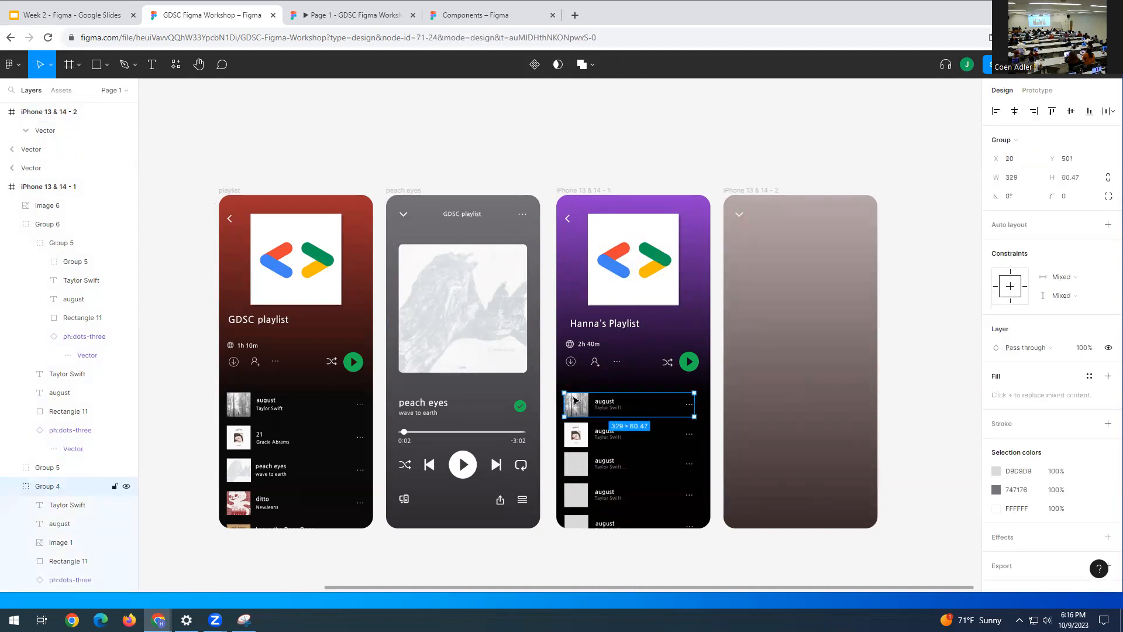
double_click(570, 401)
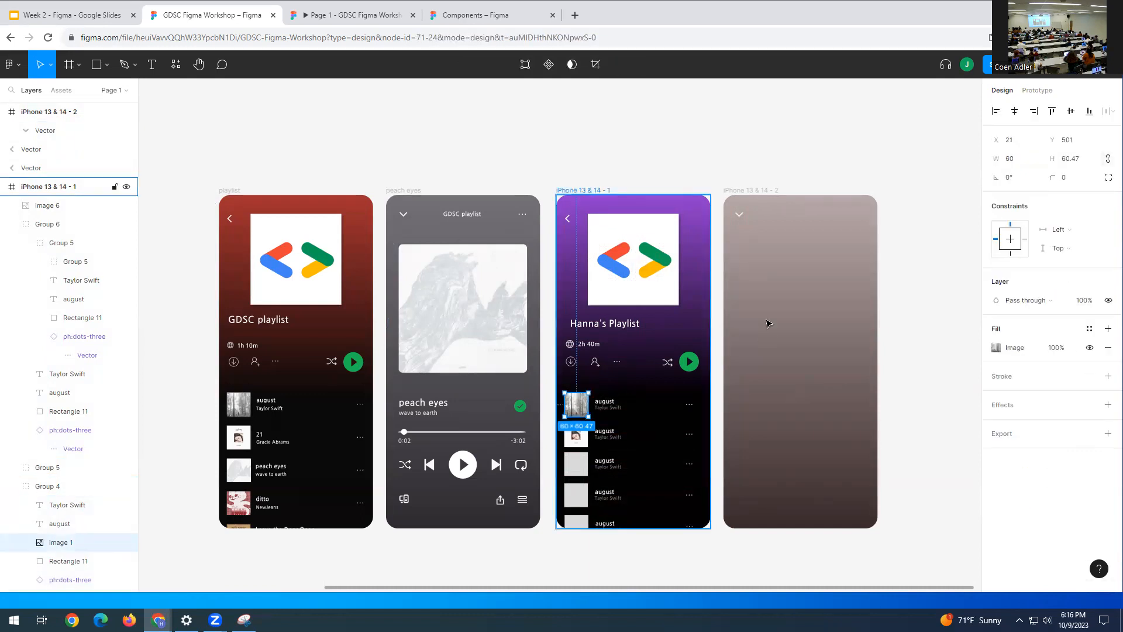
click(792, 310)
key(ctrl+v)
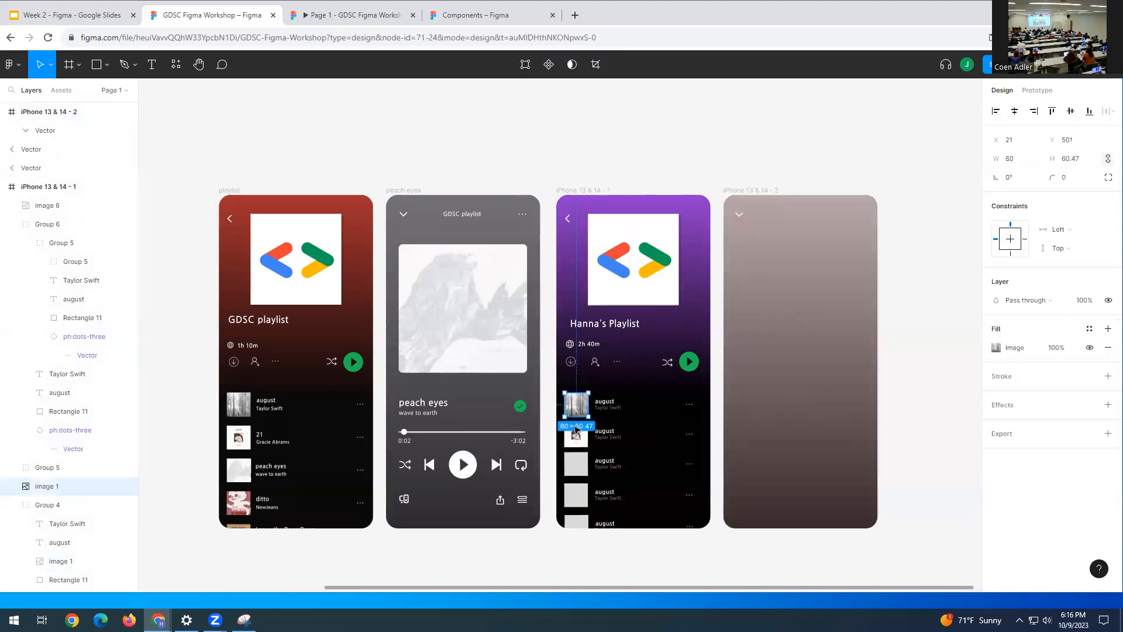
drag(576, 404, 772, 308)
drag(833, 272, 795, 284)
- Enlarge the forest cover to width 325 with corner radius 10 and centre it in the frame
click(479, 344)
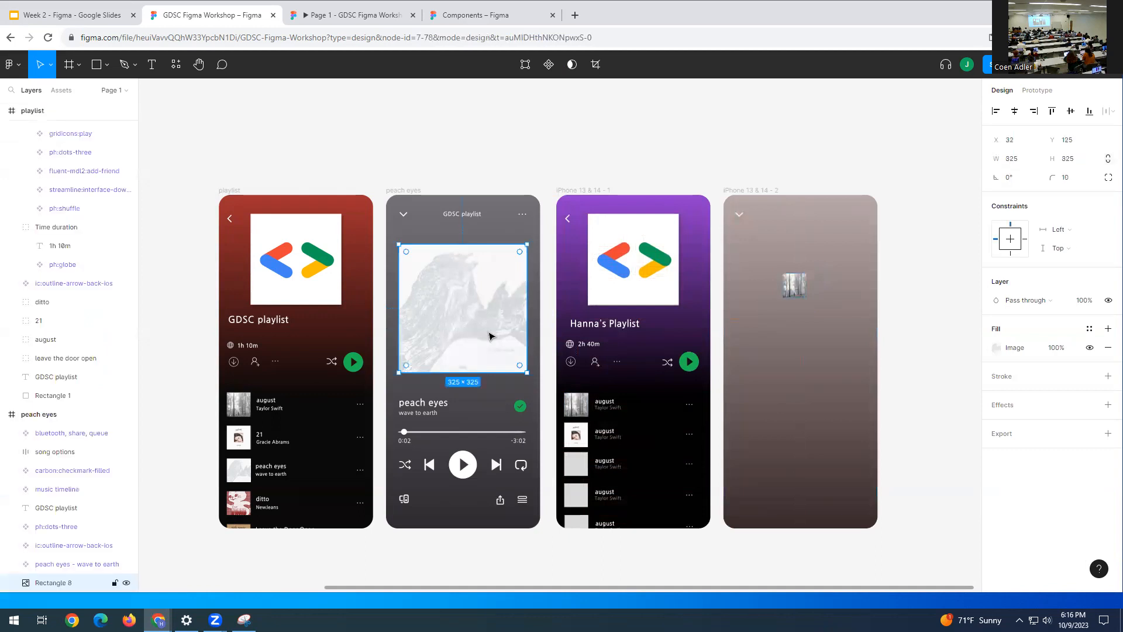
click(792, 287)
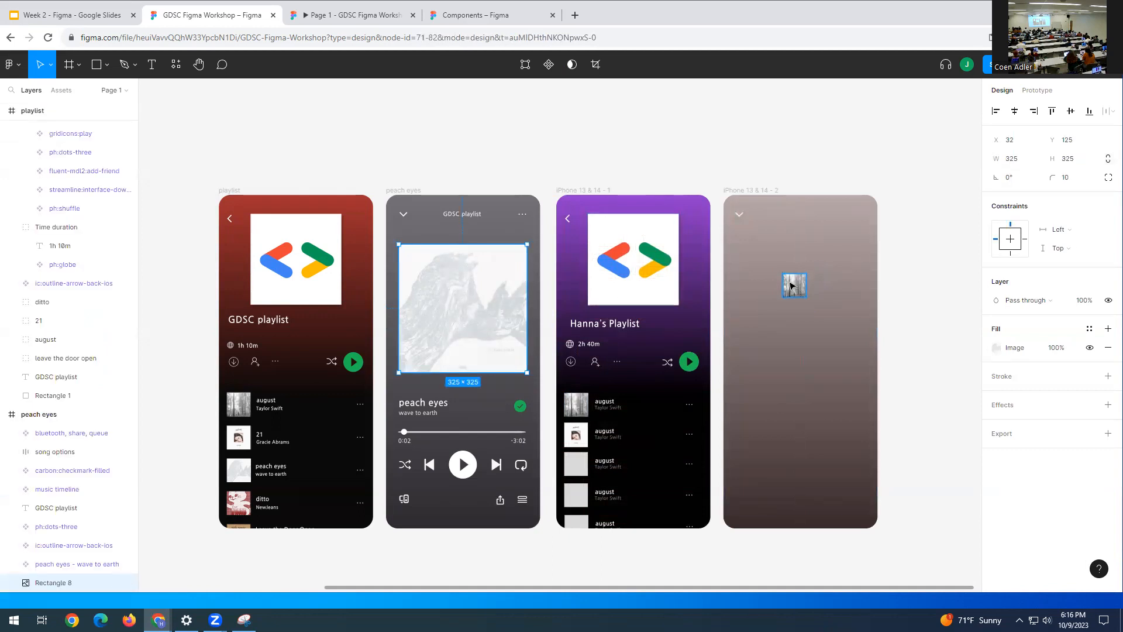
click(1025, 146)
click(1025, 165)
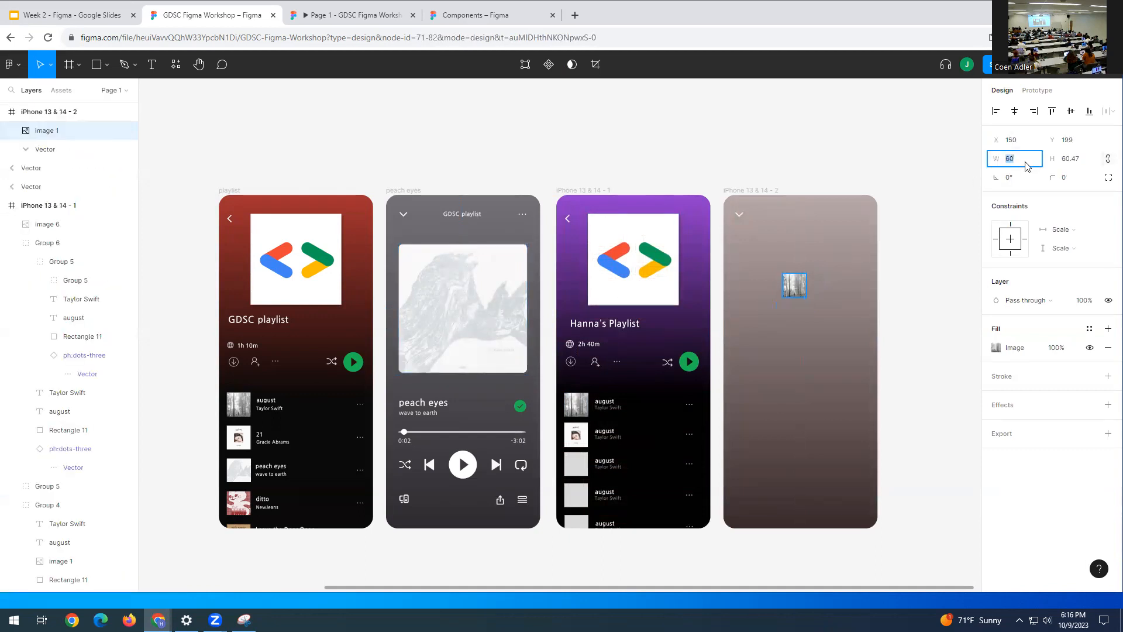
text(325)
key(Tab)
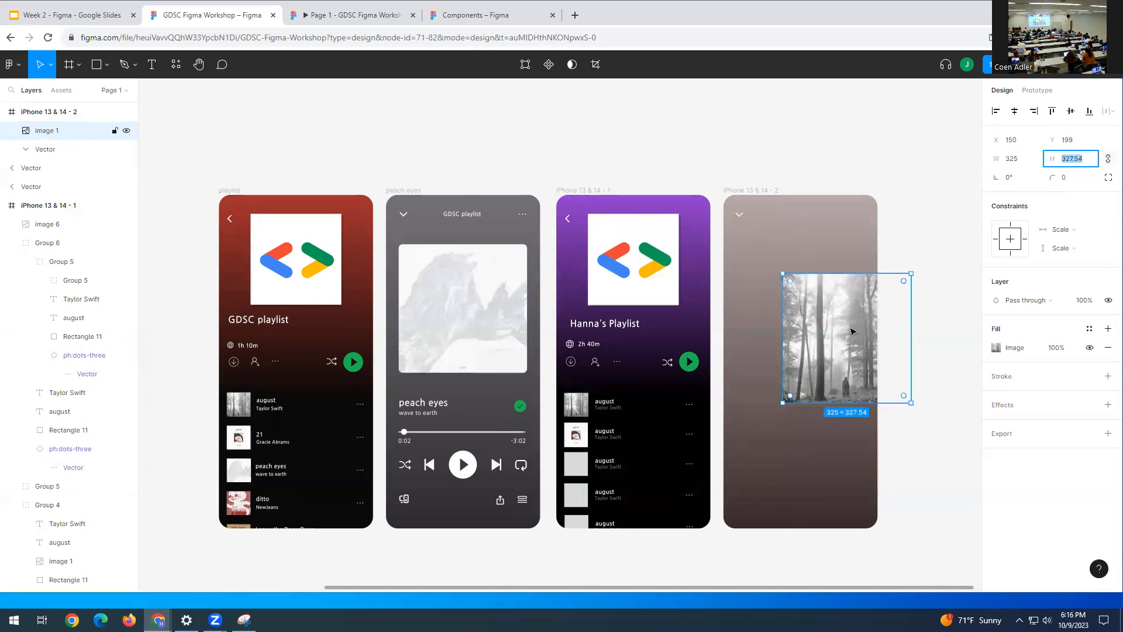
drag(850, 324, 806, 294)
click(1071, 177)
text(10)
key(Return)
key(Escape)
drag(840, 285, 835, 284)
click(957, 250)
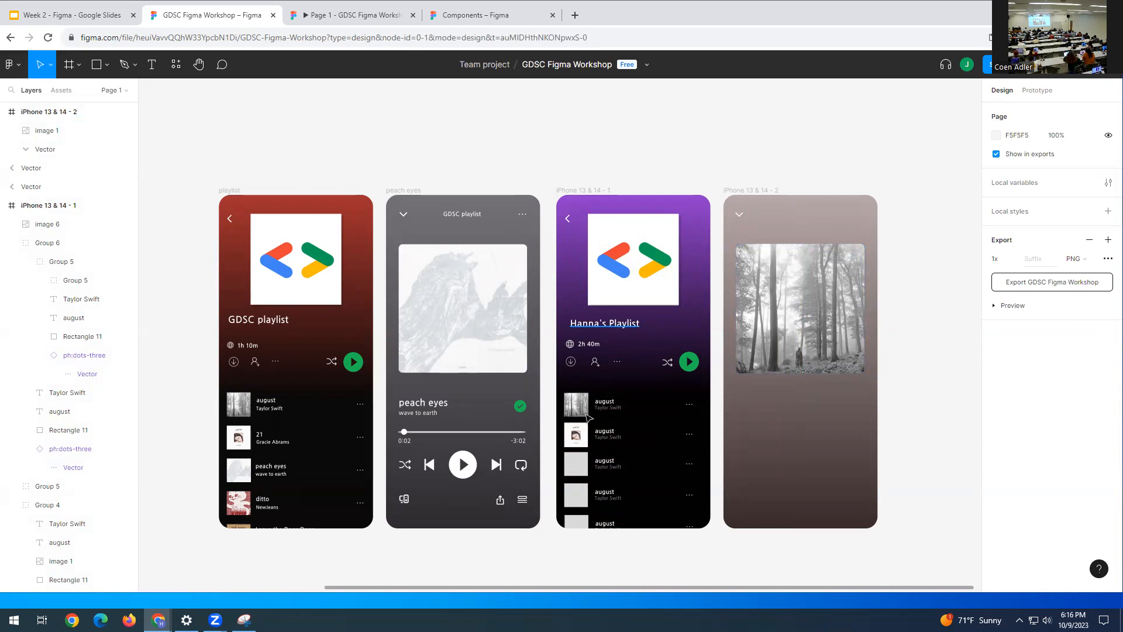
- Paste the peach eyes and ditto covers into the third and fourth august row thumbnails
click(237, 474)
click(236, 473)
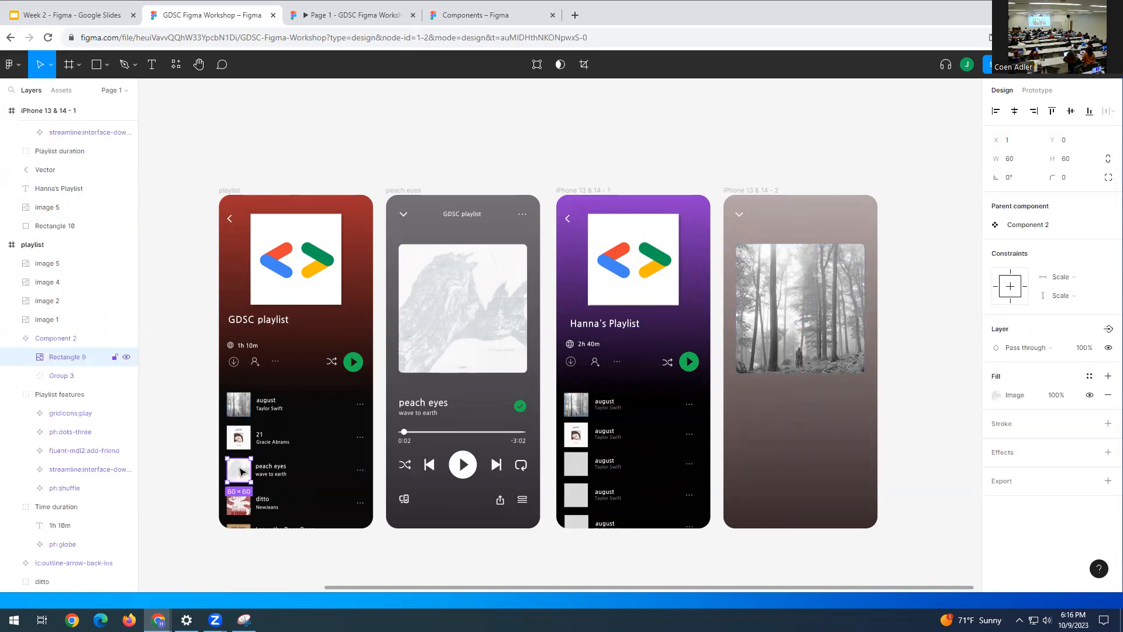
click(573, 463)
key(ctrl+v)
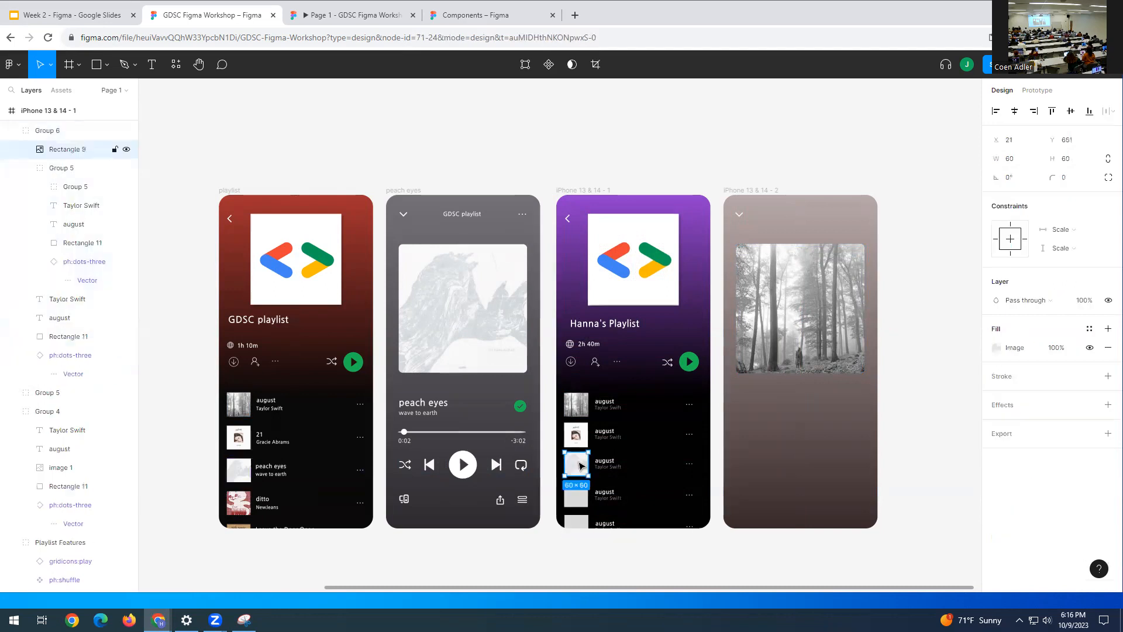
double_click(241, 501)
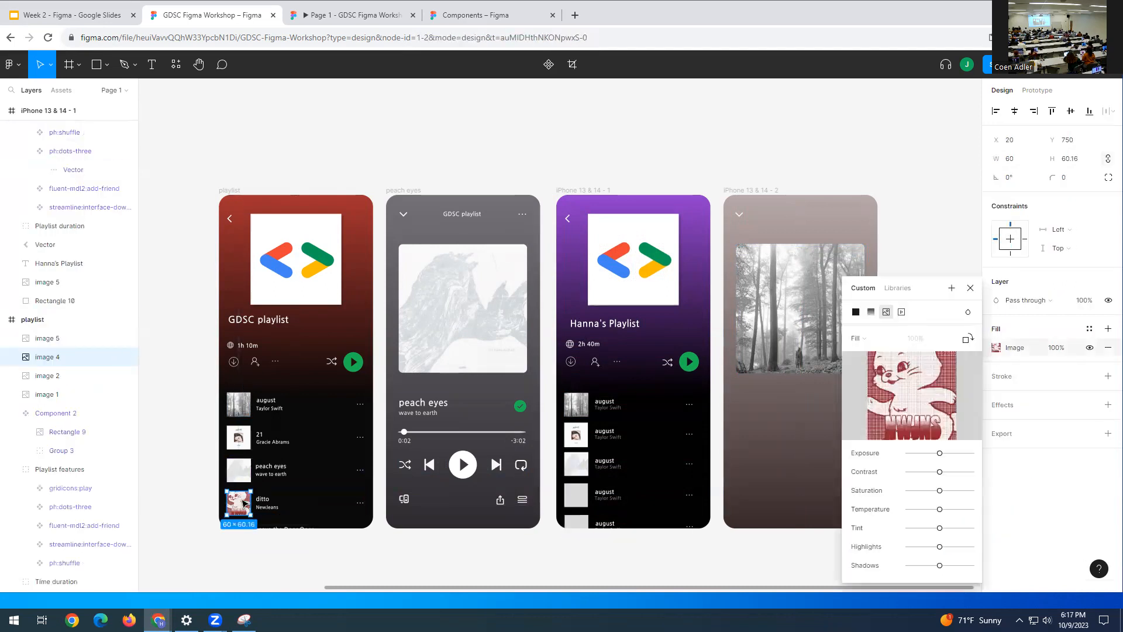
click(576, 498)
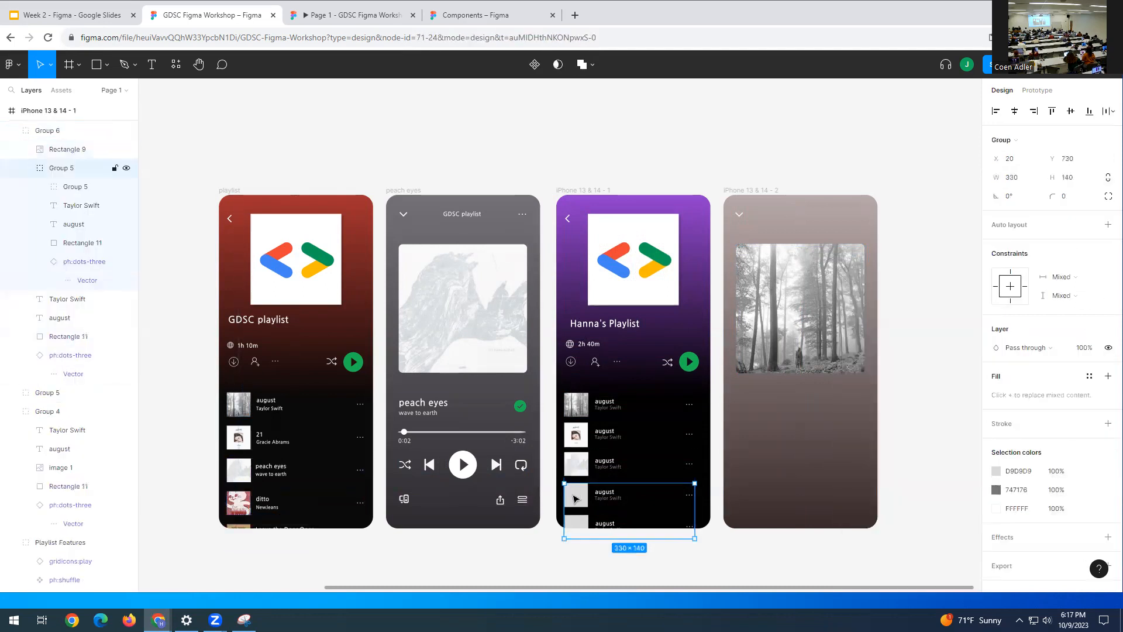
double_click(575, 497)
key(ctrl+v)
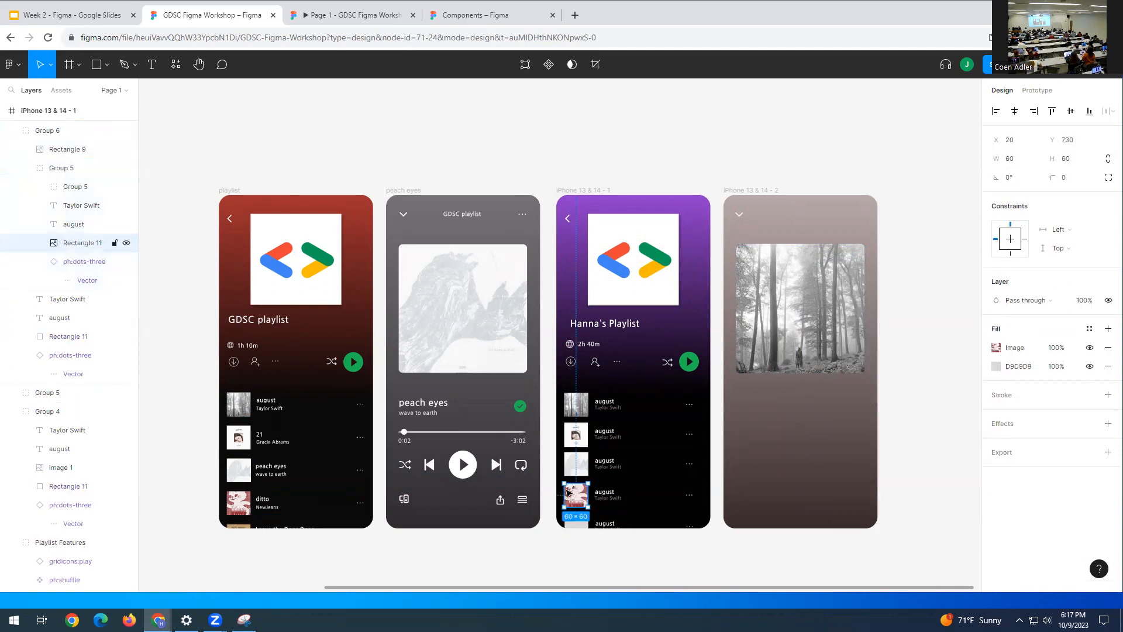
- Pick the leave the door open cover and select the fifth row's thumbnail square
double_click(240, 531)
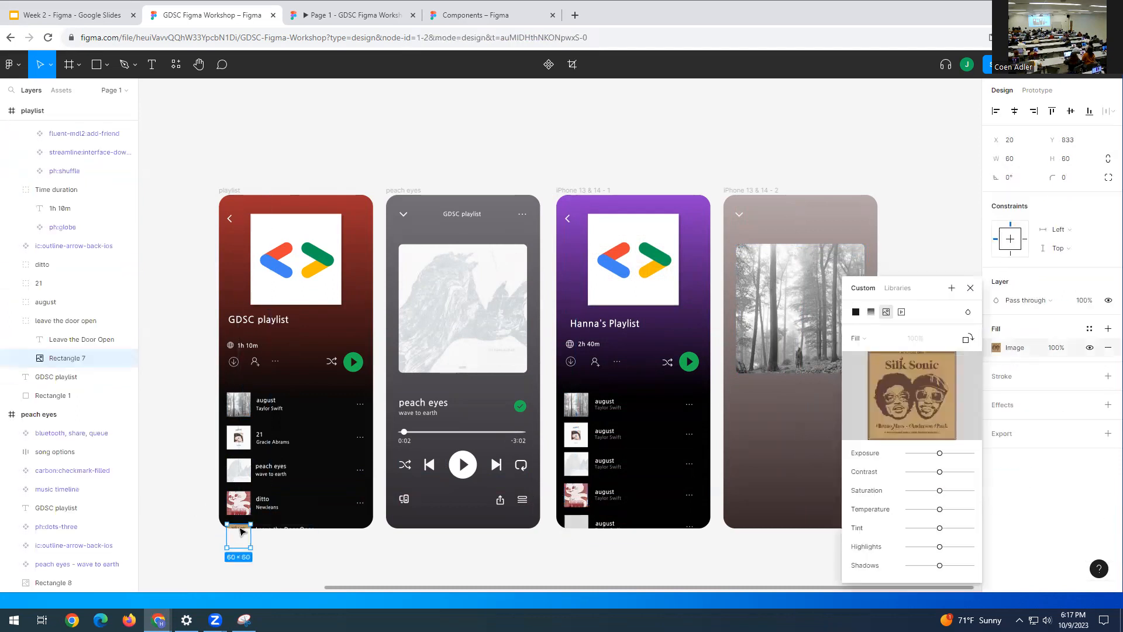
click(575, 523)
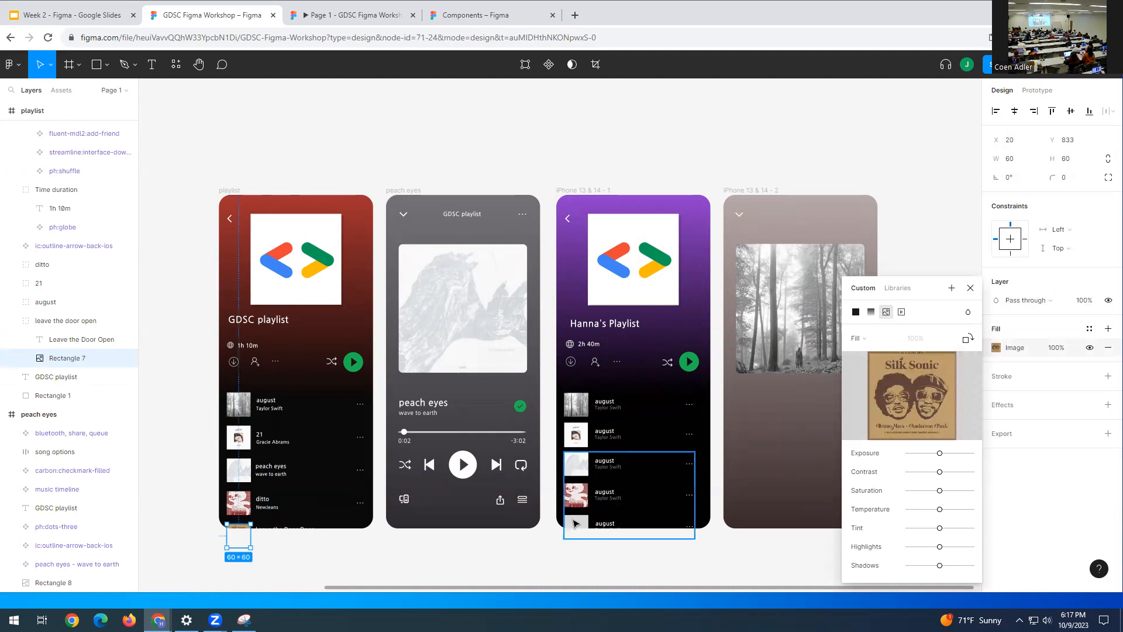
double_click(576, 523)
double_click(576, 523)
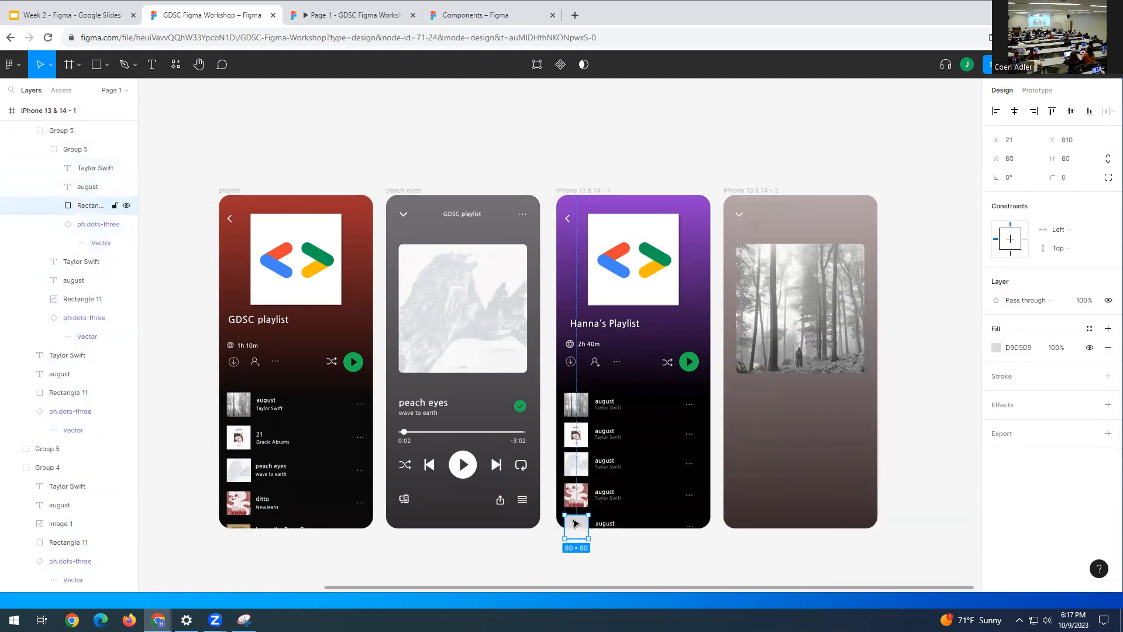
click(706, 547)
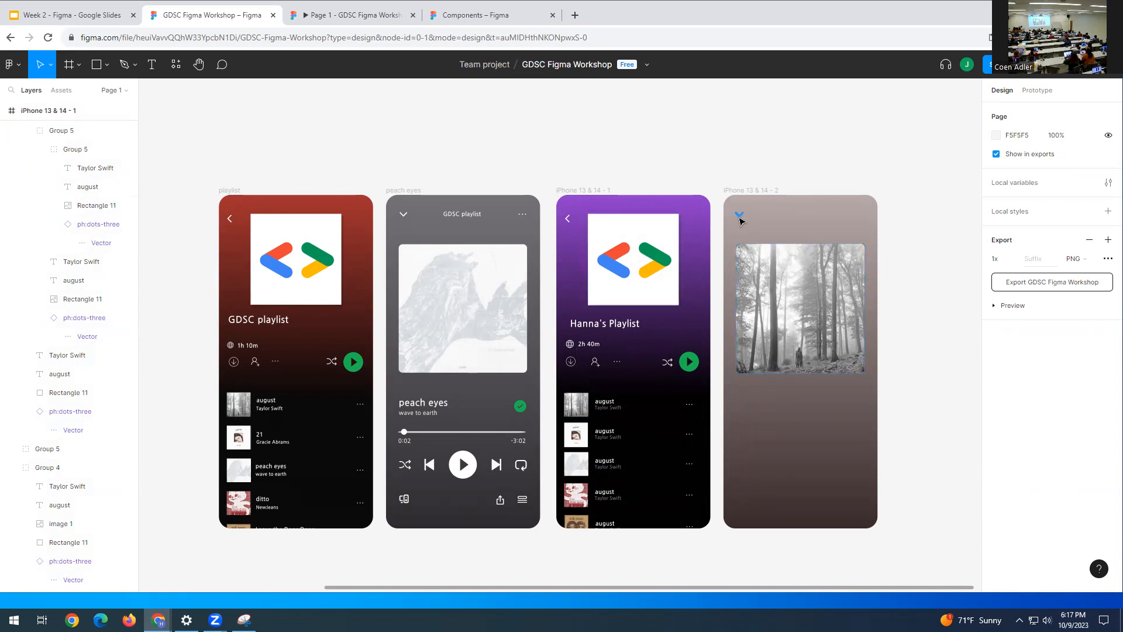
- Link the player's down chevron to iPhone 13 & 14 - 1 with a downward Slide in, 300ms
click(1037, 90)
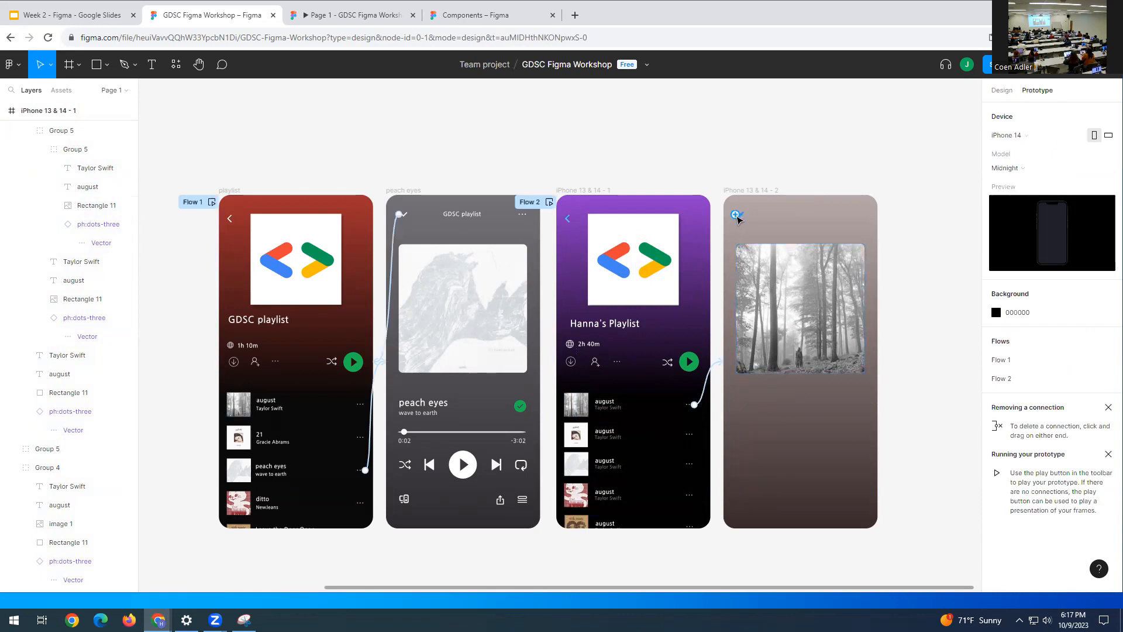
mouse_move(739, 217)
click(740, 216)
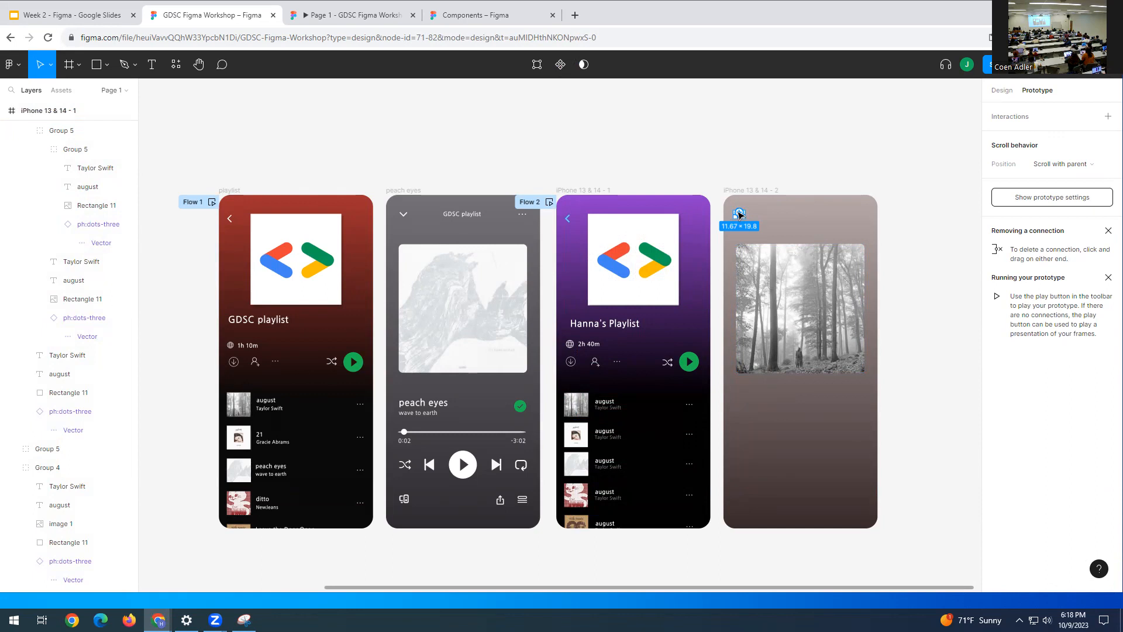
drag(739, 215, 684, 288)
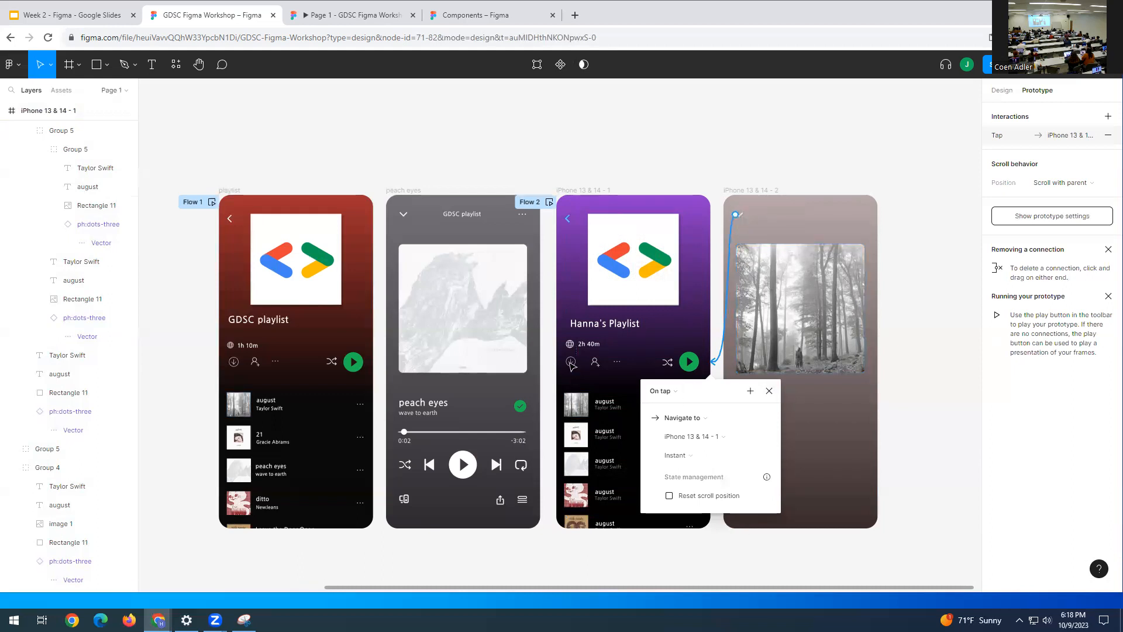
click(685, 458)
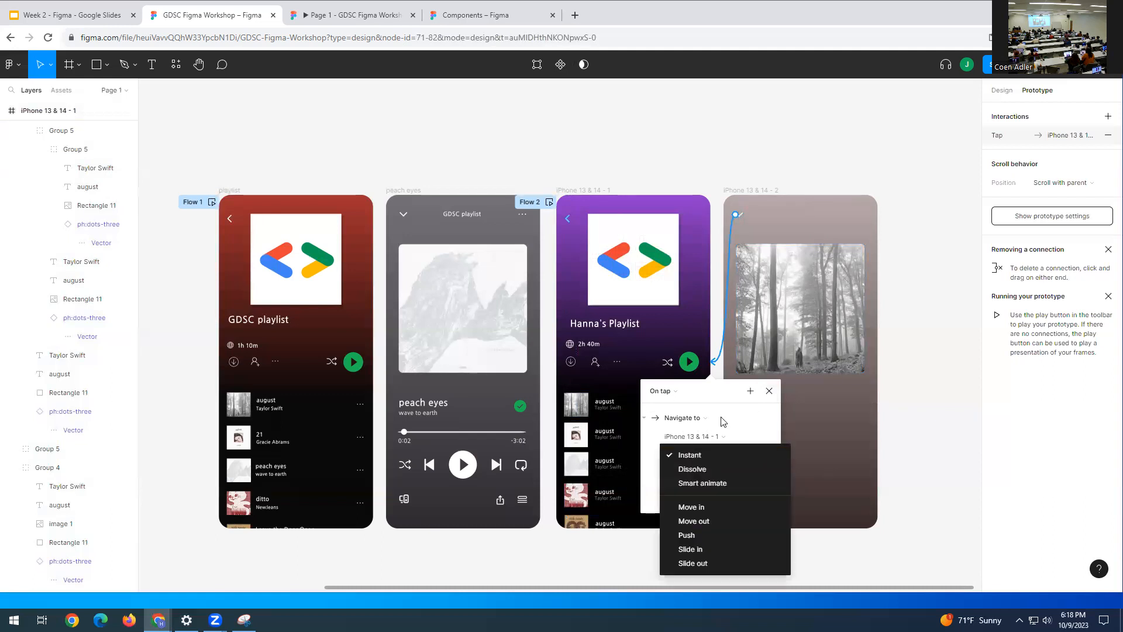
click(725, 418)
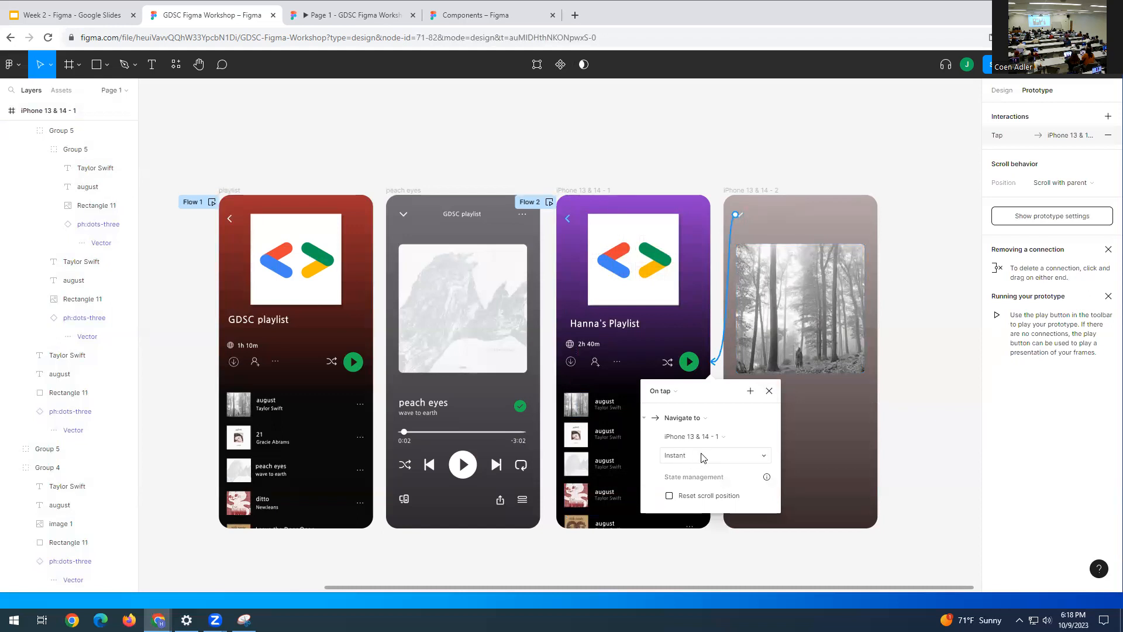
click(759, 456)
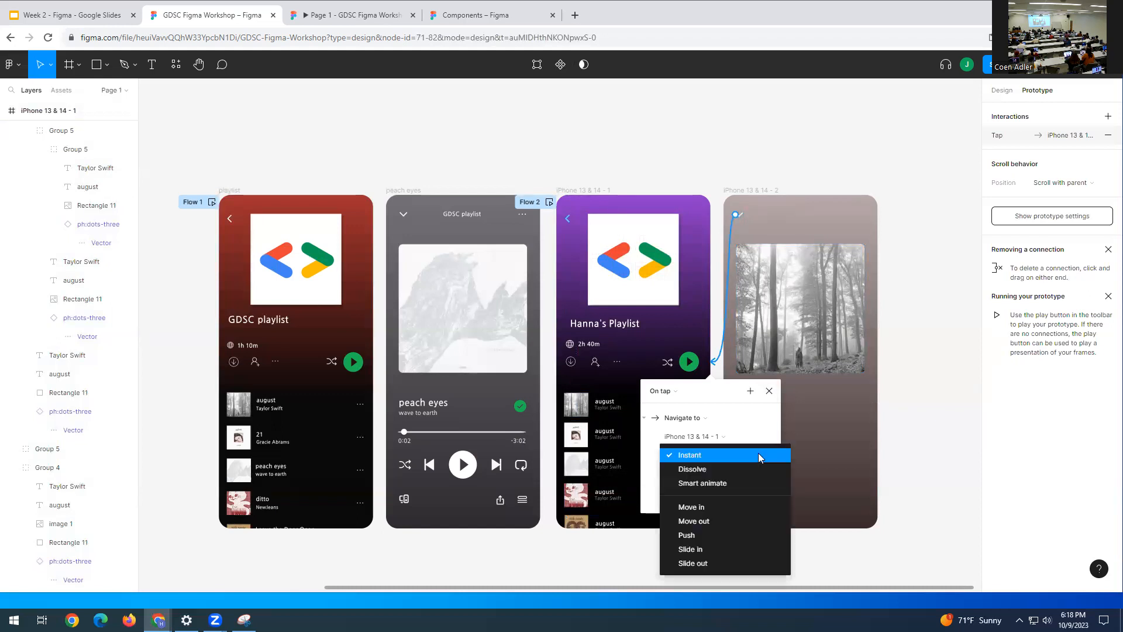
click(723, 554)
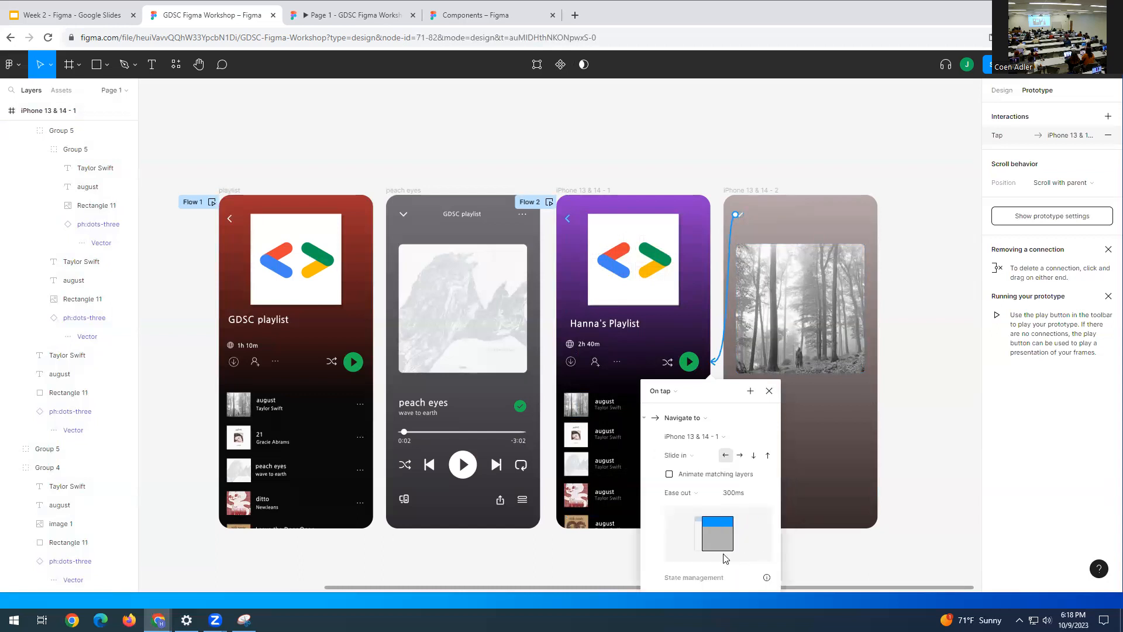
click(754, 458)
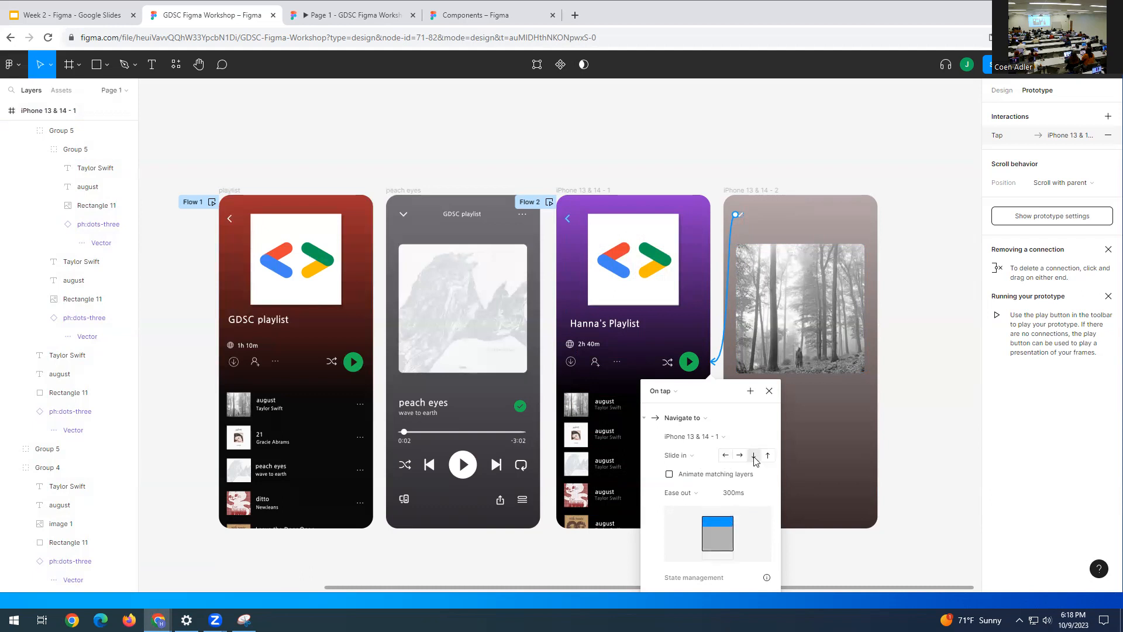
right_click(794, 383)
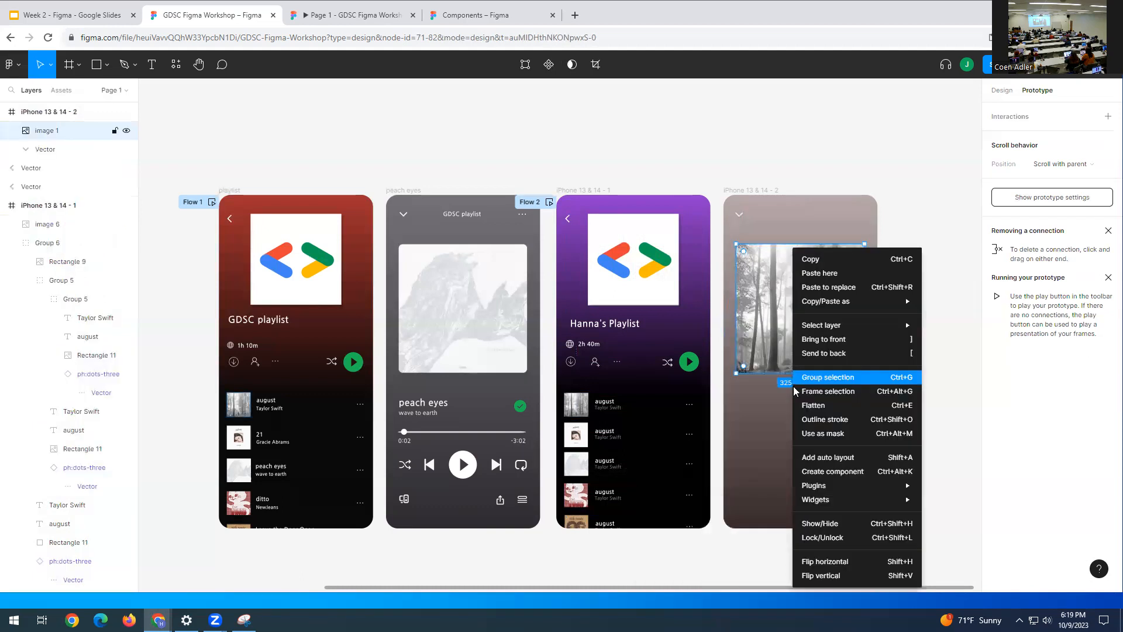
click(739, 402)
click(739, 214)
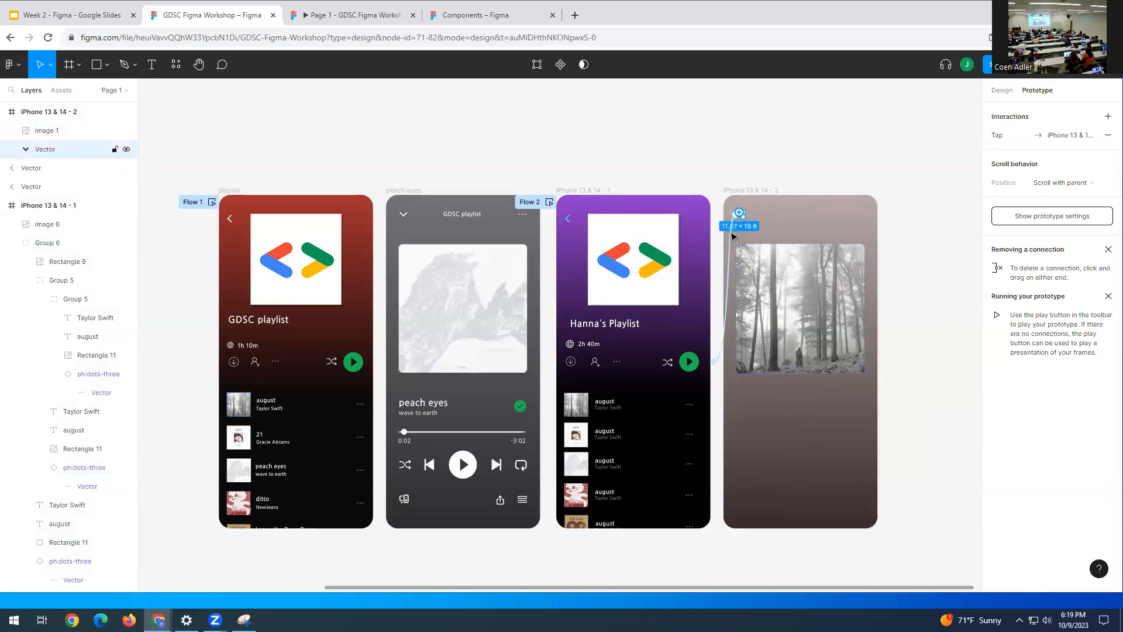
click(729, 267)
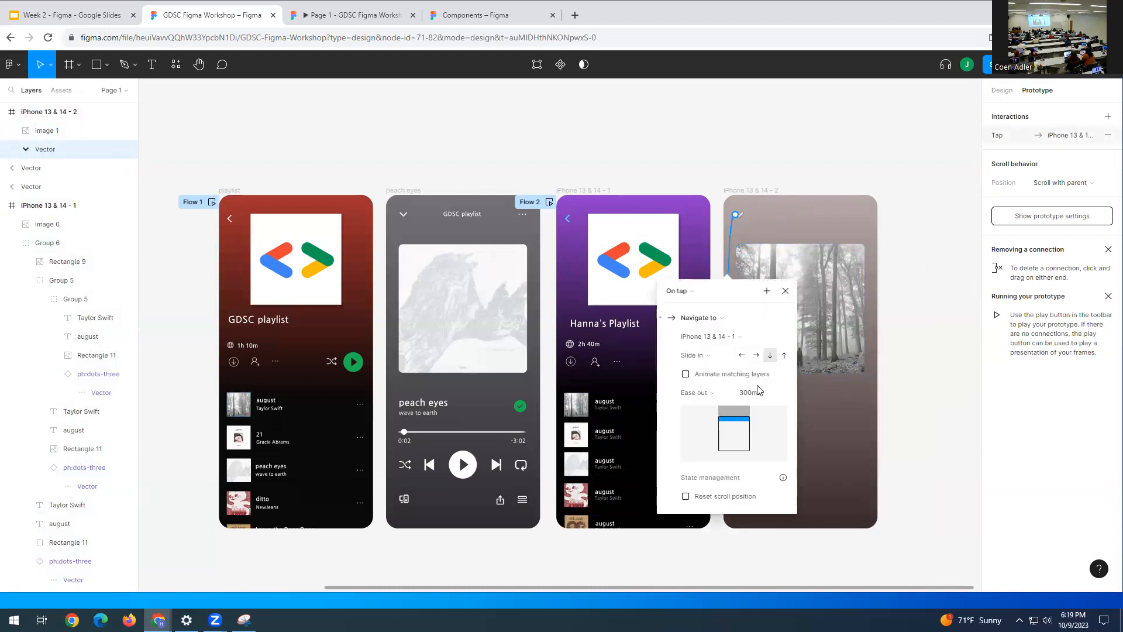
click(960, 318)
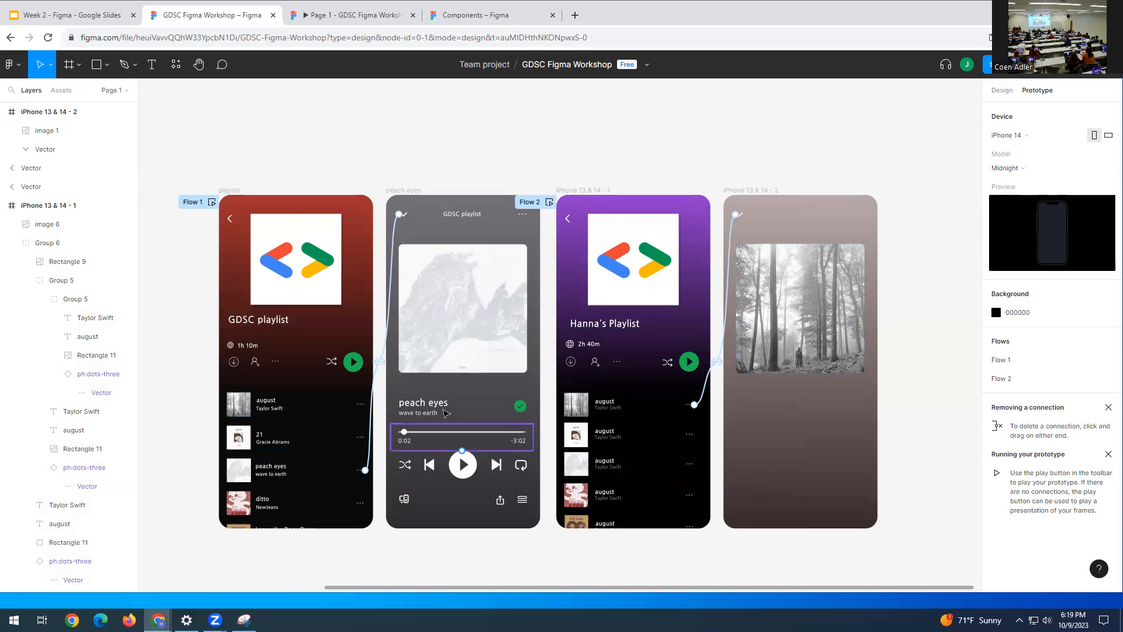
- Copy the 'peach eyes - wave to earth' title group into the fourth frame
double_click(421, 405)
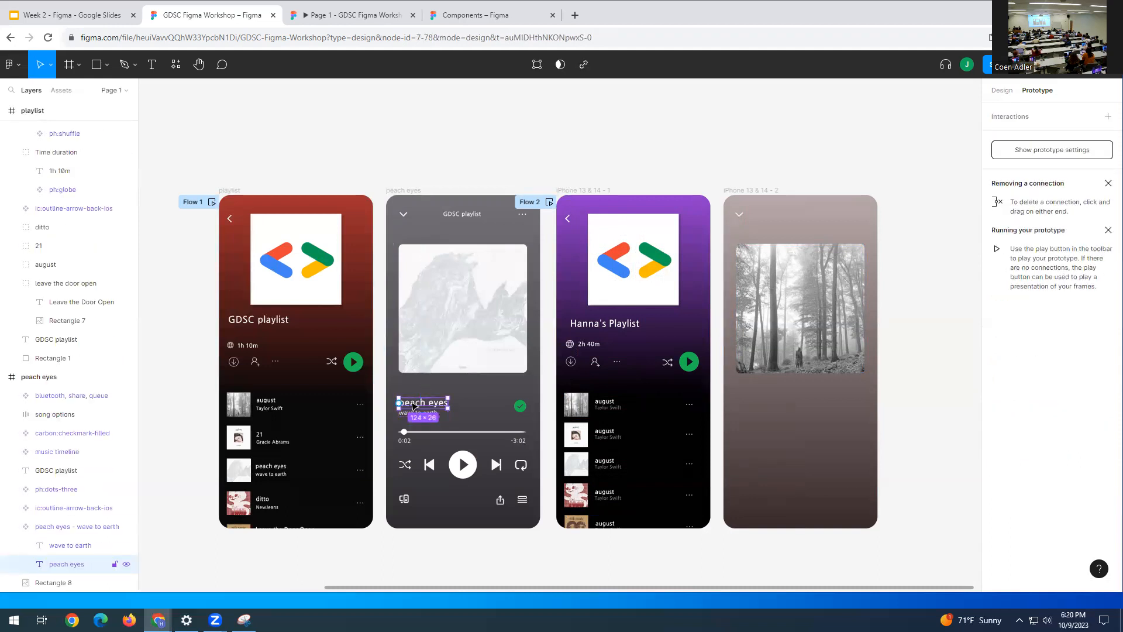
click(402, 396)
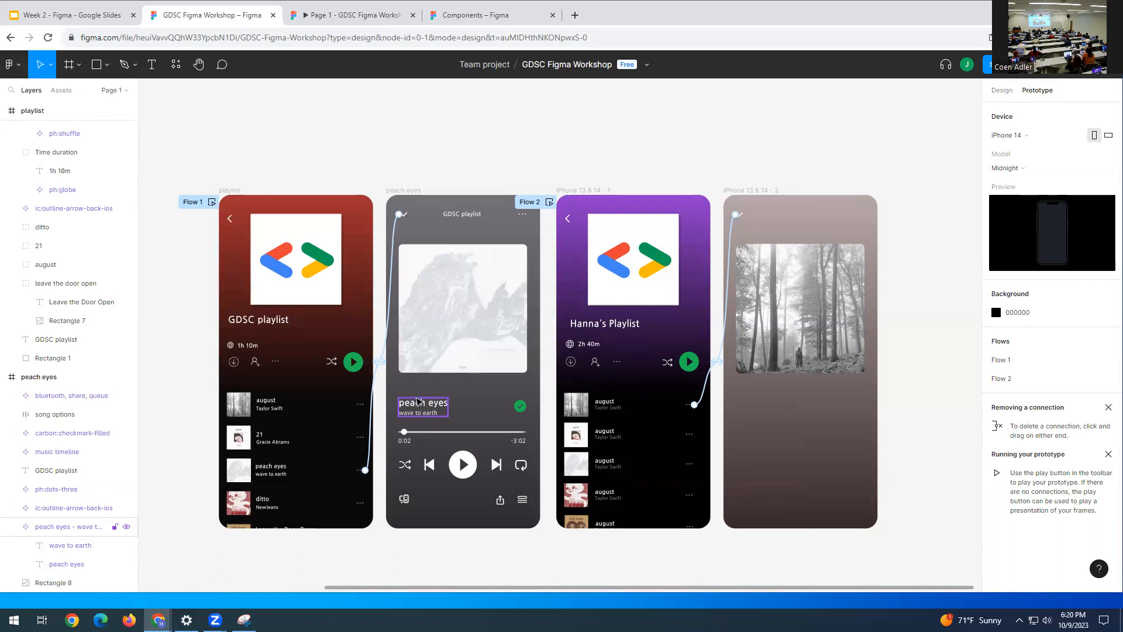
click(426, 407)
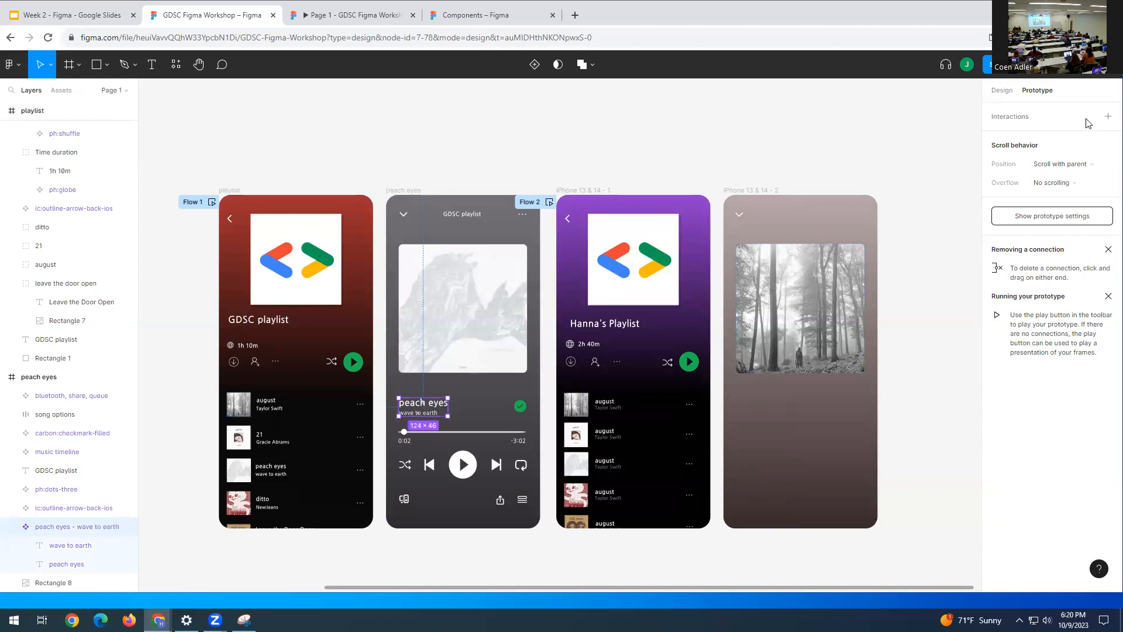
click(1001, 90)
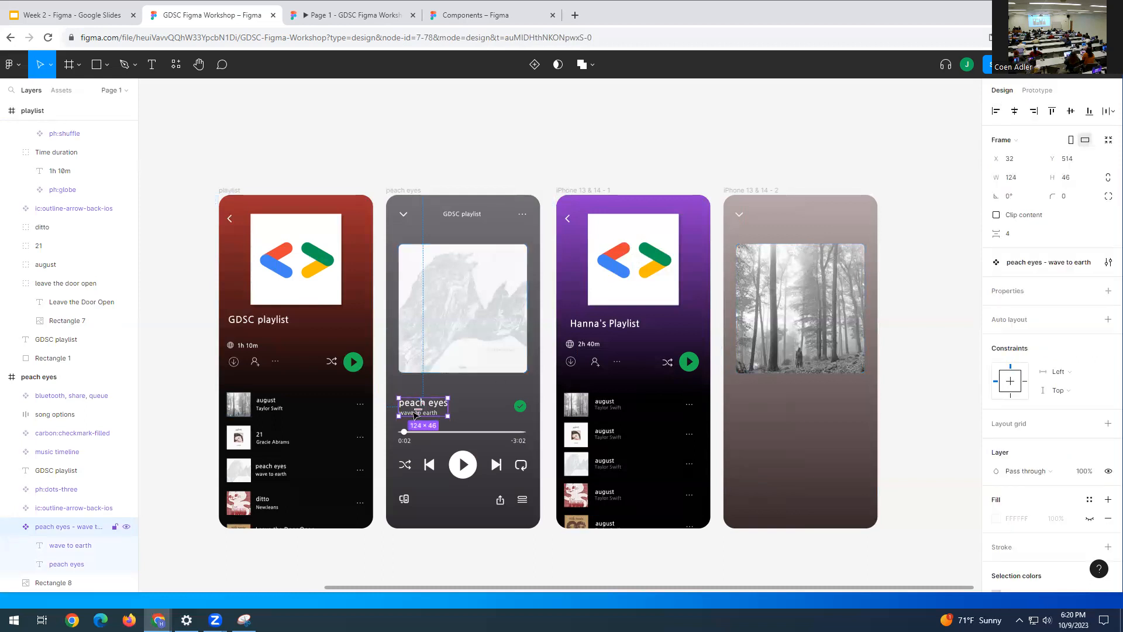
drag(415, 405, 746, 403)
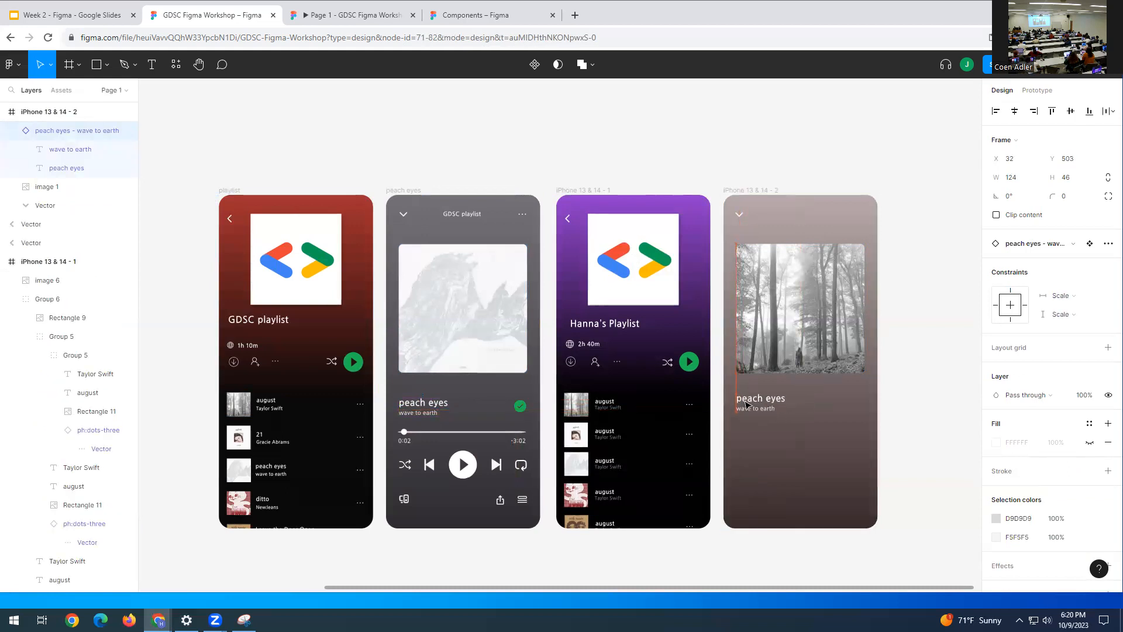
- Retitle the copied song title to 'august' and shift it slightly left
double_click(746, 399)
double_click(746, 399)
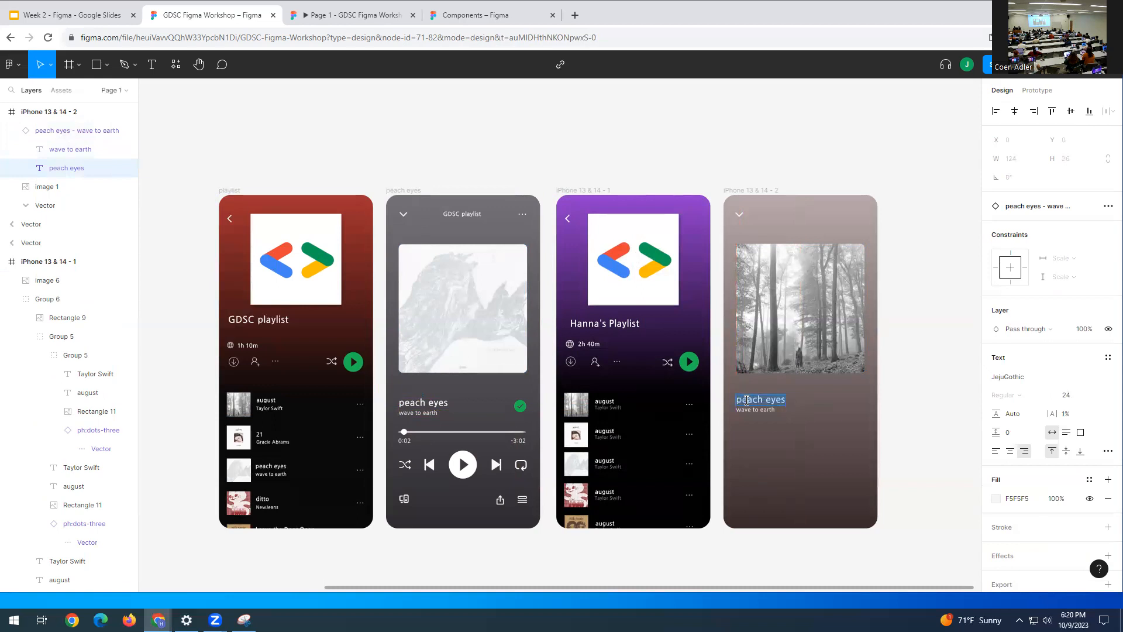
text(august)
key(Escape)
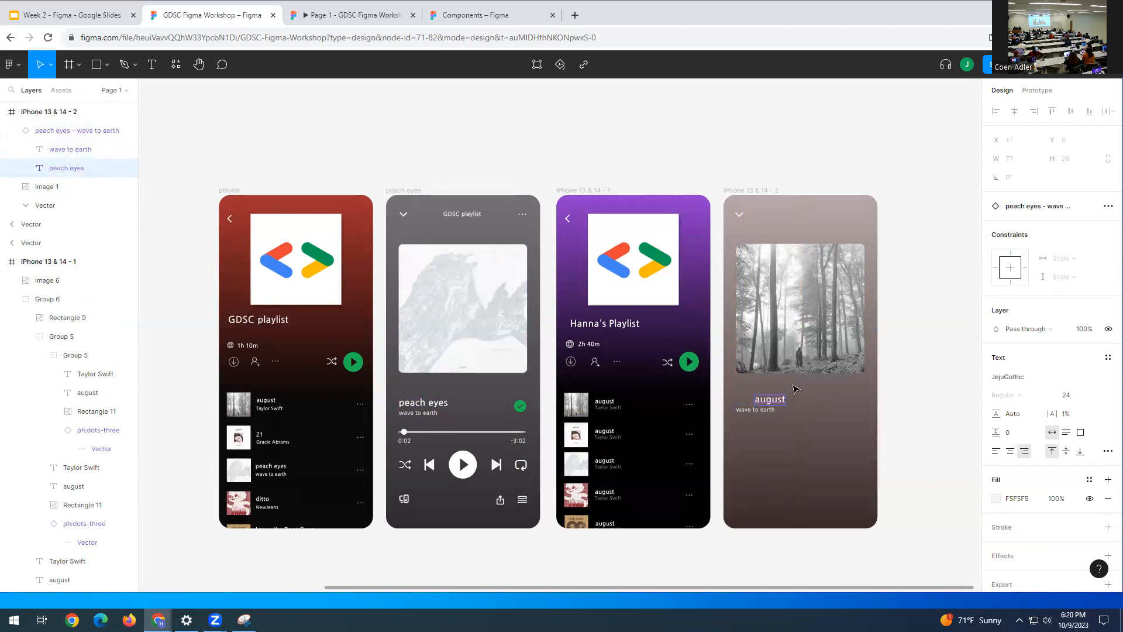
drag(770, 403, 762, 404)
- Delete the 'wave to earth' subtitle and move the august title further left
double_click(769, 404)
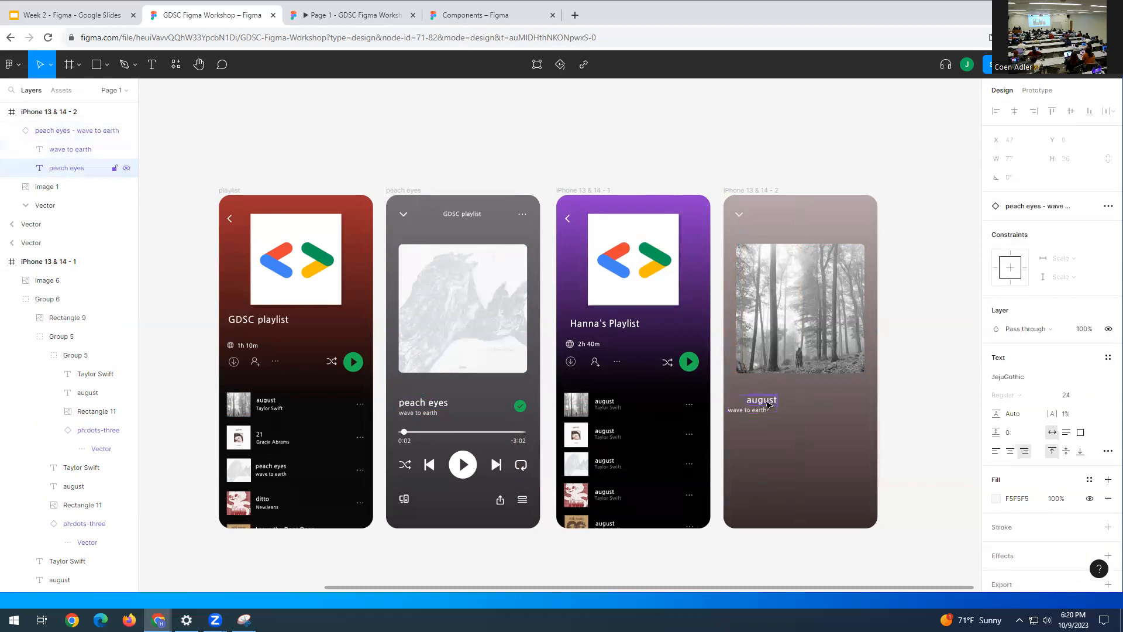
double_click(767, 401)
double_click(750, 410)
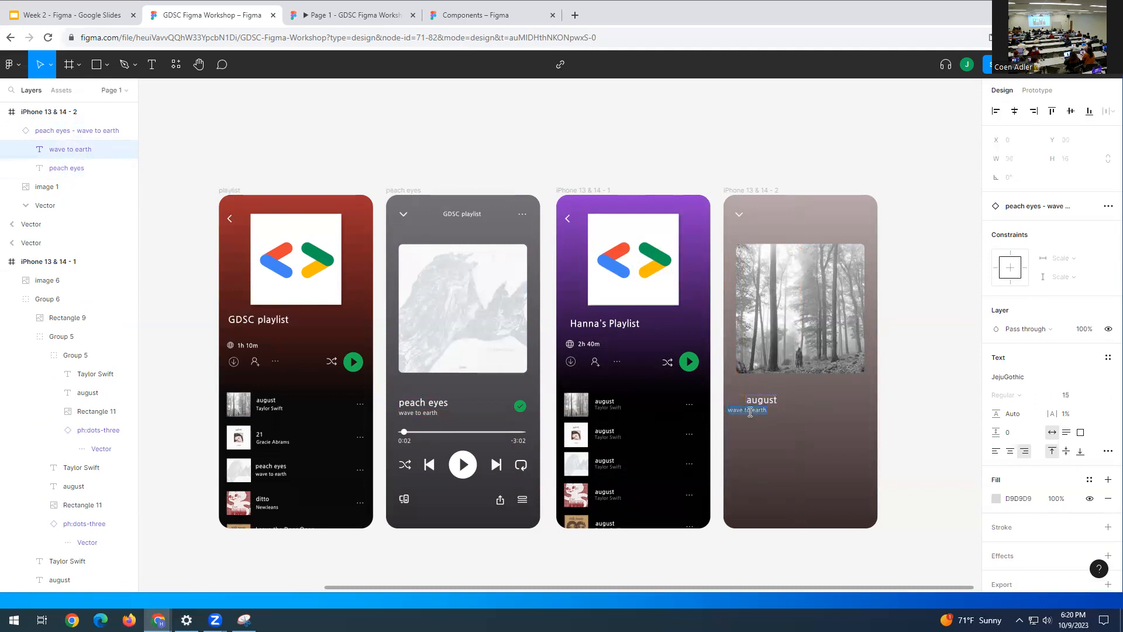
key(BackSpace)
click(787, 412)
double_click(764, 402)
drag(764, 404, 758, 406)
click(421, 409)
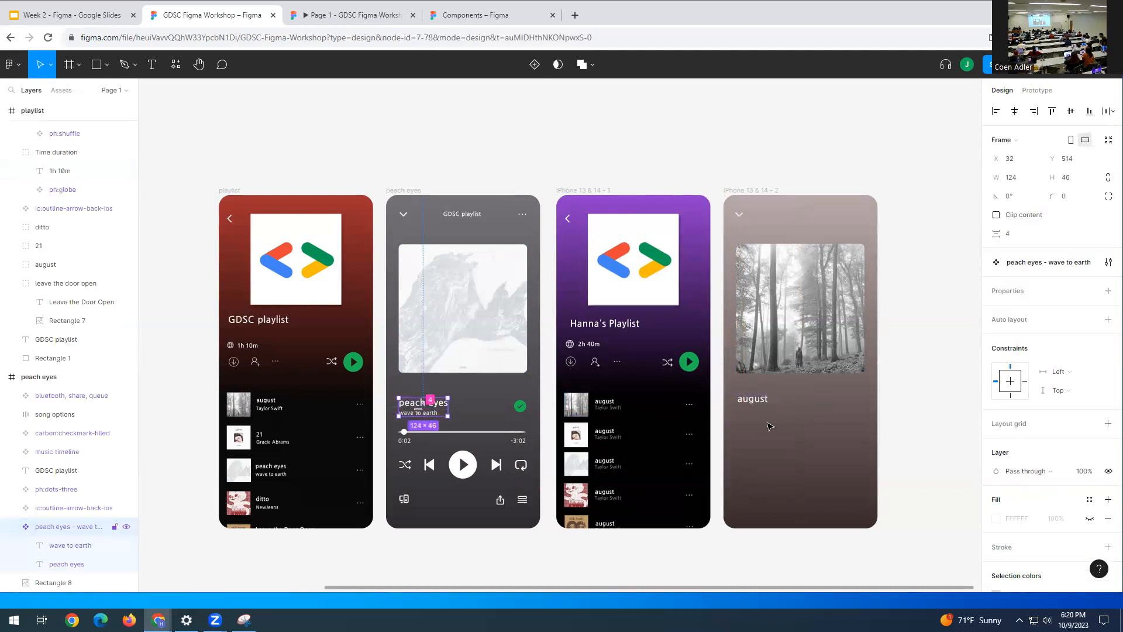
- Duplicate the august title below itself and change the duplicate's text to 'Taylor Swift'
click(756, 405)
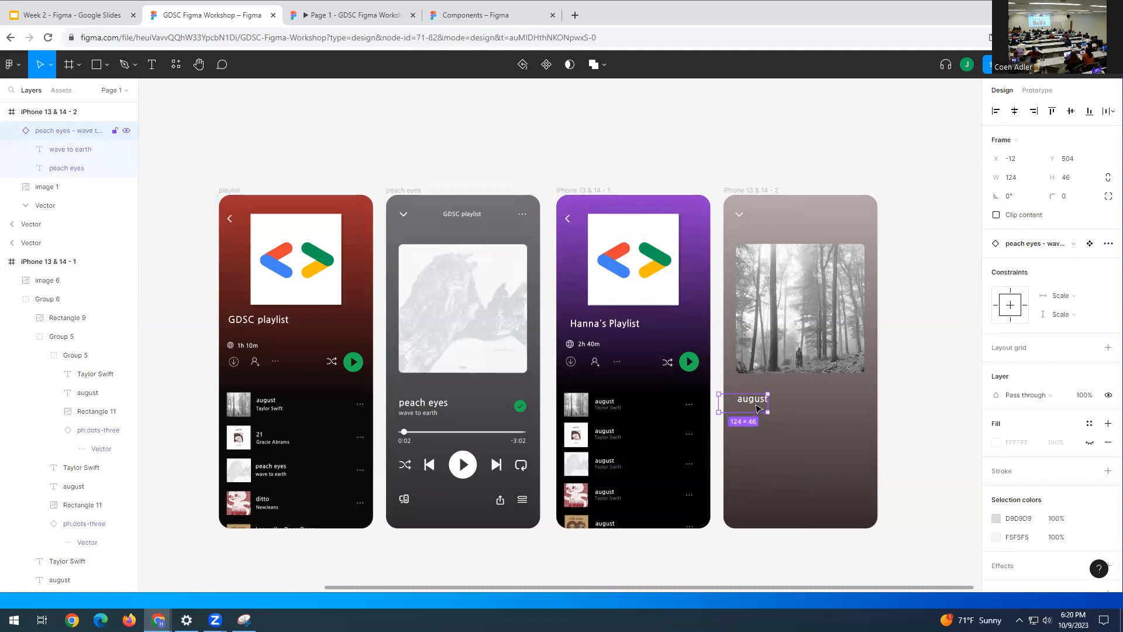
key(ctrl+c)
key(ctrl+v)
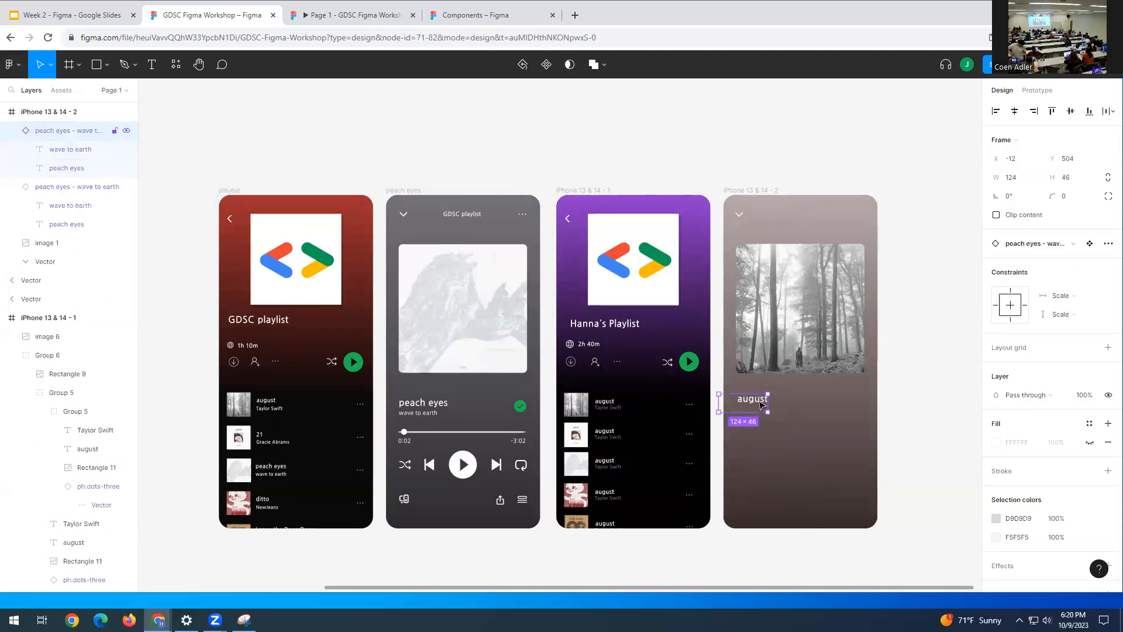
drag(747, 399, 755, 412)
double_click(754, 412)
double_click(754, 410)
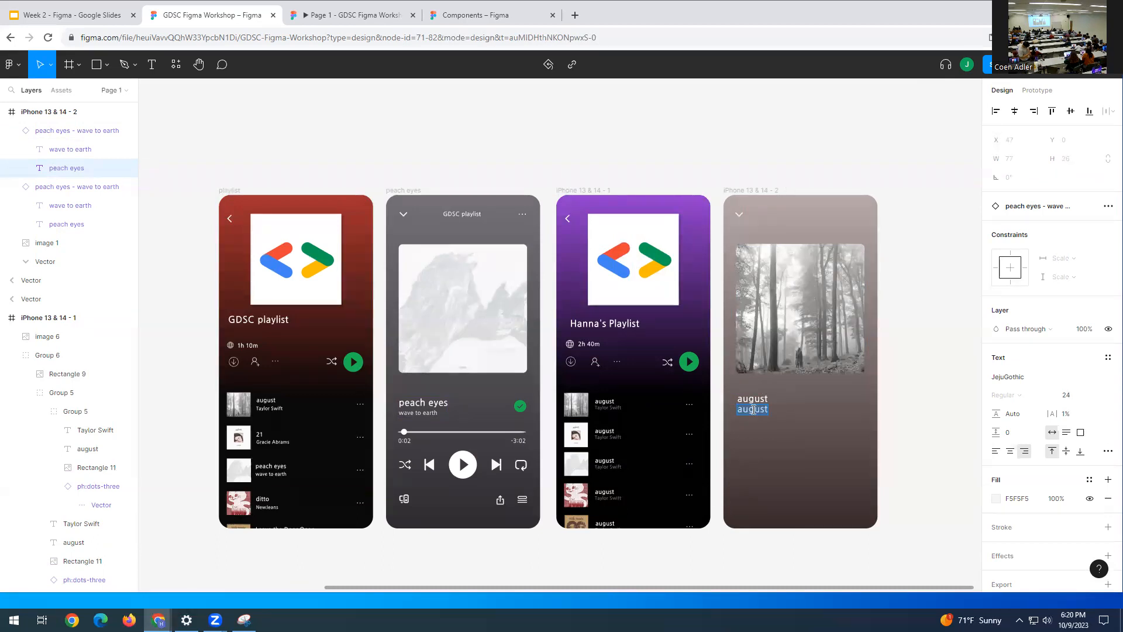
text(ta)
key(BackSpace)
key(BackSpace)
key(BackSpace)
key(BackSpace)
key(BackSpace)
text(aylor Sw)
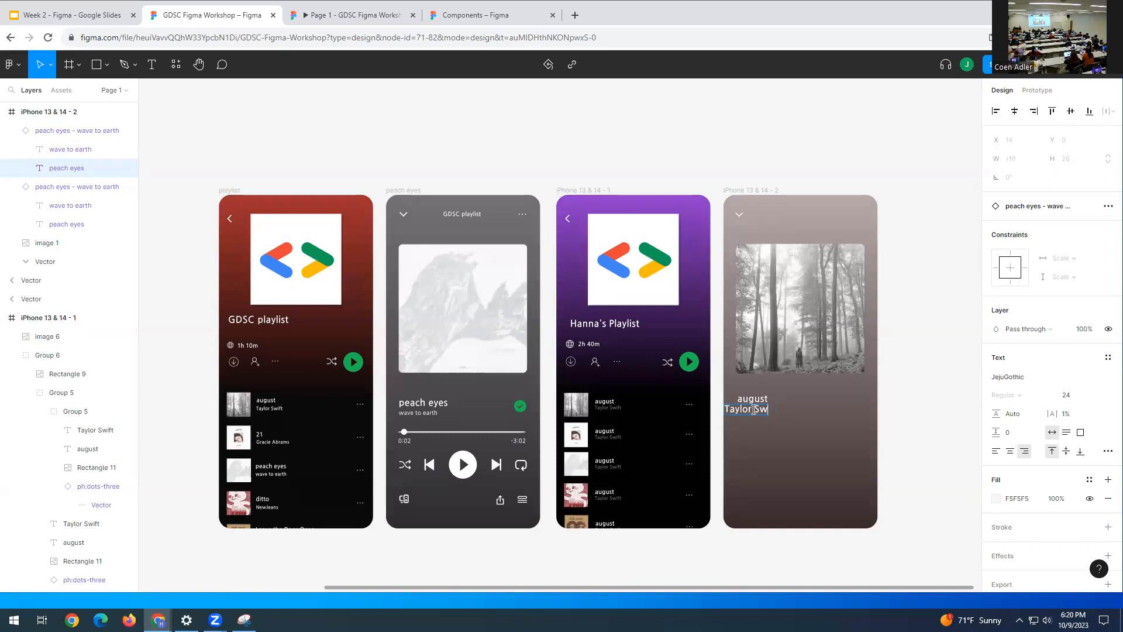
text(itft)
key(BackSpace)
key(BackSpace)
key(BackSpace)
text(ft)
click(915, 321)
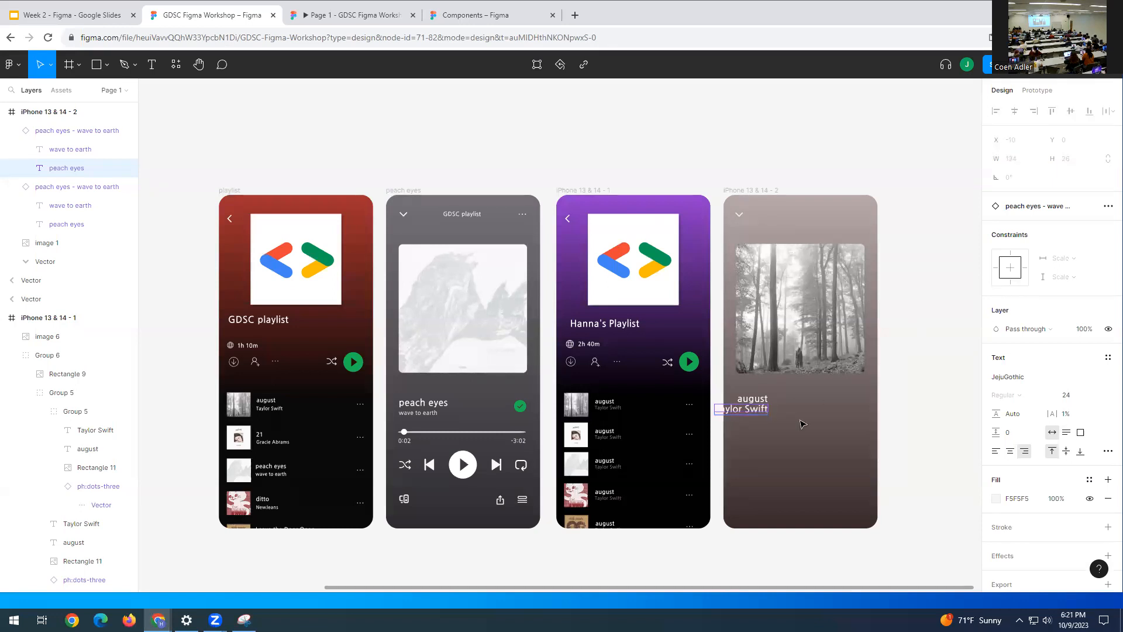
- Set the Taylor Swift line to font size 15 and align it to the left edge
key(Escape)
key(shift+Left)
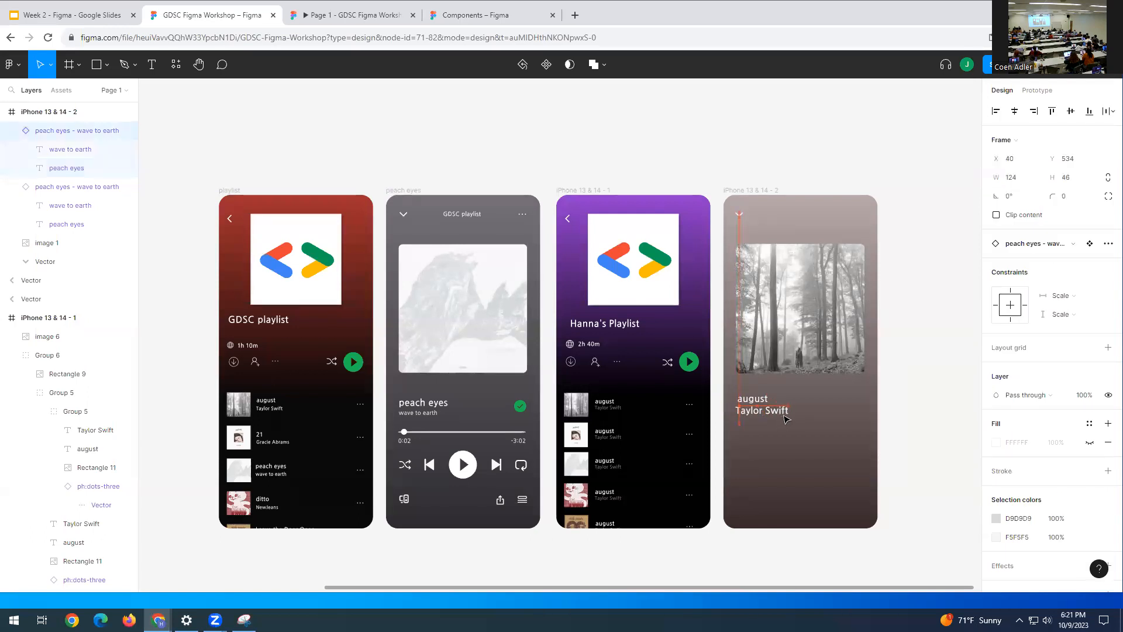
double_click(784, 410)
double_click(781, 413)
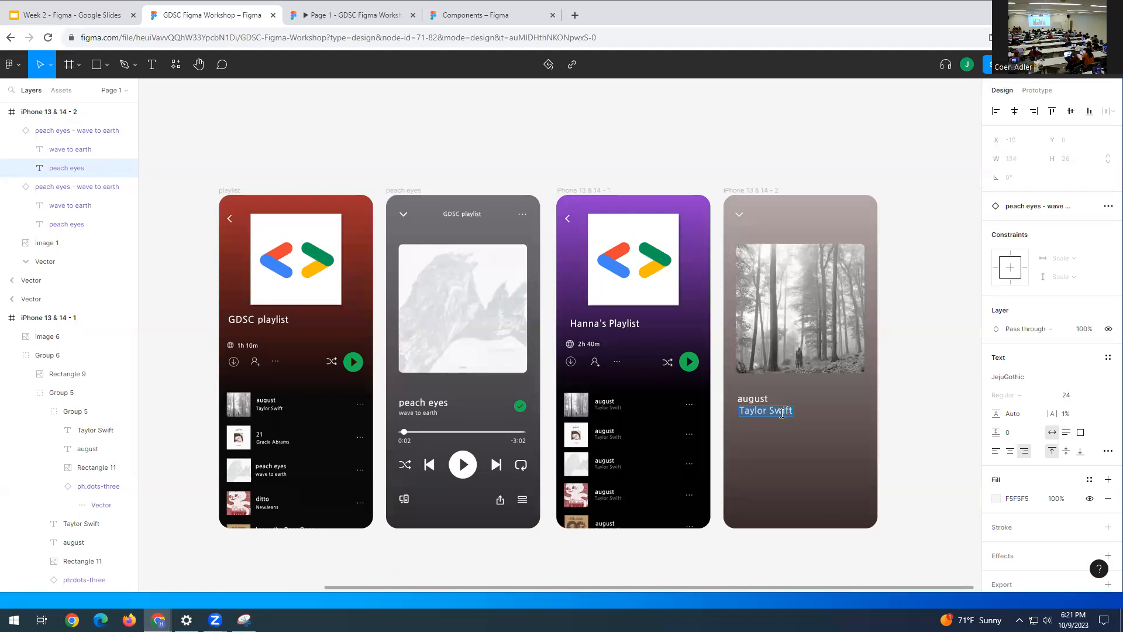
click(1068, 397)
text(15)
key(Return)
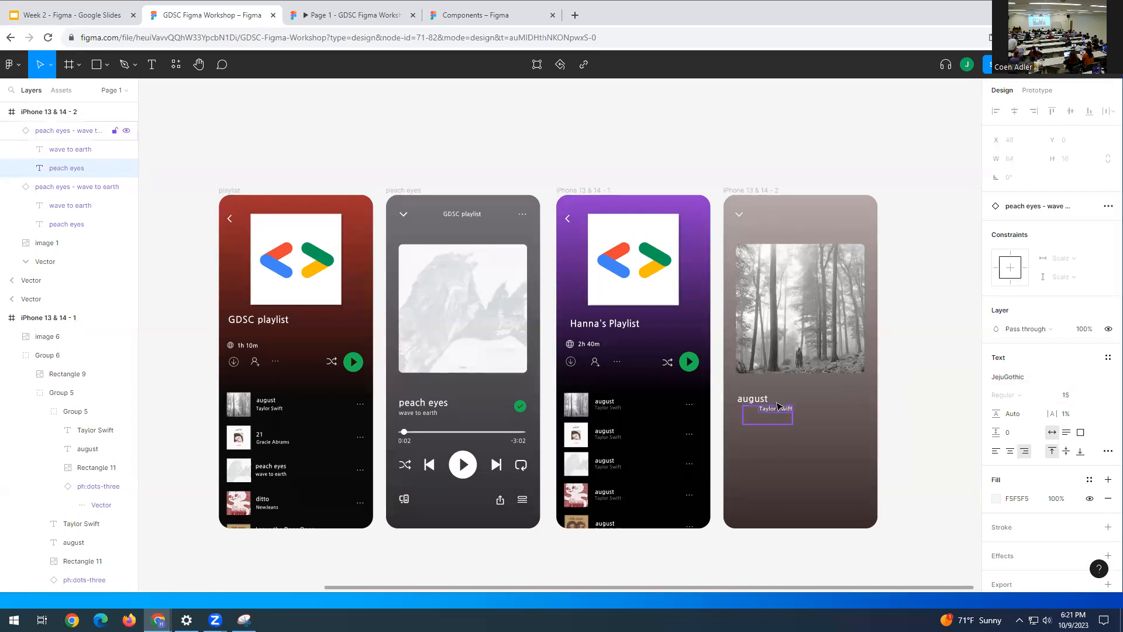
mouse_move(778, 406)
mouse_down()
mouse_move(735, 400)
mouse_move(774, 409)
mouse_up()
- Line up the august title with the fourth frame's left edge
click(756, 405)
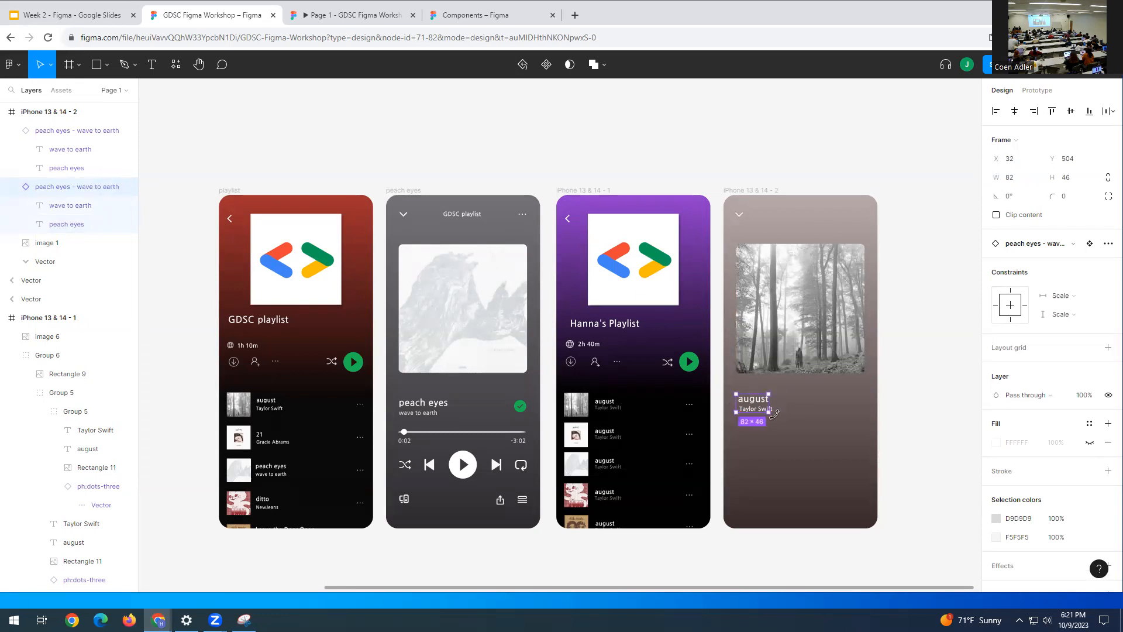
click(779, 407)
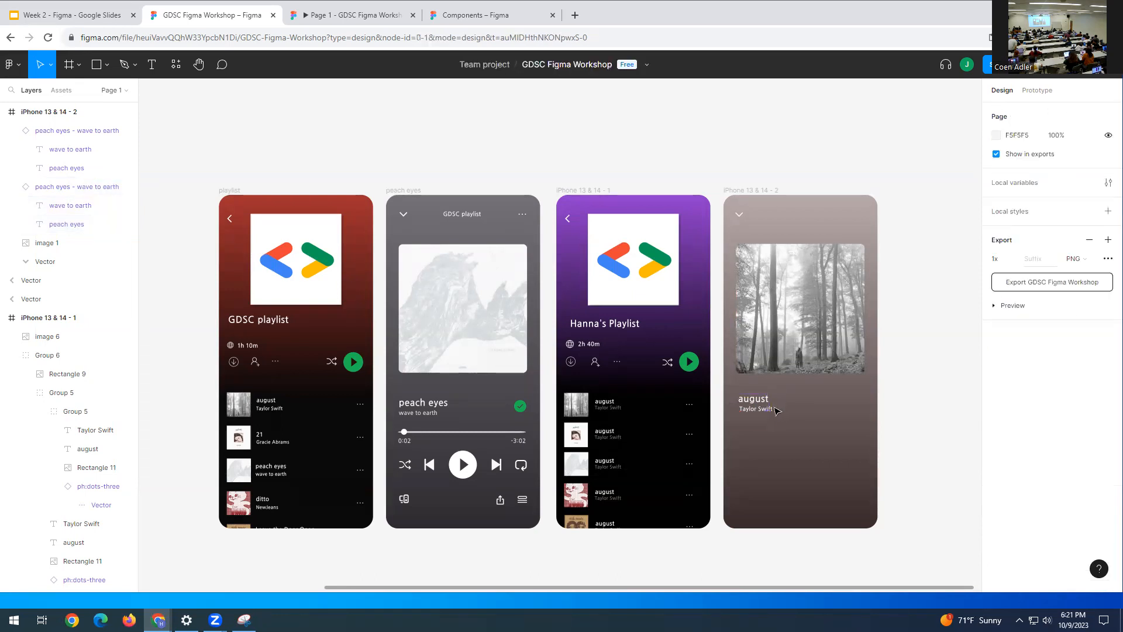
click(765, 409)
drag(762, 410, 766, 410)
click(845, 389)
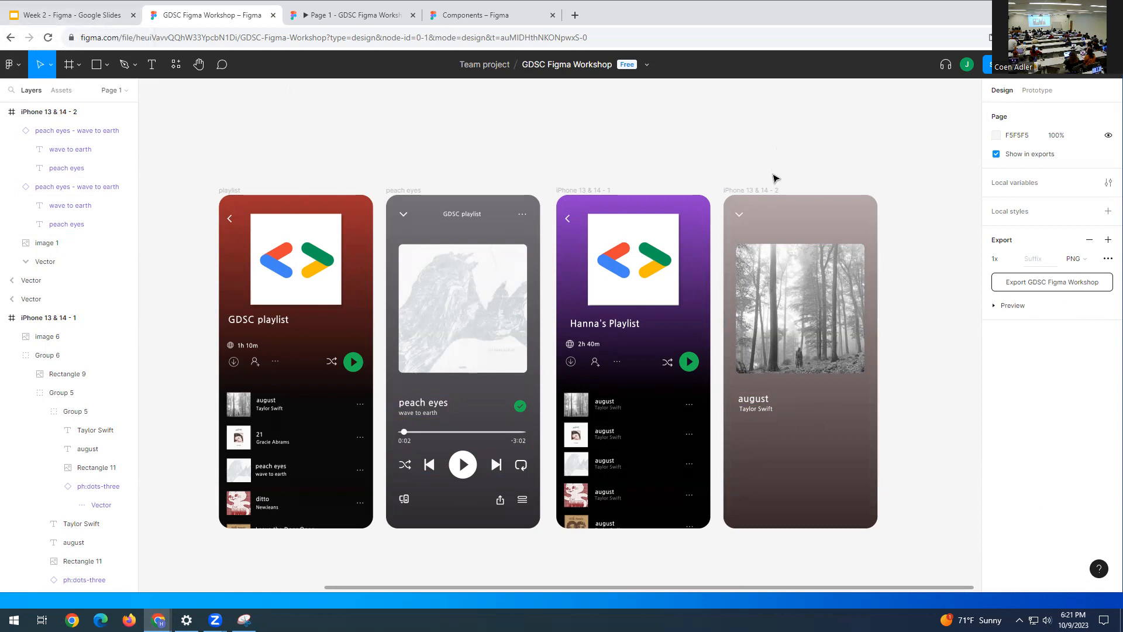
- Copy the 0:02 to -3:02 timeline and green checkmark into the august frame, then select the peach eyes controls
click(426, 437)
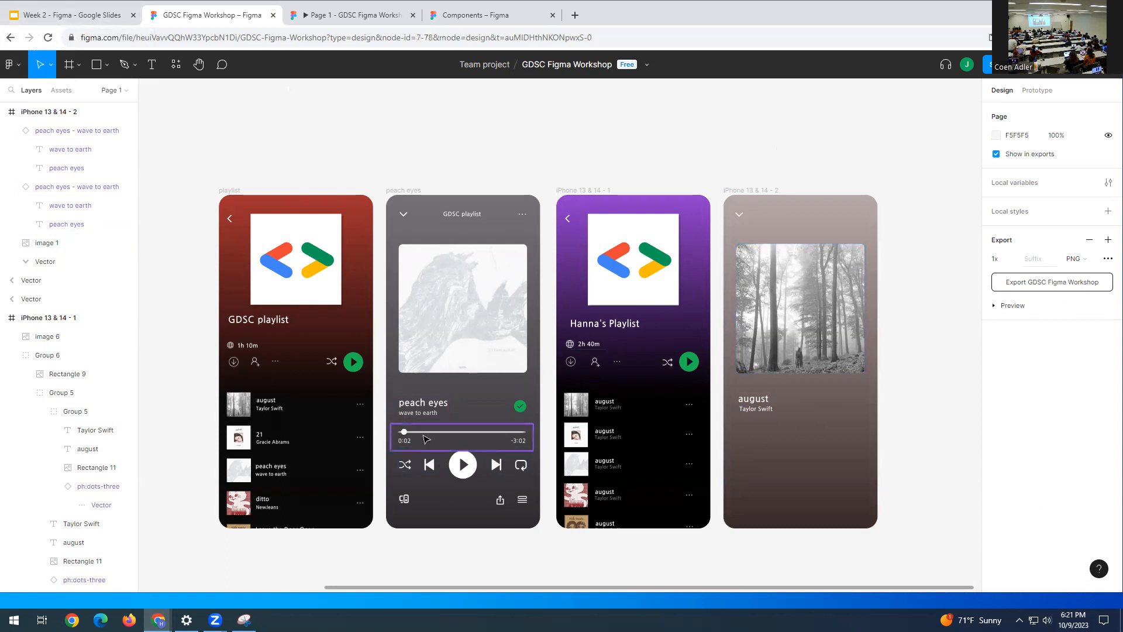
drag(474, 443, 809, 442)
click(520, 405)
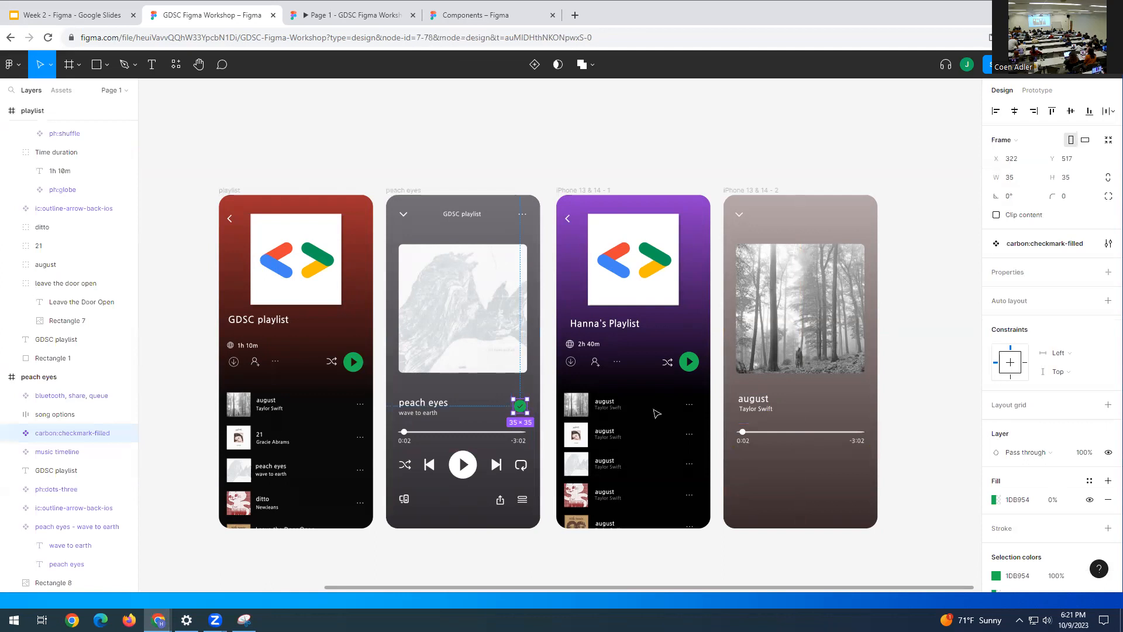
drag(520, 405, 858, 409)
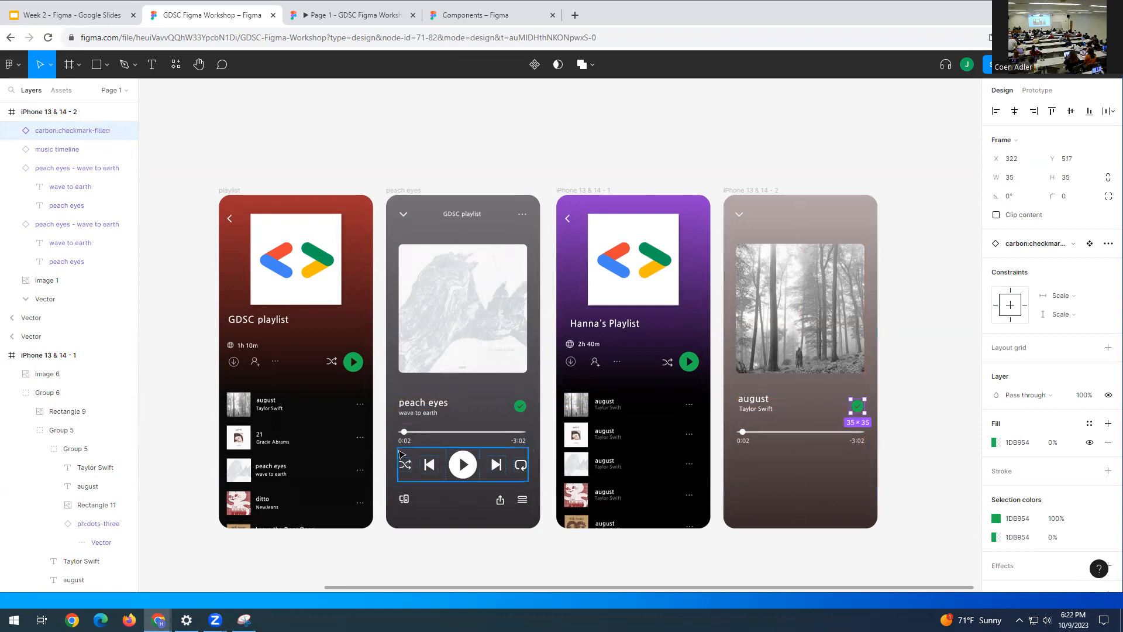
drag(391, 451, 539, 527)
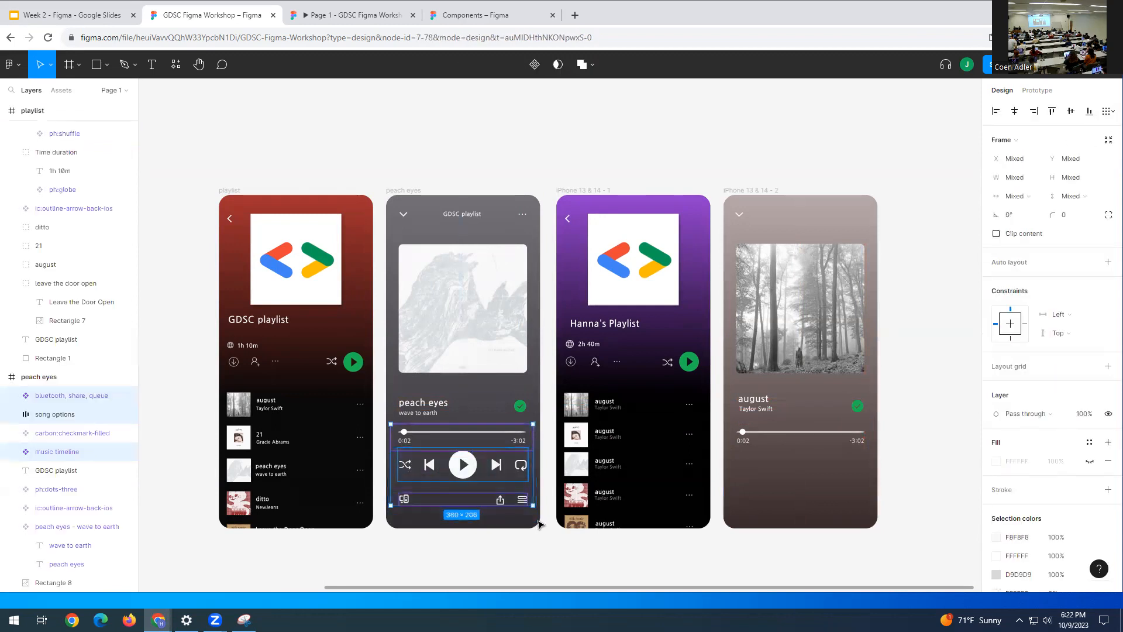
- Paste the shuffle, previous, play, next, repeat controls and bottom icons into the august frame
click(819, 467)
key(ctrl+v)
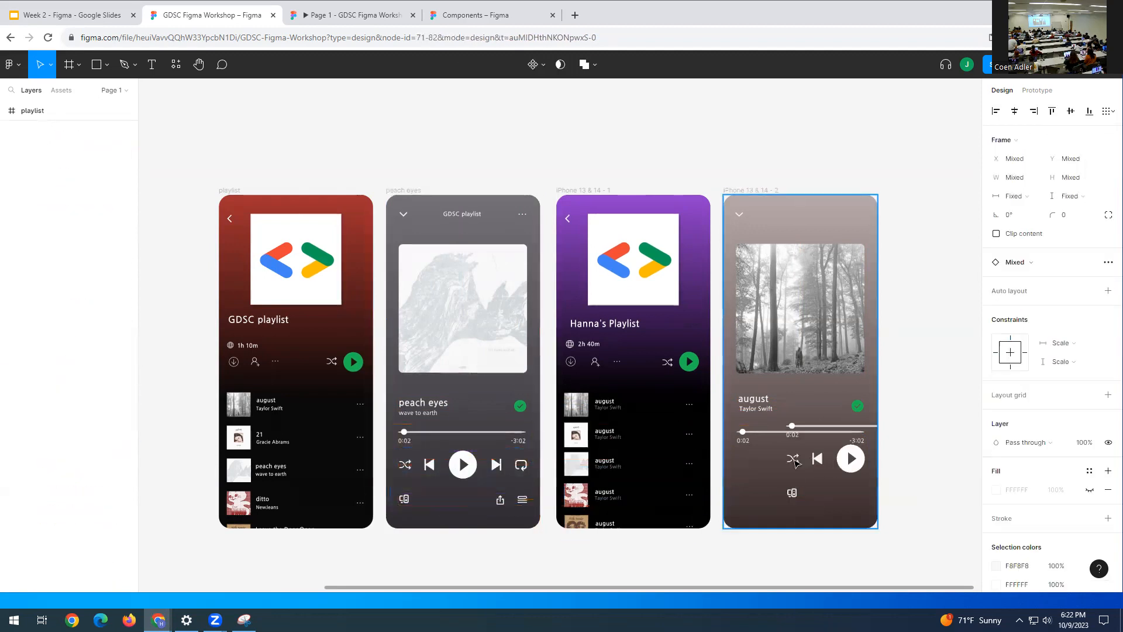
click(920, 419)
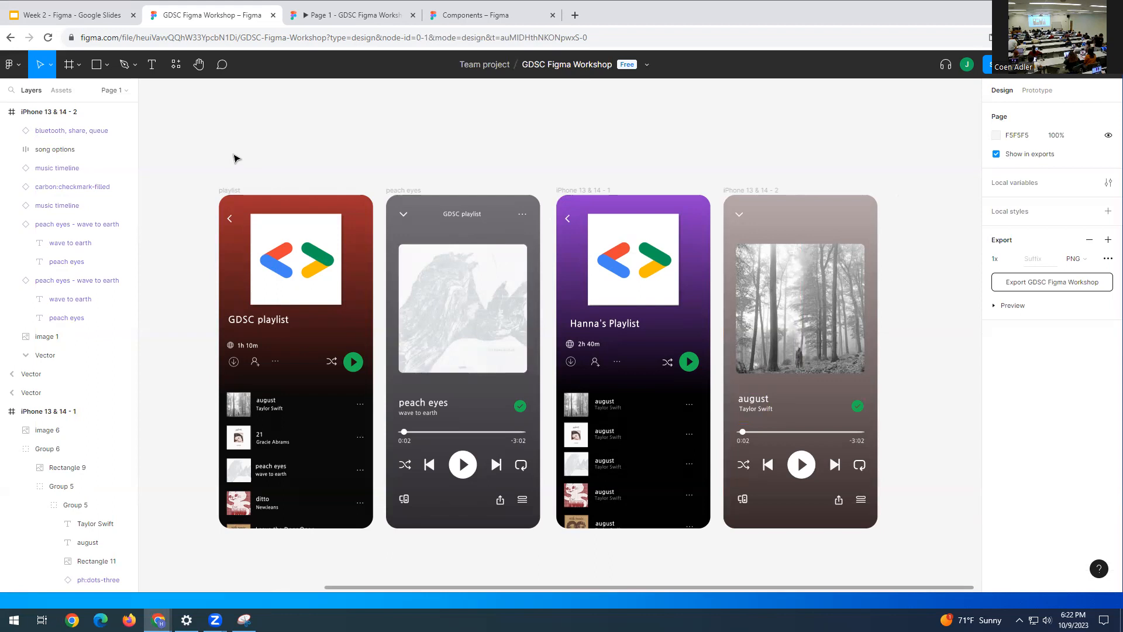
- Marquee-select the playlist and peach eyes frames together
drag(210, 173, 513, 554)
click(598, 107)
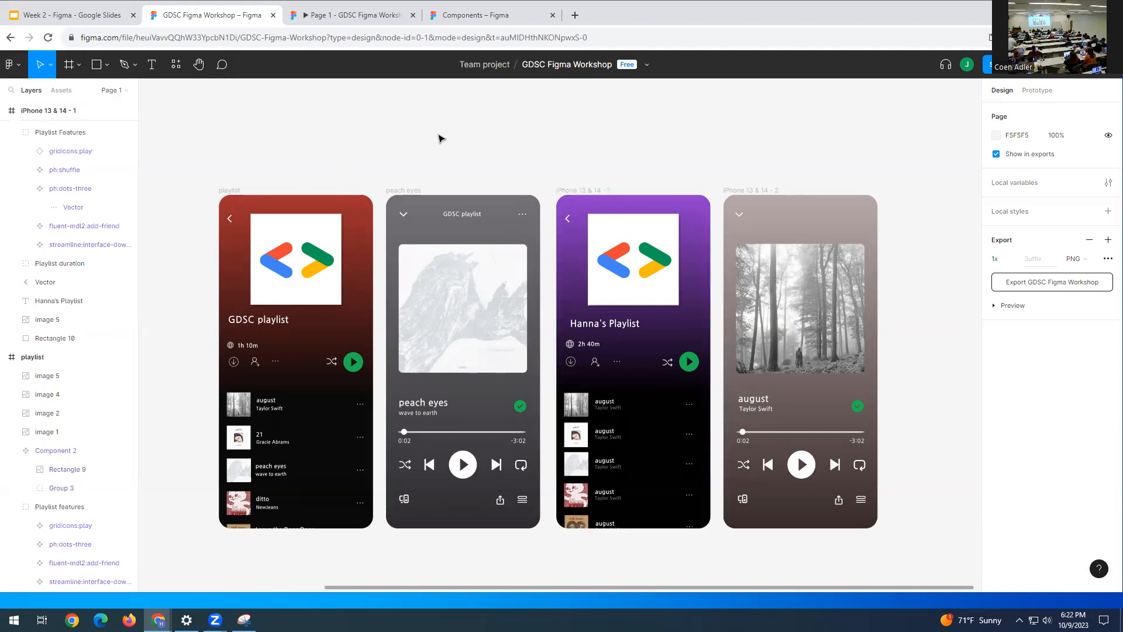
drag(204, 139, 532, 556)
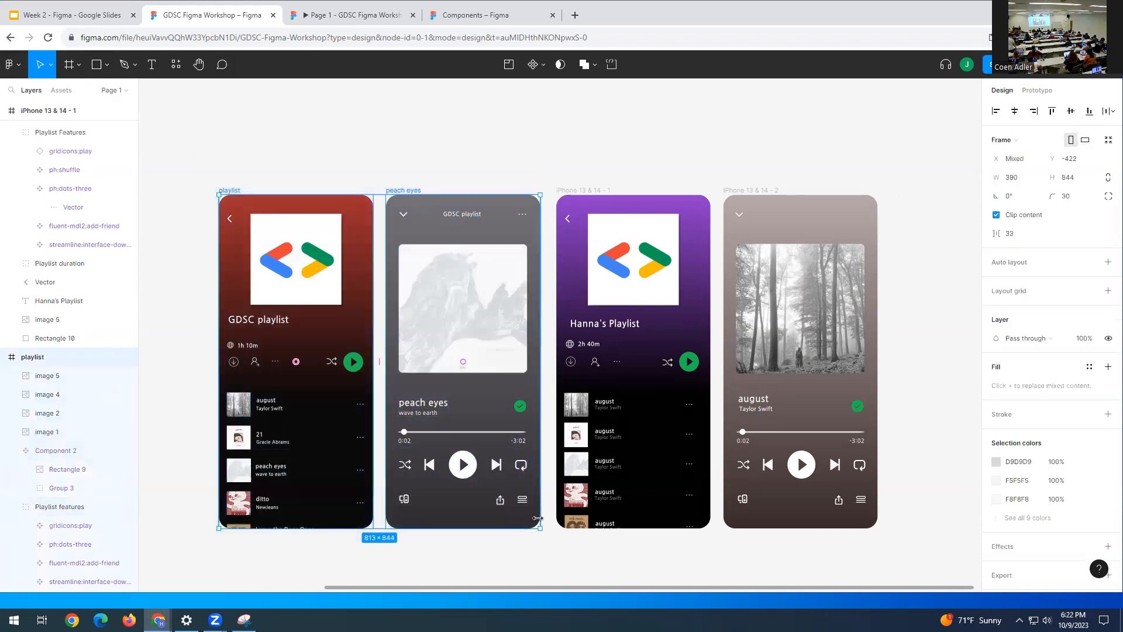
- Delete the old playlist and peach eyes frames and switch to the prototype presentation
key(Delete)
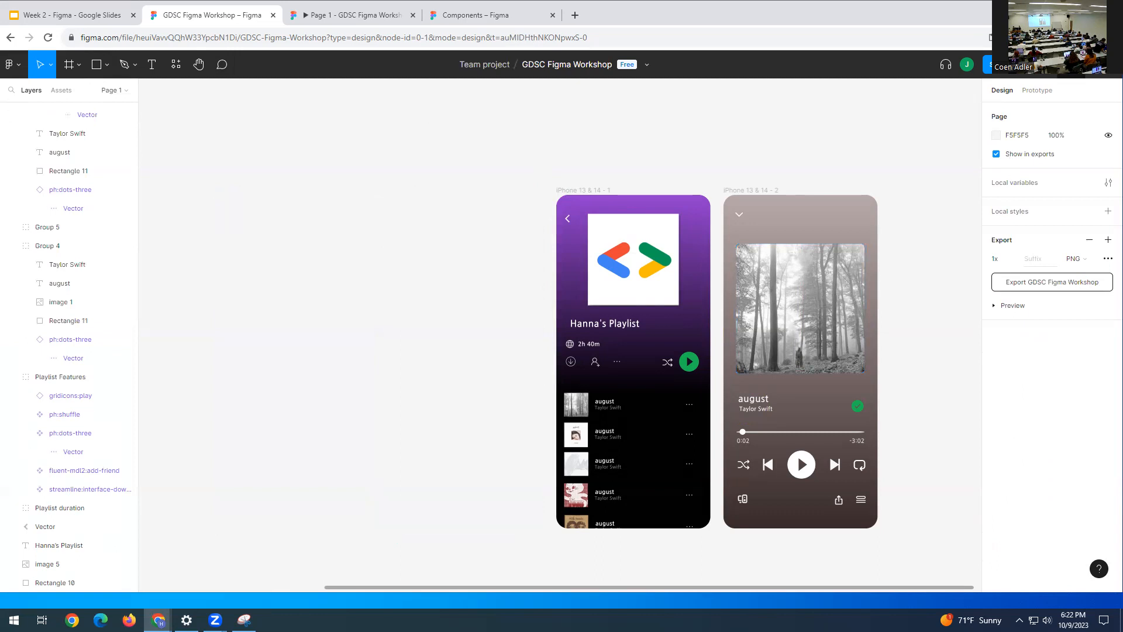
key(ctrl+Tab)
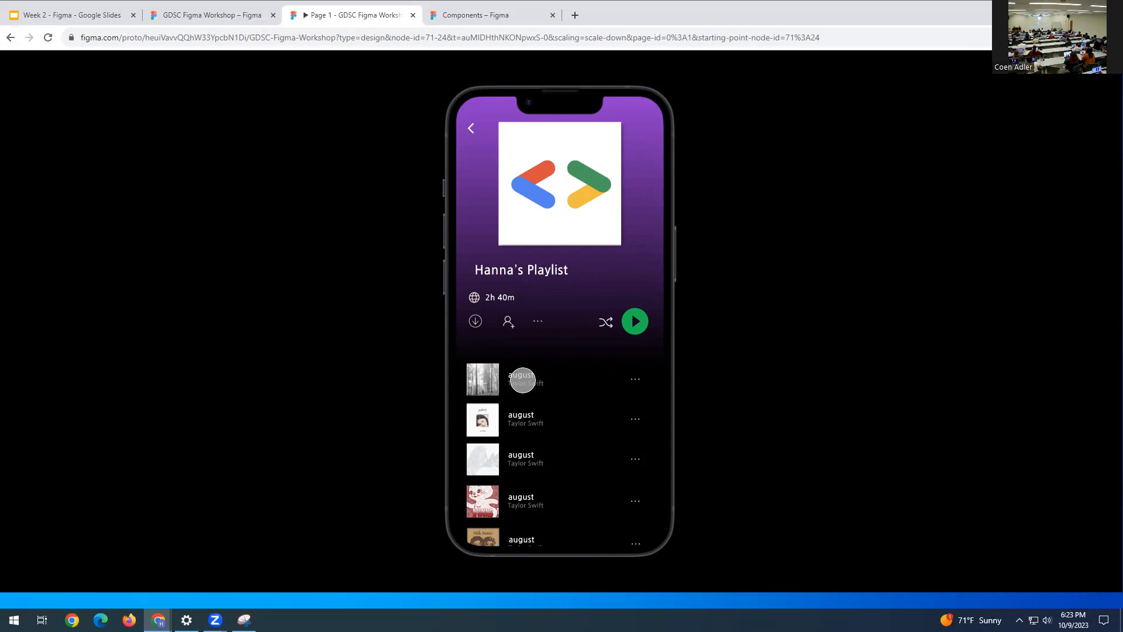
- Open the august player from the first song, return via the chevron, then go back to the design file
click(523, 380)
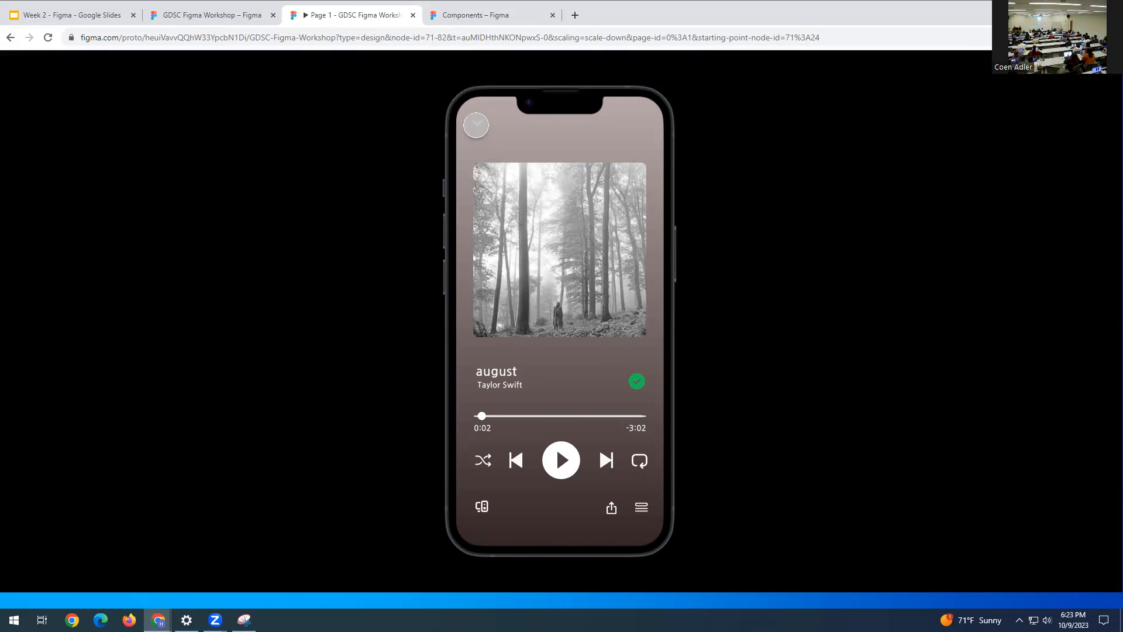
click(478, 125)
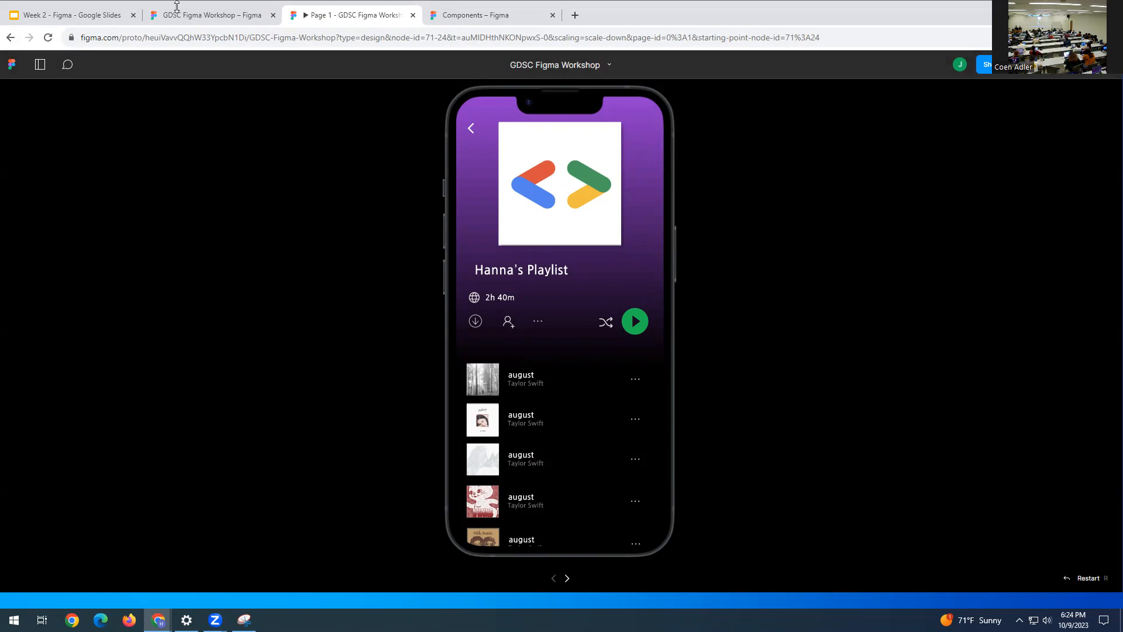
click(217, 16)
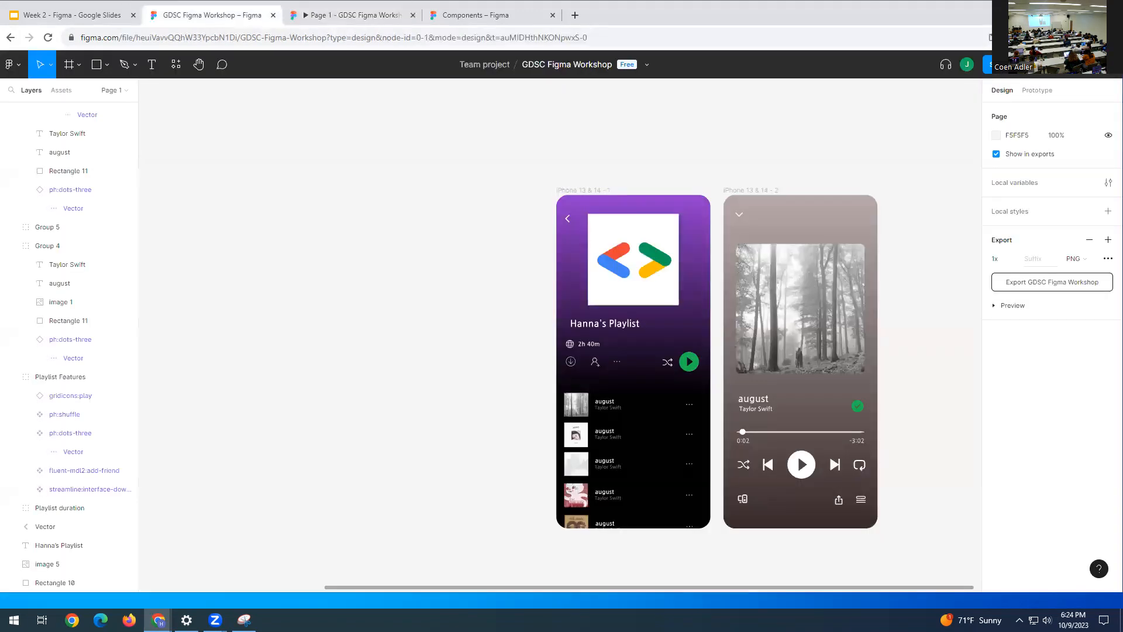
click(989, 69)
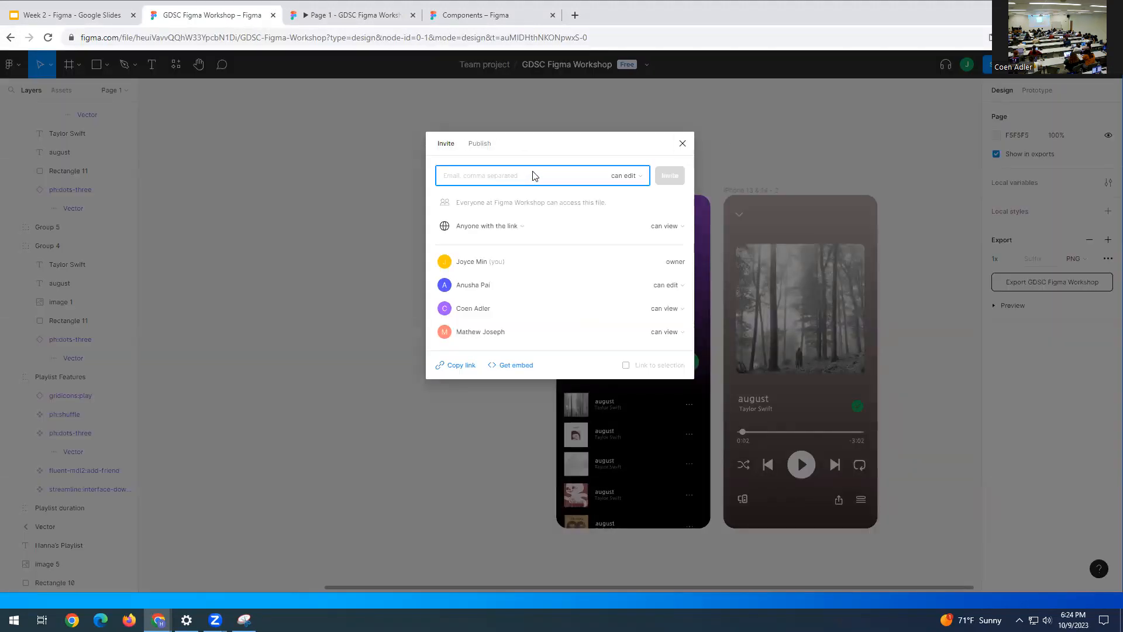
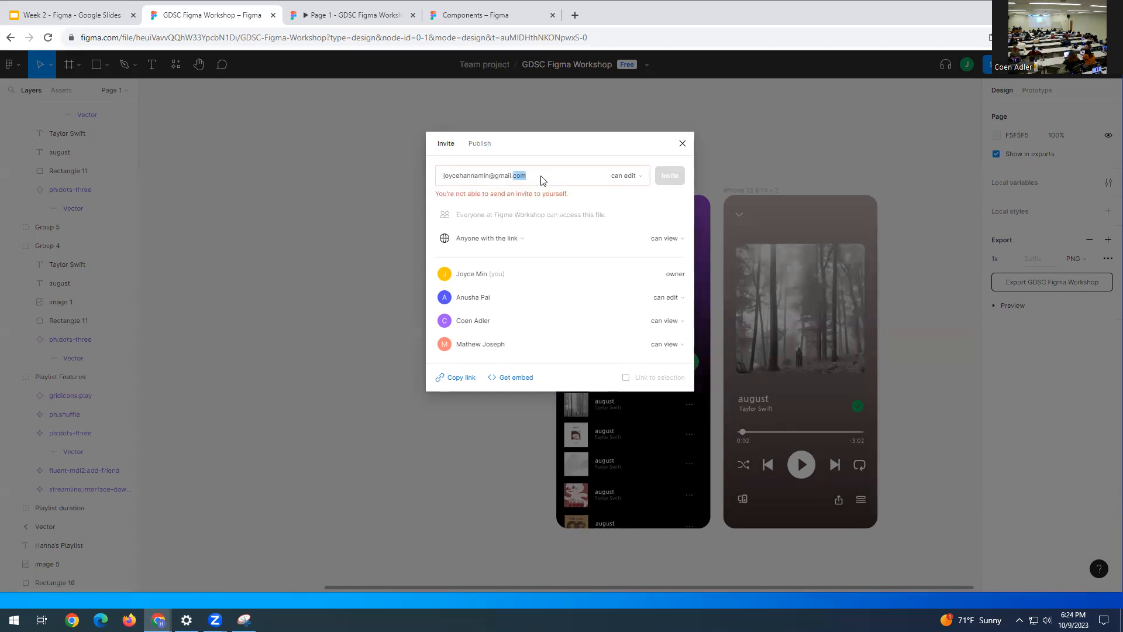
triple_click(541, 177)
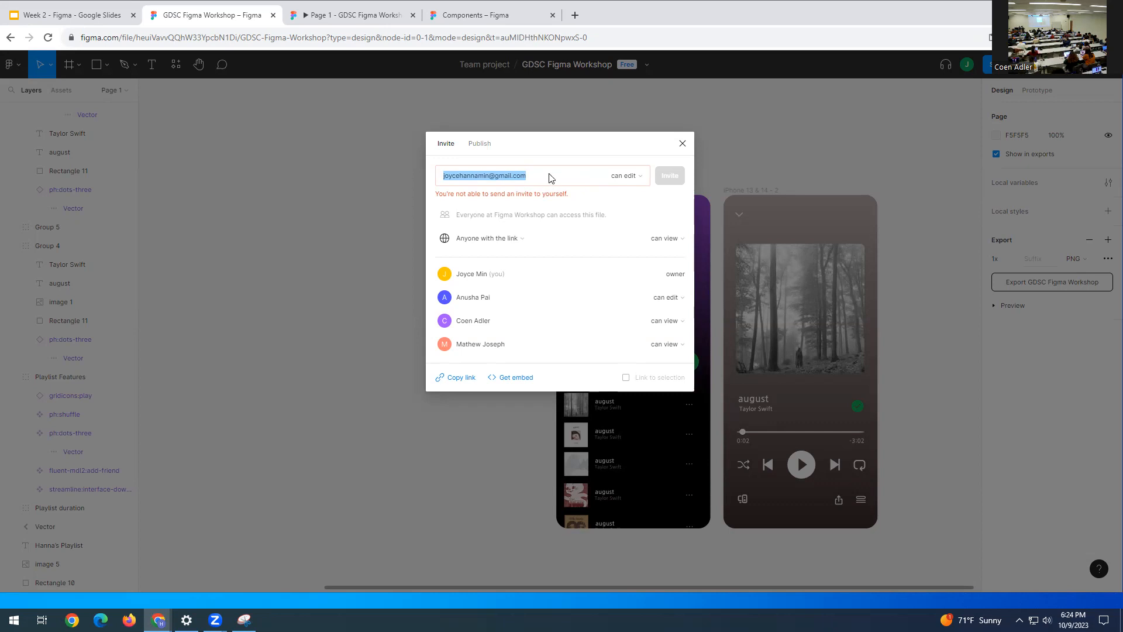
click(682, 148)
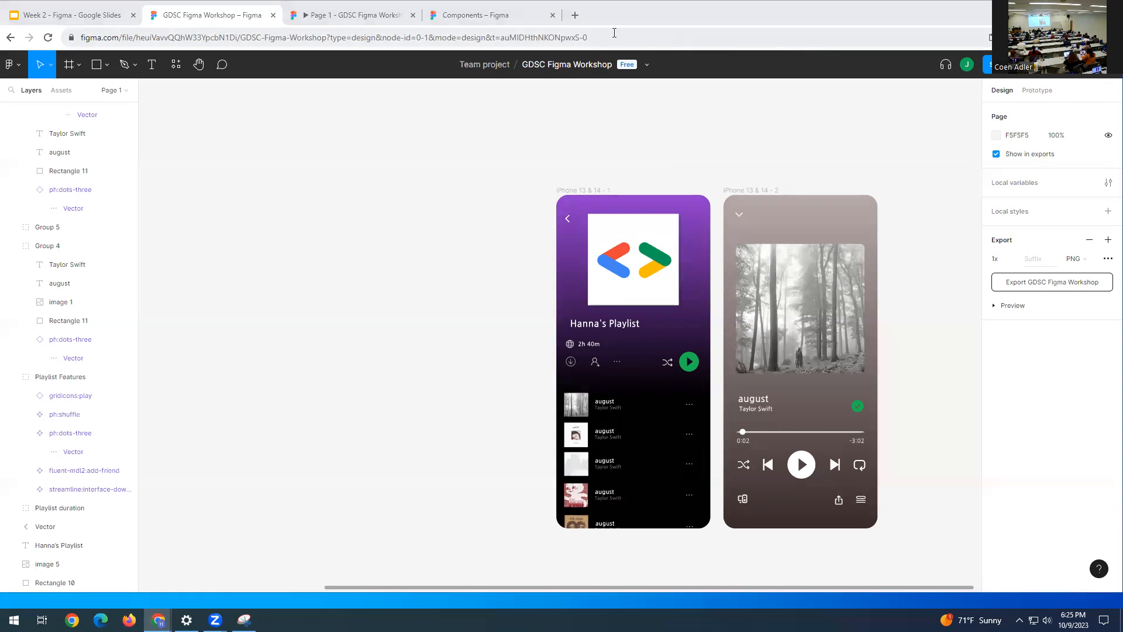
- Copy the Untitled file's web address and open that Figma file in a new browser tab
click(611, 34)
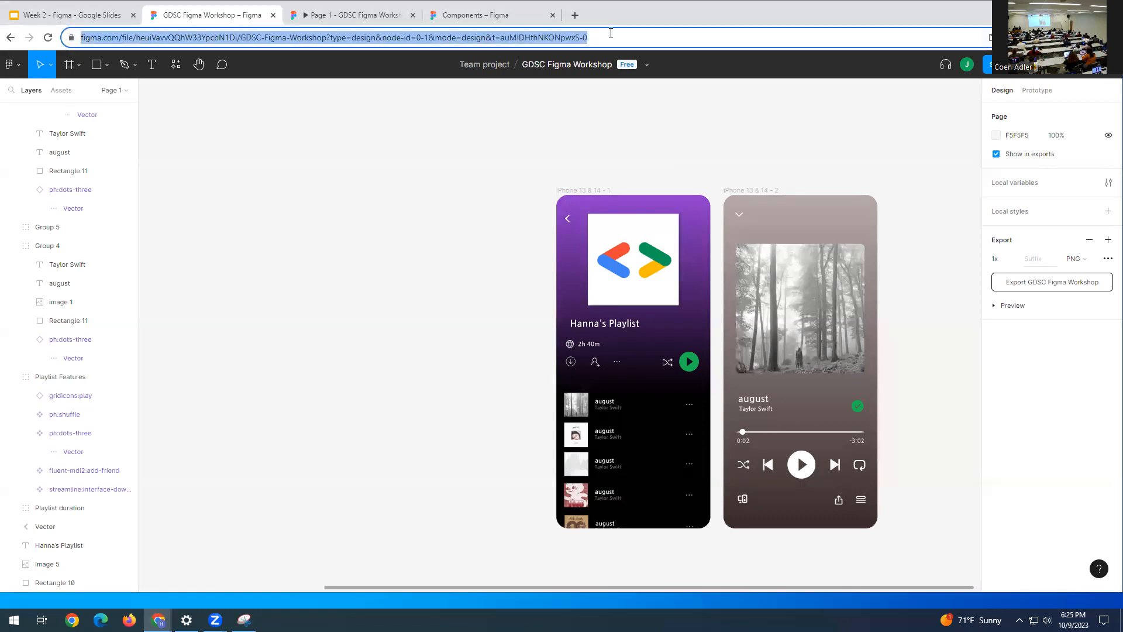
key(alt+Tab)
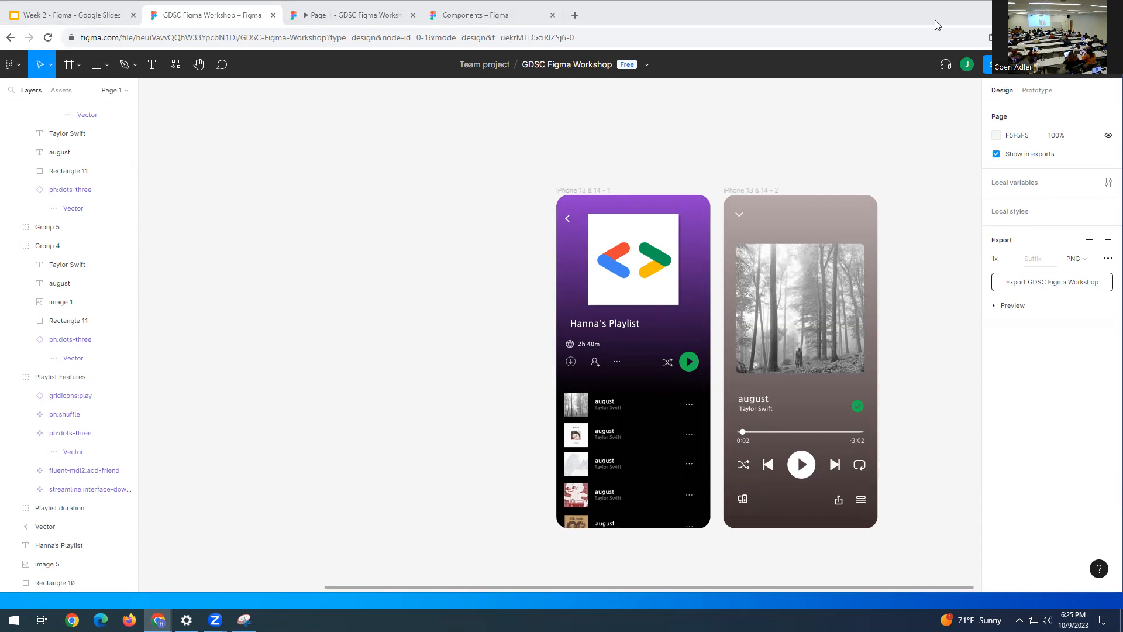
drag(934, 21, 375, 26)
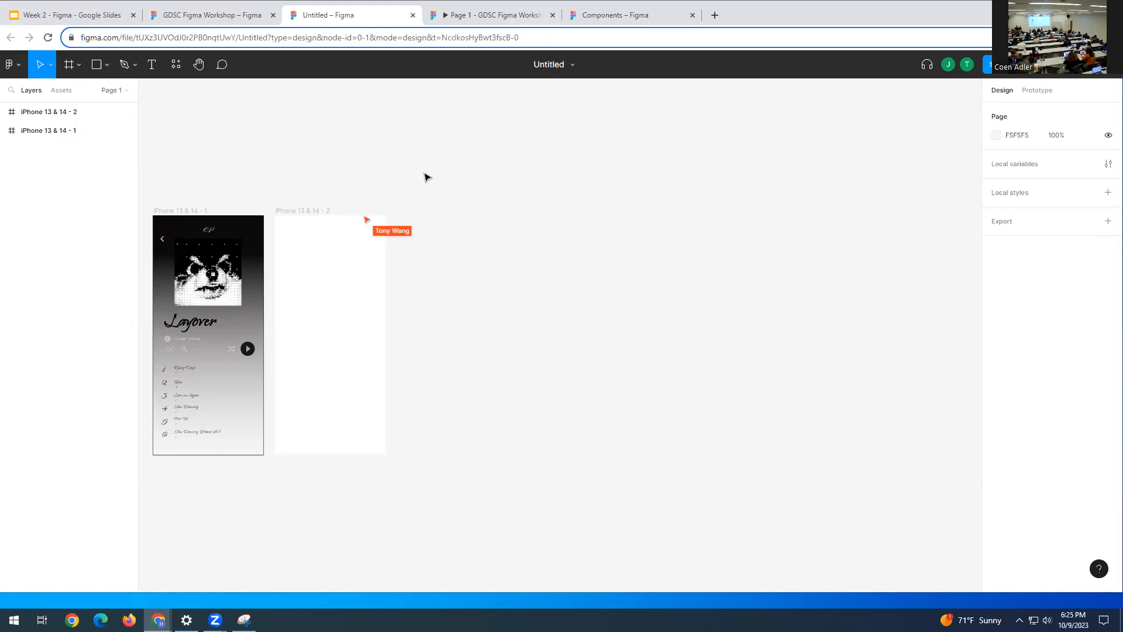
- Pan the Layover frame into the centre of the canvas and launch its prototype presentation
drag(299, 182, 519, 177)
click(199, 65)
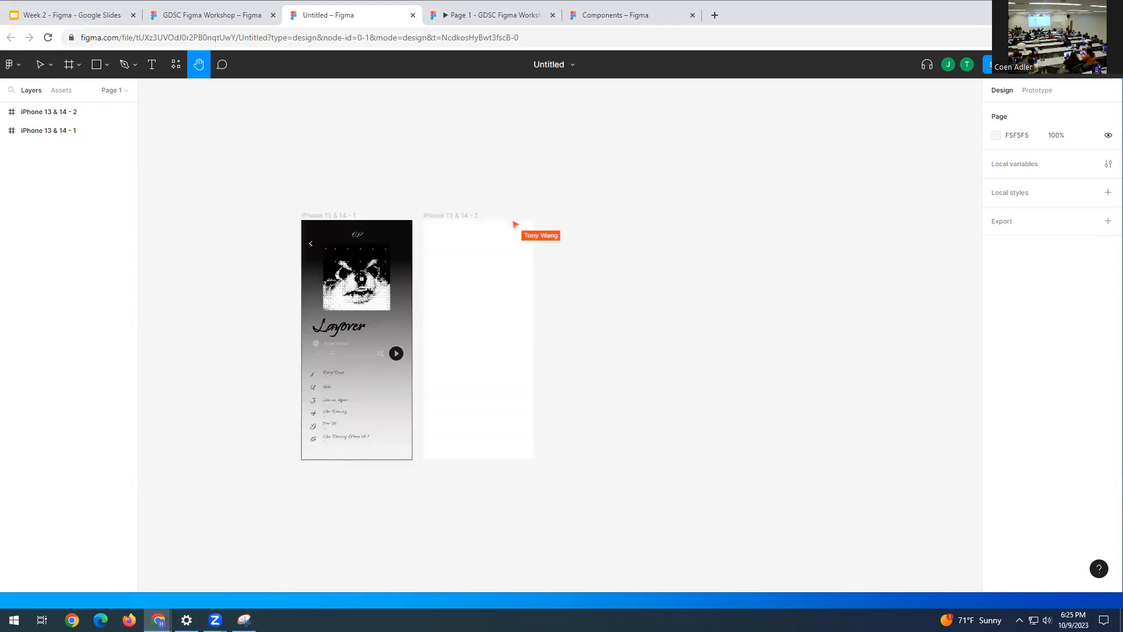
click(988, 64)
click(682, 144)
click(1071, 65)
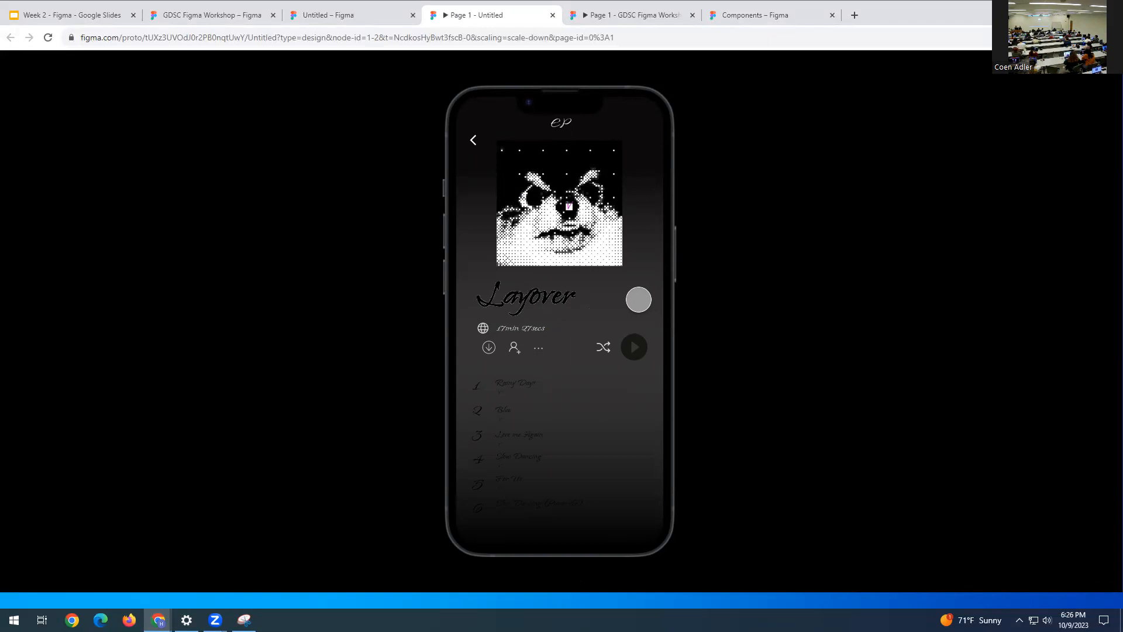
- Set the C4C4C4 gradient stop on iPhone 13 & 14 - 1 to 100% opacity, then preview the prototype
click(368, 16)
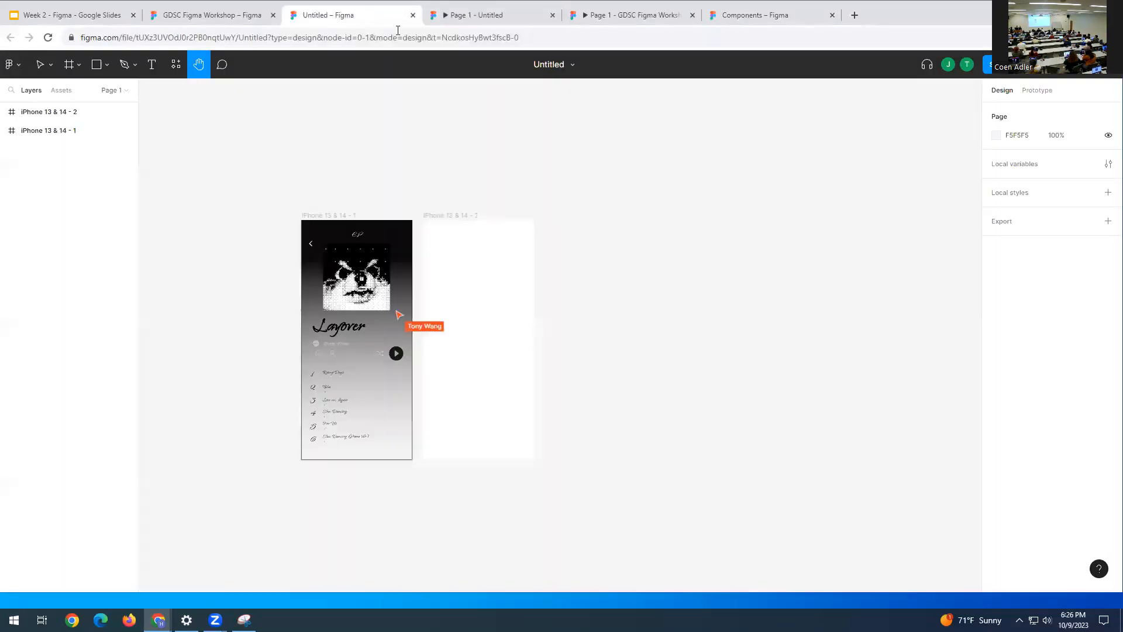
click(1027, 92)
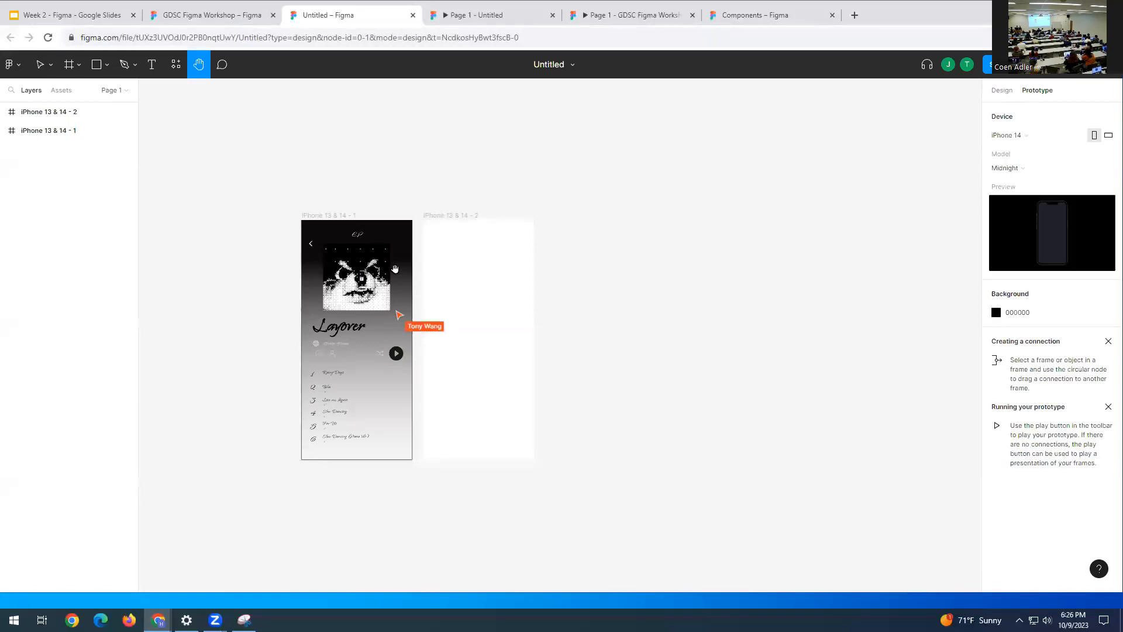
click(75, 112)
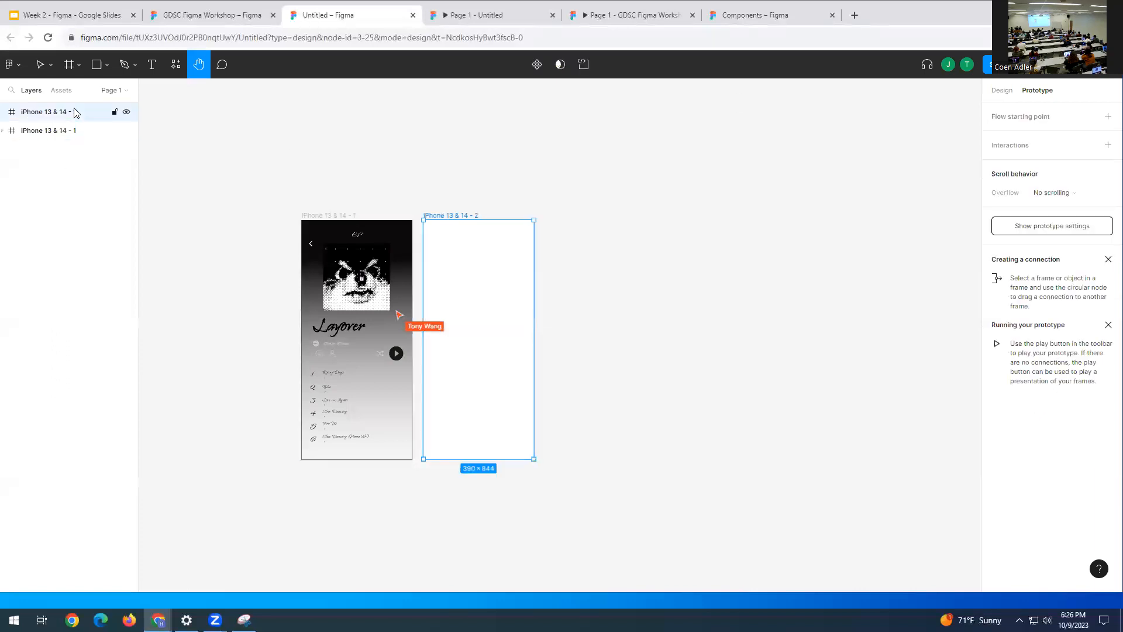
click(74, 131)
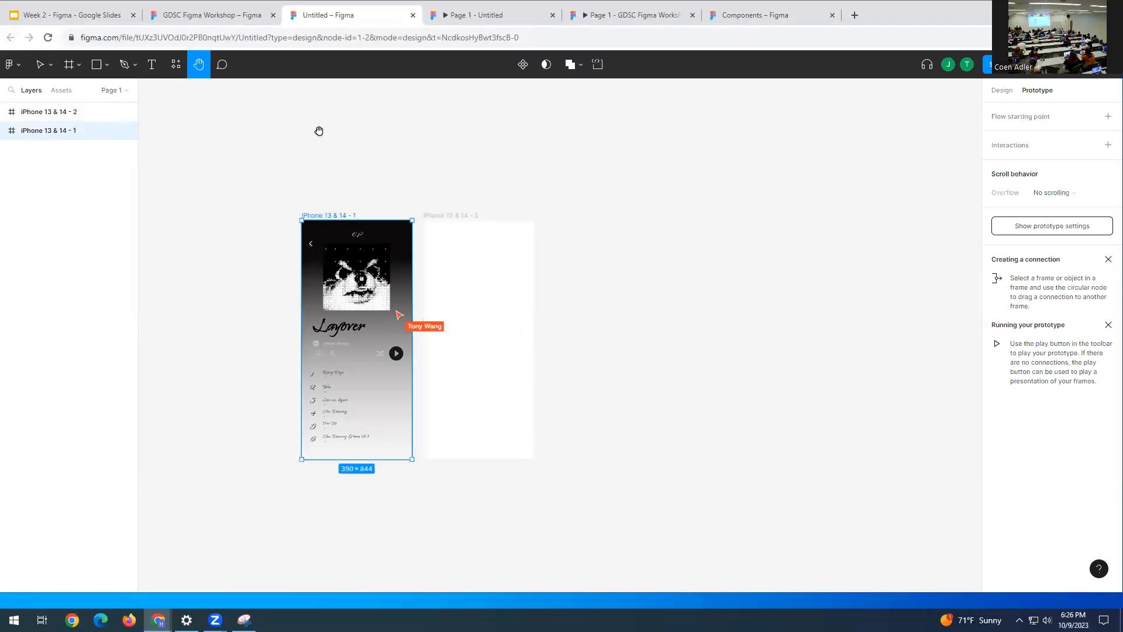
click(1001, 90)
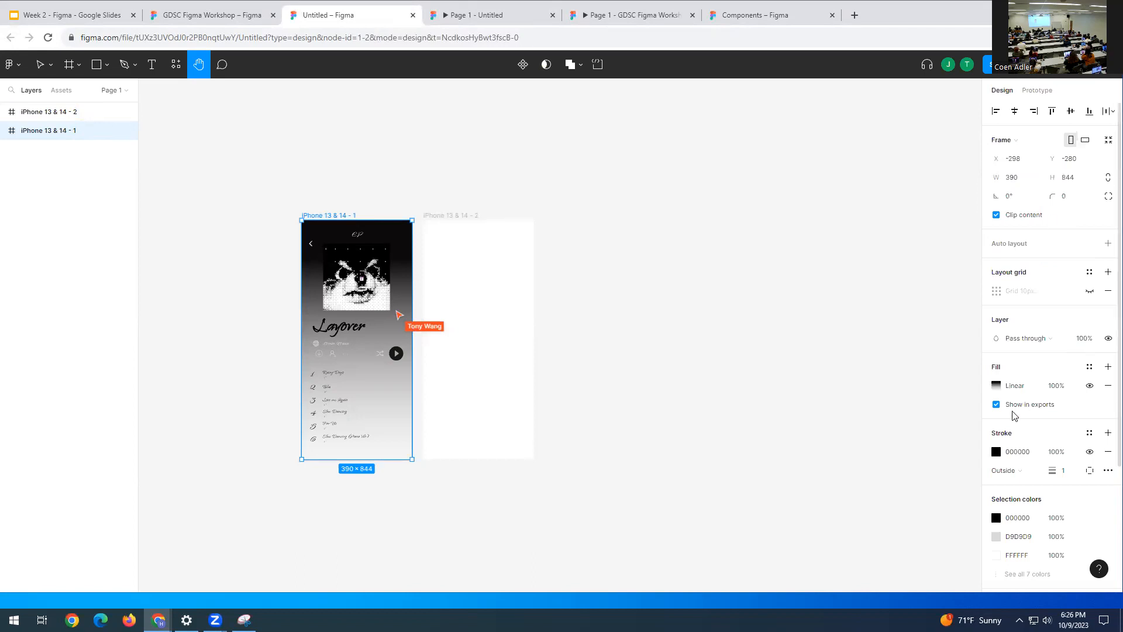
click(996, 385)
click(968, 262)
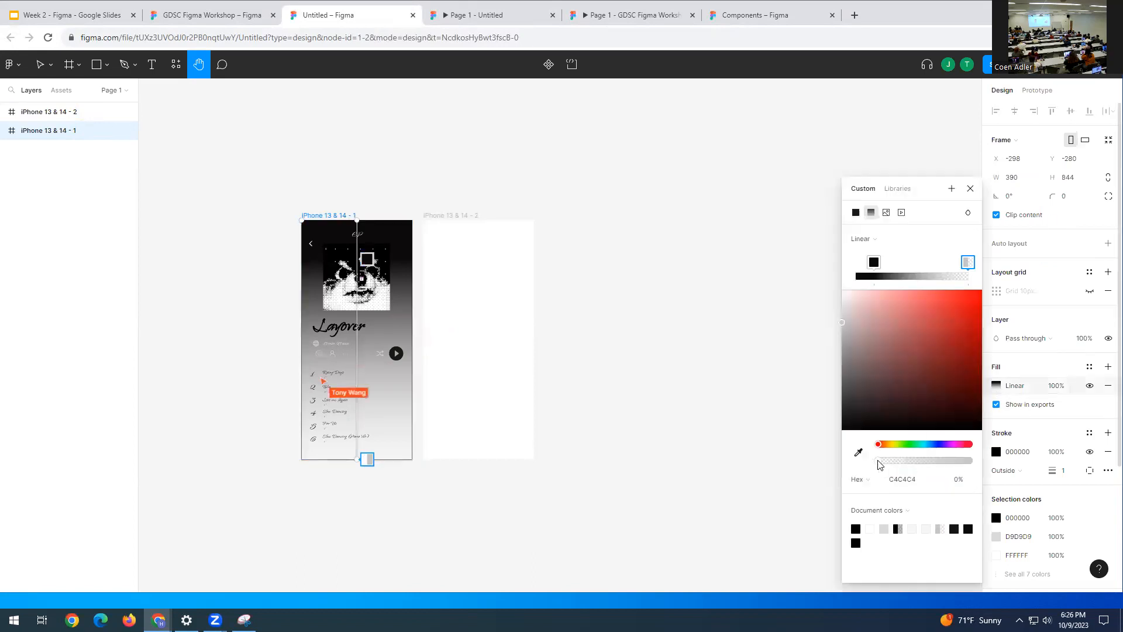
drag(882, 460, 1026, 453)
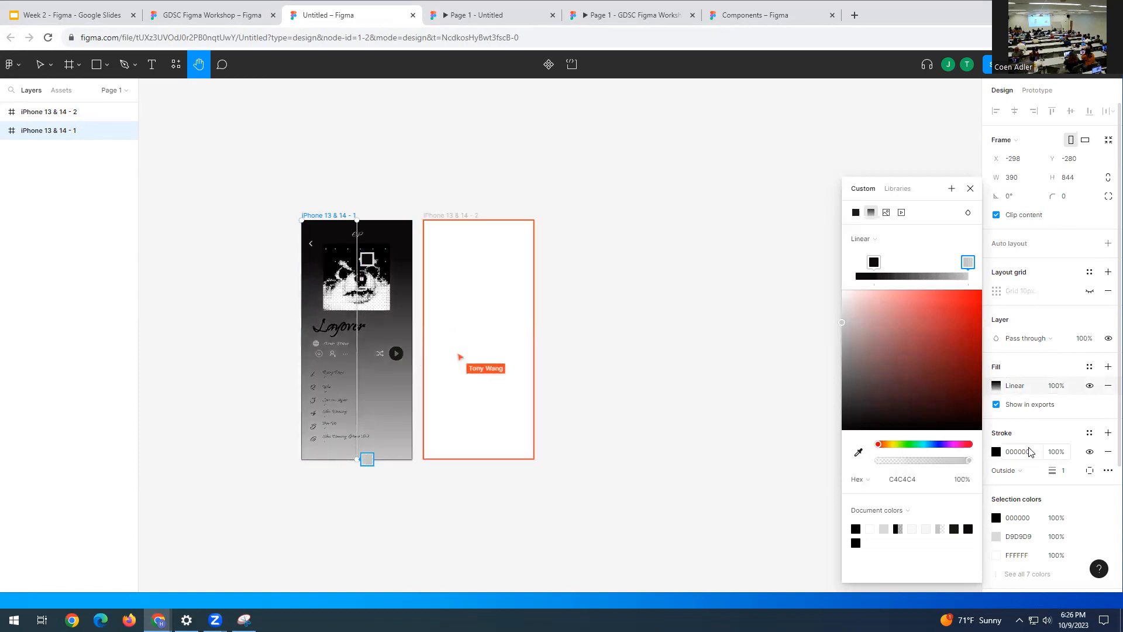
click(970, 189)
click(1035, 64)
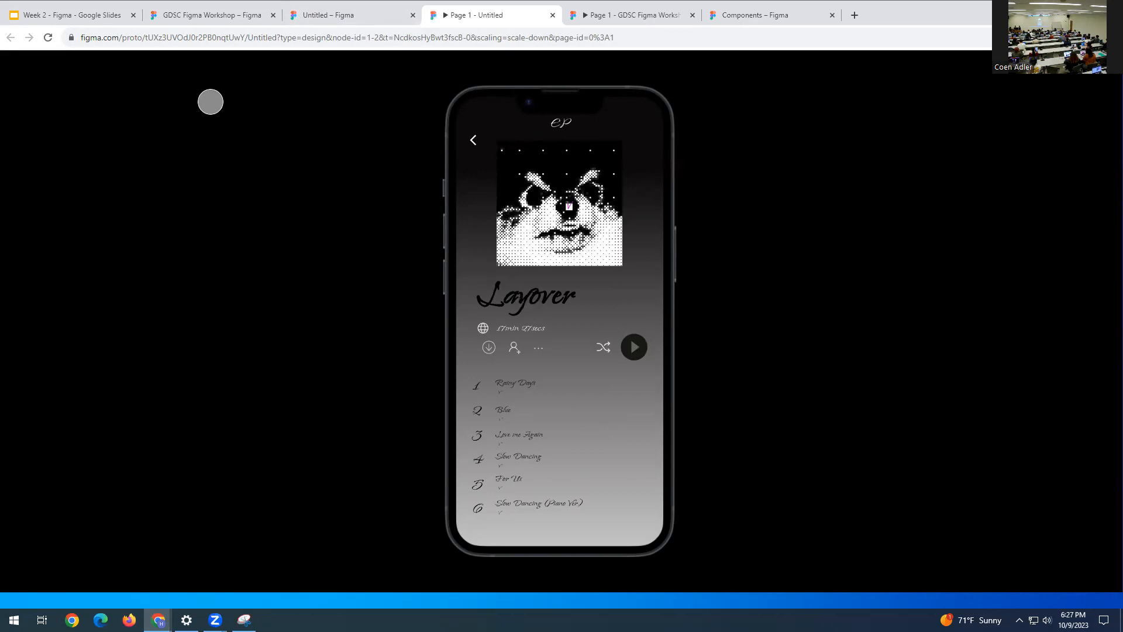
- Switch to the Week 2 - Figma Google Slides tab
click(73, 19)
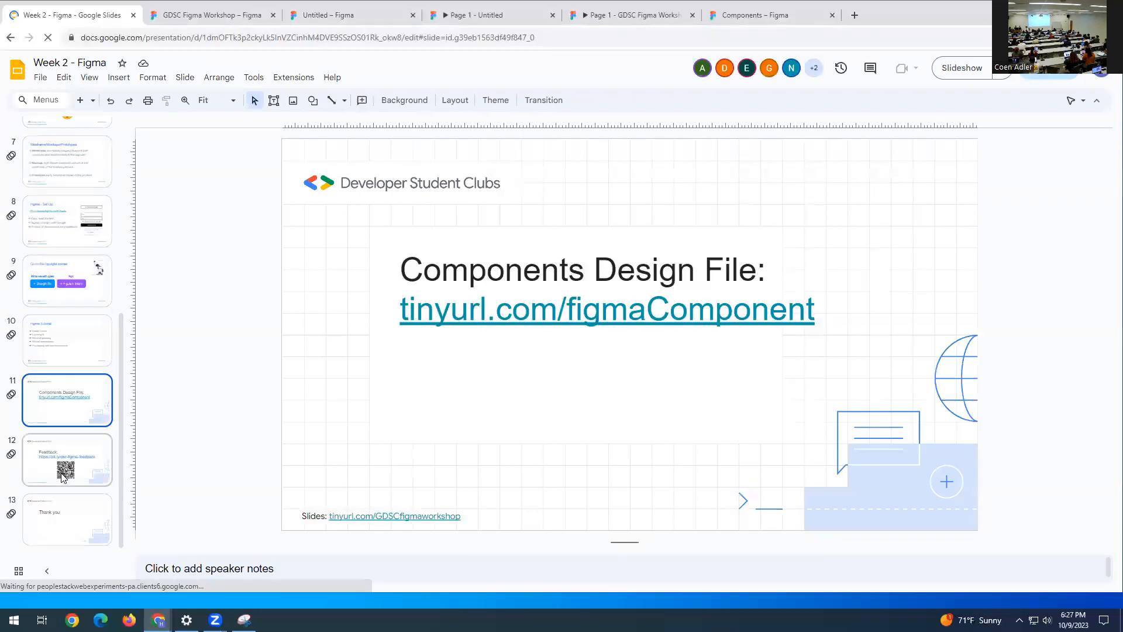
- Select slide 12, Feedback, dismiss the pop-up, and start the slideshow from it
click(86, 461)
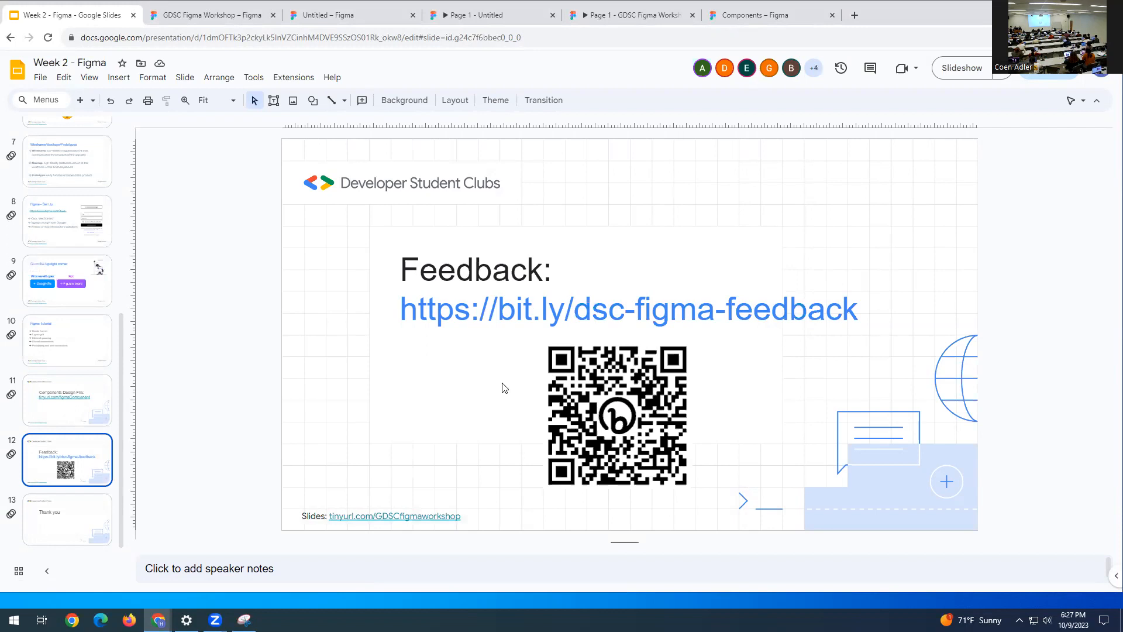
click(1037, 80)
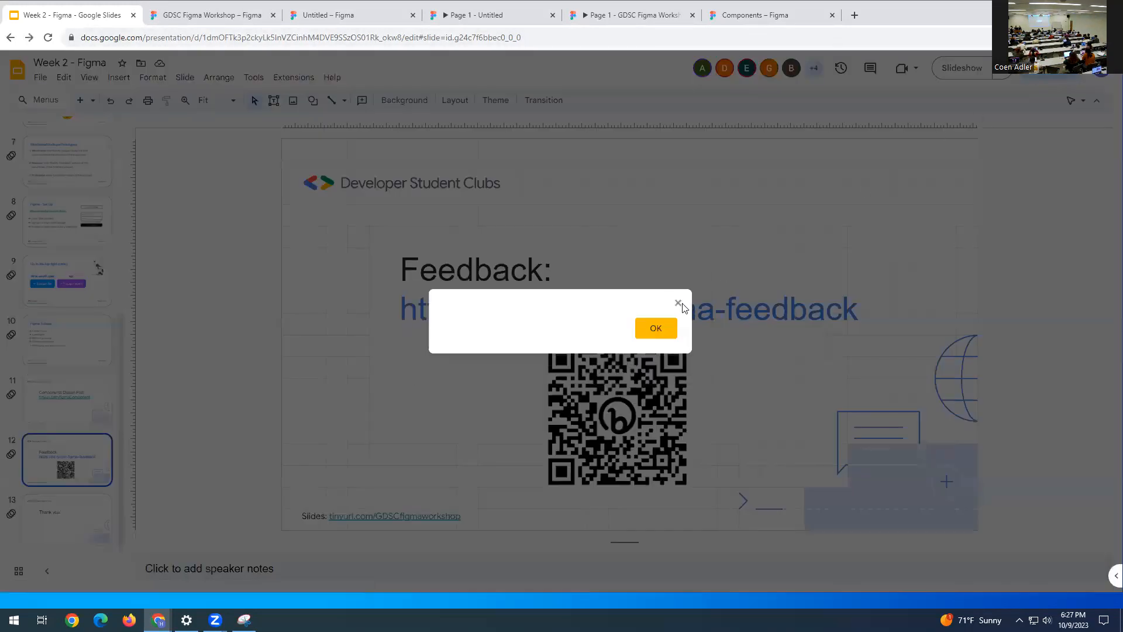
click(678, 303)
click(961, 68)
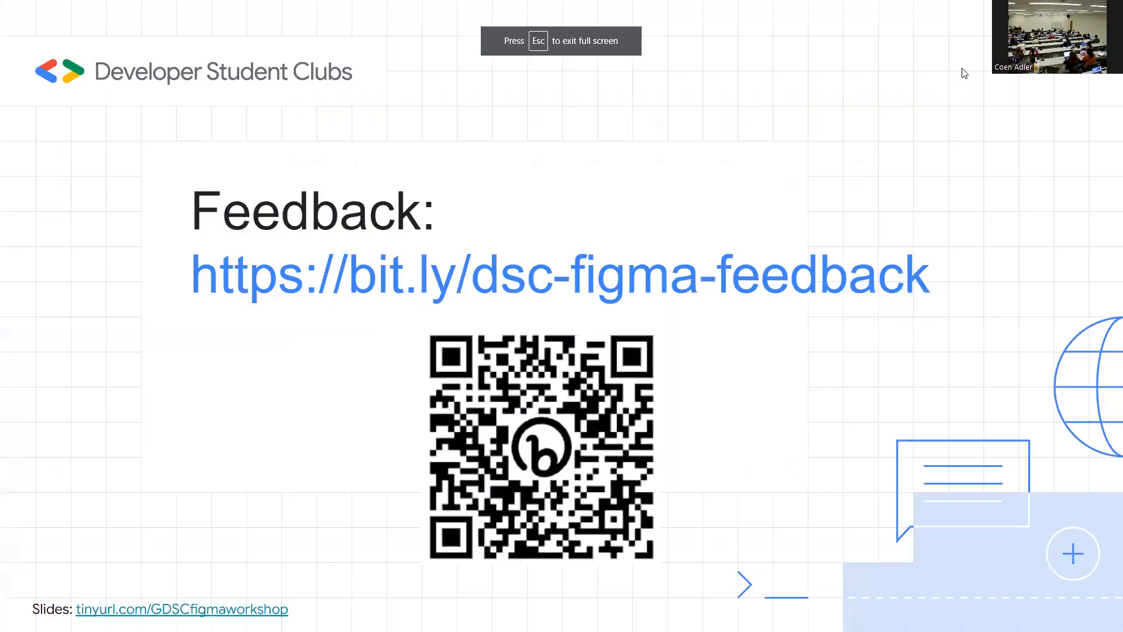